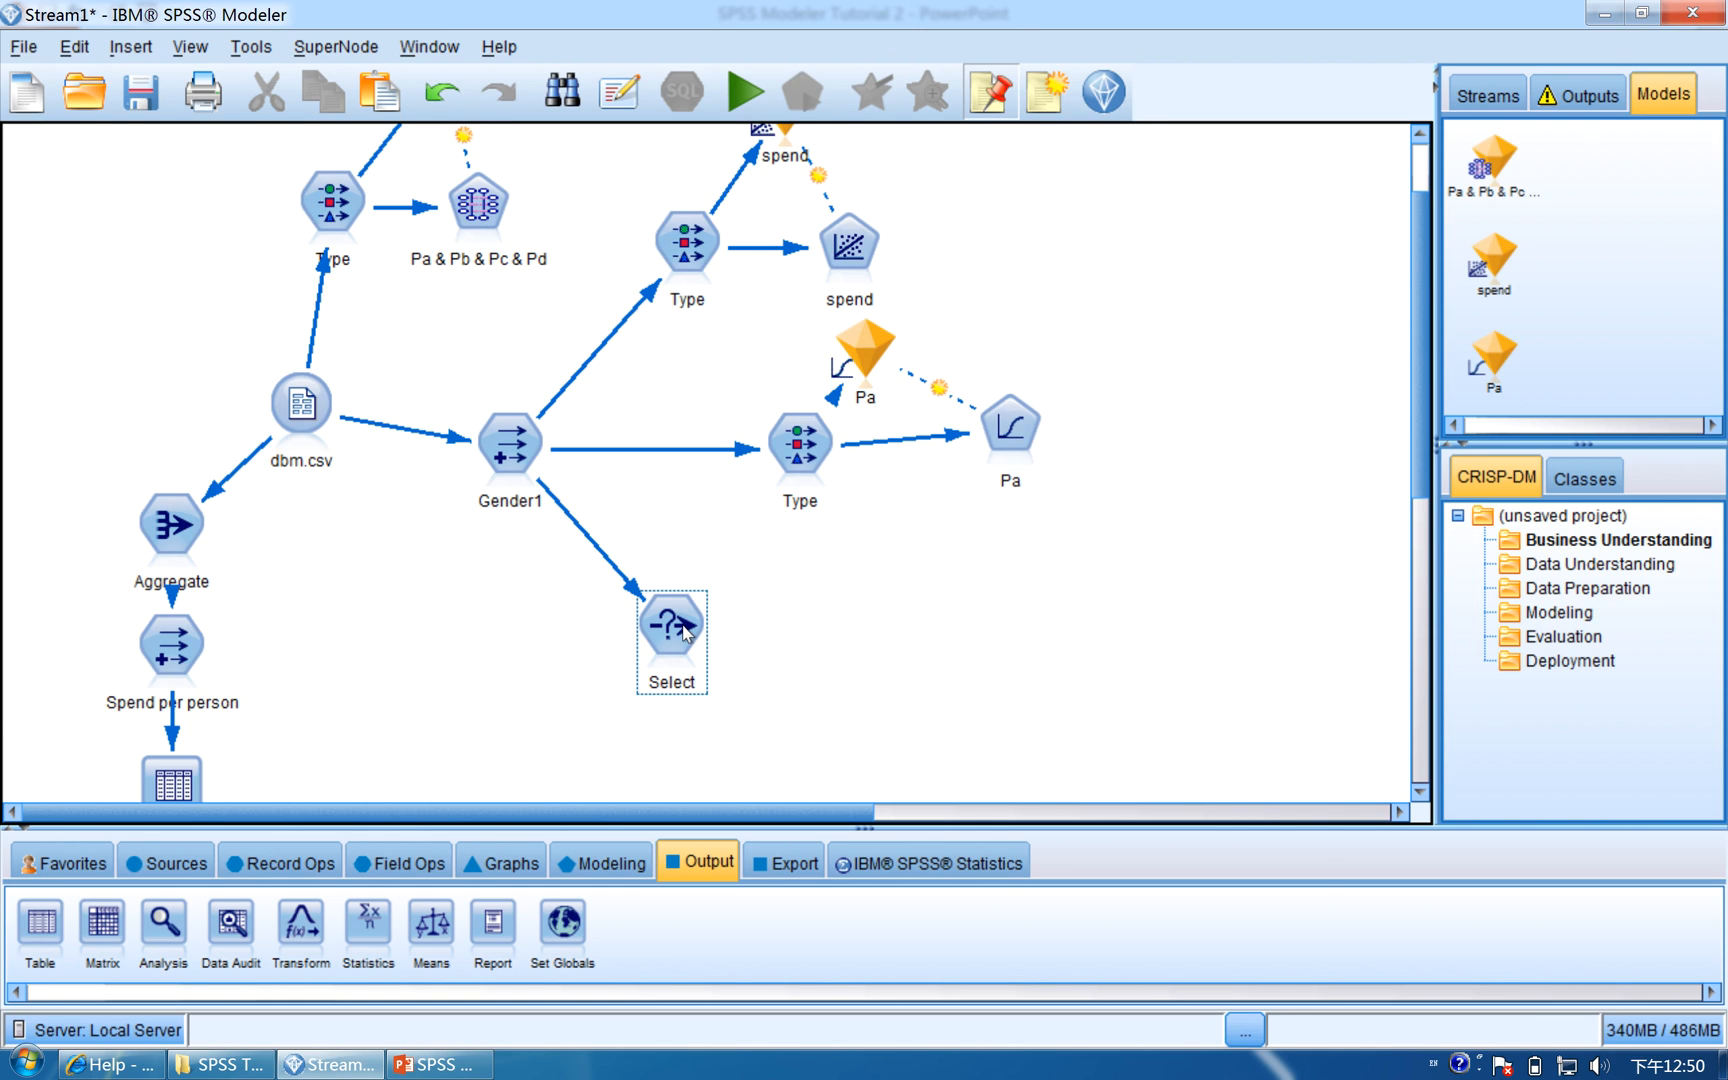
Build the Select node's condition Pa = 0 in the expression builder and check it
{"action": "double_click", "coordinate": [684, 626]}
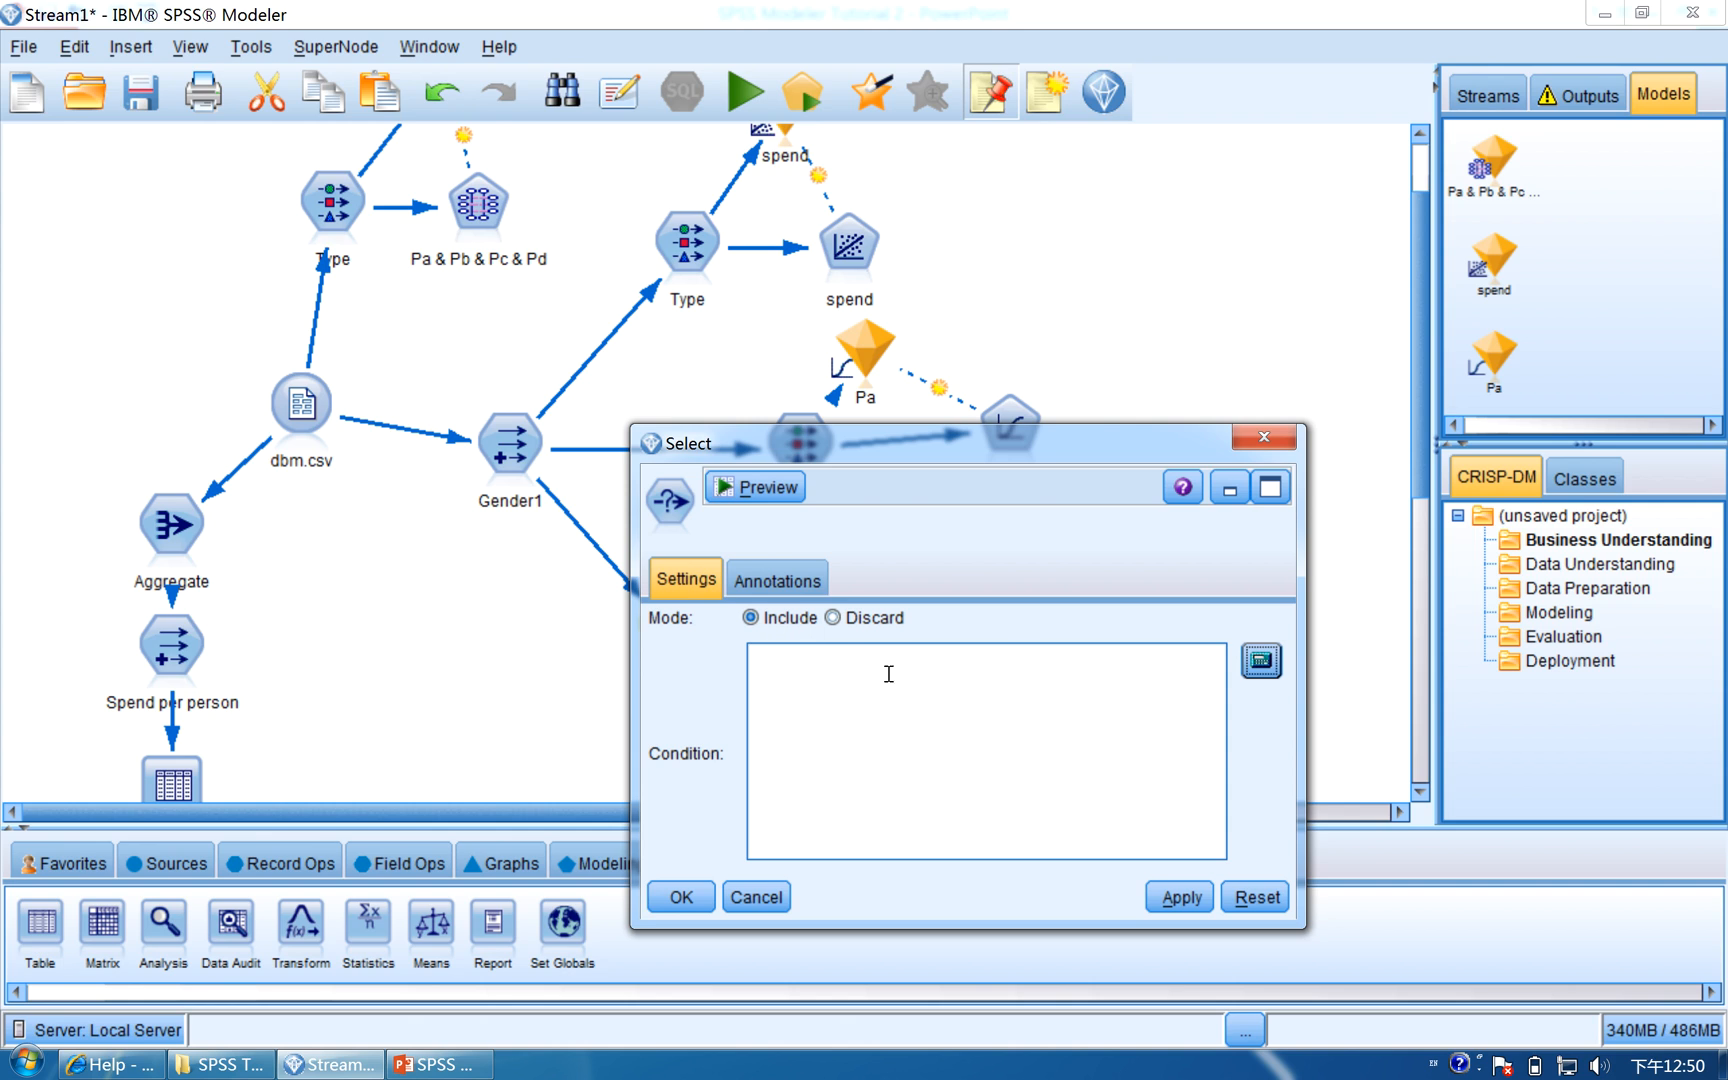
{"action": "left_click", "coordinate": [1261, 660]}
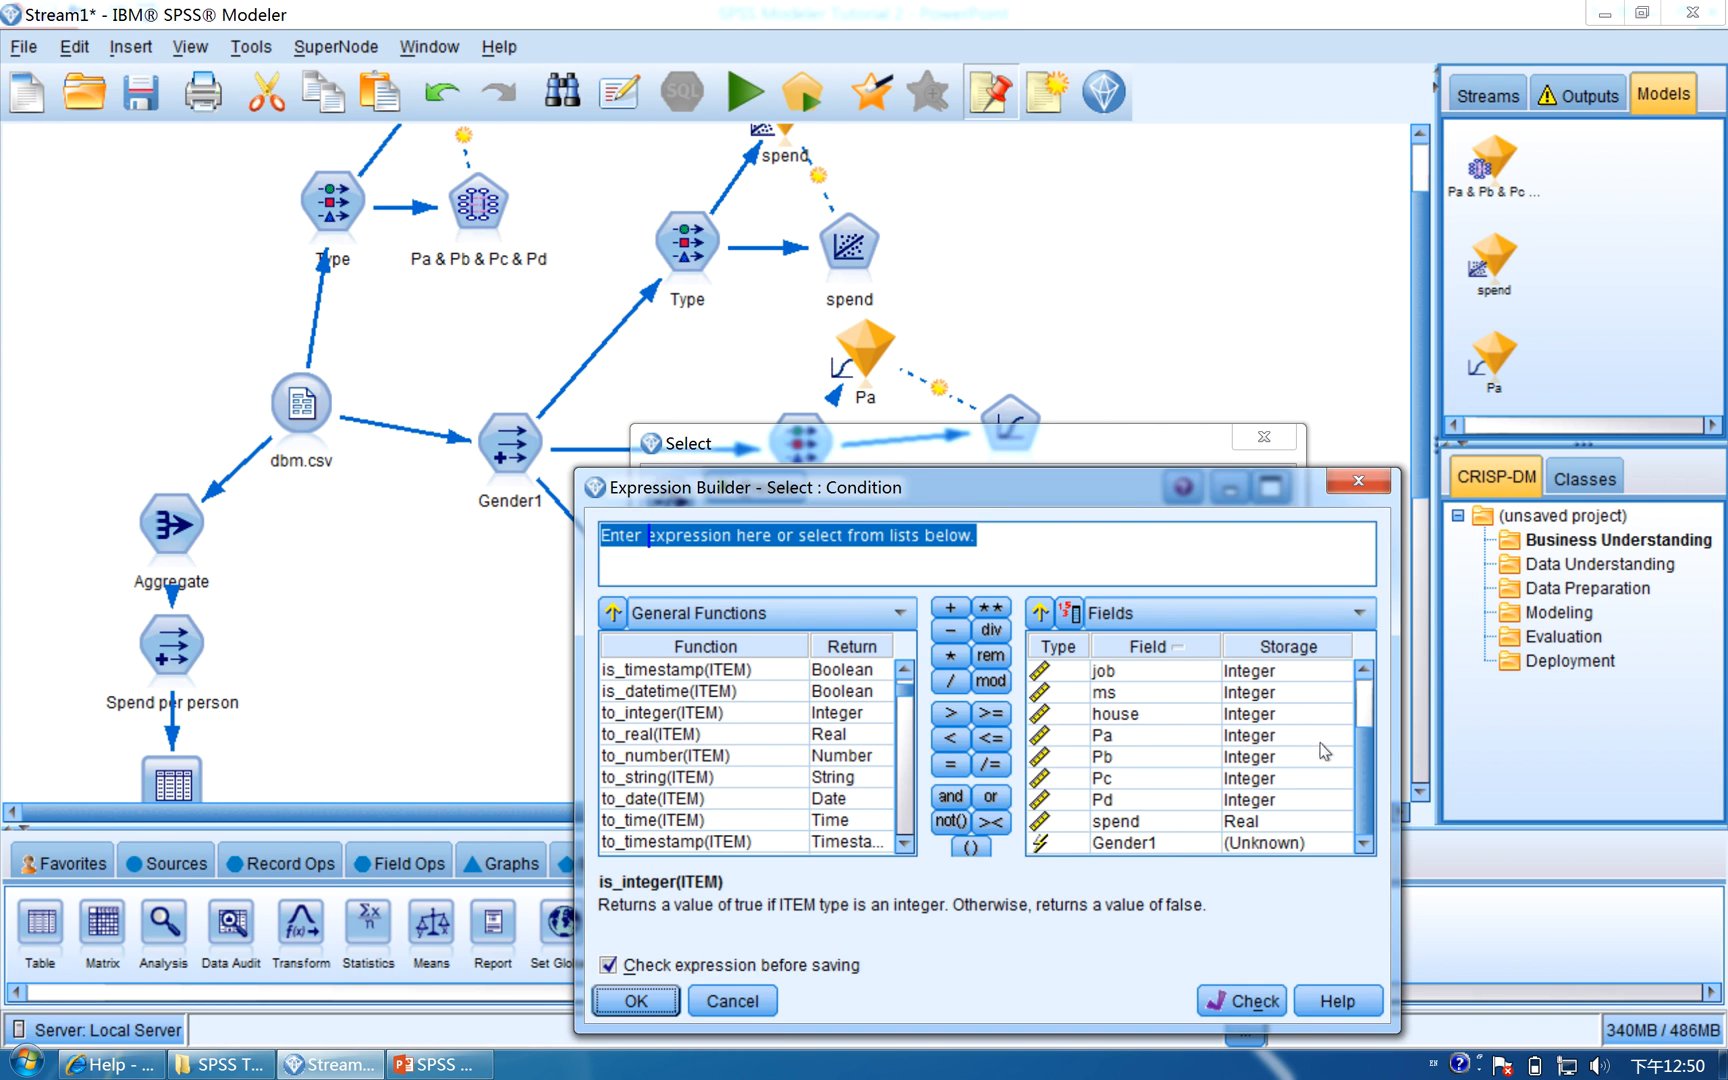
{"action": "double_click", "coordinate": [1118, 737]}
{"action": "type", "text": "Pa = 0"}
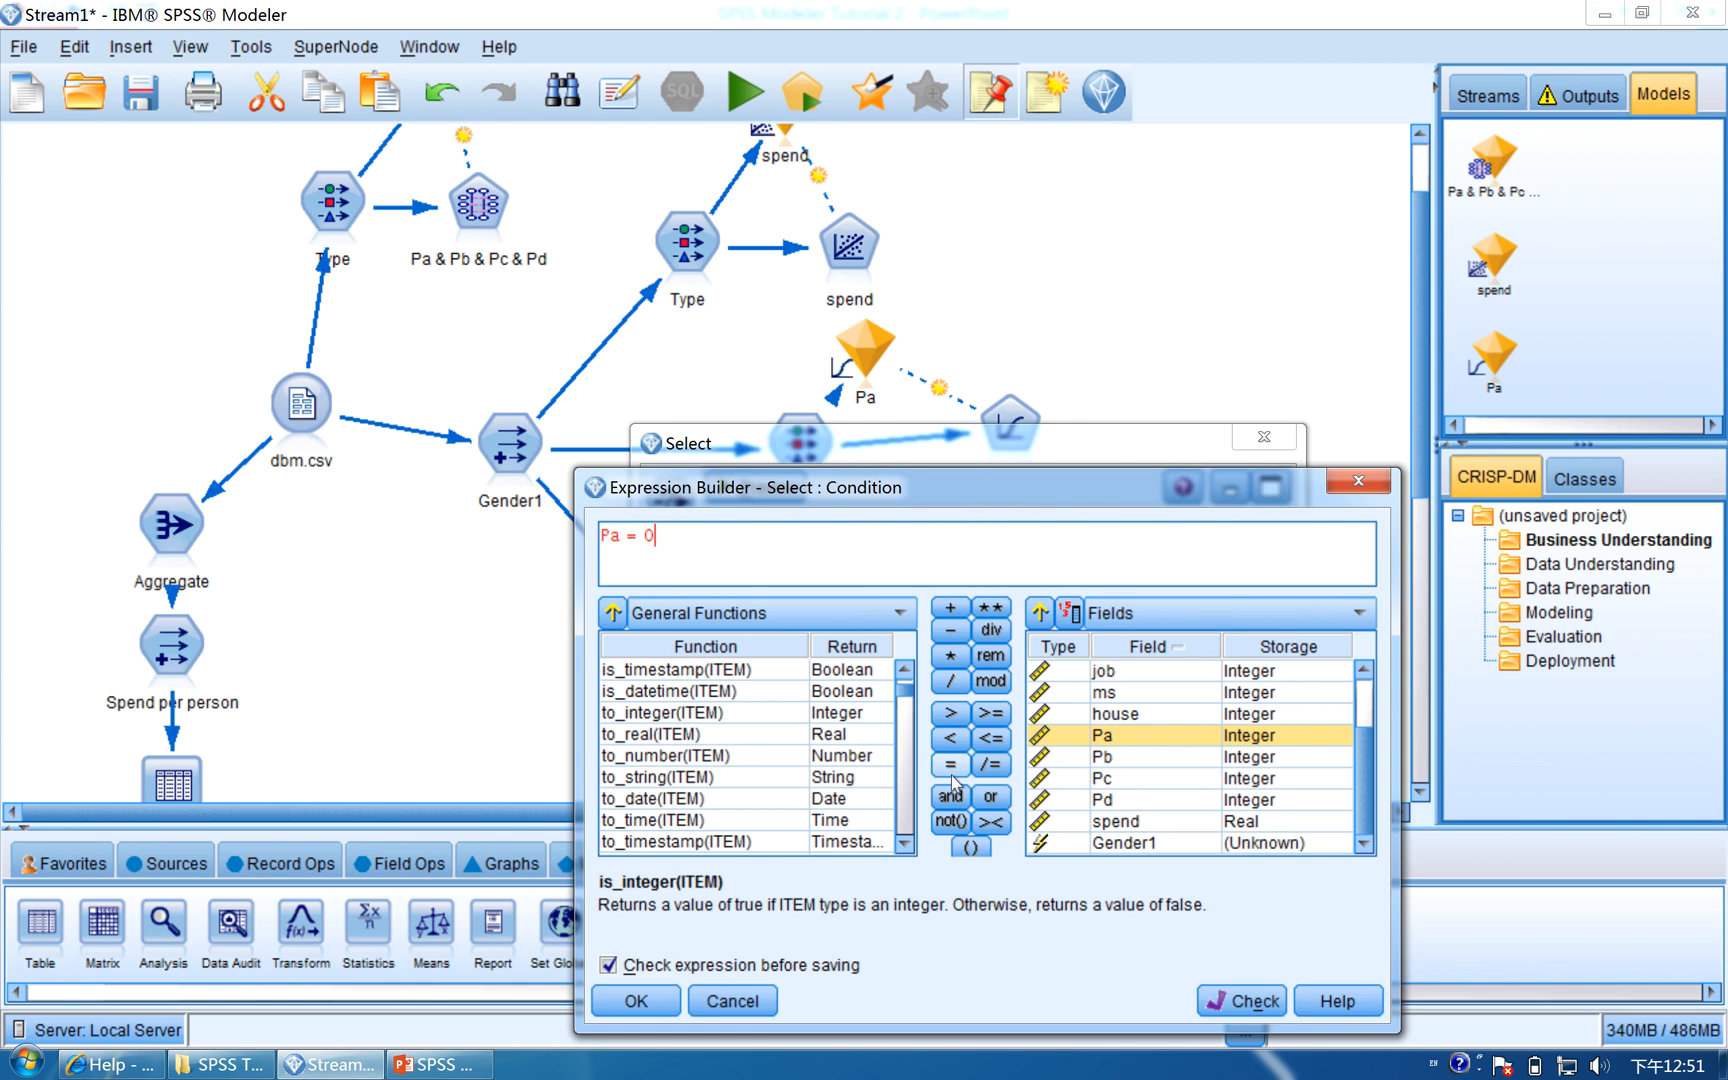
{"action": "left_click", "coordinate": [1242, 1000]}
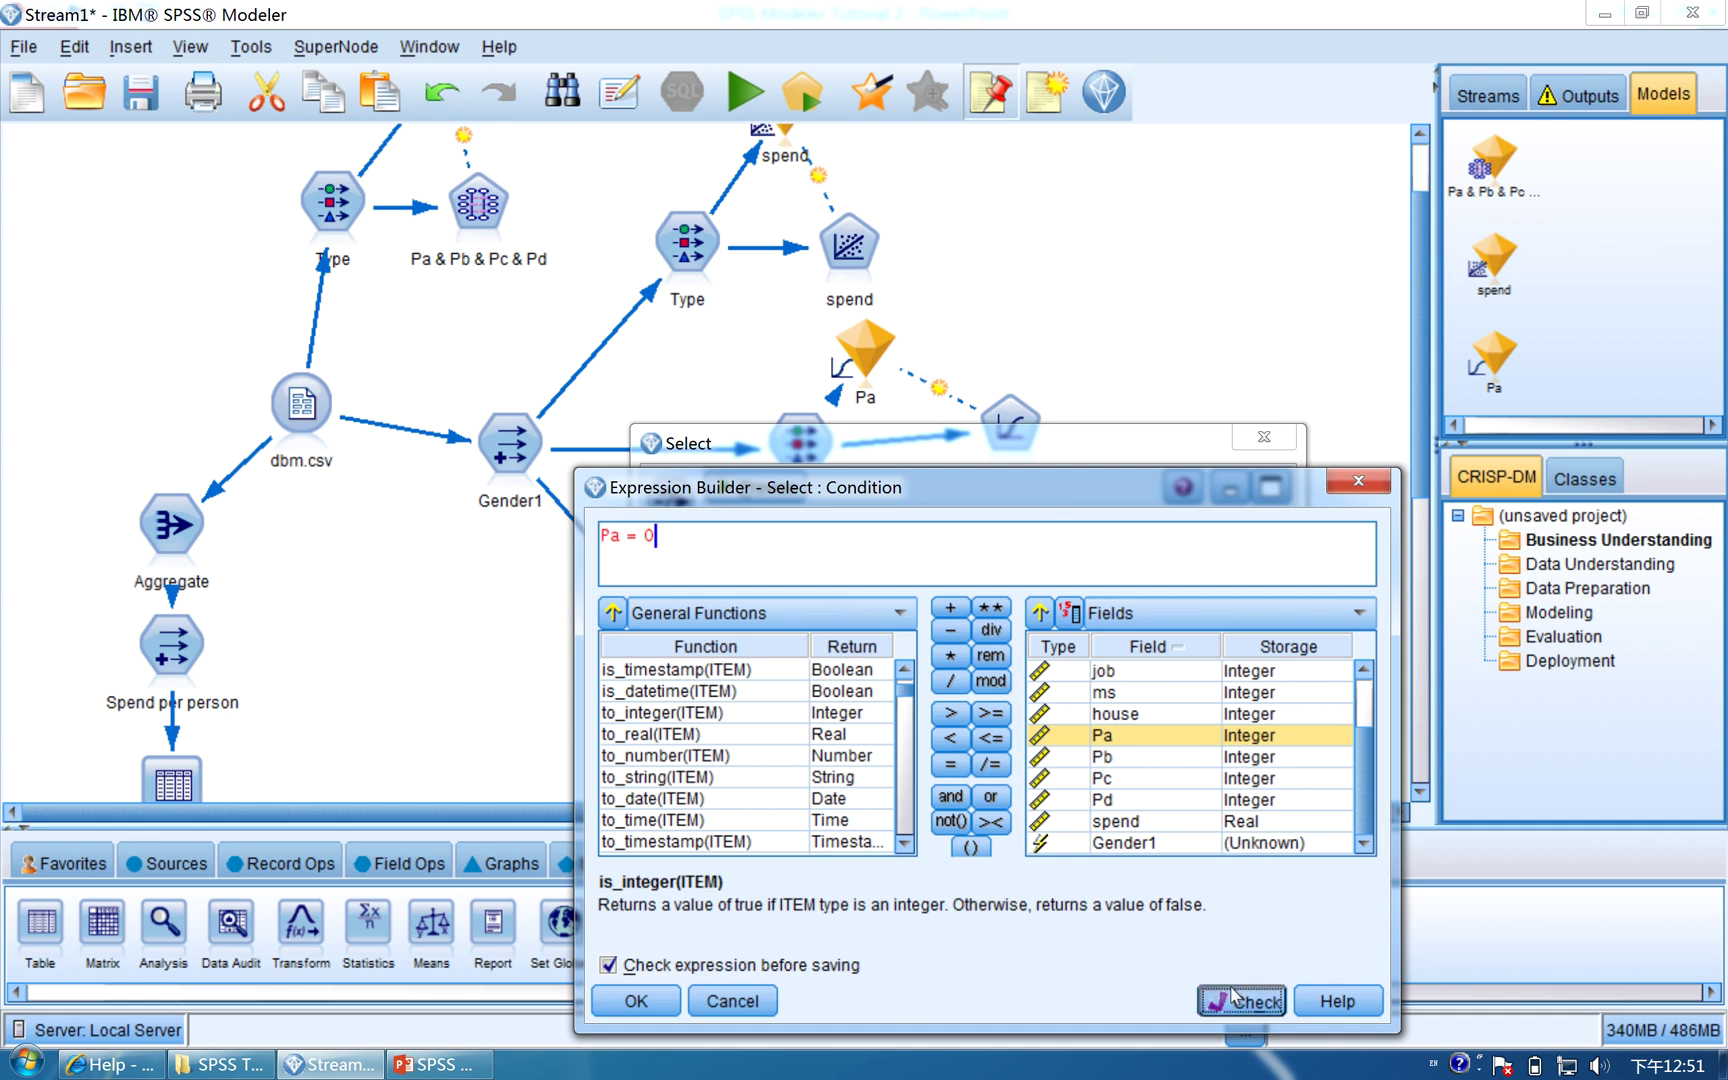
Confirm the Pa = 0 condition, apply it and close the Select node settings
{"action": "left_click", "coordinate": [631, 1001]}
{"action": "left_click", "coordinate": [1180, 898]}
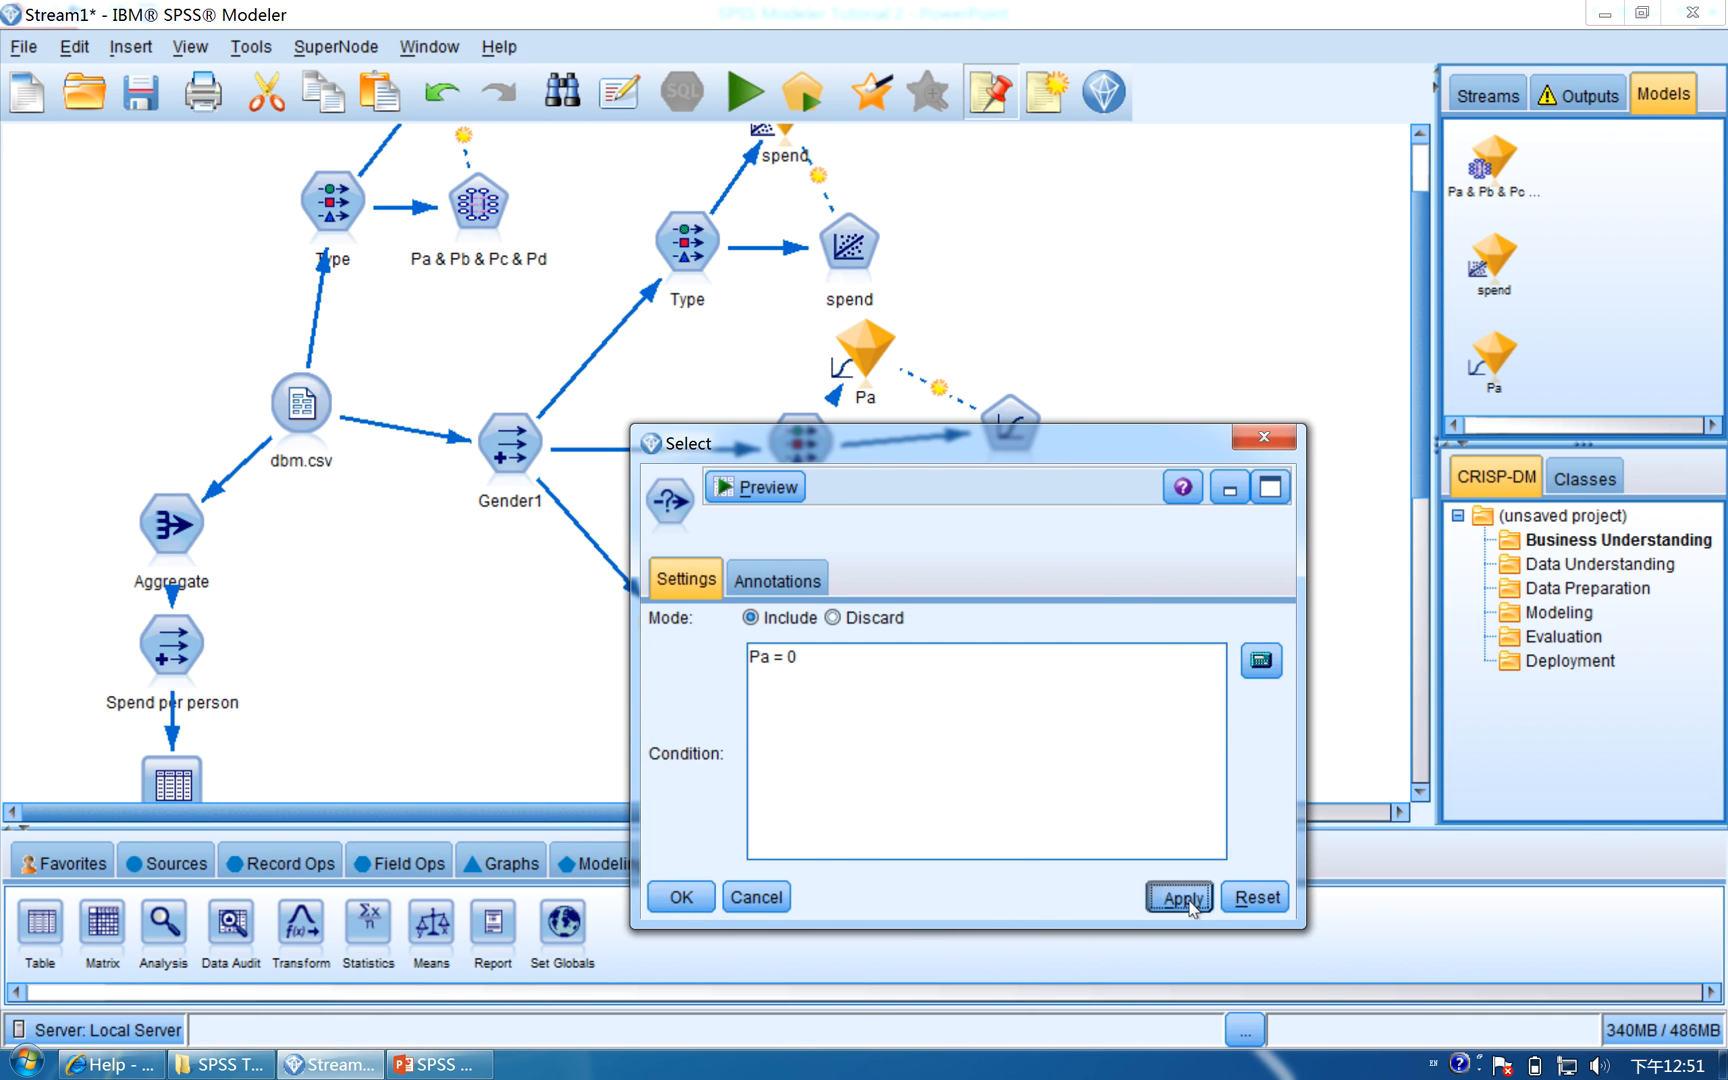
{"action": "left_click", "coordinate": [680, 897]}
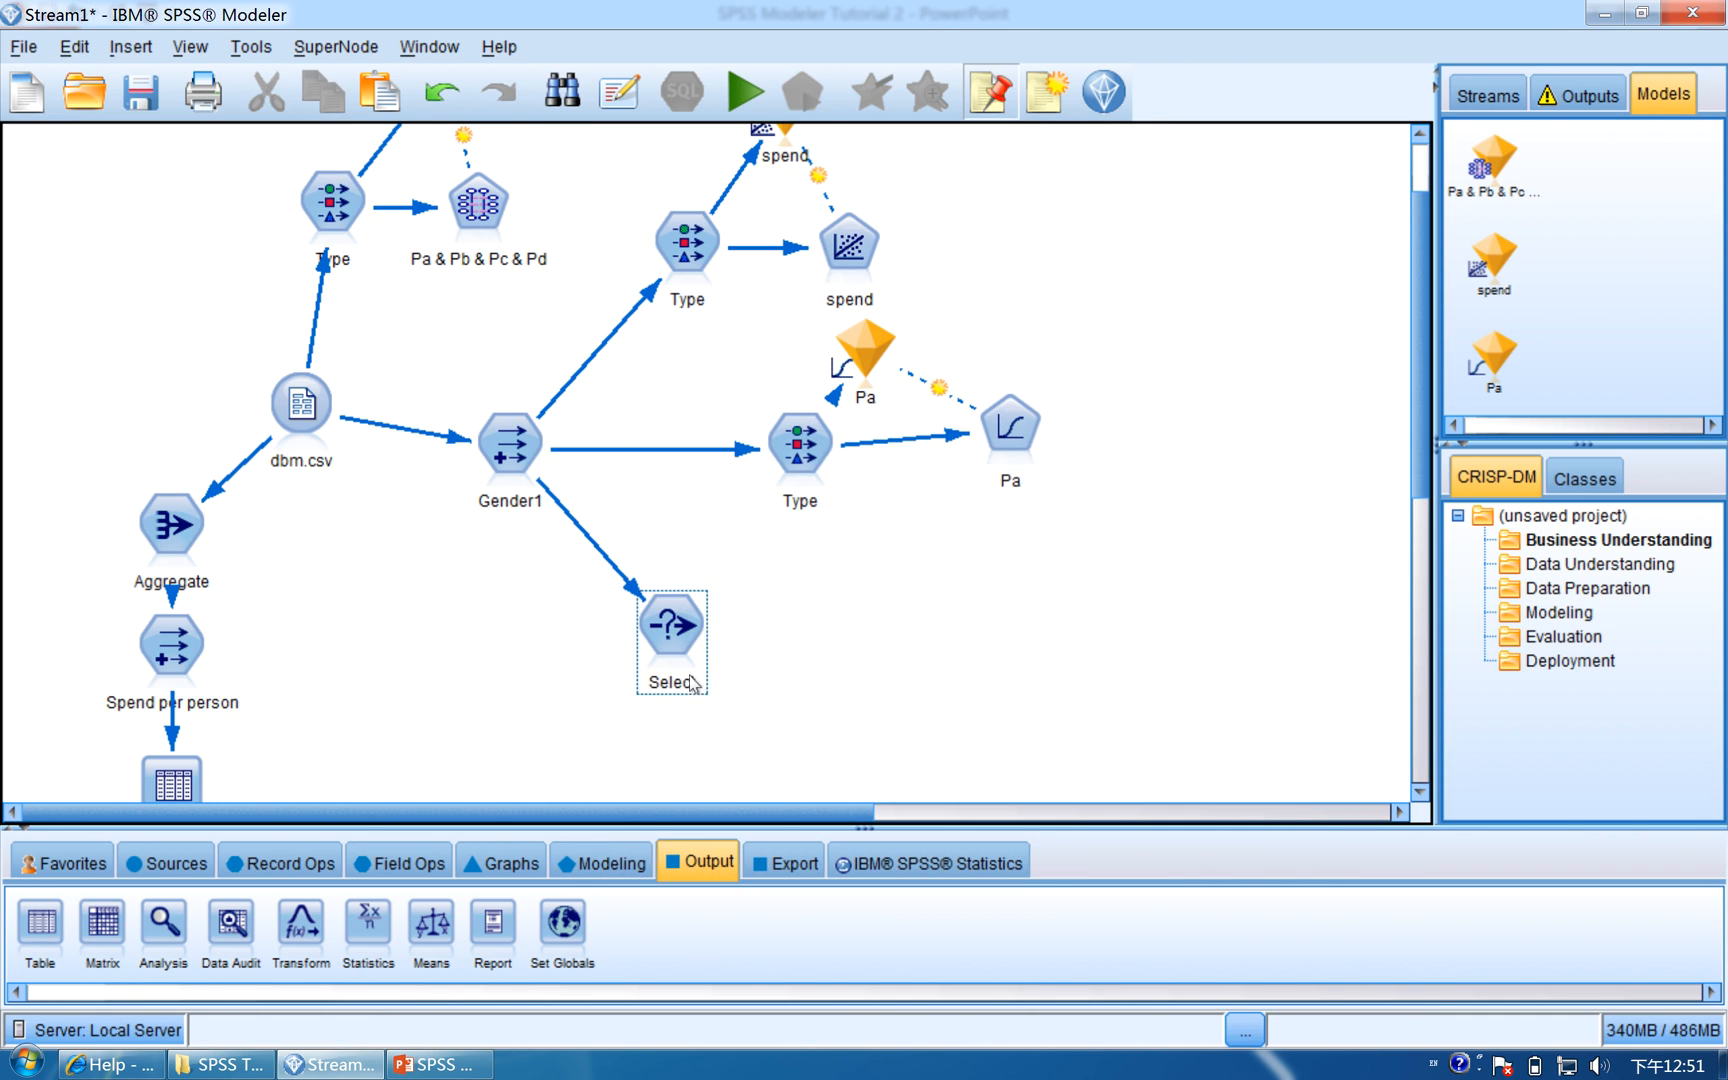
Add a Derive node from Field Ops after the Select node and place it below-right
{"action": "left_click_drag", "start_coordinate": [665, 627], "coordinate": [651, 610]}
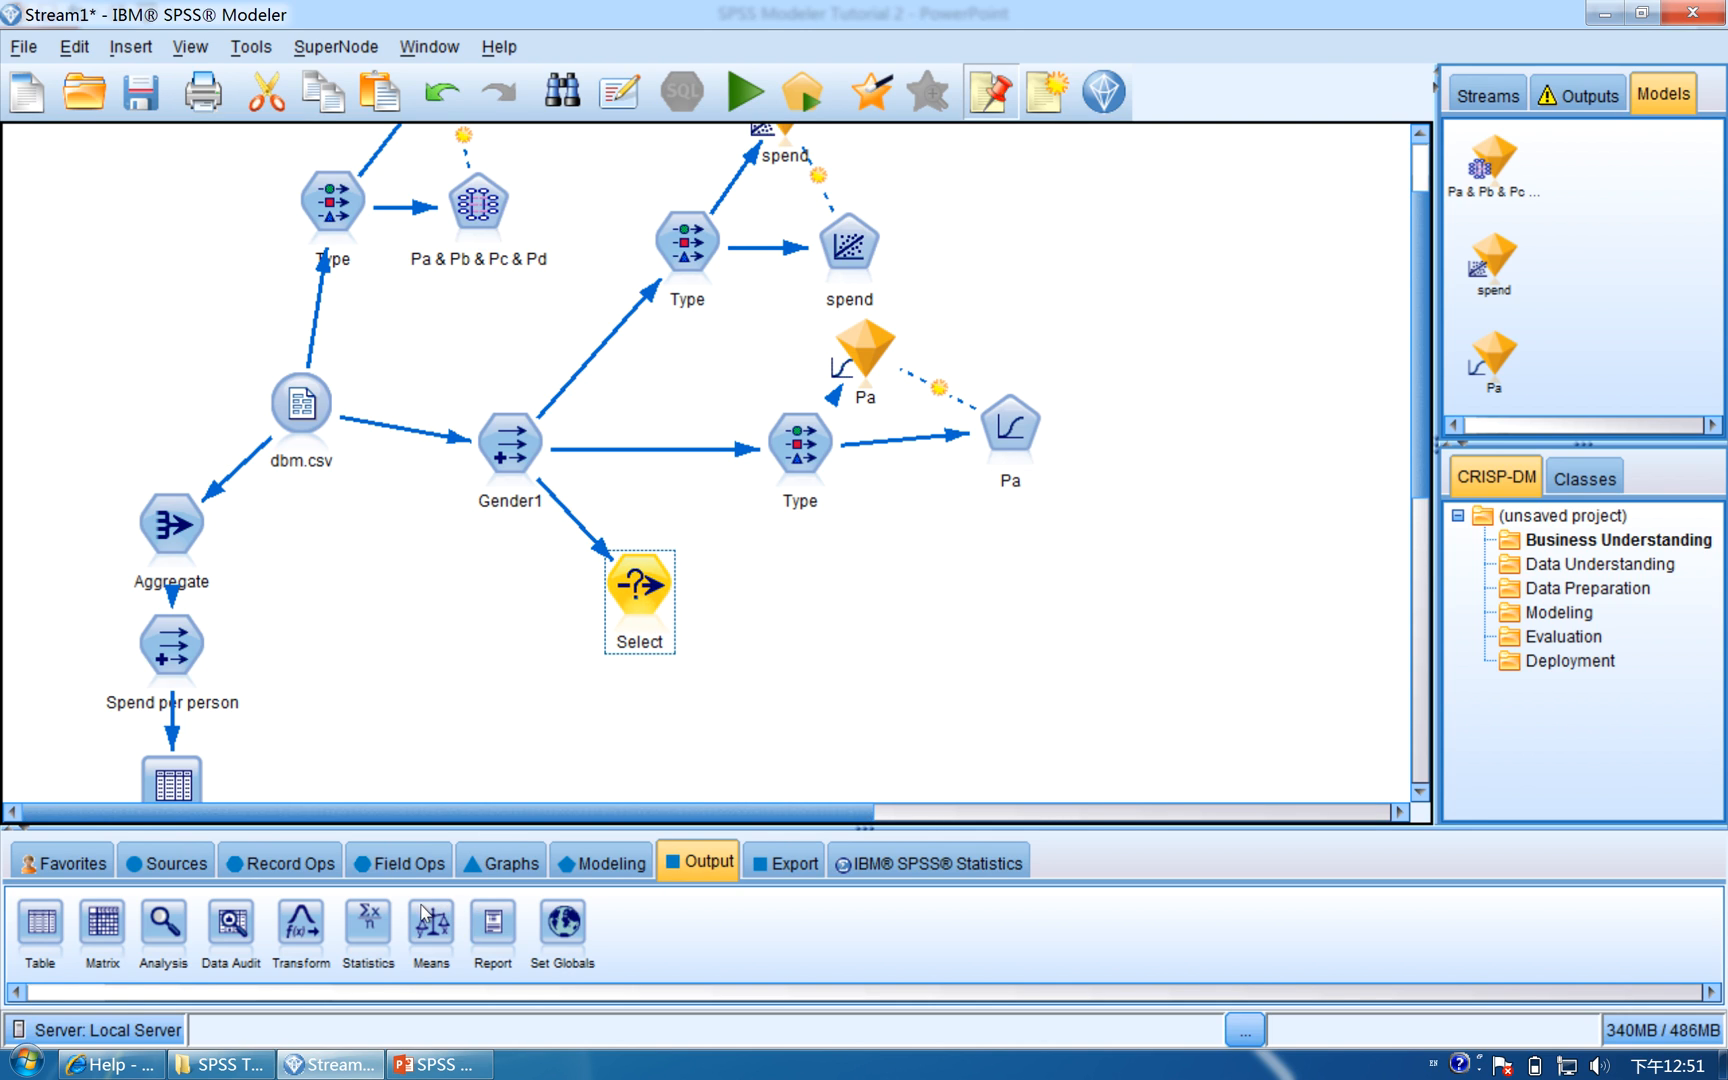
{"action": "left_click", "coordinate": [329, 878]}
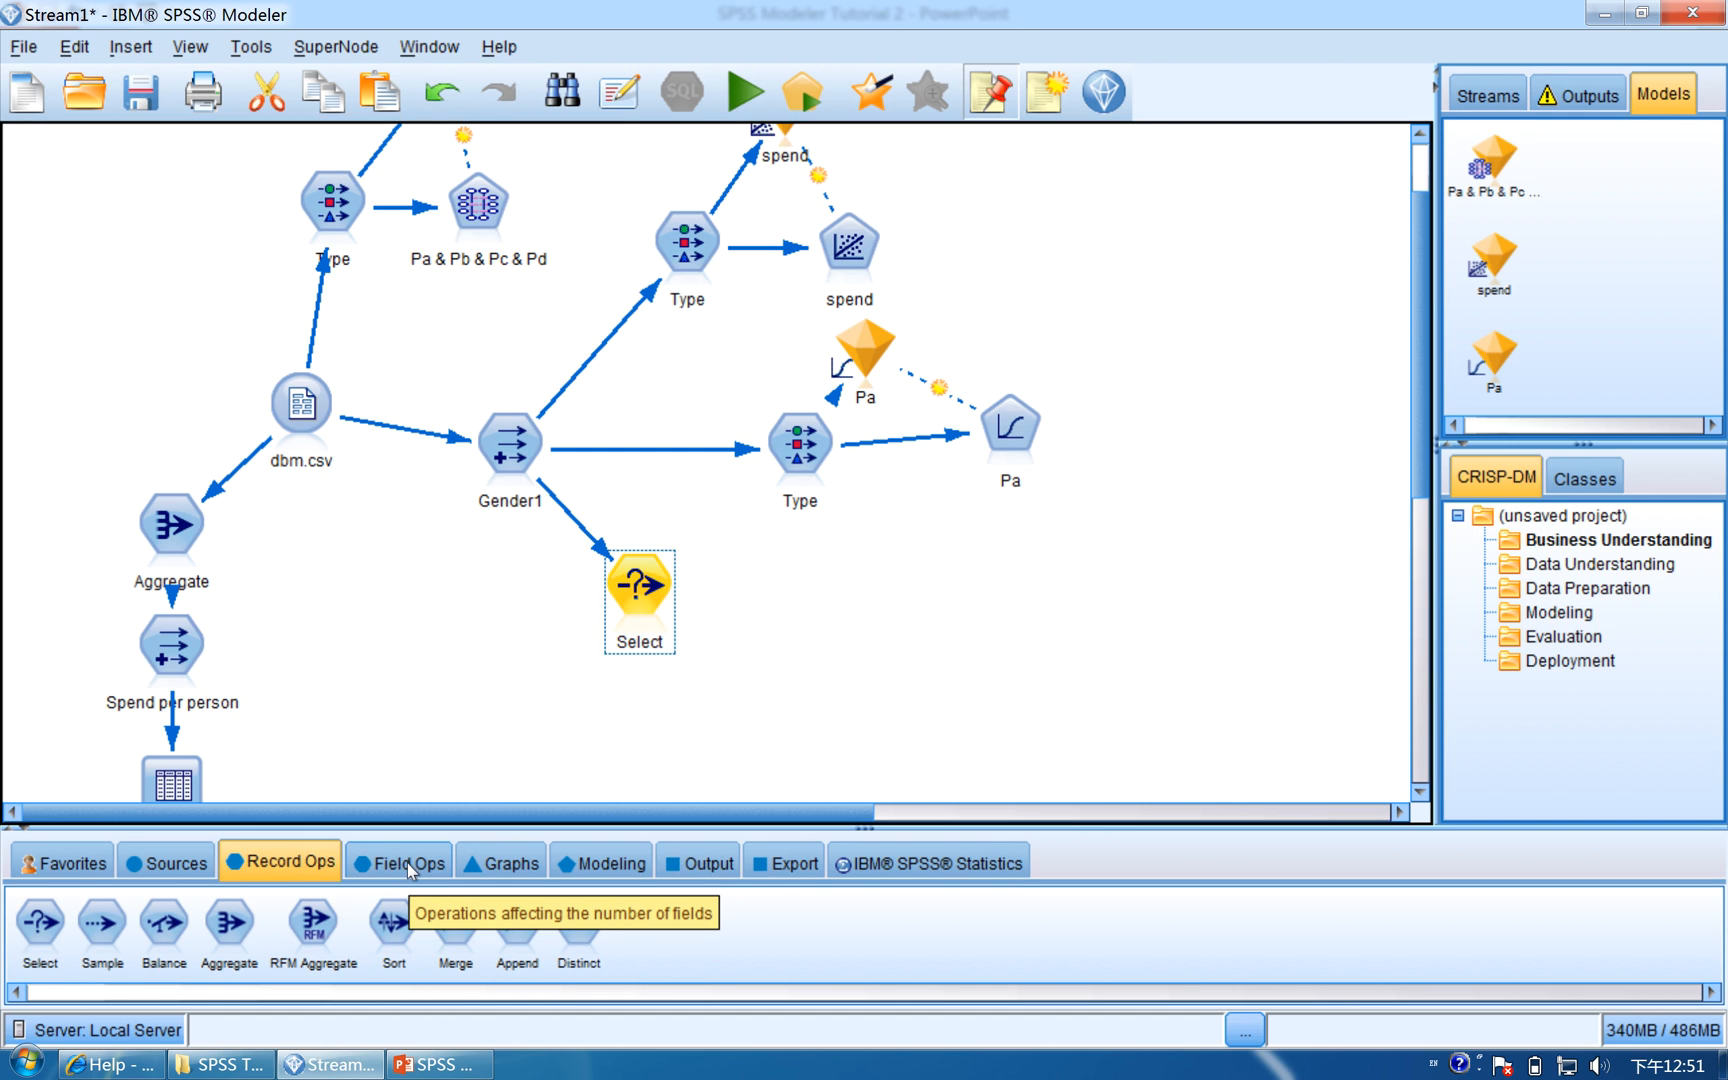
{"action": "left_click", "coordinate": [407, 863]}
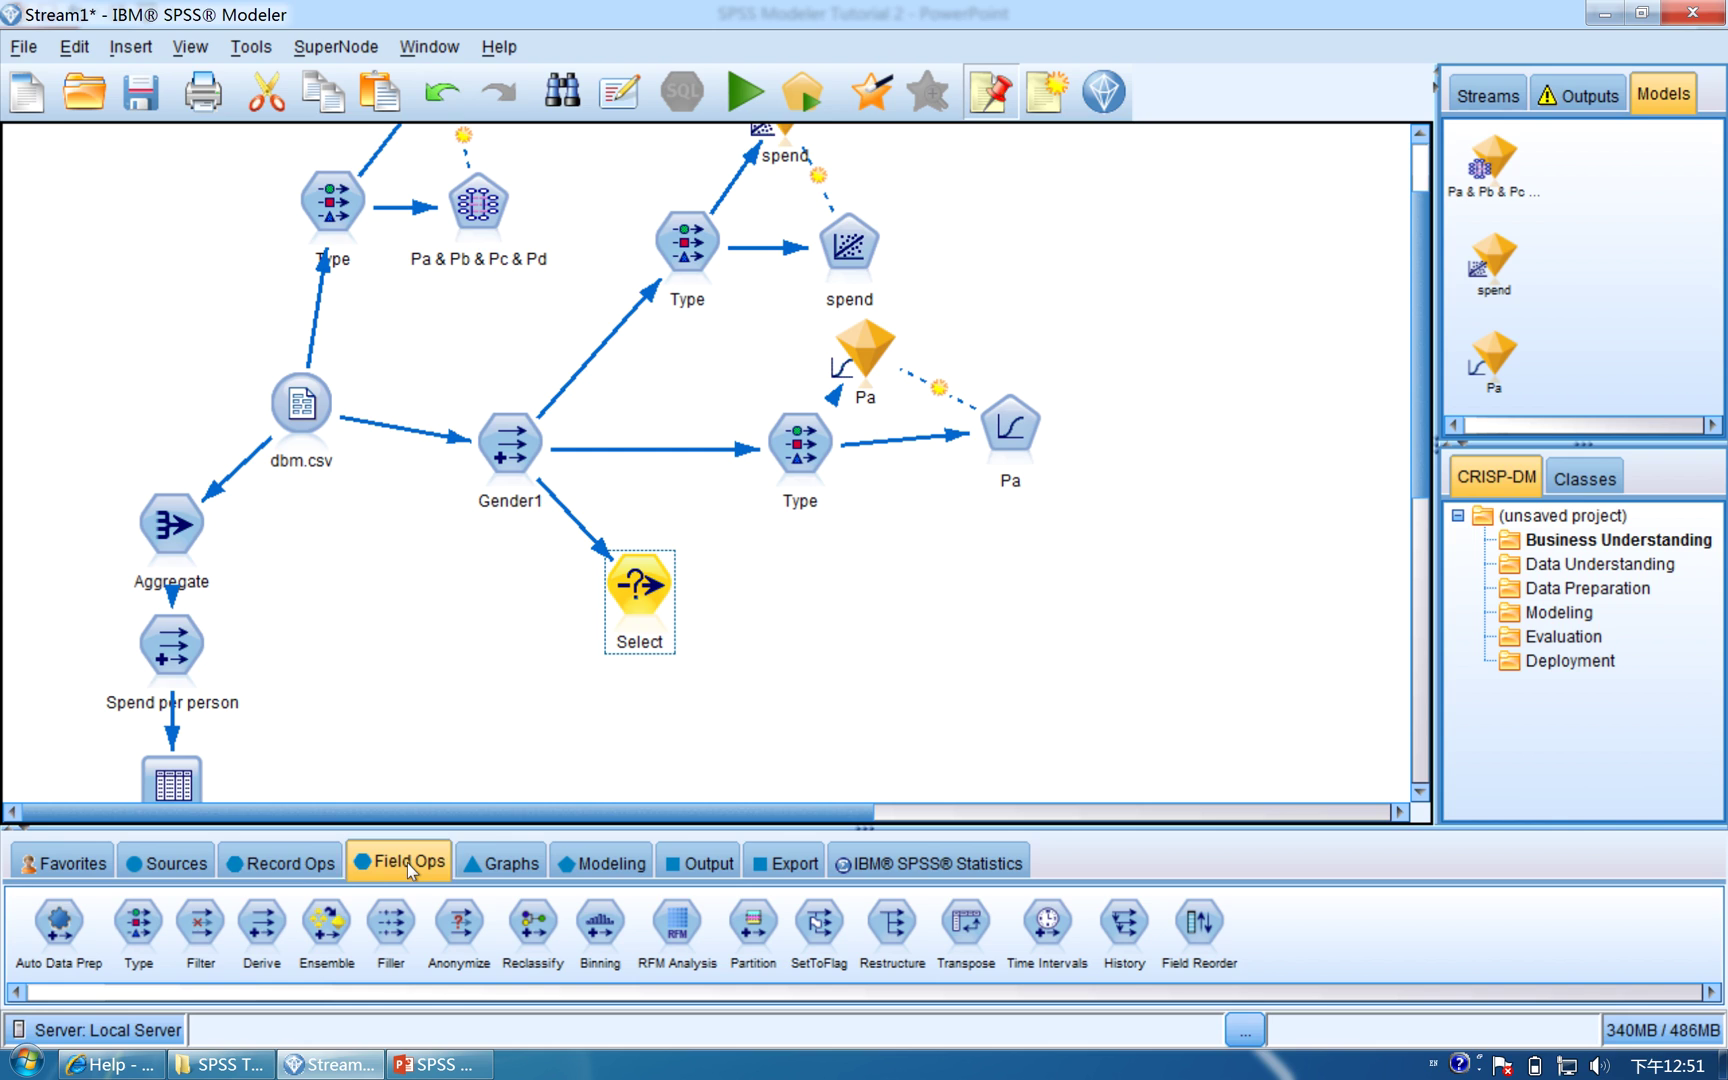
{"action": "double_click", "coordinate": [265, 938]}
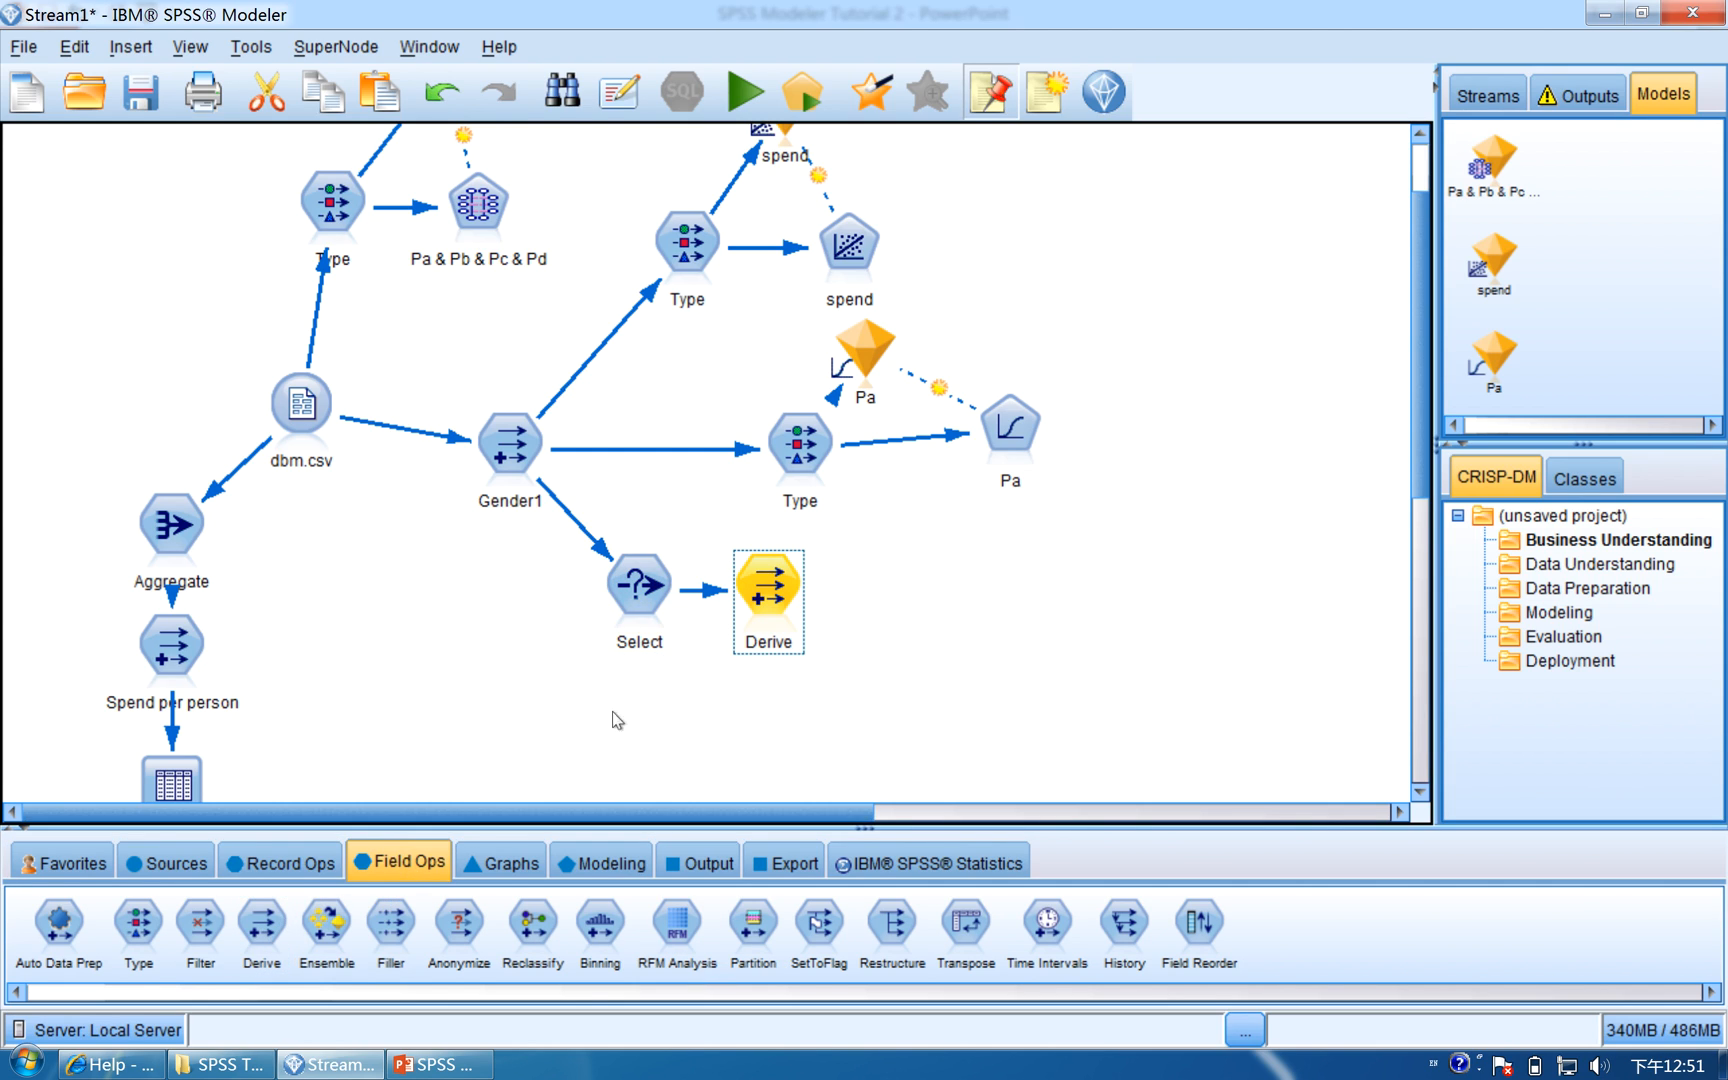
{"action": "left_click_drag", "start_coordinate": [764, 587], "coordinate": [728, 659]}
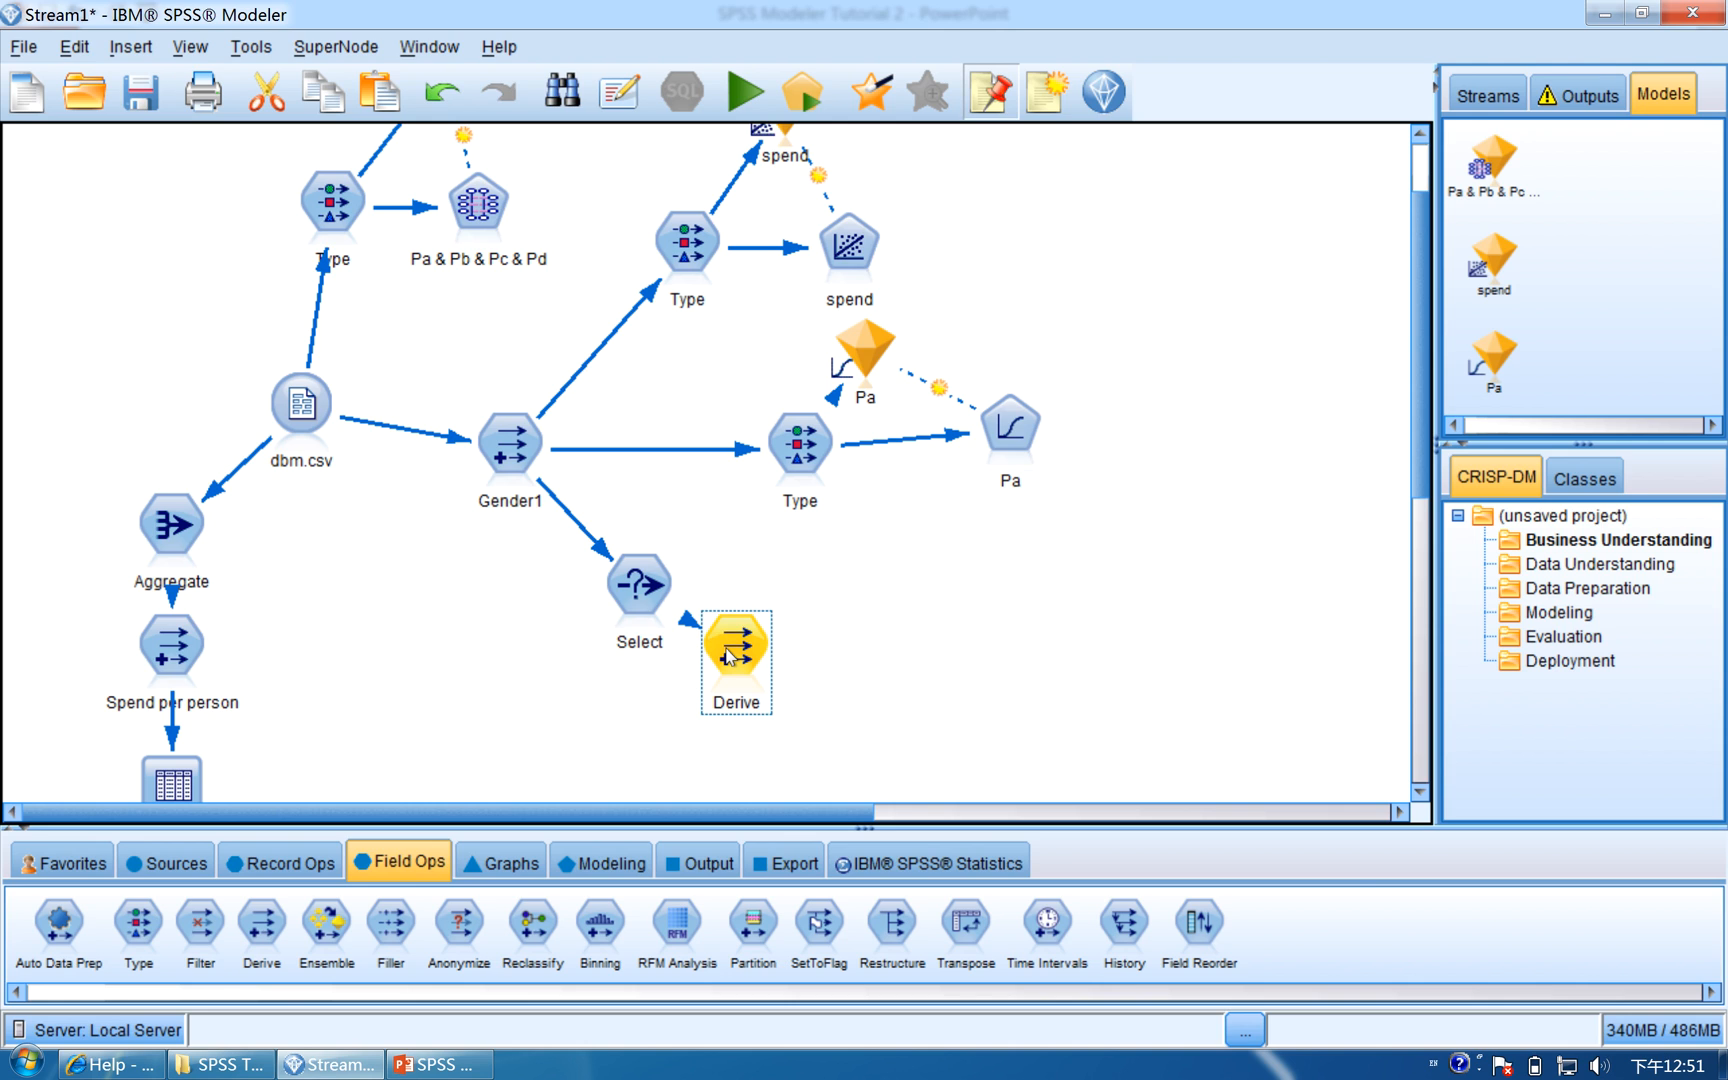
Select the Derive node's default field name for replacement after checking the tutorial slide
{"action": "double_click", "coordinate": [728, 657]}
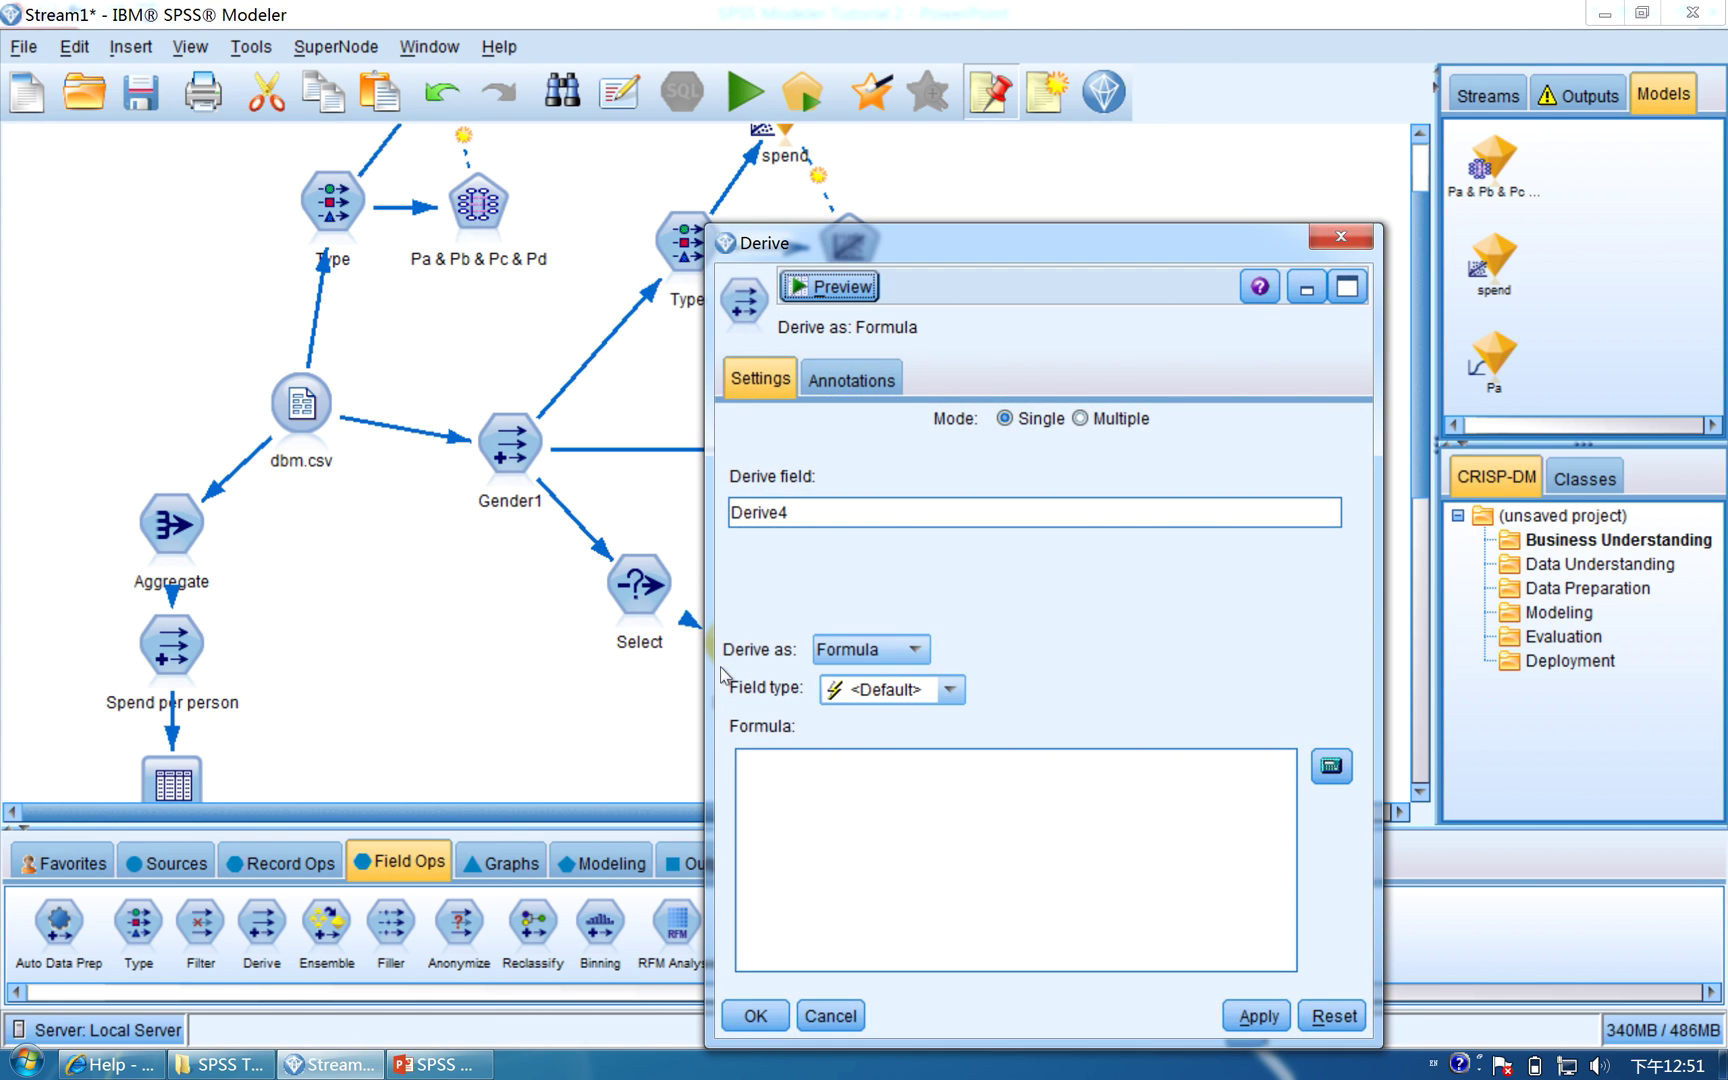
{"action": "double_click", "coordinate": [824, 515]}
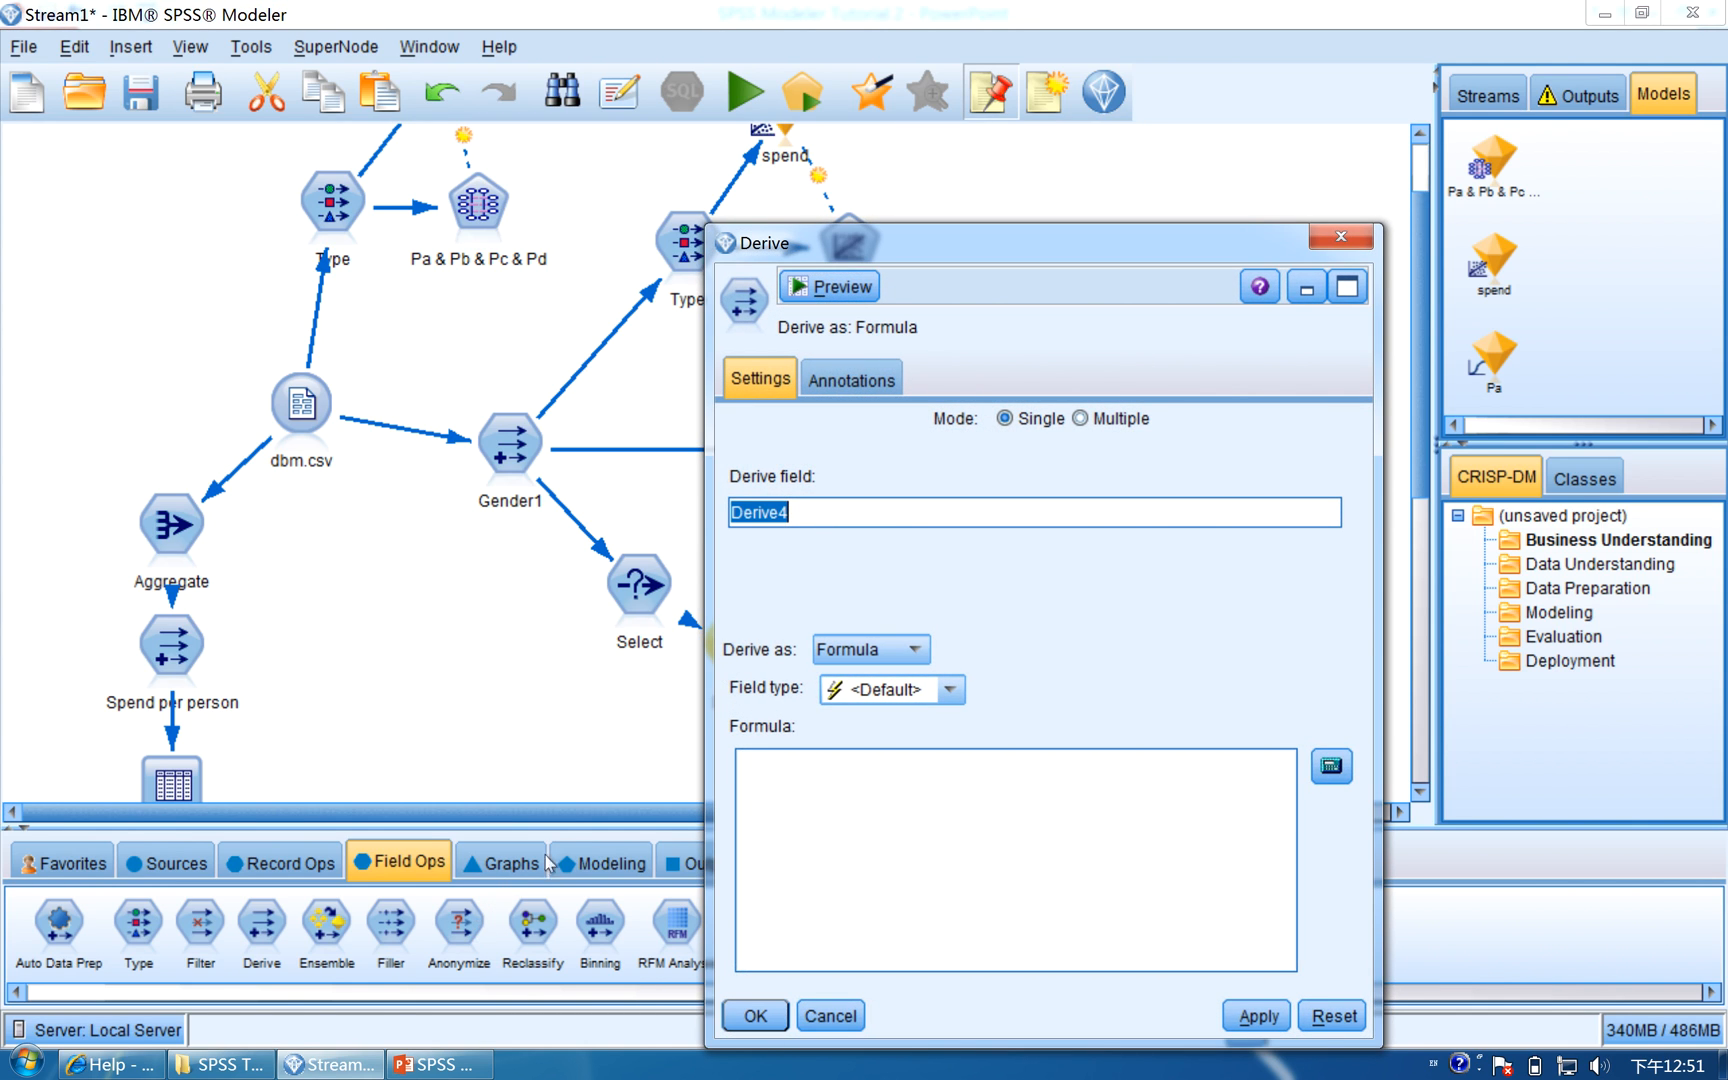
{"action": "left_click", "coordinate": [432, 1063]}
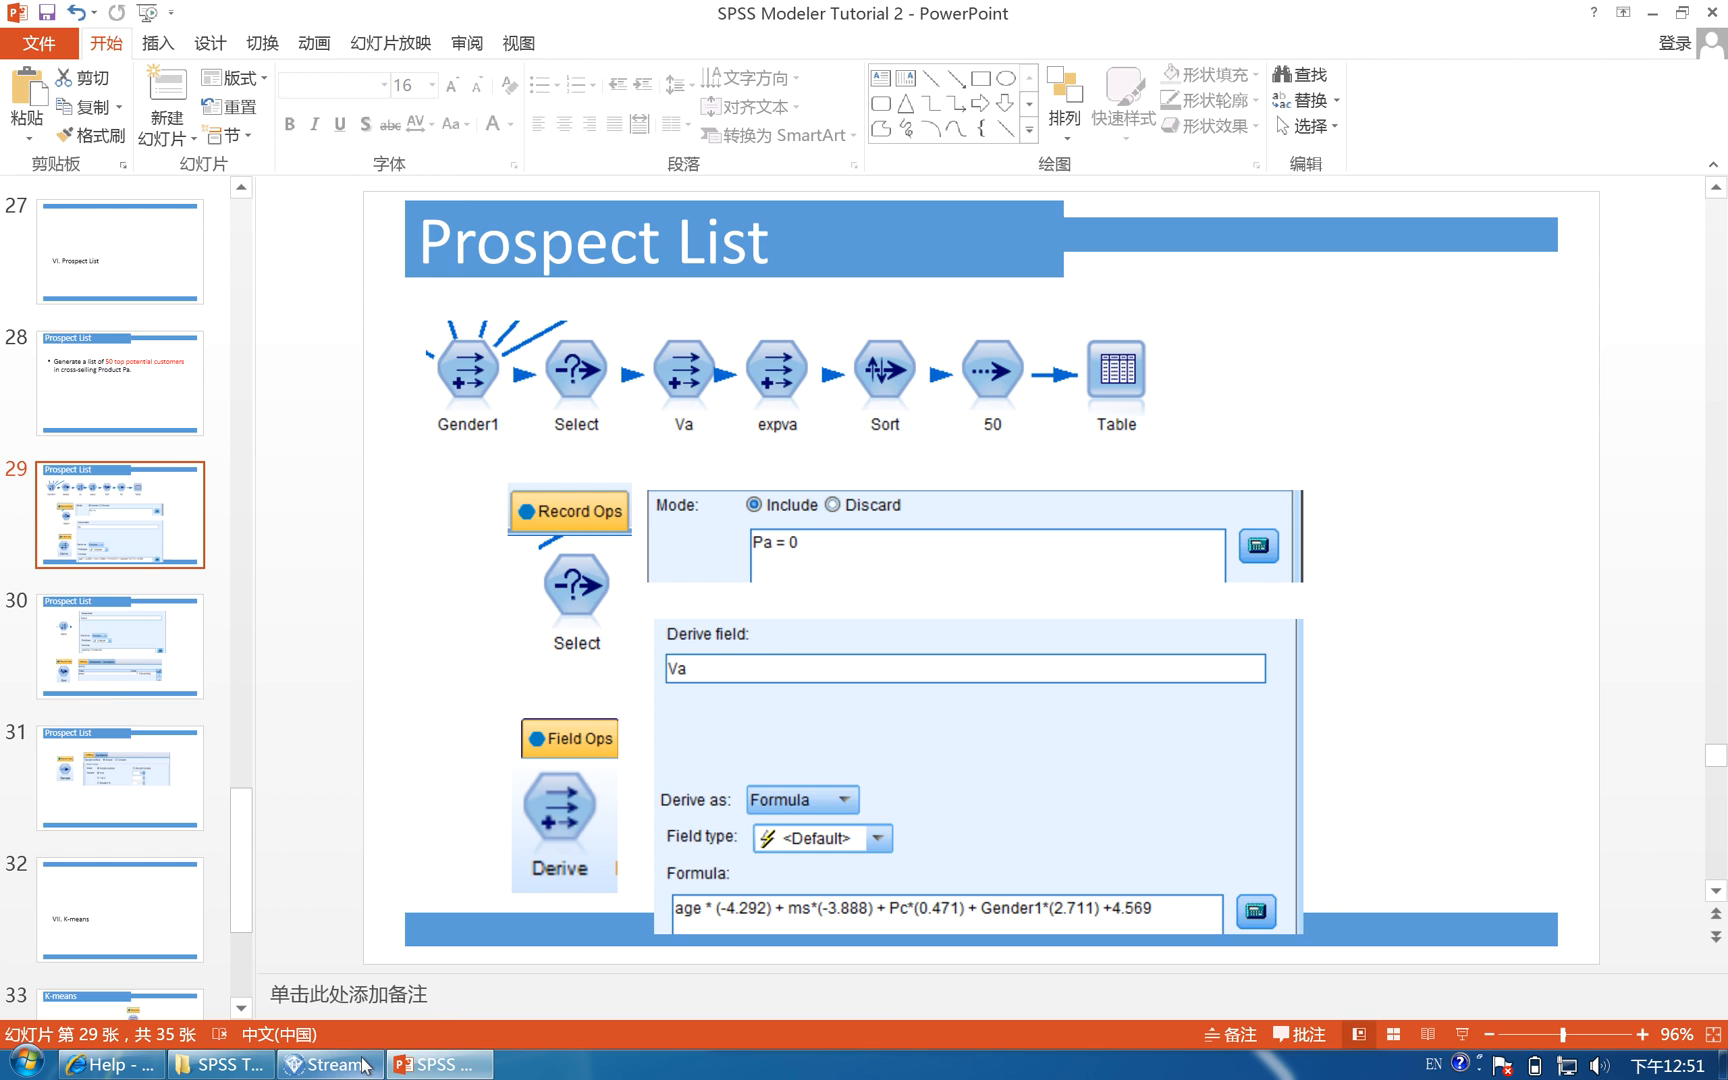
{"action": "left_click", "coordinate": [331, 1064]}
{"action": "type", "text": "Va"}
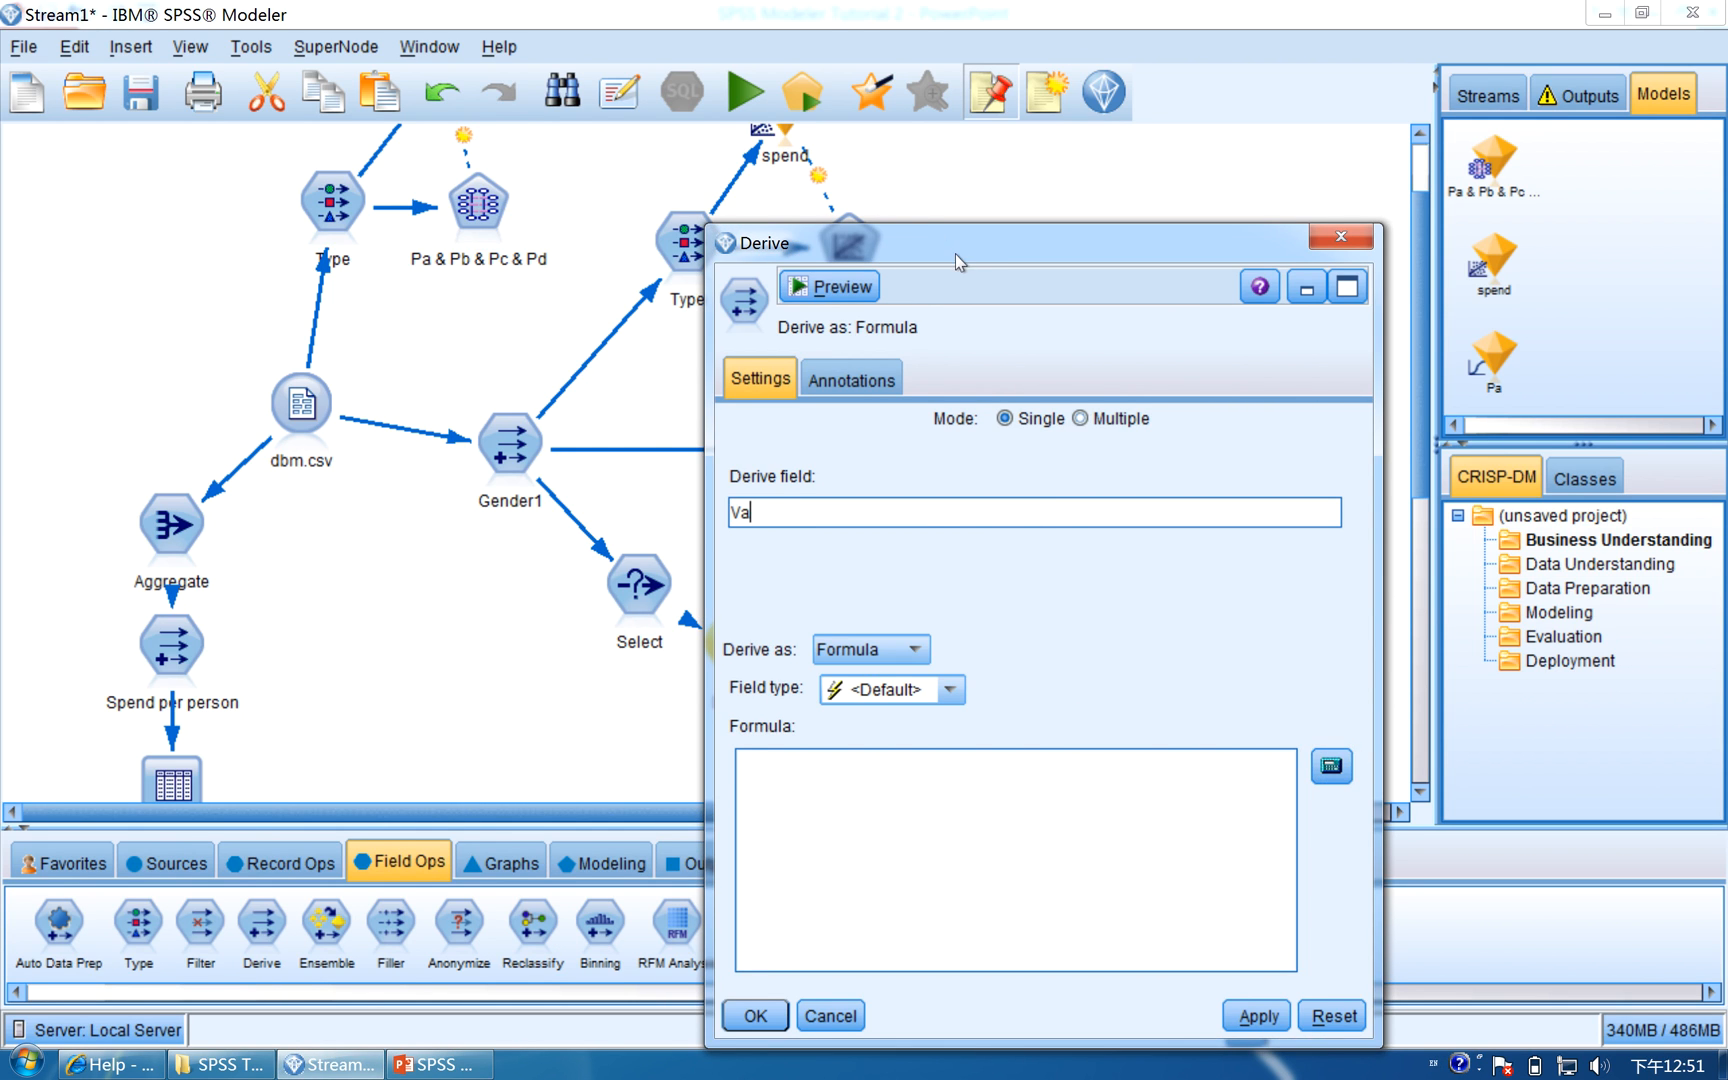
Show the Pa model's coefficient table beside the Derive settings and start the formula's expression builder
{"action": "left_click_drag", "start_coordinate": [955, 254], "coordinate": [311, 209]}
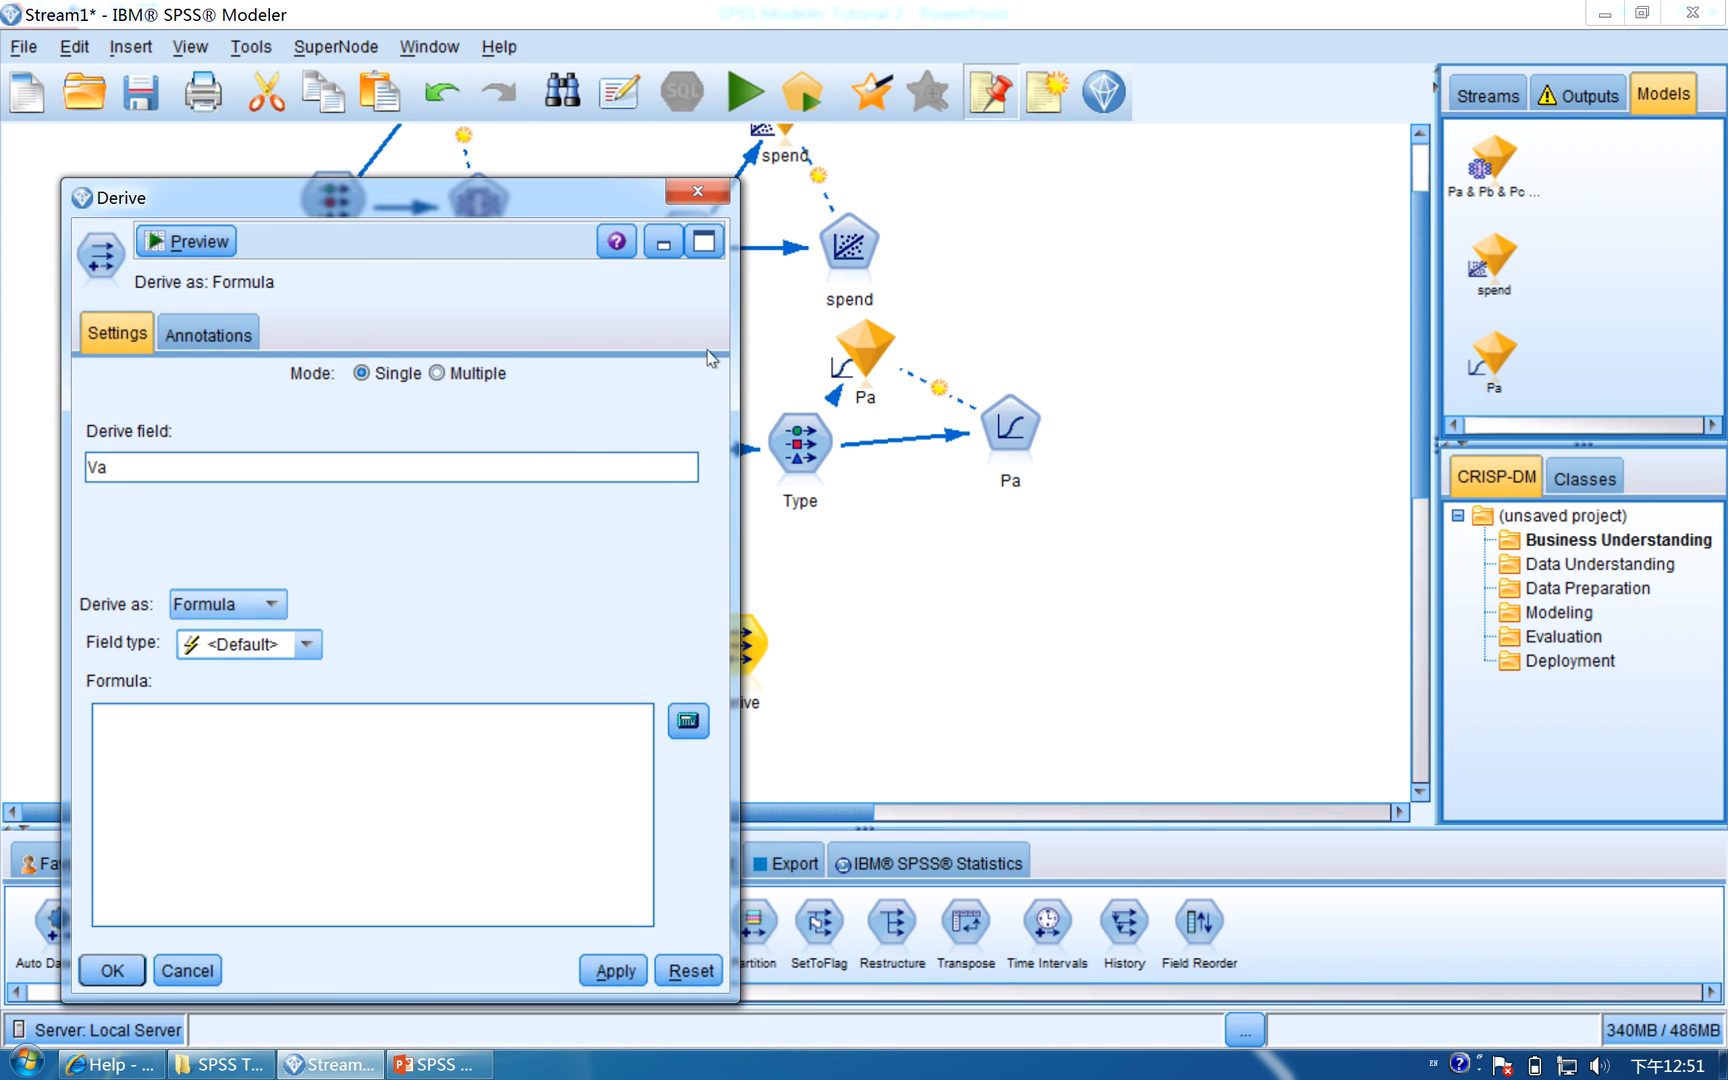
{"action": "double_click", "coordinate": [877, 354]}
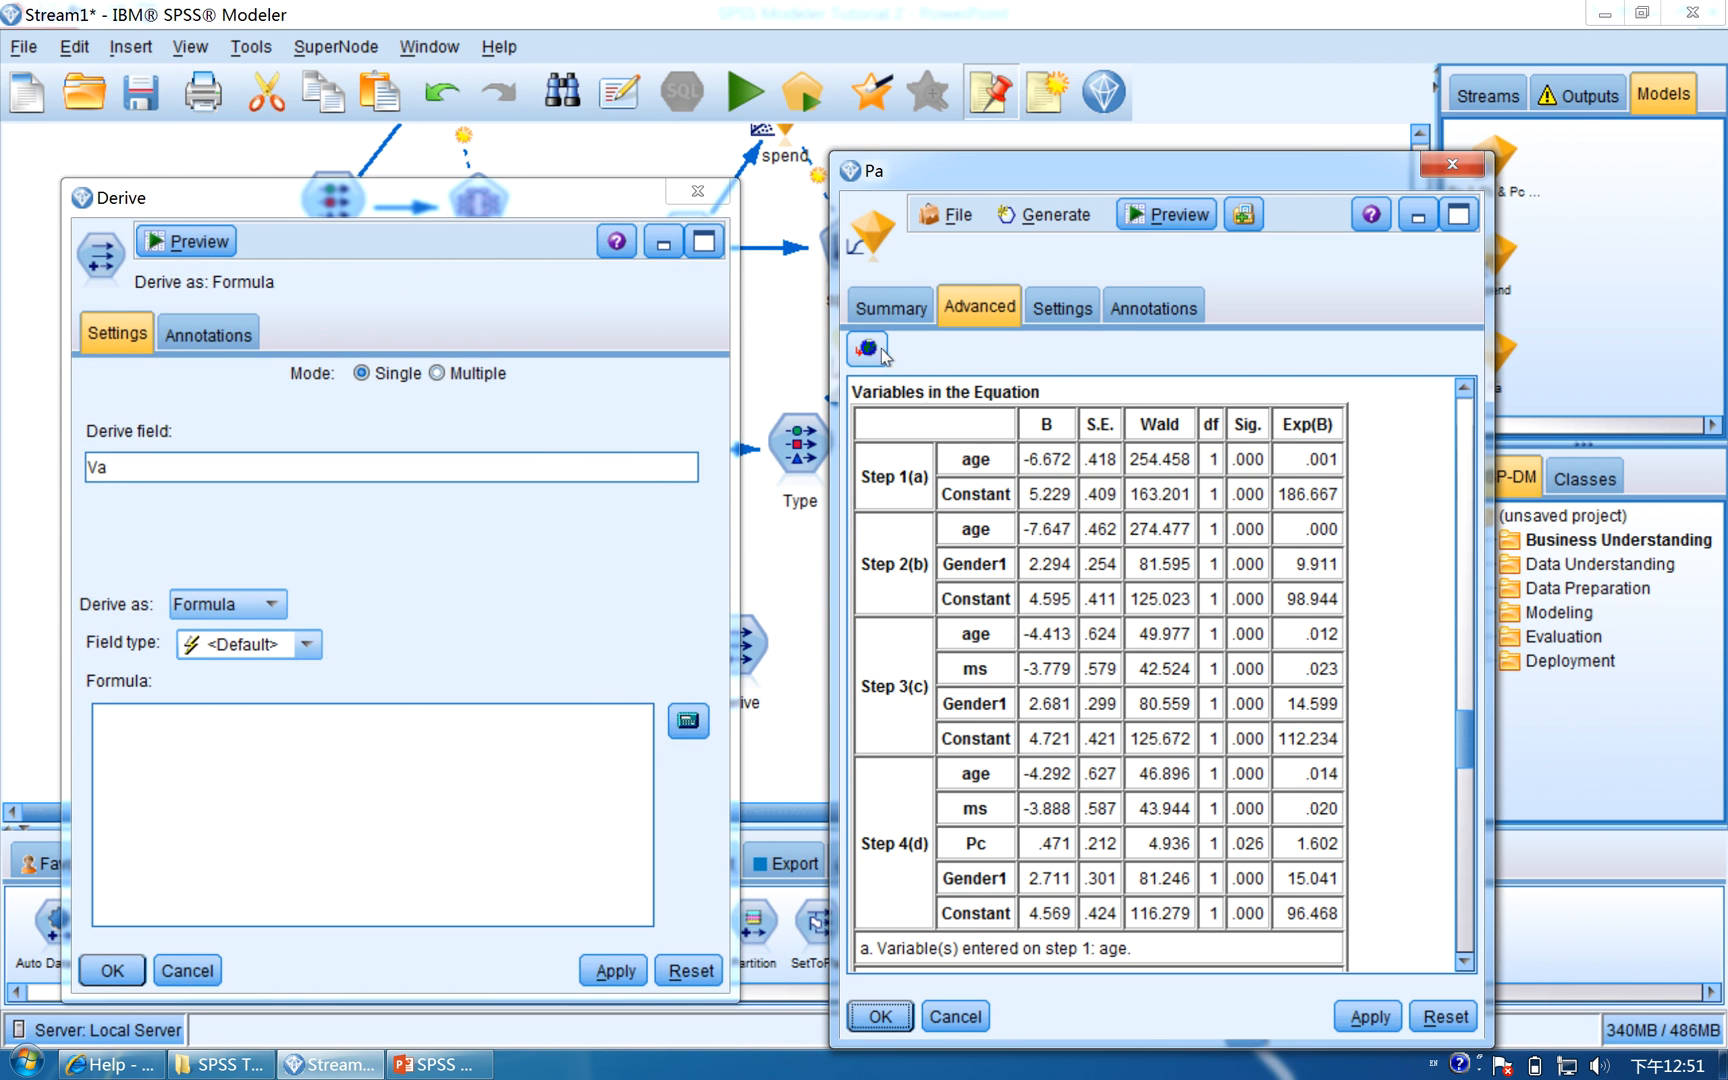
{"action": "left_click_drag", "start_coordinate": [1036, 173], "coordinate": [1234, 161]}
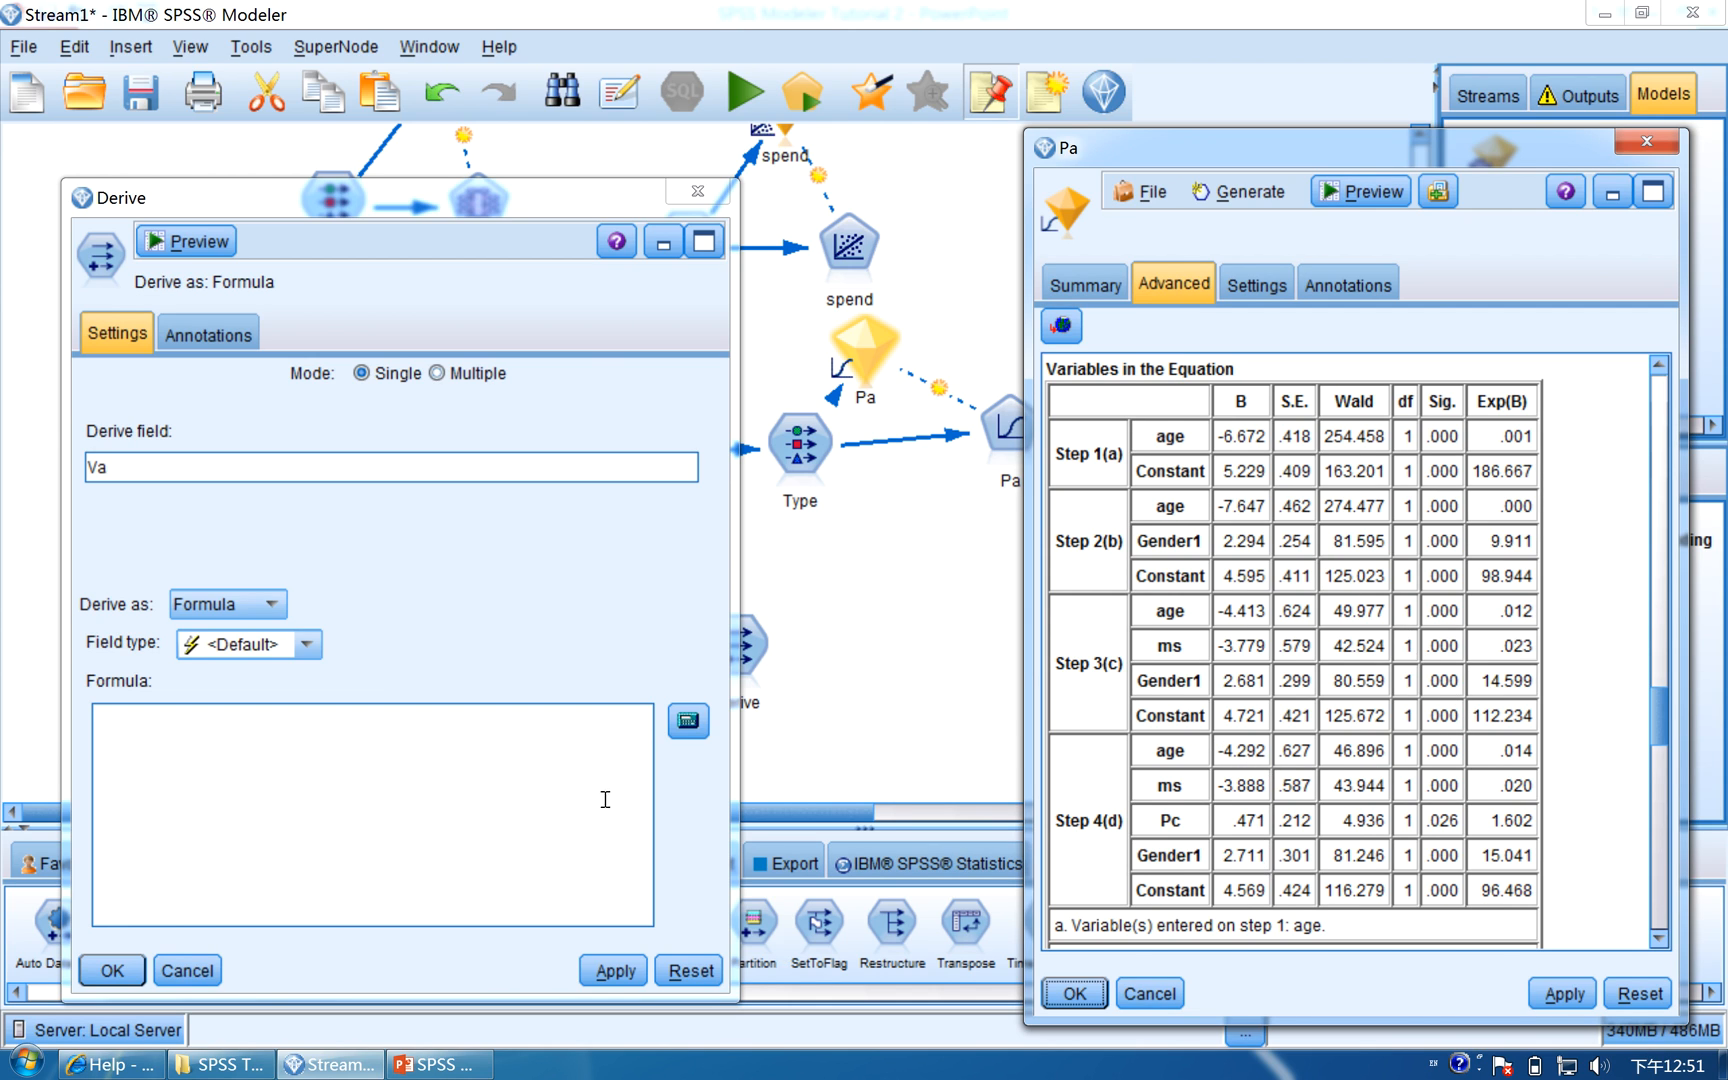
{"action": "left_click", "coordinate": [683, 729]}
Enter the formula terms age*(-4.292)+ms*(-3.888) in the expression builder
{"action": "left_click_drag", "start_coordinate": [810, 494], "coordinate": [410, 362]}
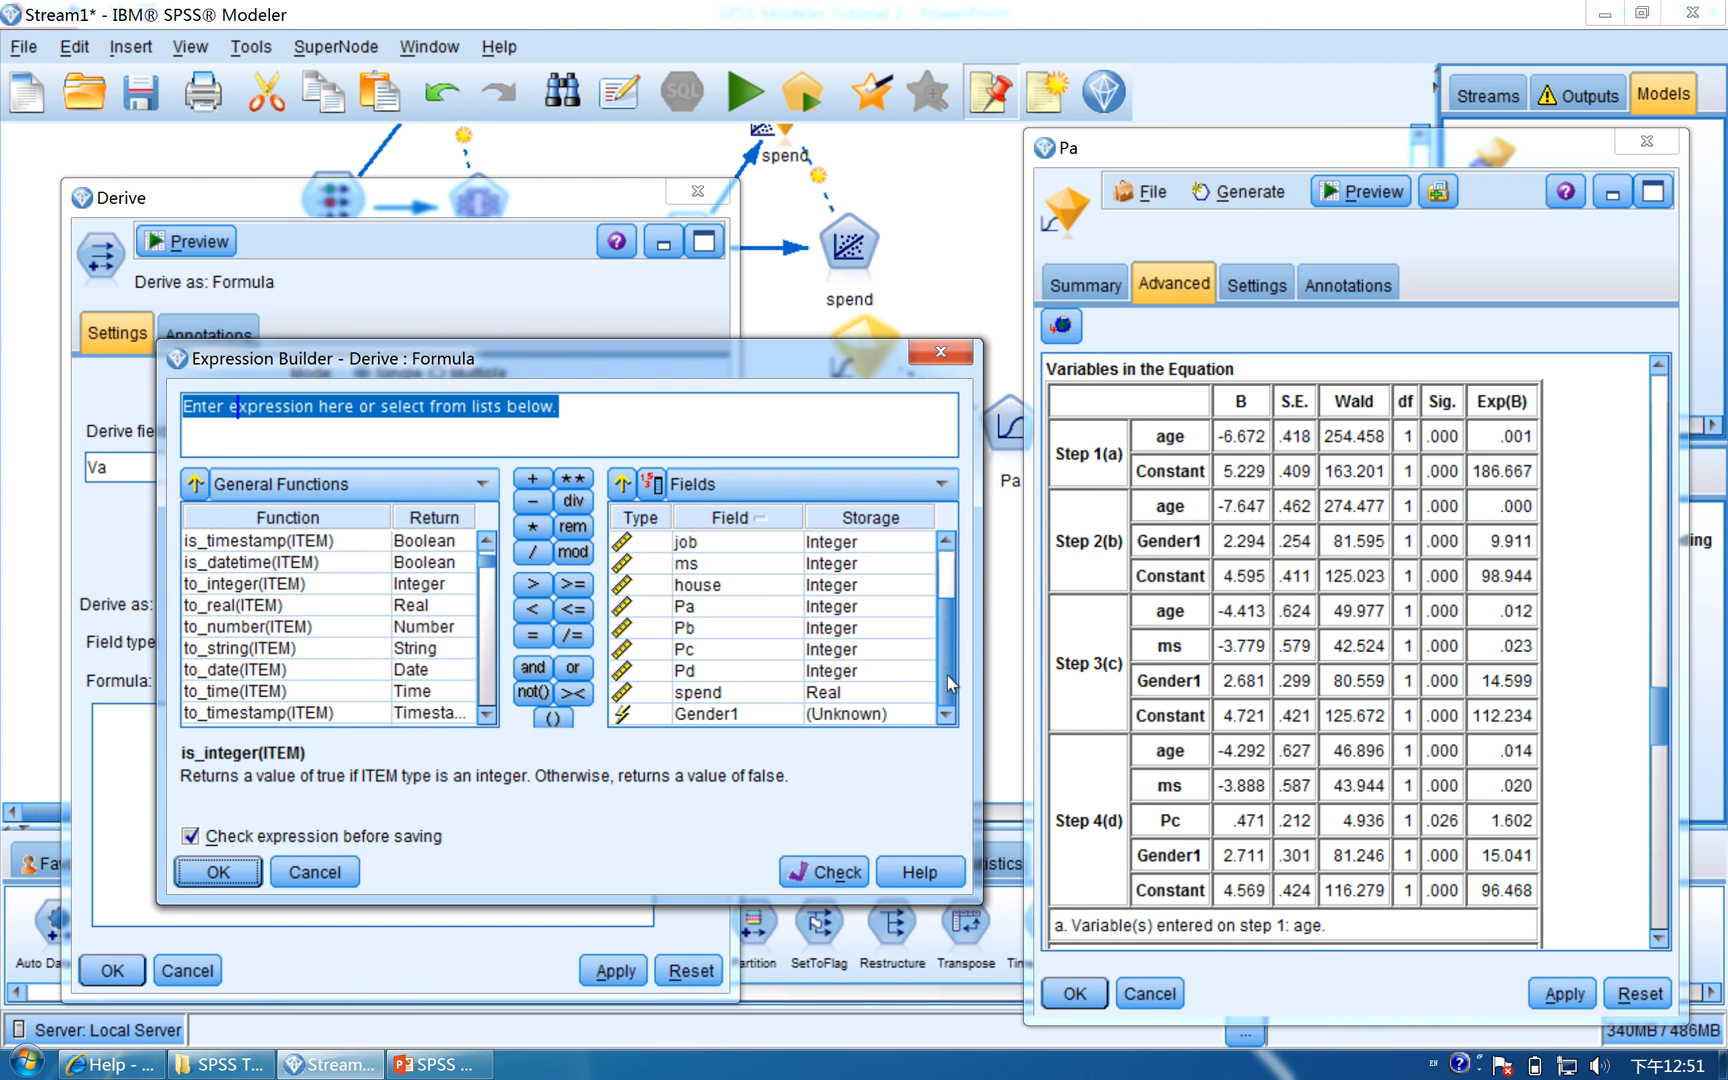
{"action": "left_click_drag", "start_coordinate": [946, 676], "coordinate": [947, 546]}
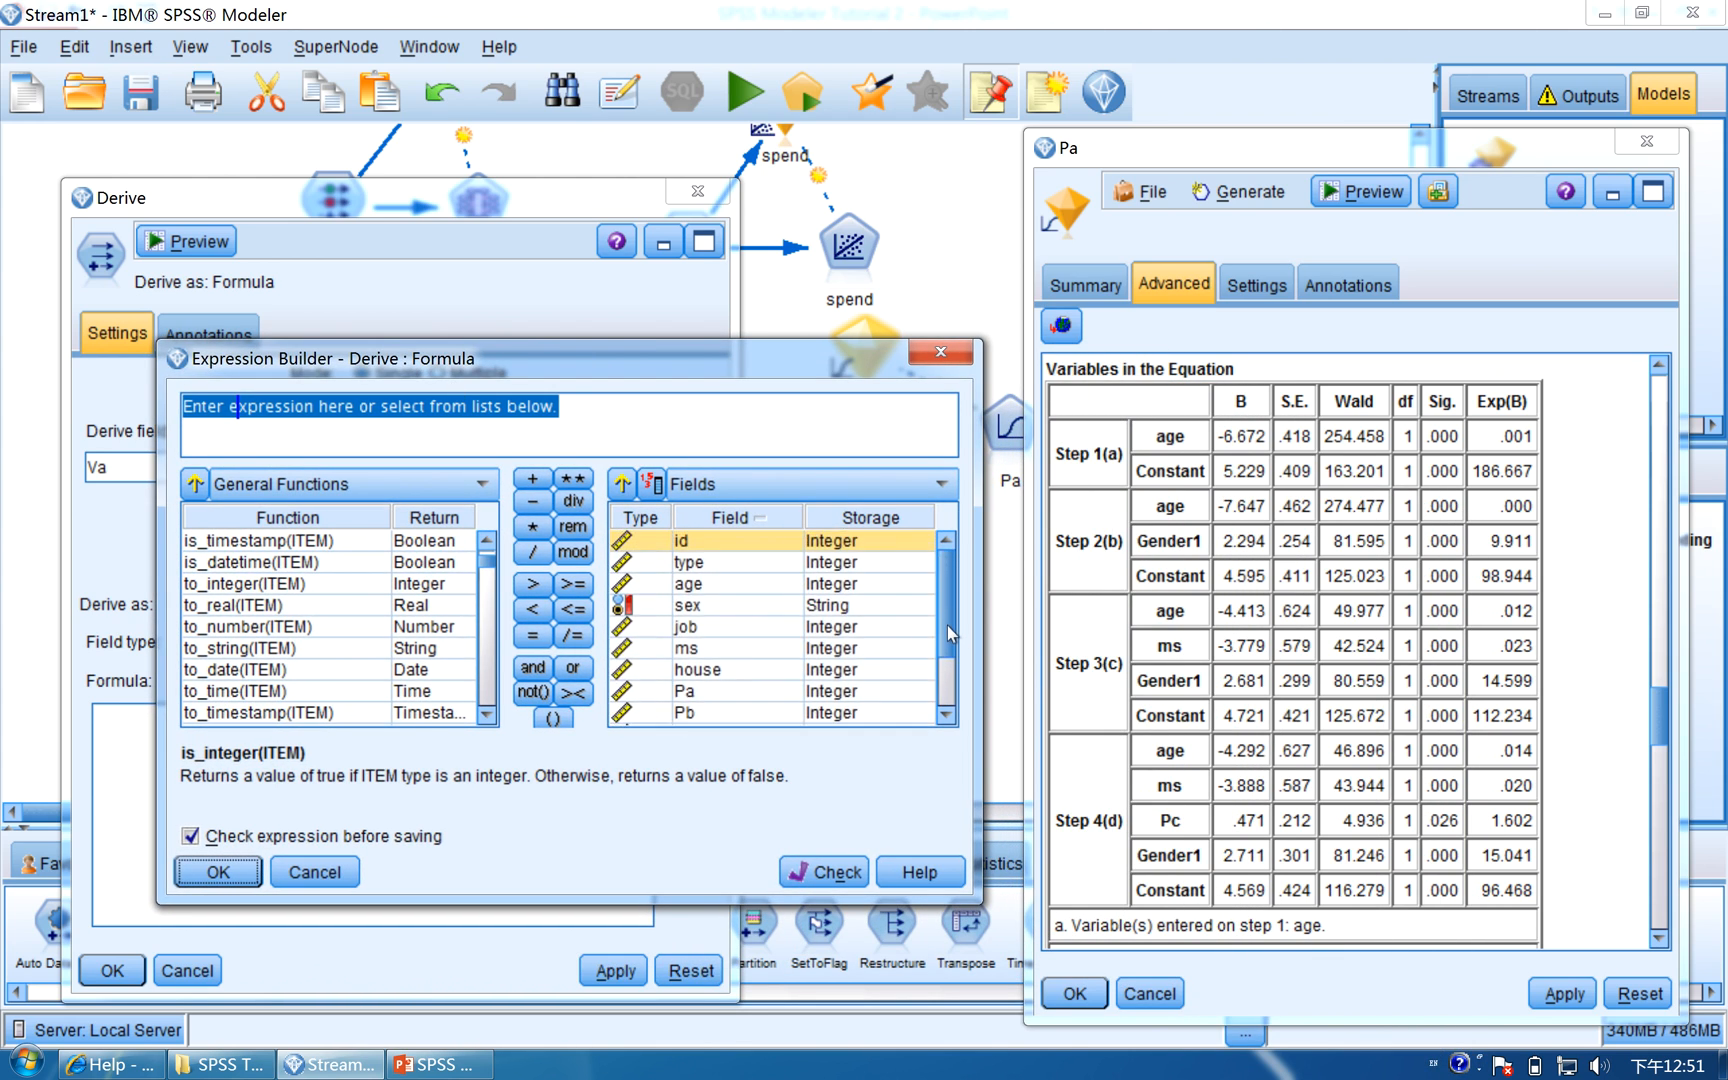
{"action": "double_click", "coordinate": [687, 583]}
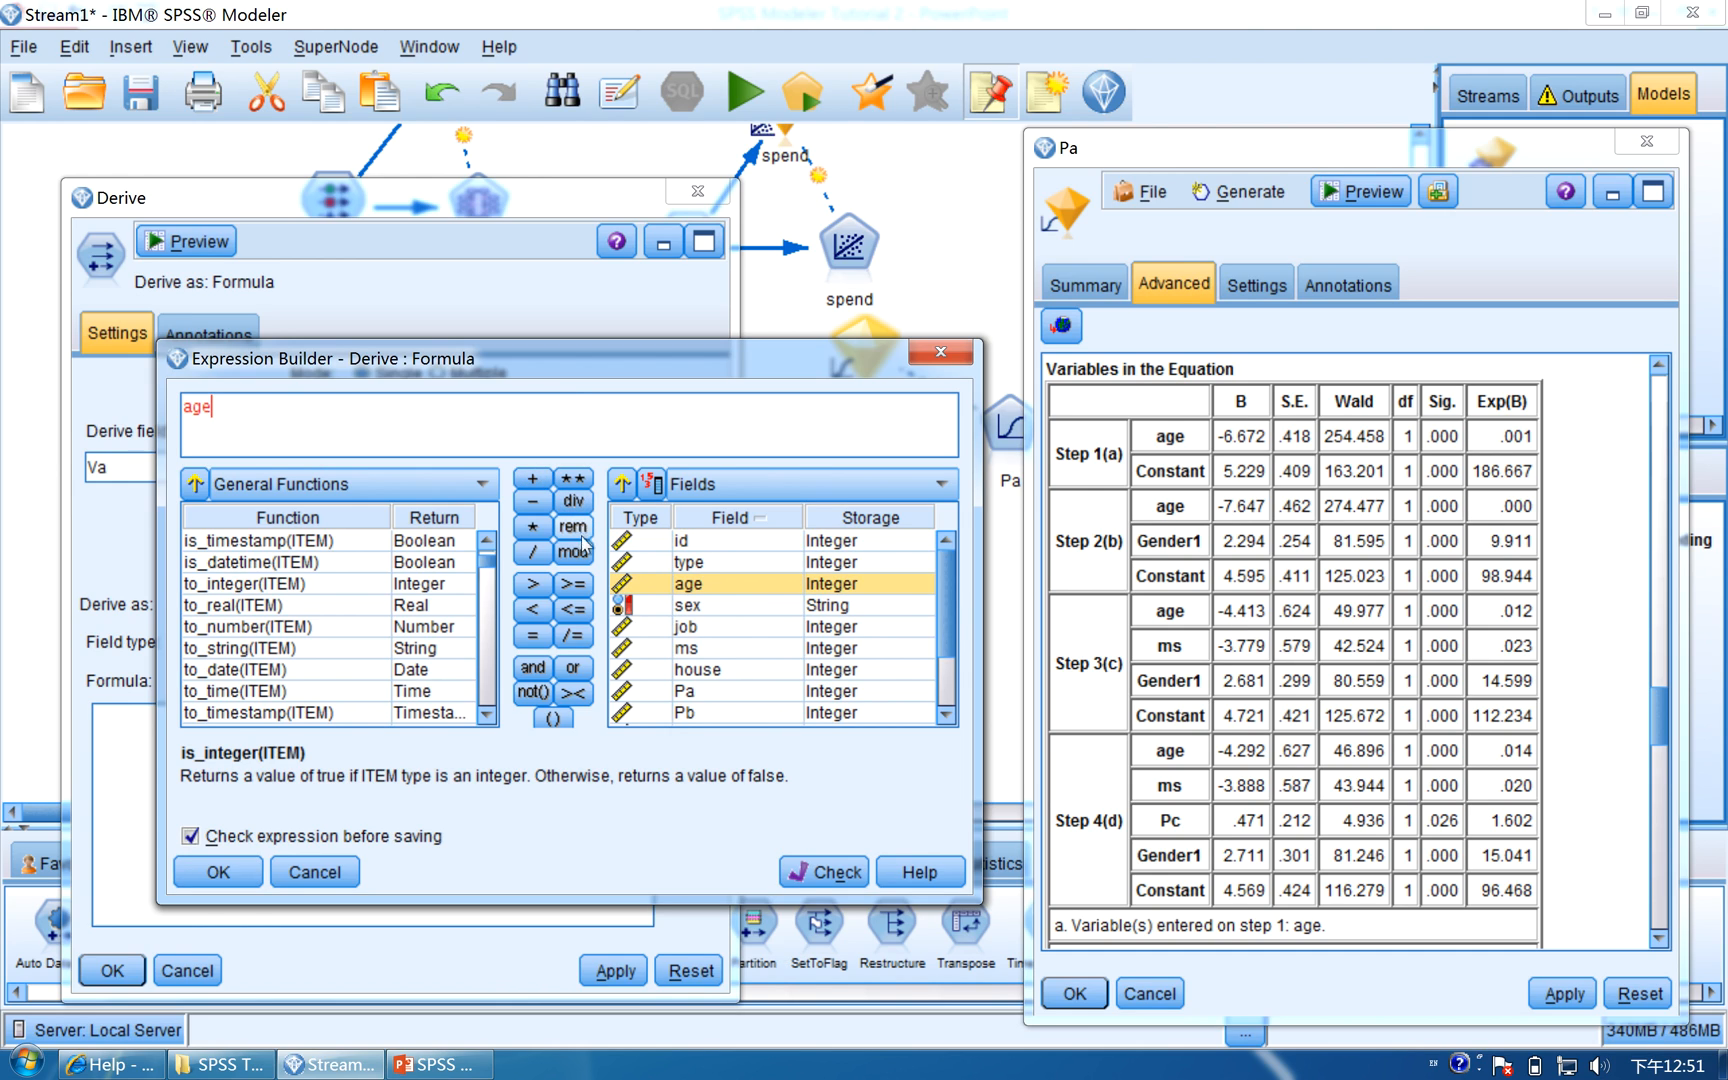
{"action": "left_click", "coordinate": [533, 527]}
{"action": "type", "text": "* (-4.292)+"}
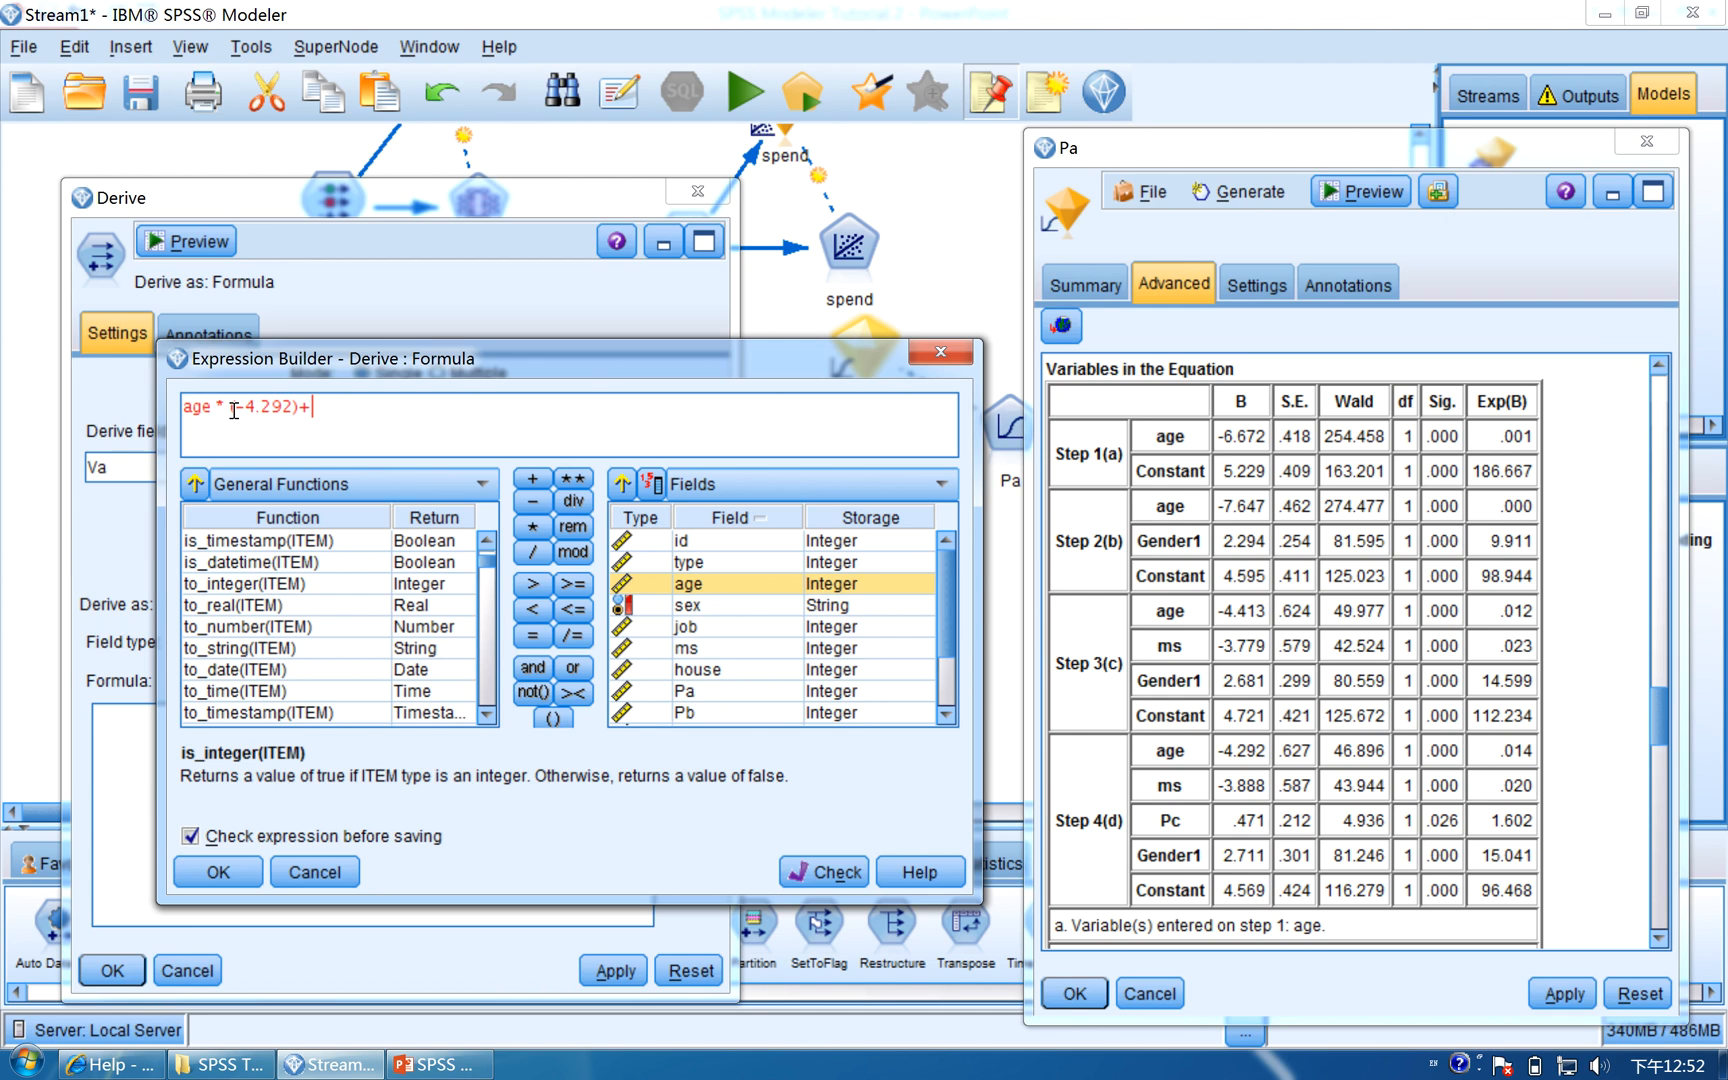
{"action": "double_click", "coordinate": [696, 648]}
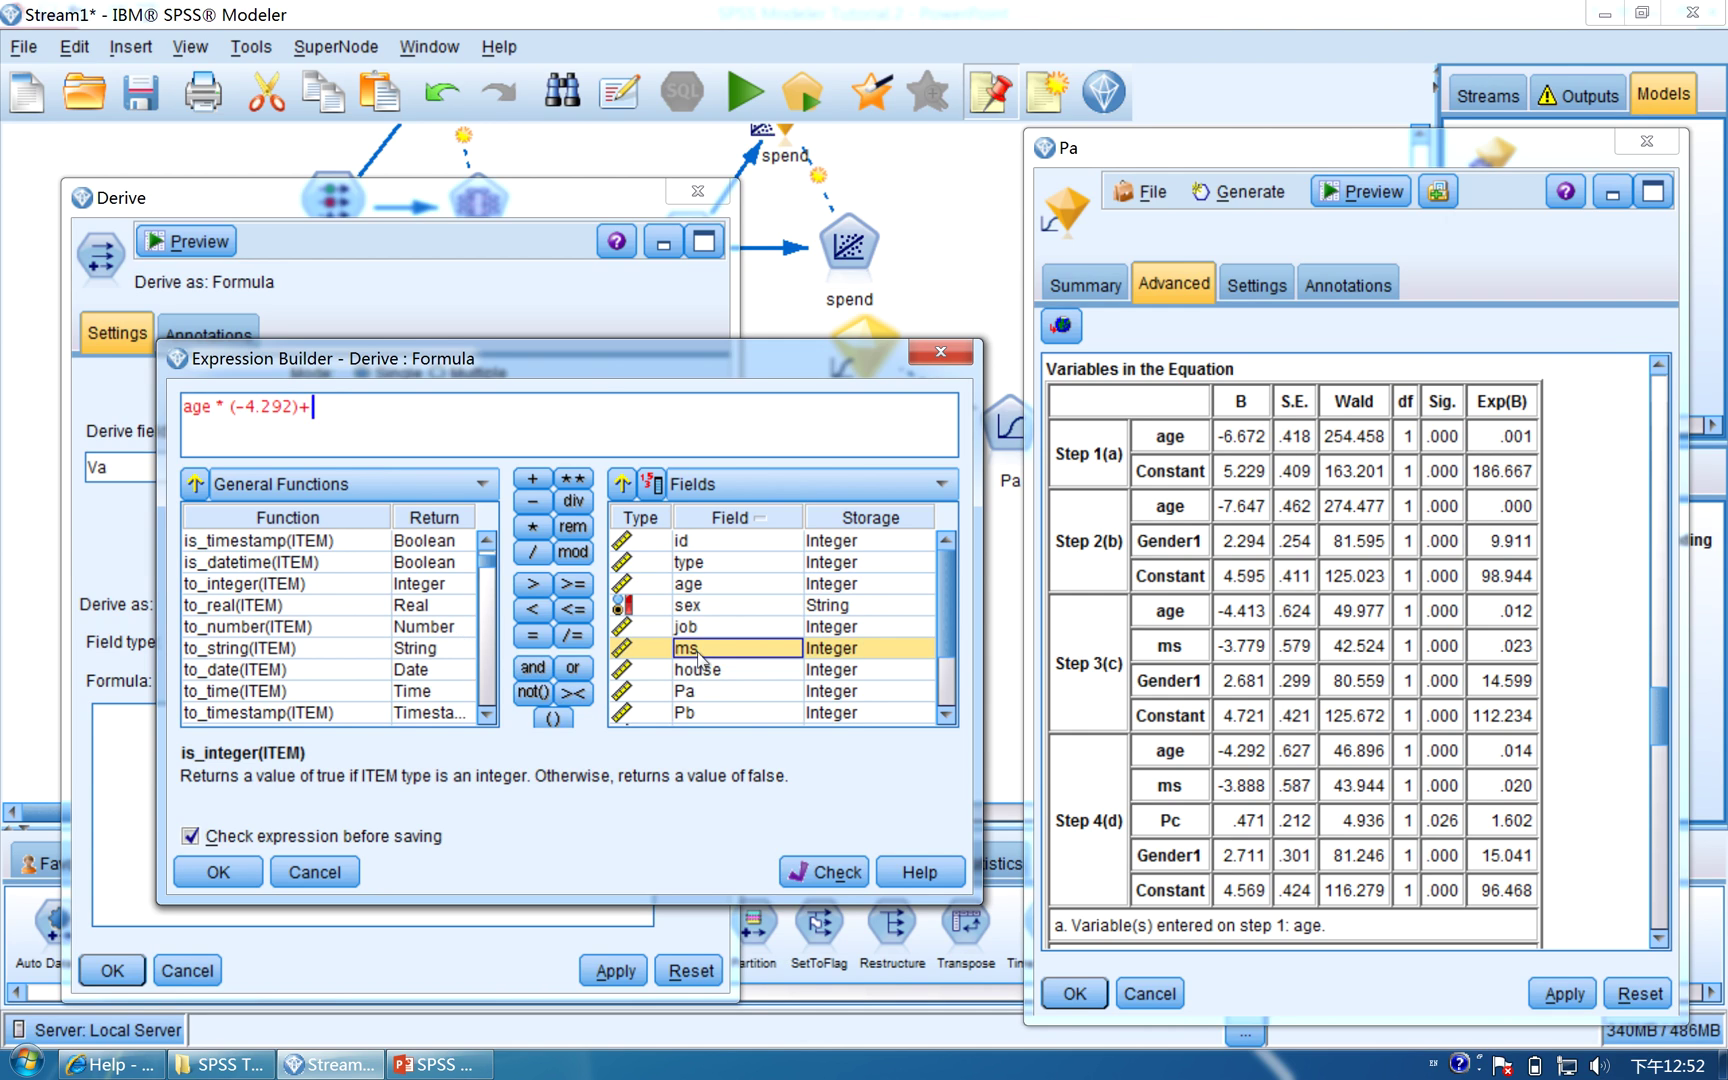
{"action": "left_click", "coordinate": [533, 527]}
{"action": "type", "text": "* (-"}
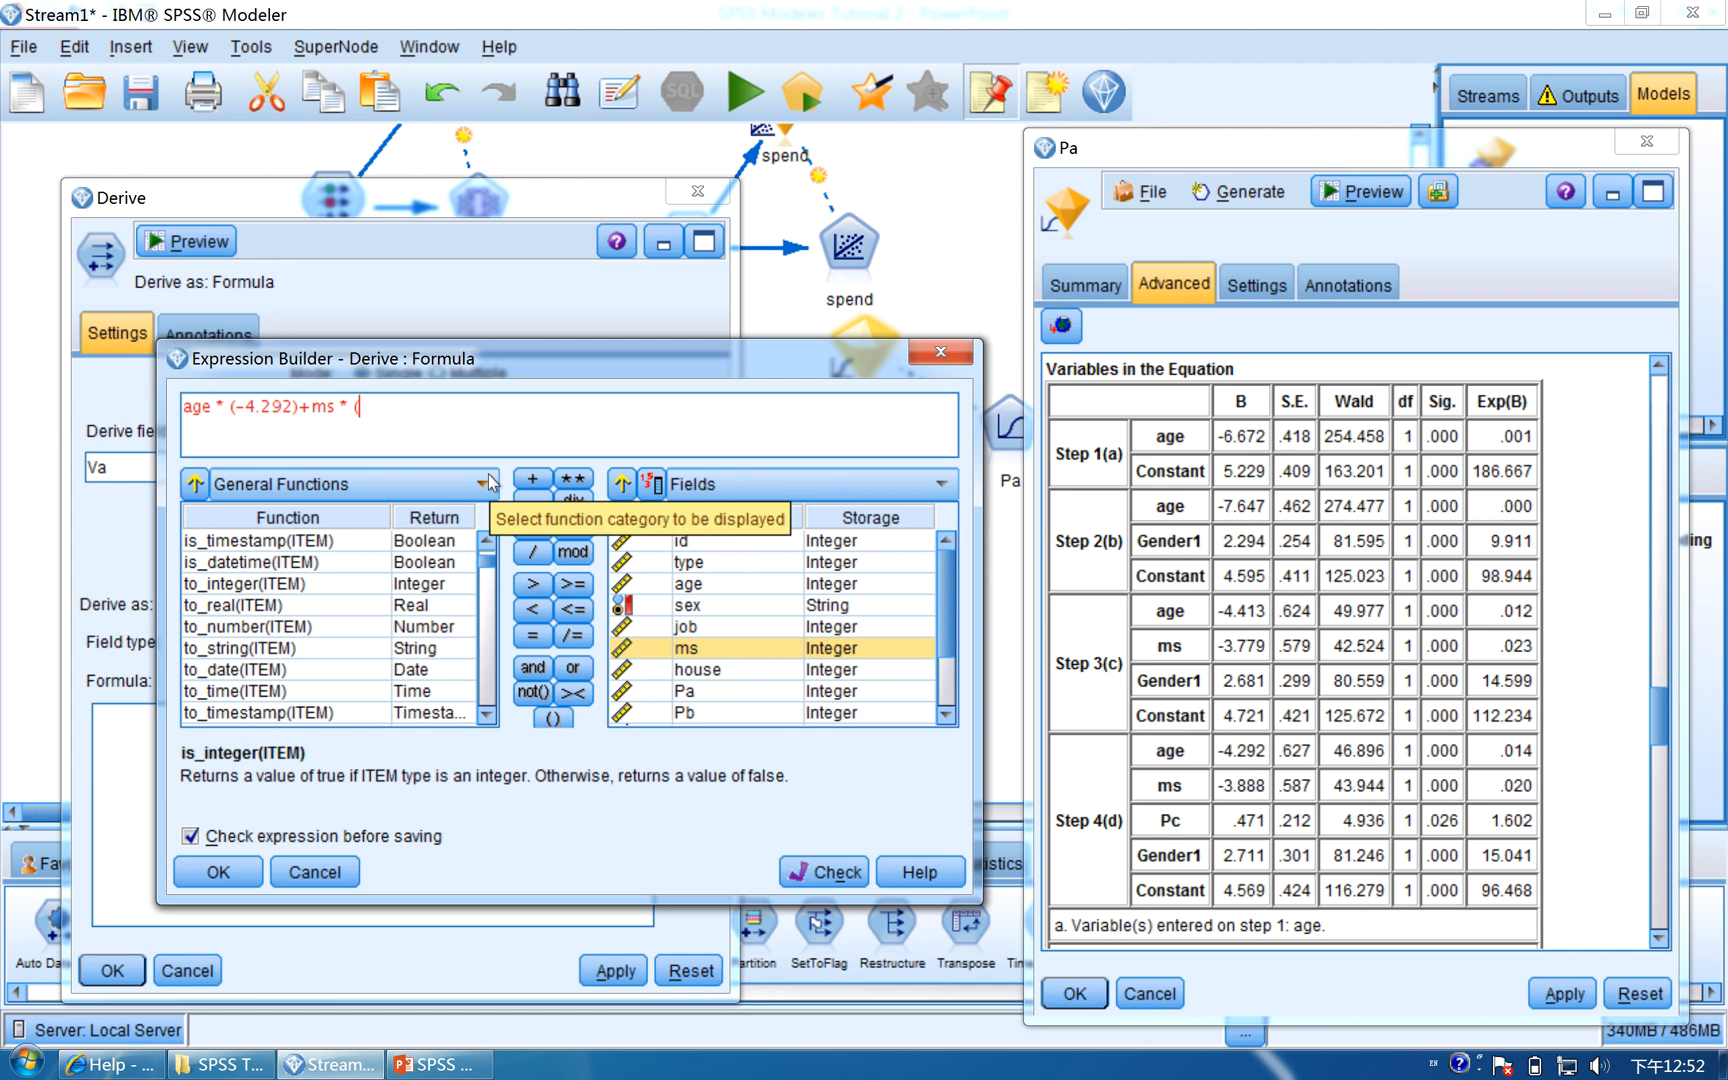
{"action": "type", "text": "3.888)+"}
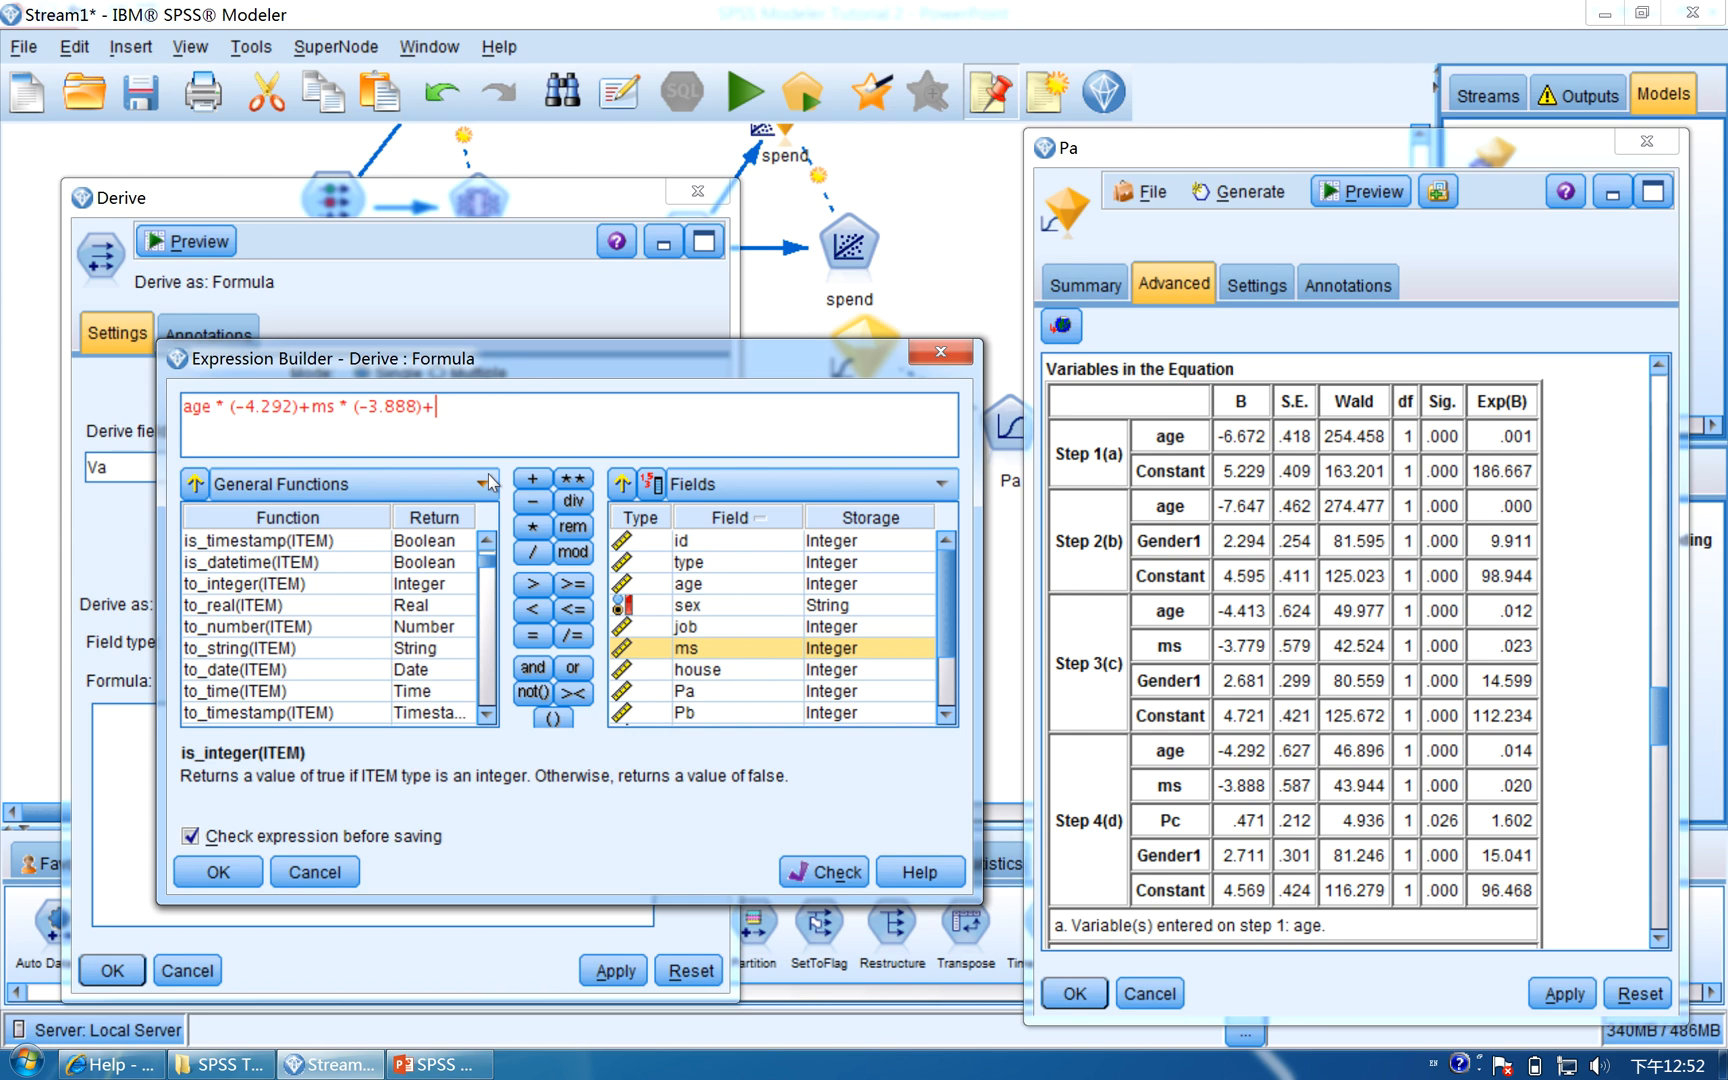
Append Pc*0.471+Gender1*2.711+4.569 to the formula and check it
{"action": "left_click", "coordinate": [947, 721]}
{"action": "left_click", "coordinate": [947, 721]}
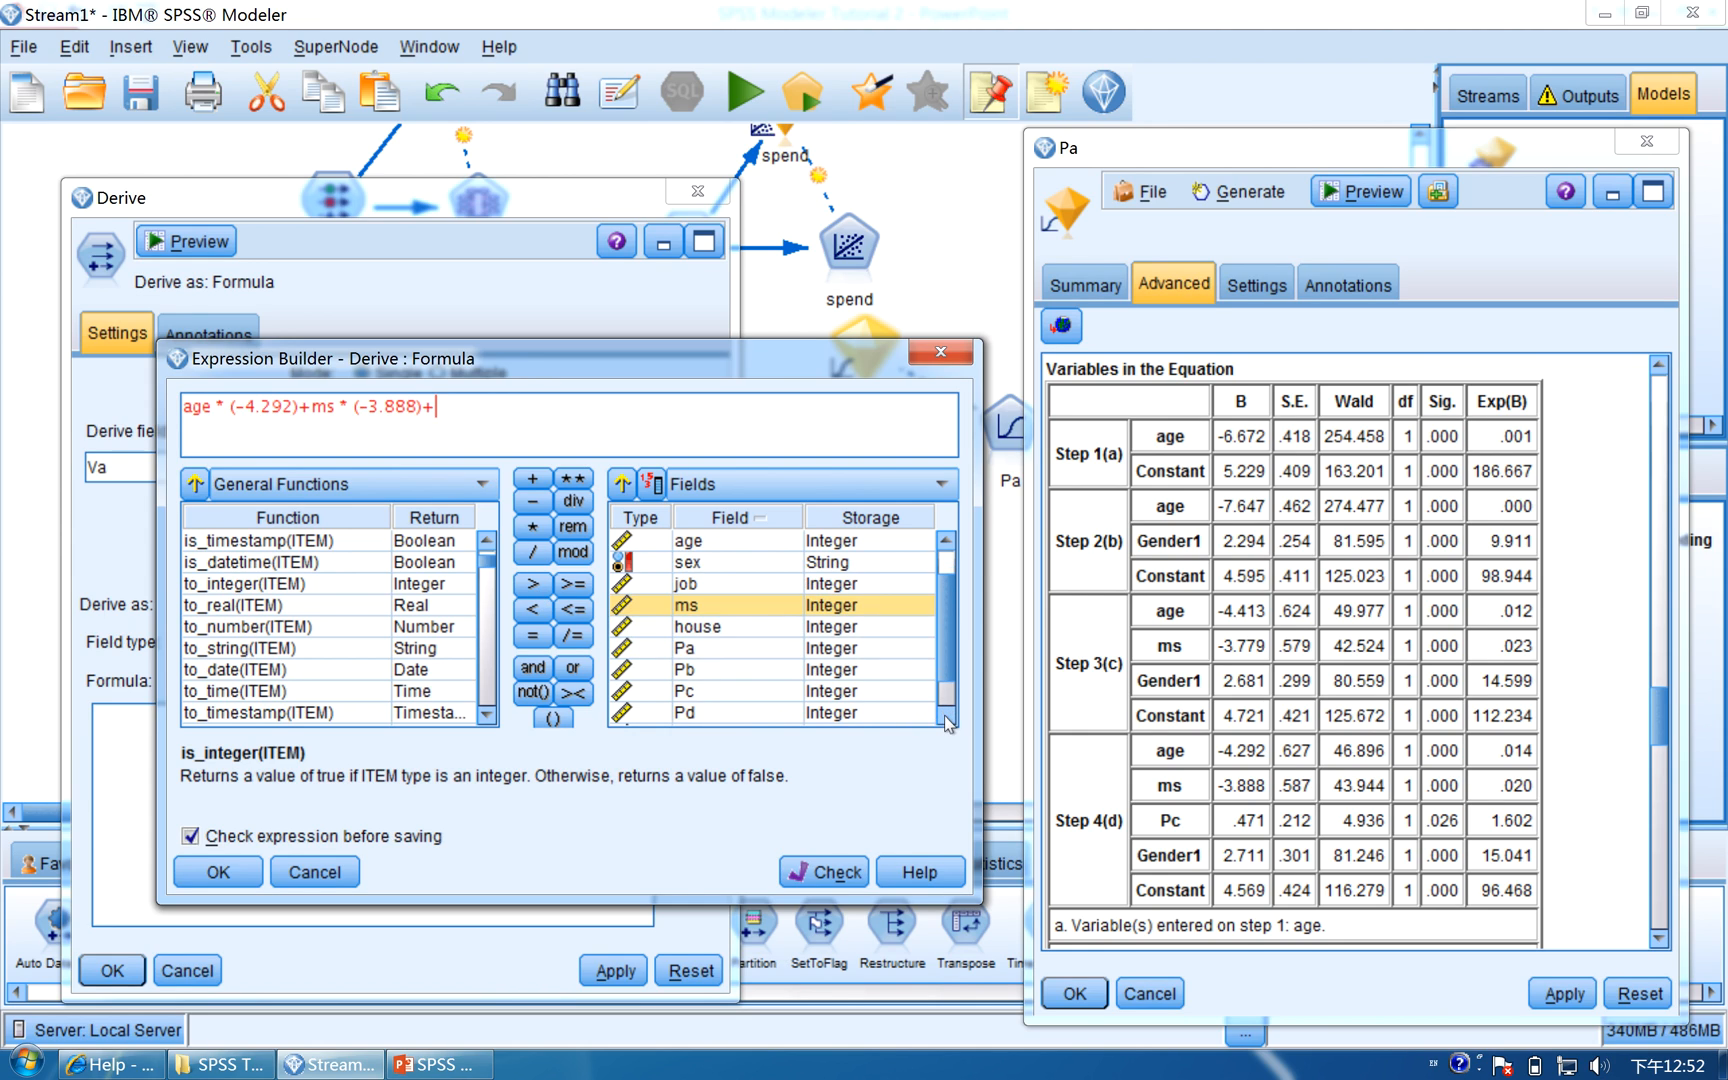
{"action": "double_click", "coordinate": [770, 689]}
{"action": "type", "text": "Pc*0.471+"}
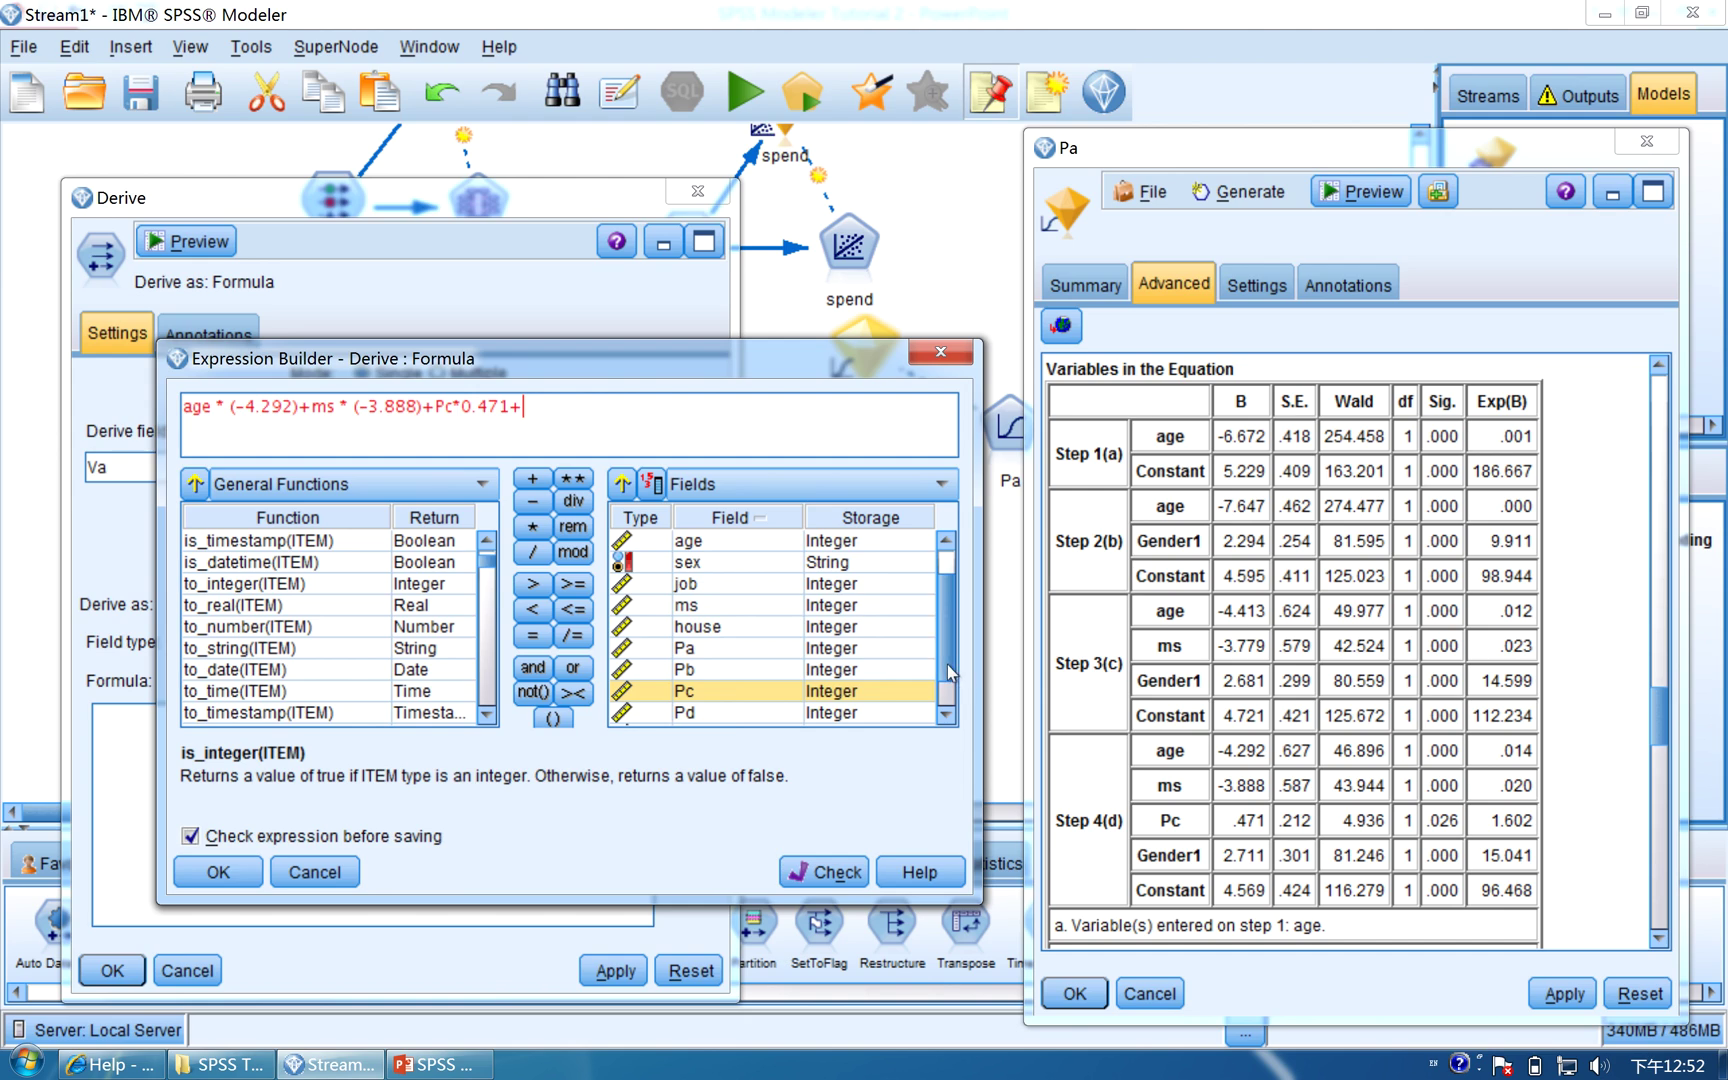
{"action": "left_click", "coordinate": [947, 665]}
{"action": "double_click", "coordinate": [709, 713]}
{"action": "type", "text": "Gender1*2.7"}
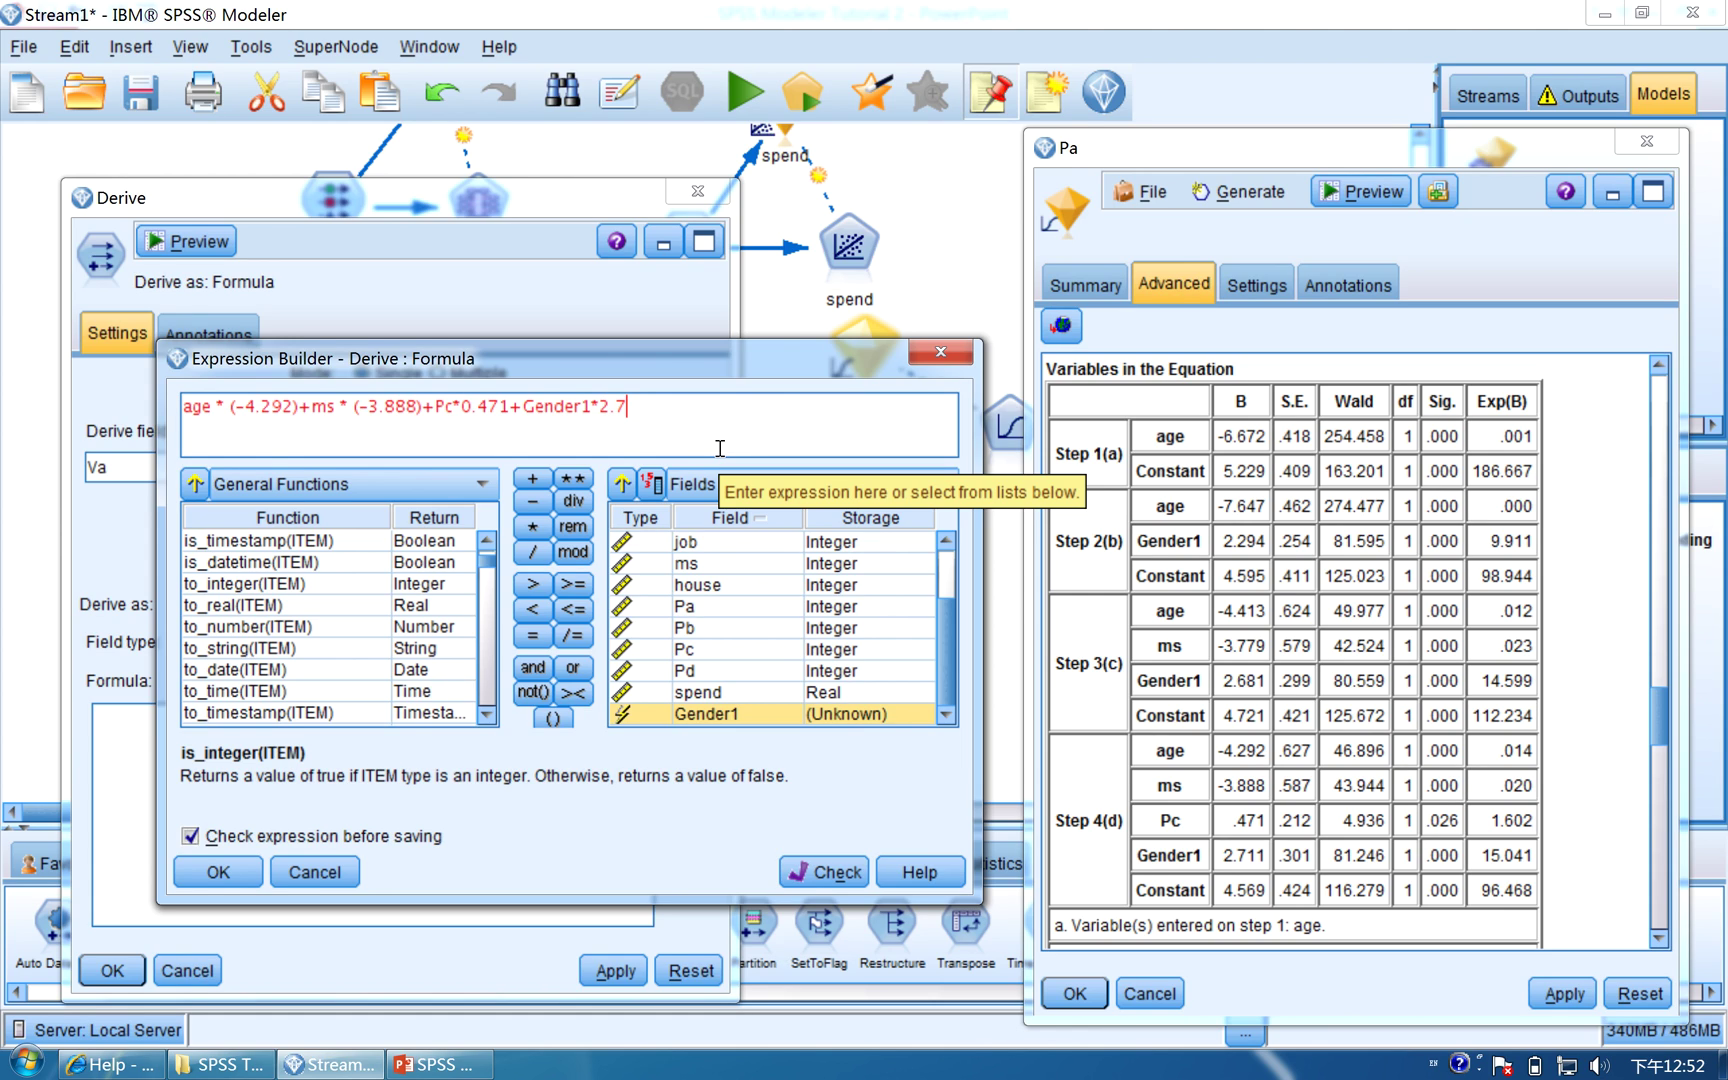
{"action": "type", "text": "11+4.569"}
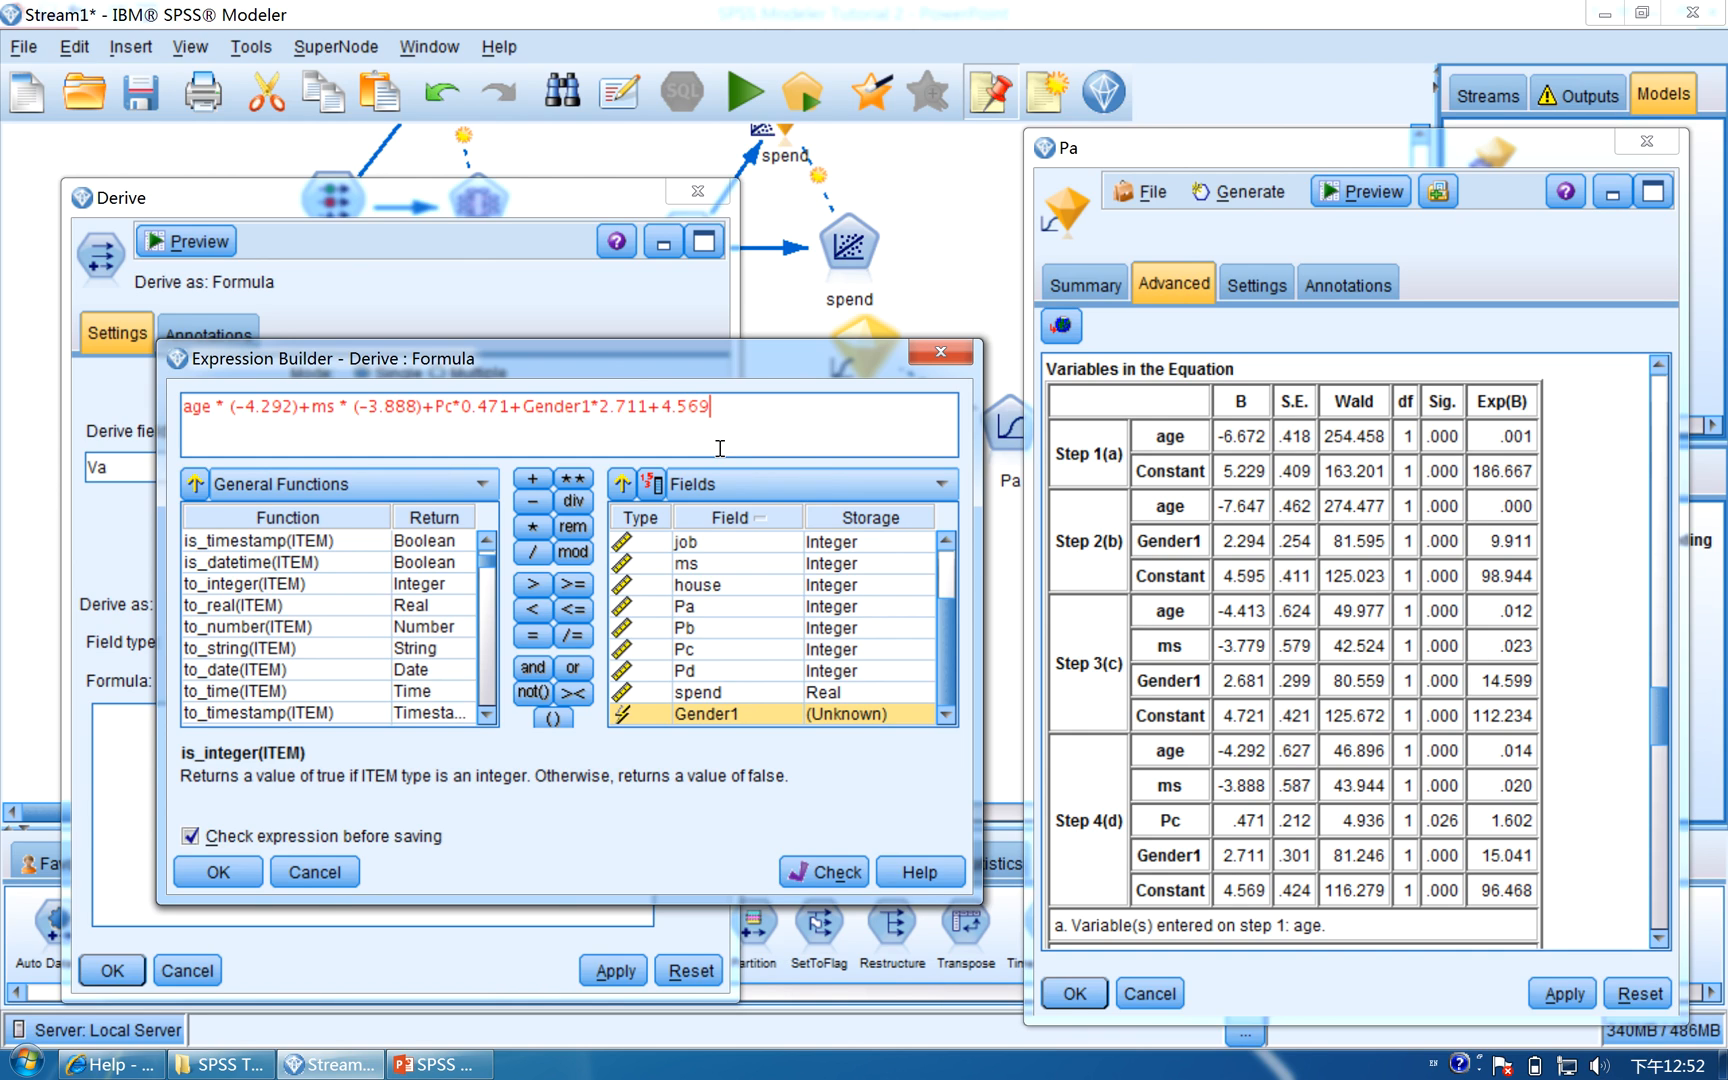
{"action": "left_click", "coordinate": [825, 871]}
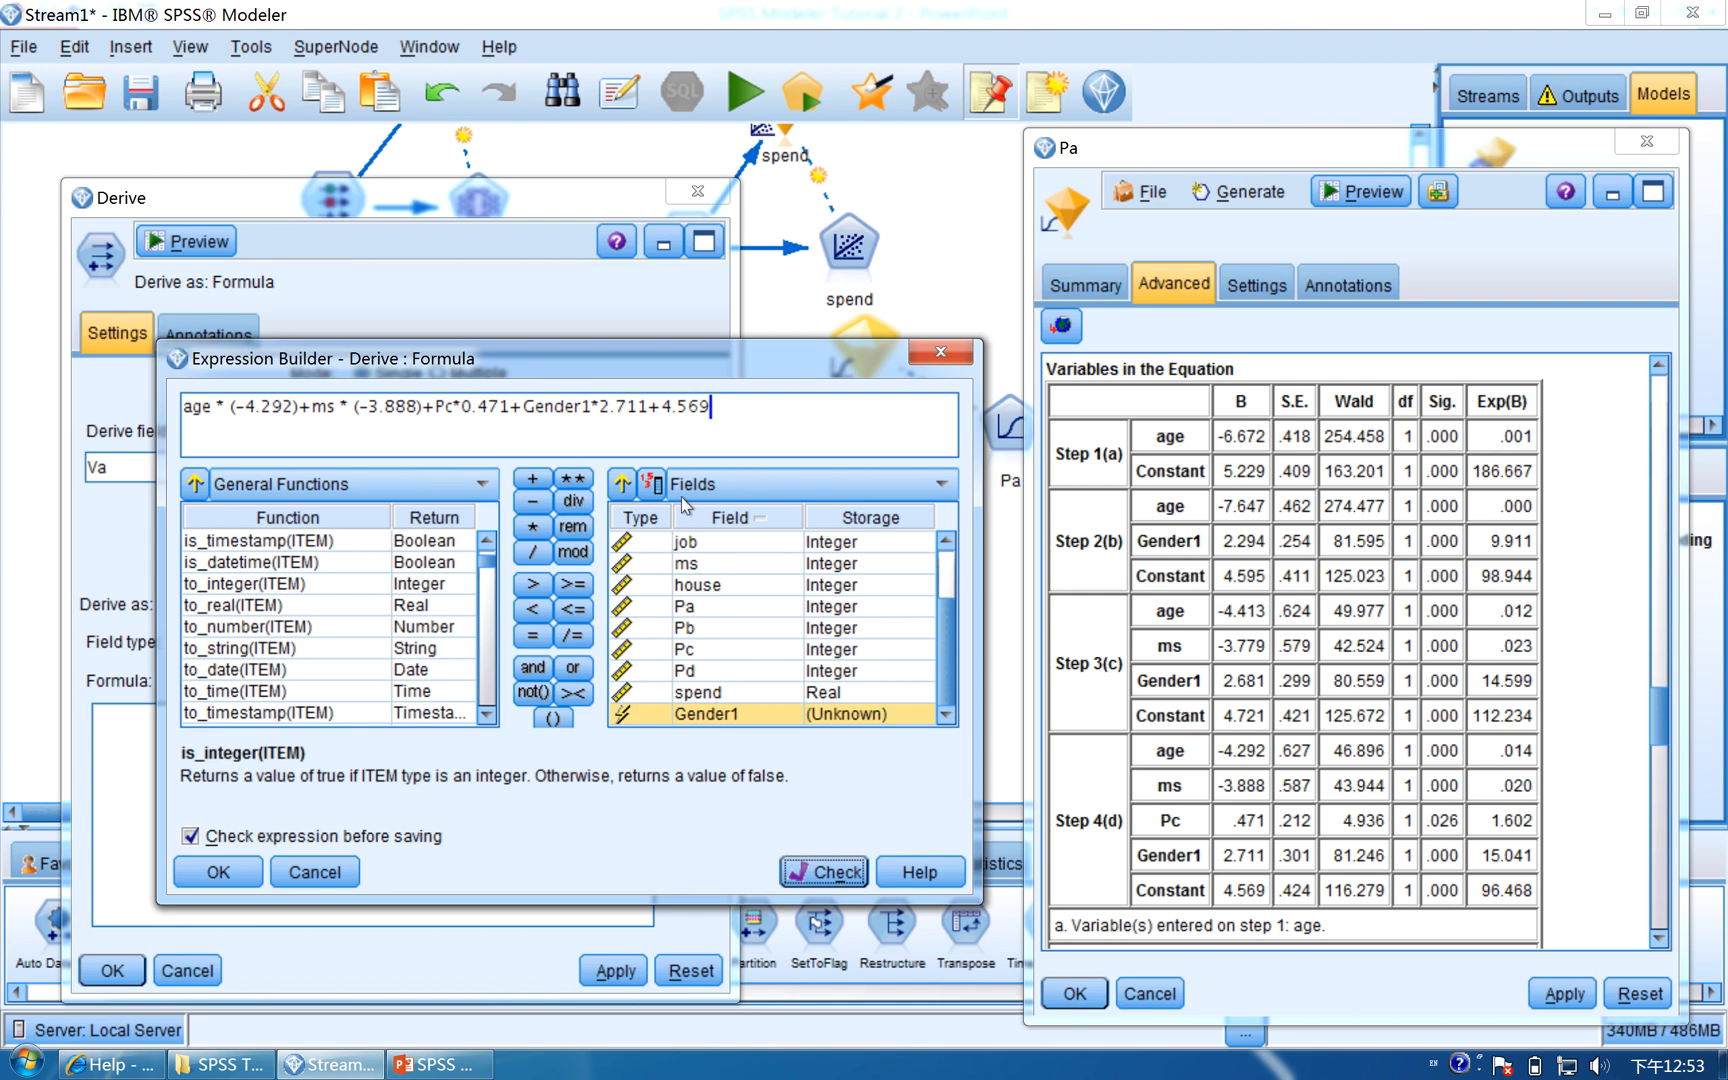
Confirm the formula, apply the Va node and preview records showing the computed Va column
{"action": "left_click", "coordinate": [218, 870]}
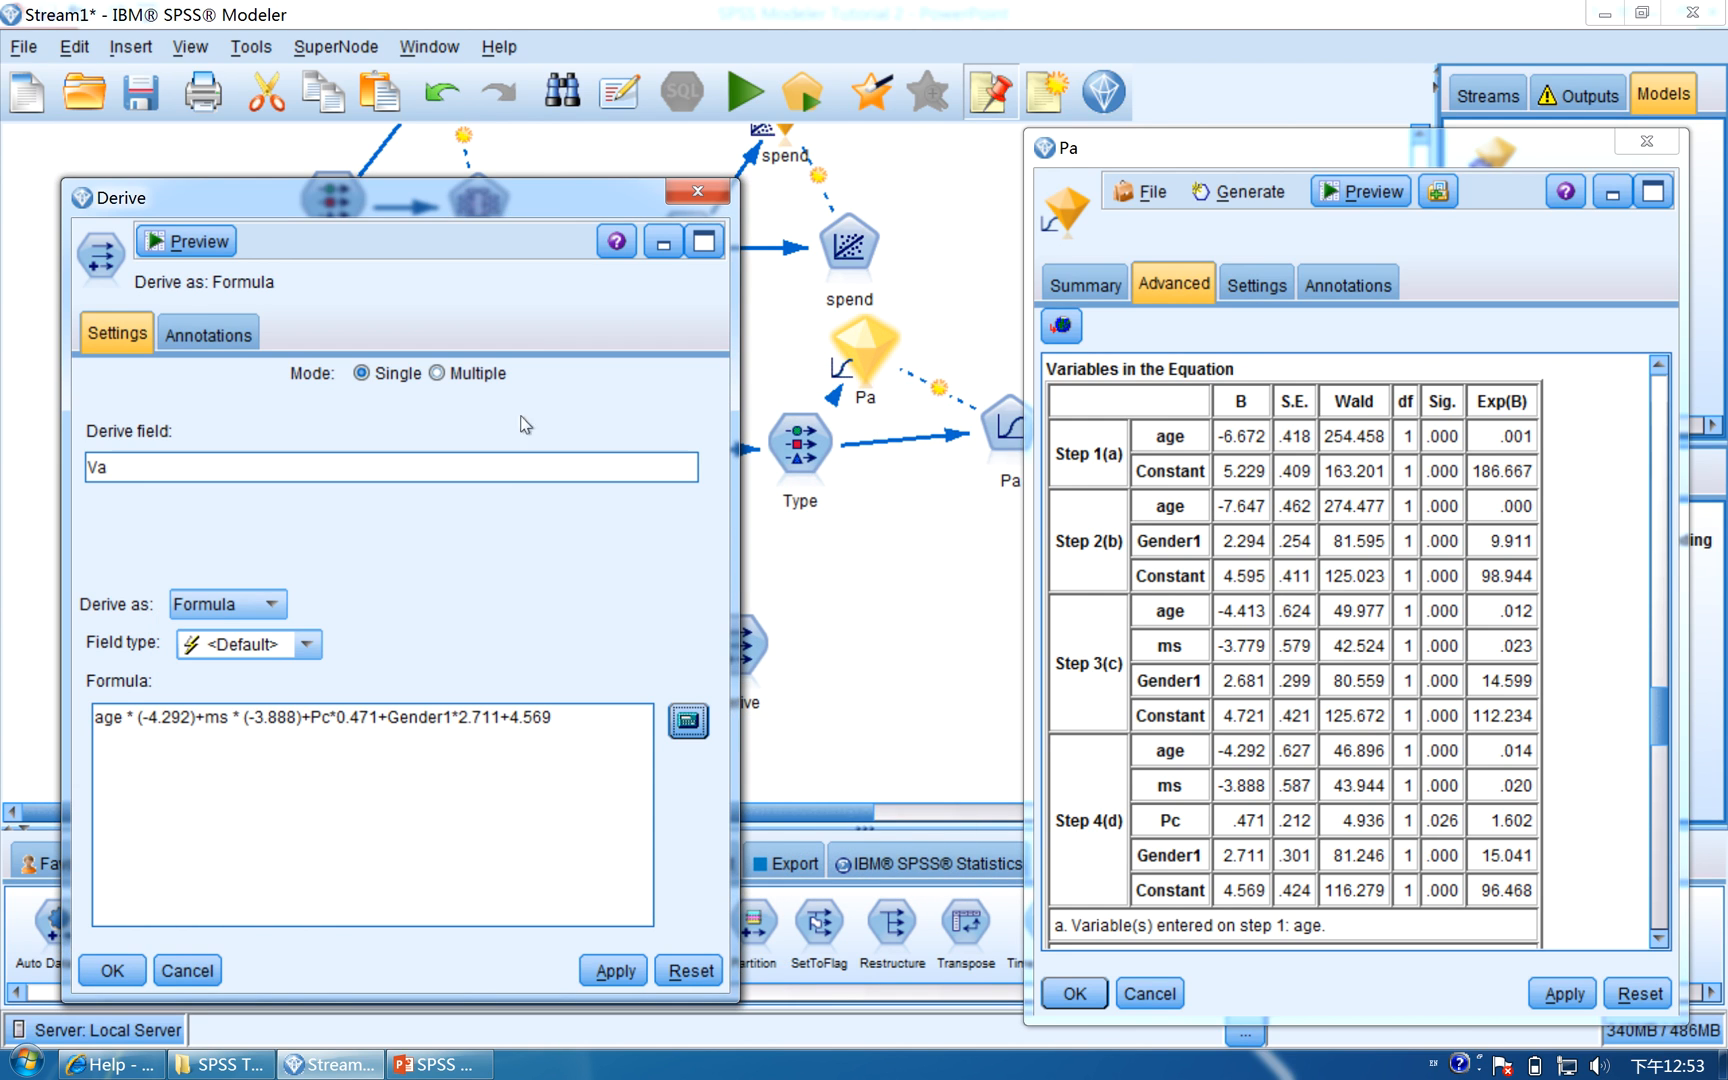
{"action": "left_click_drag", "start_coordinate": [543, 199], "coordinate": [1049, 204]}
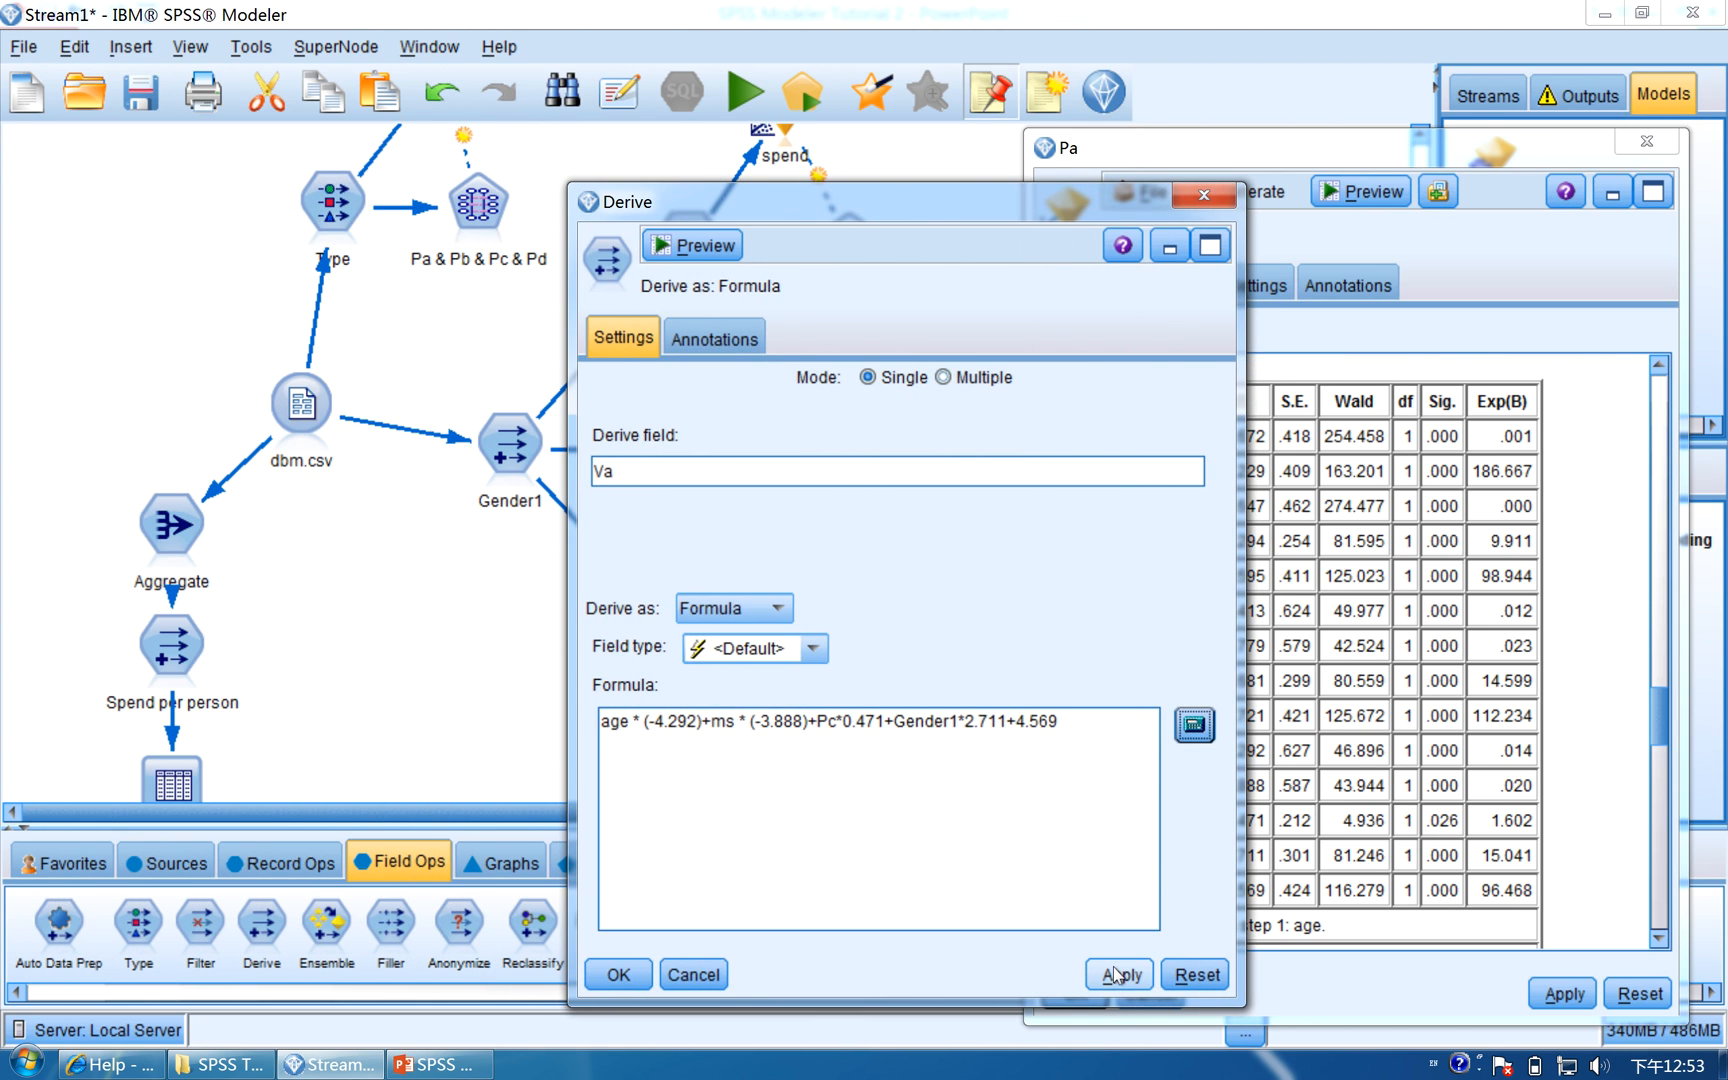
{"action": "left_click", "coordinate": [1117, 974]}
{"action": "left_click", "coordinate": [692, 244]}
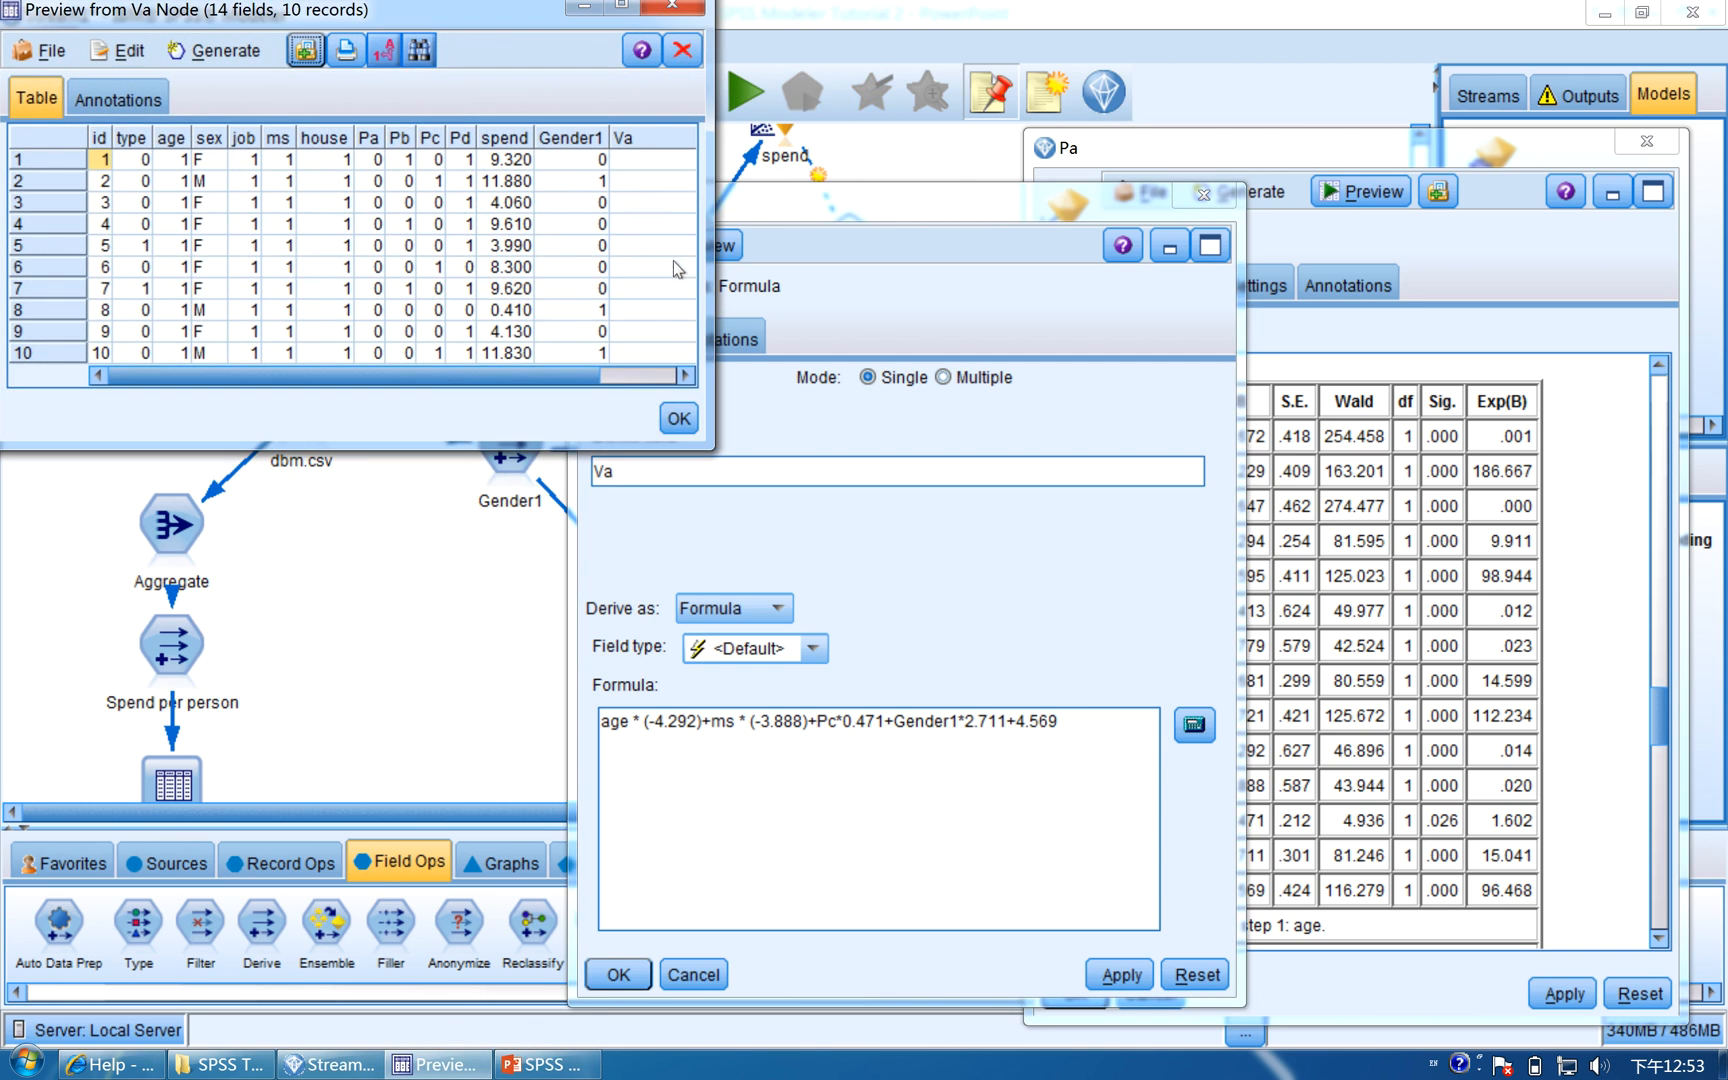
{"action": "left_click_drag", "start_coordinate": [706, 216], "coordinate": [1002, 227]}
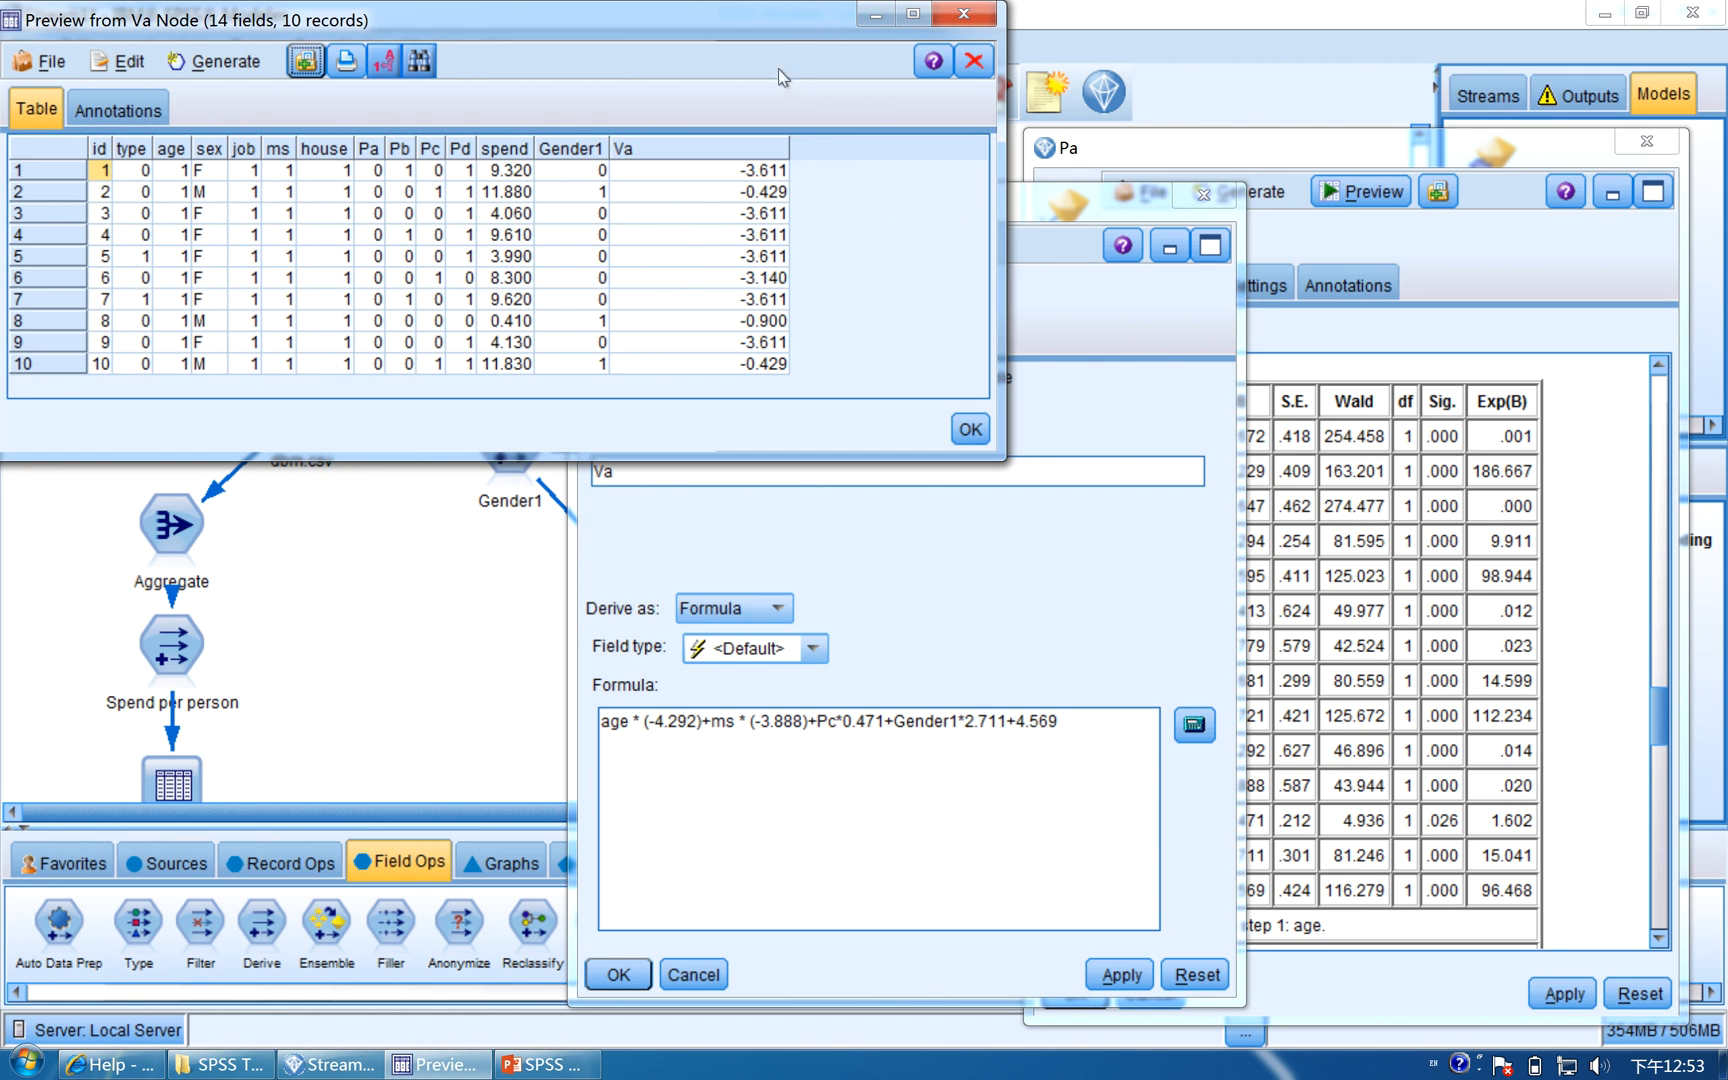
{"action": "left_click_drag", "start_coordinate": [777, 21], "coordinate": [908, 196]}
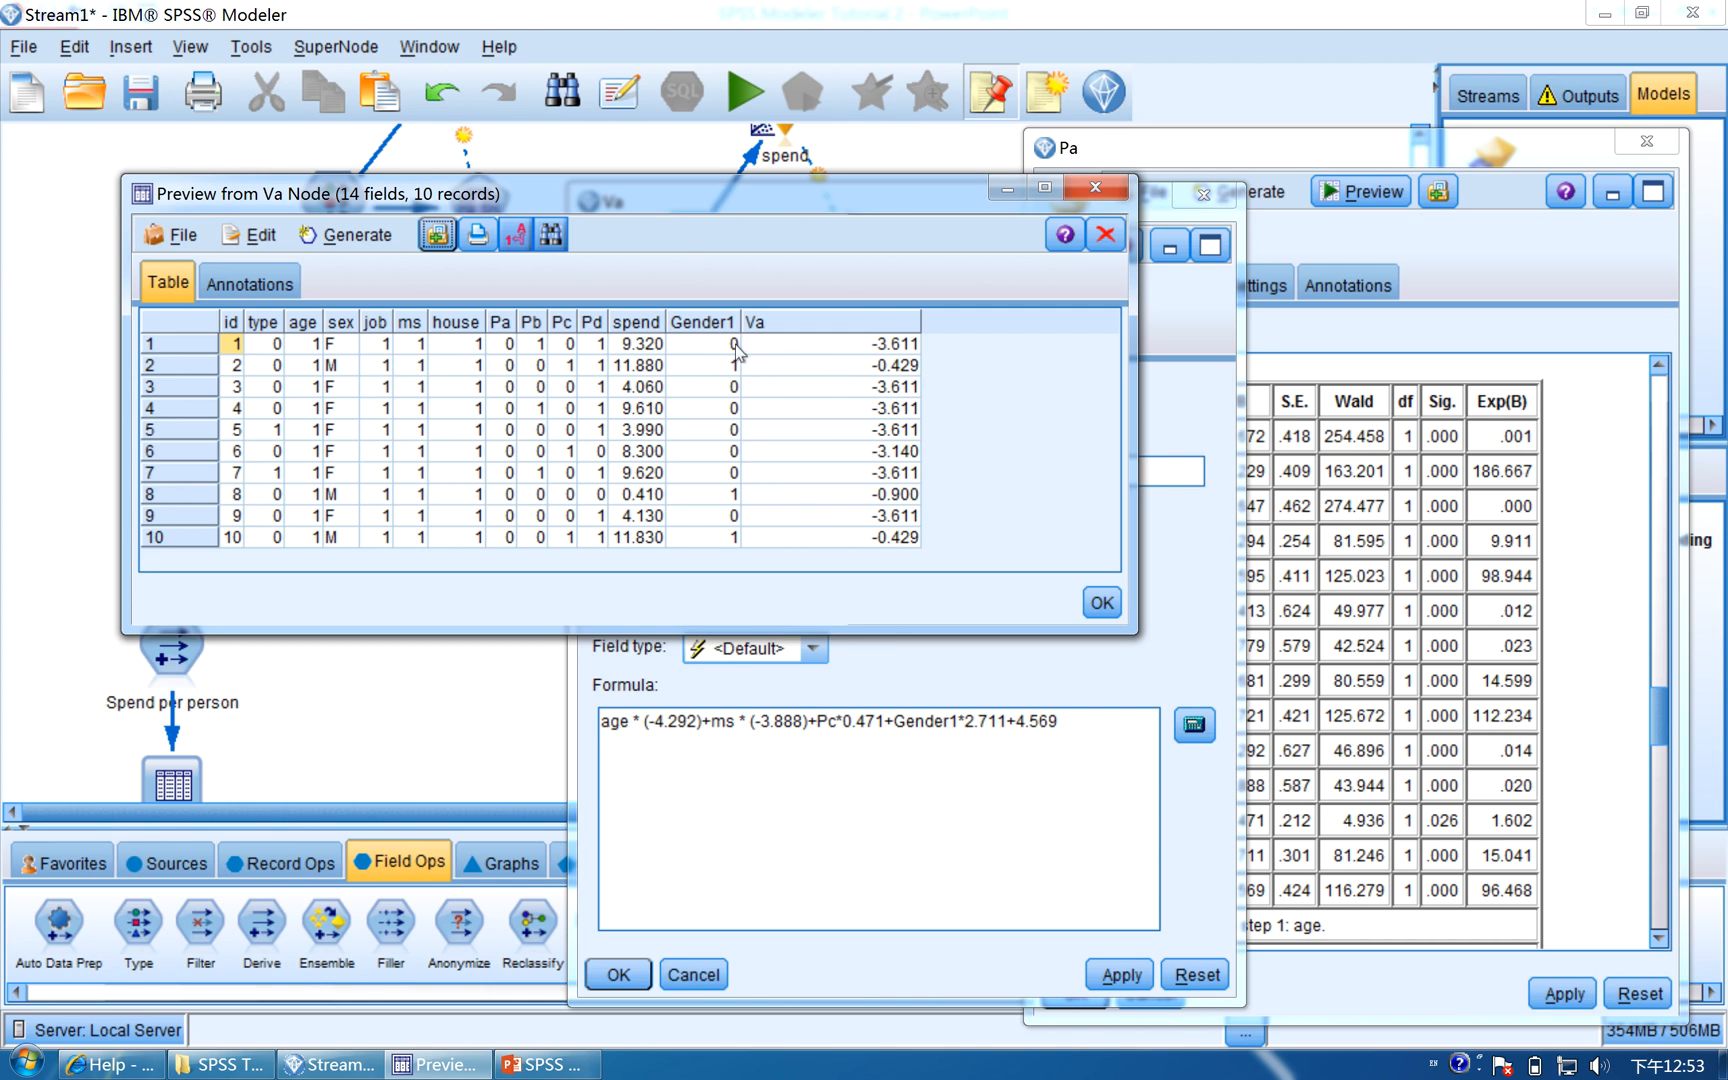
Close the preview, the Va node settings and the Pa model results window
{"action": "left_click", "coordinate": [1100, 603]}
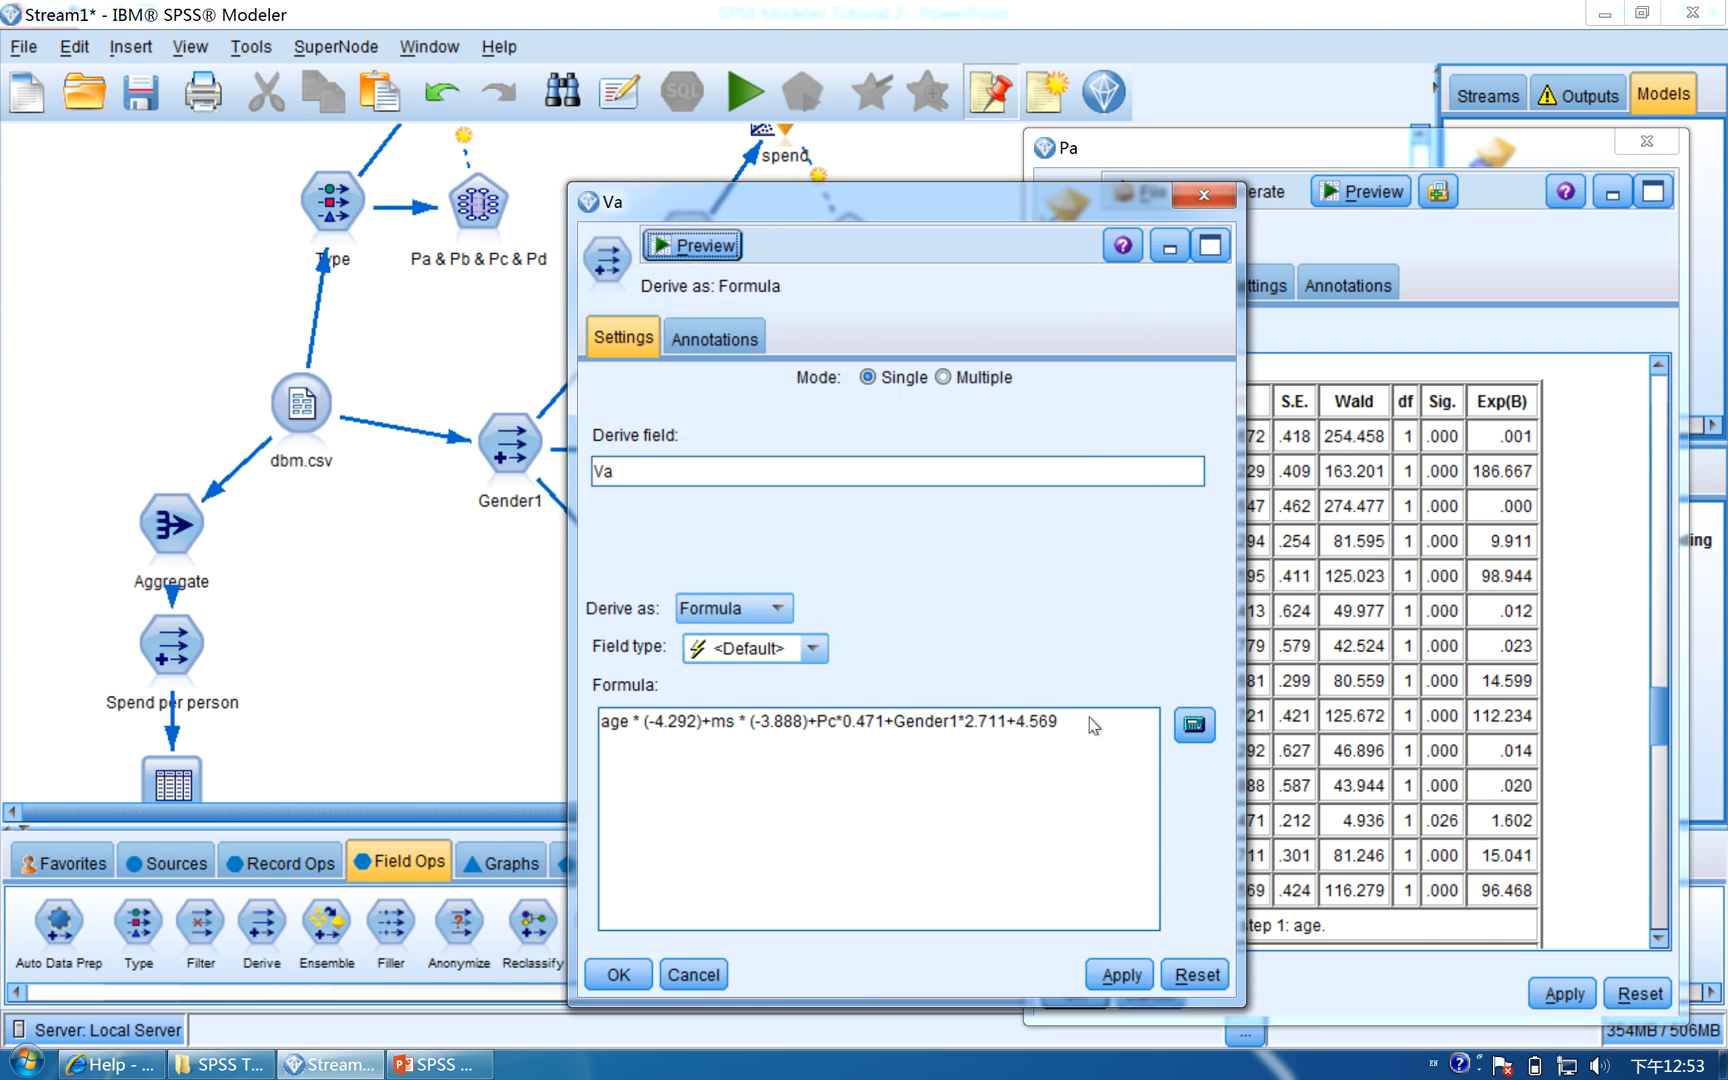
{"action": "left_click", "coordinate": [614, 975]}
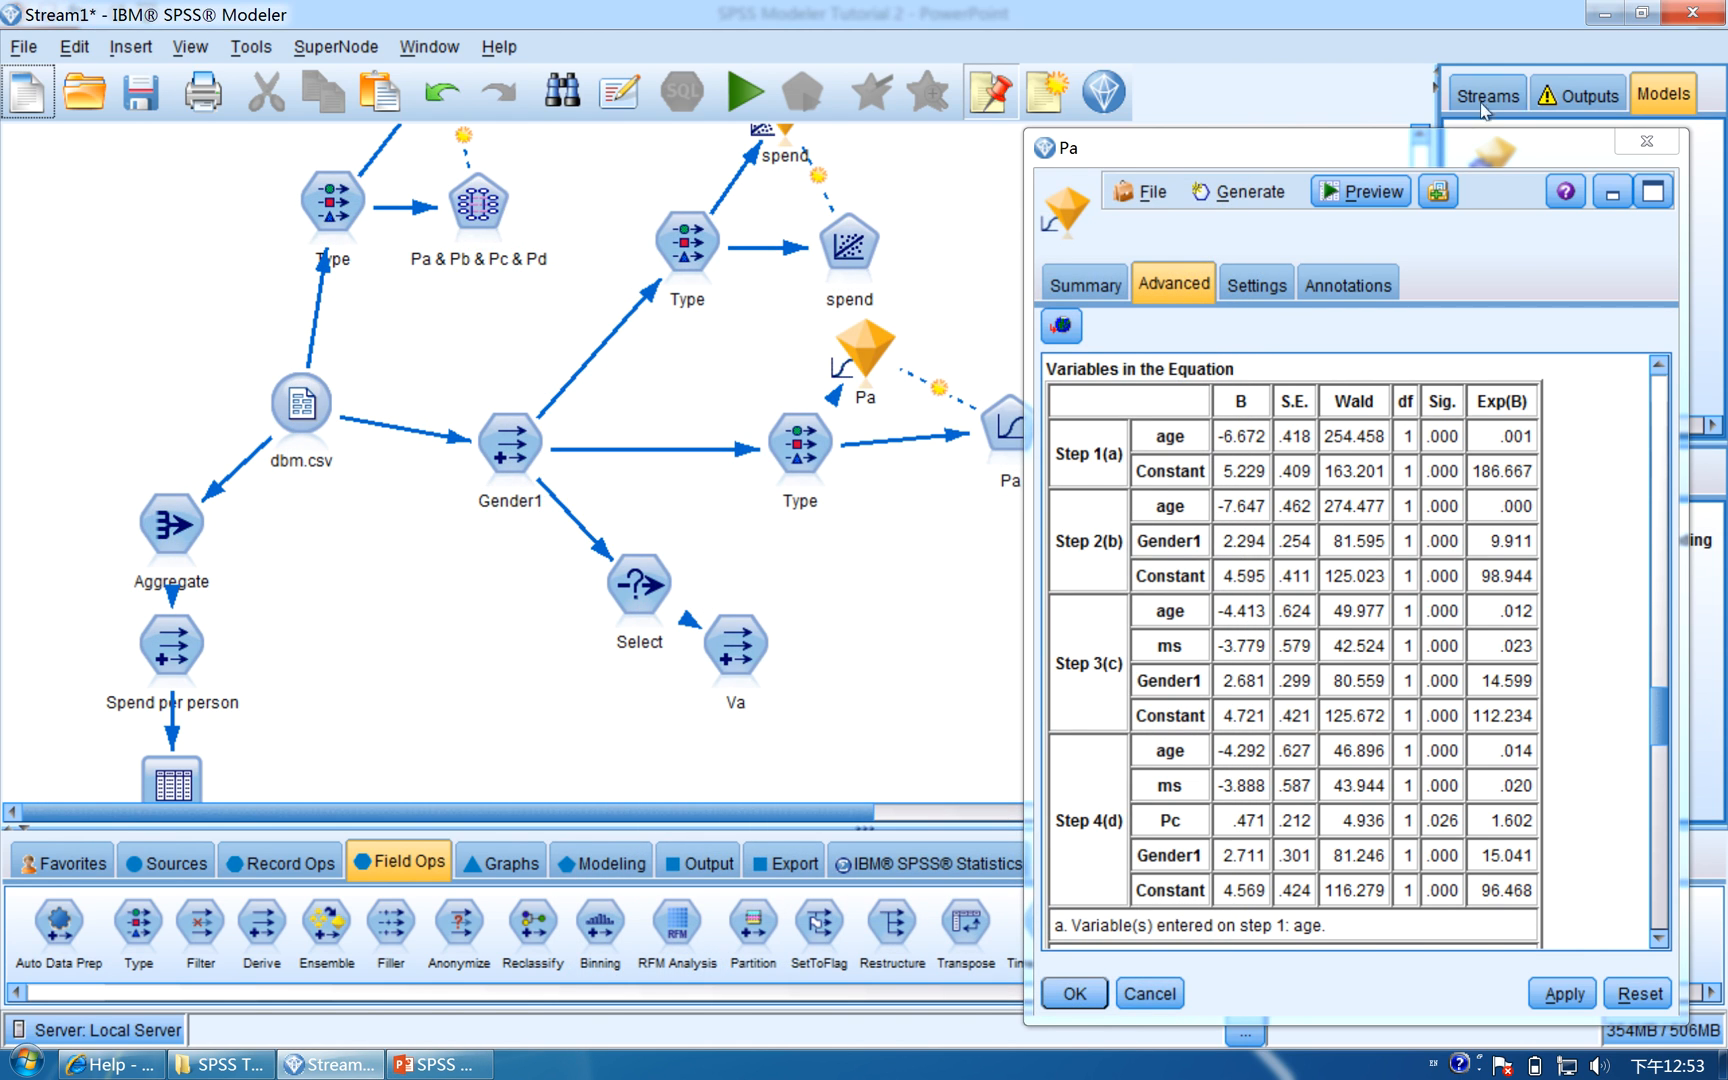
{"action": "left_click", "coordinate": [1646, 142]}
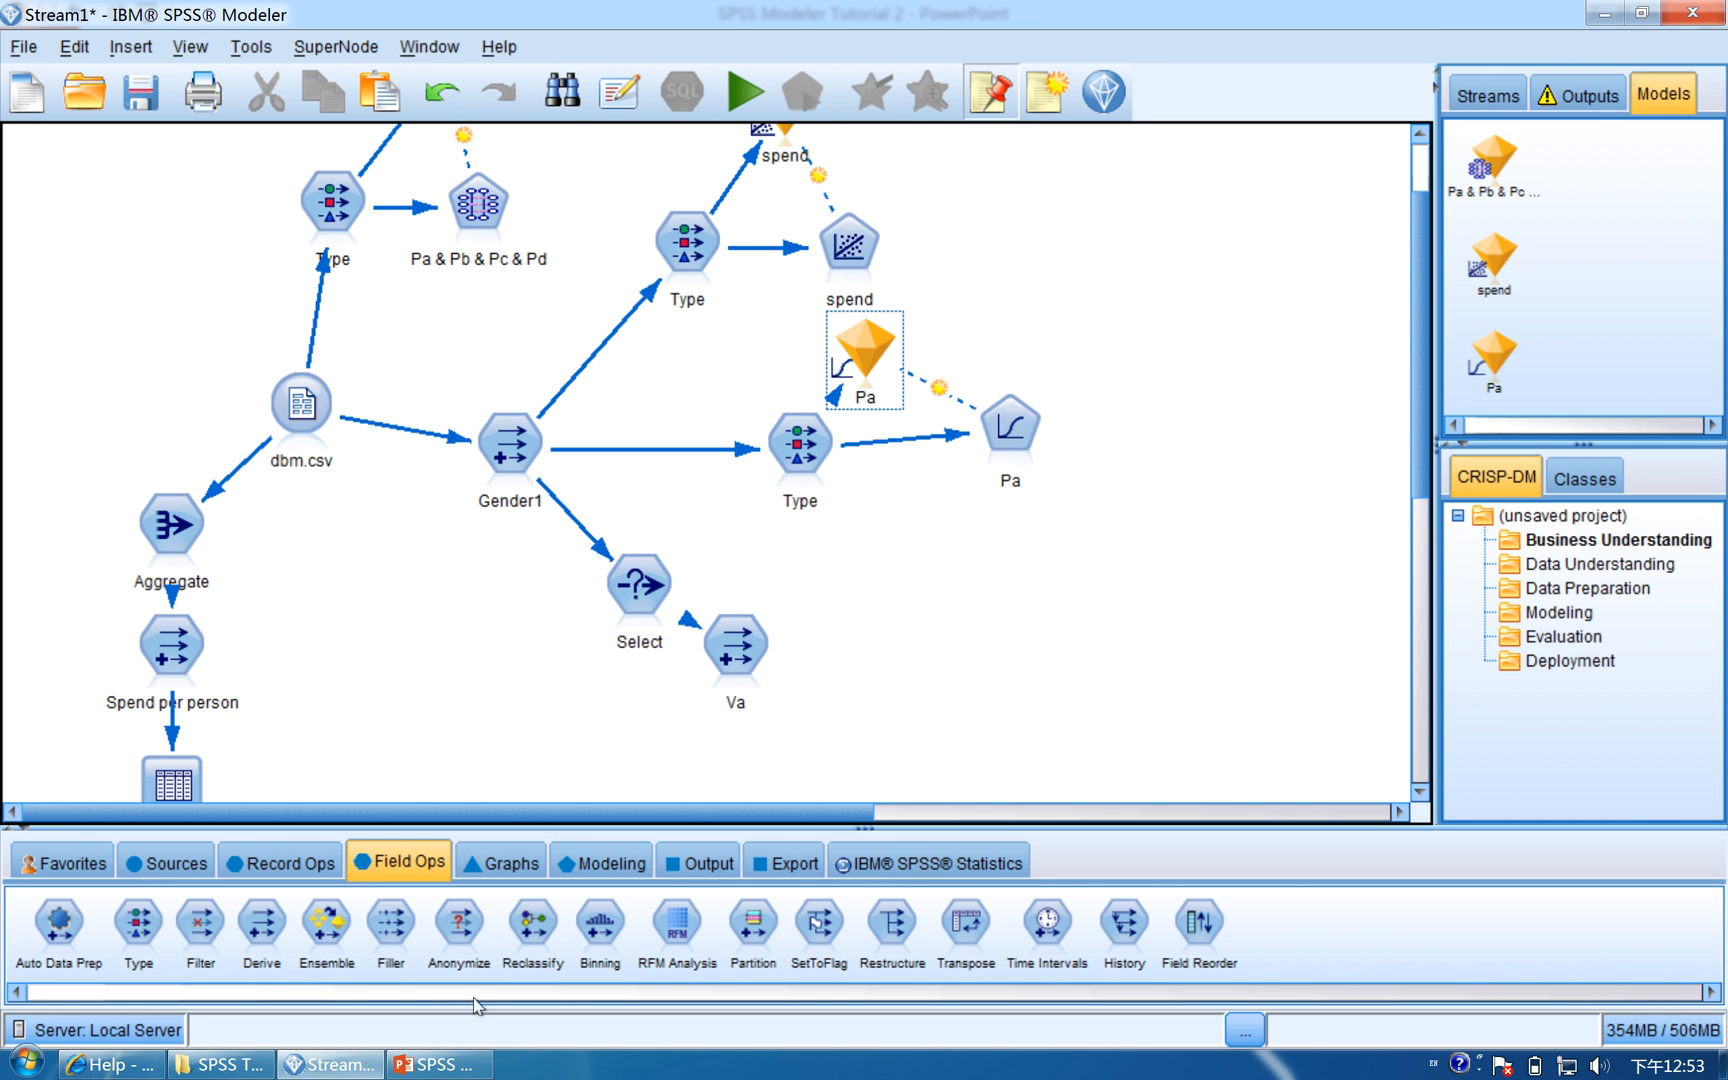
{"action": "left_click", "coordinate": [435, 1065]}
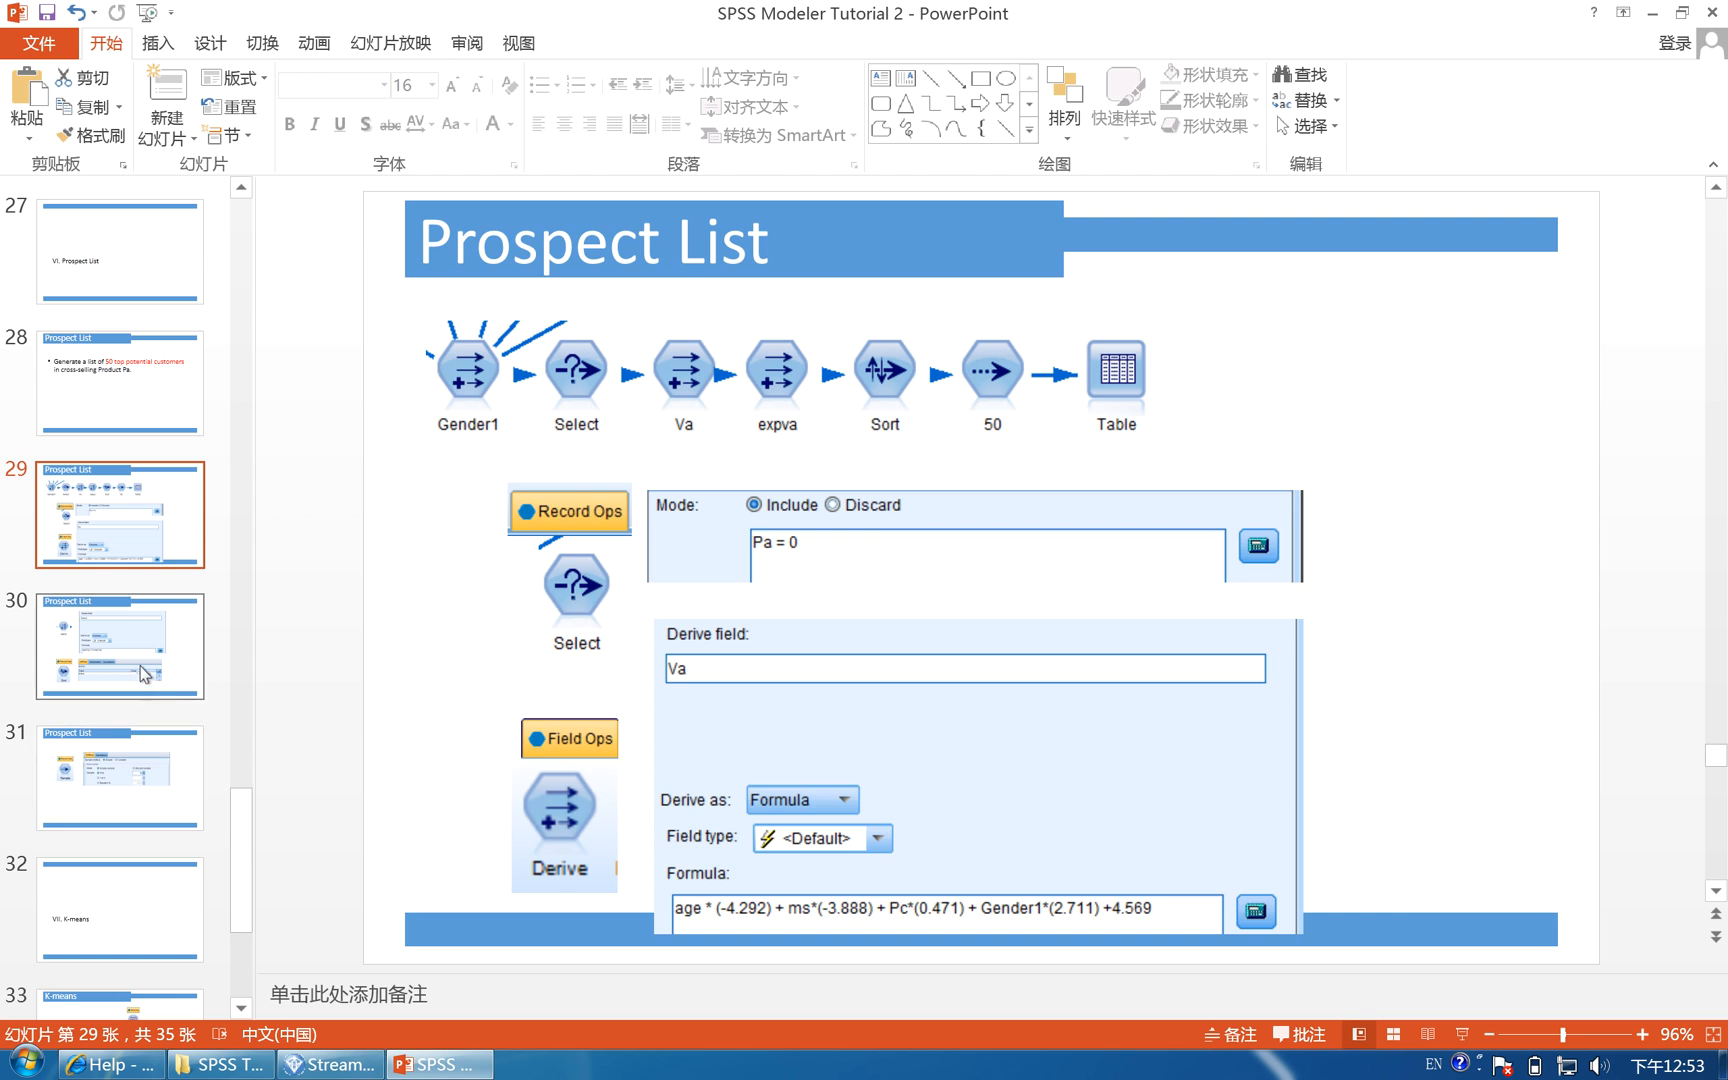
{"action": "left_click", "coordinate": [121, 645]}
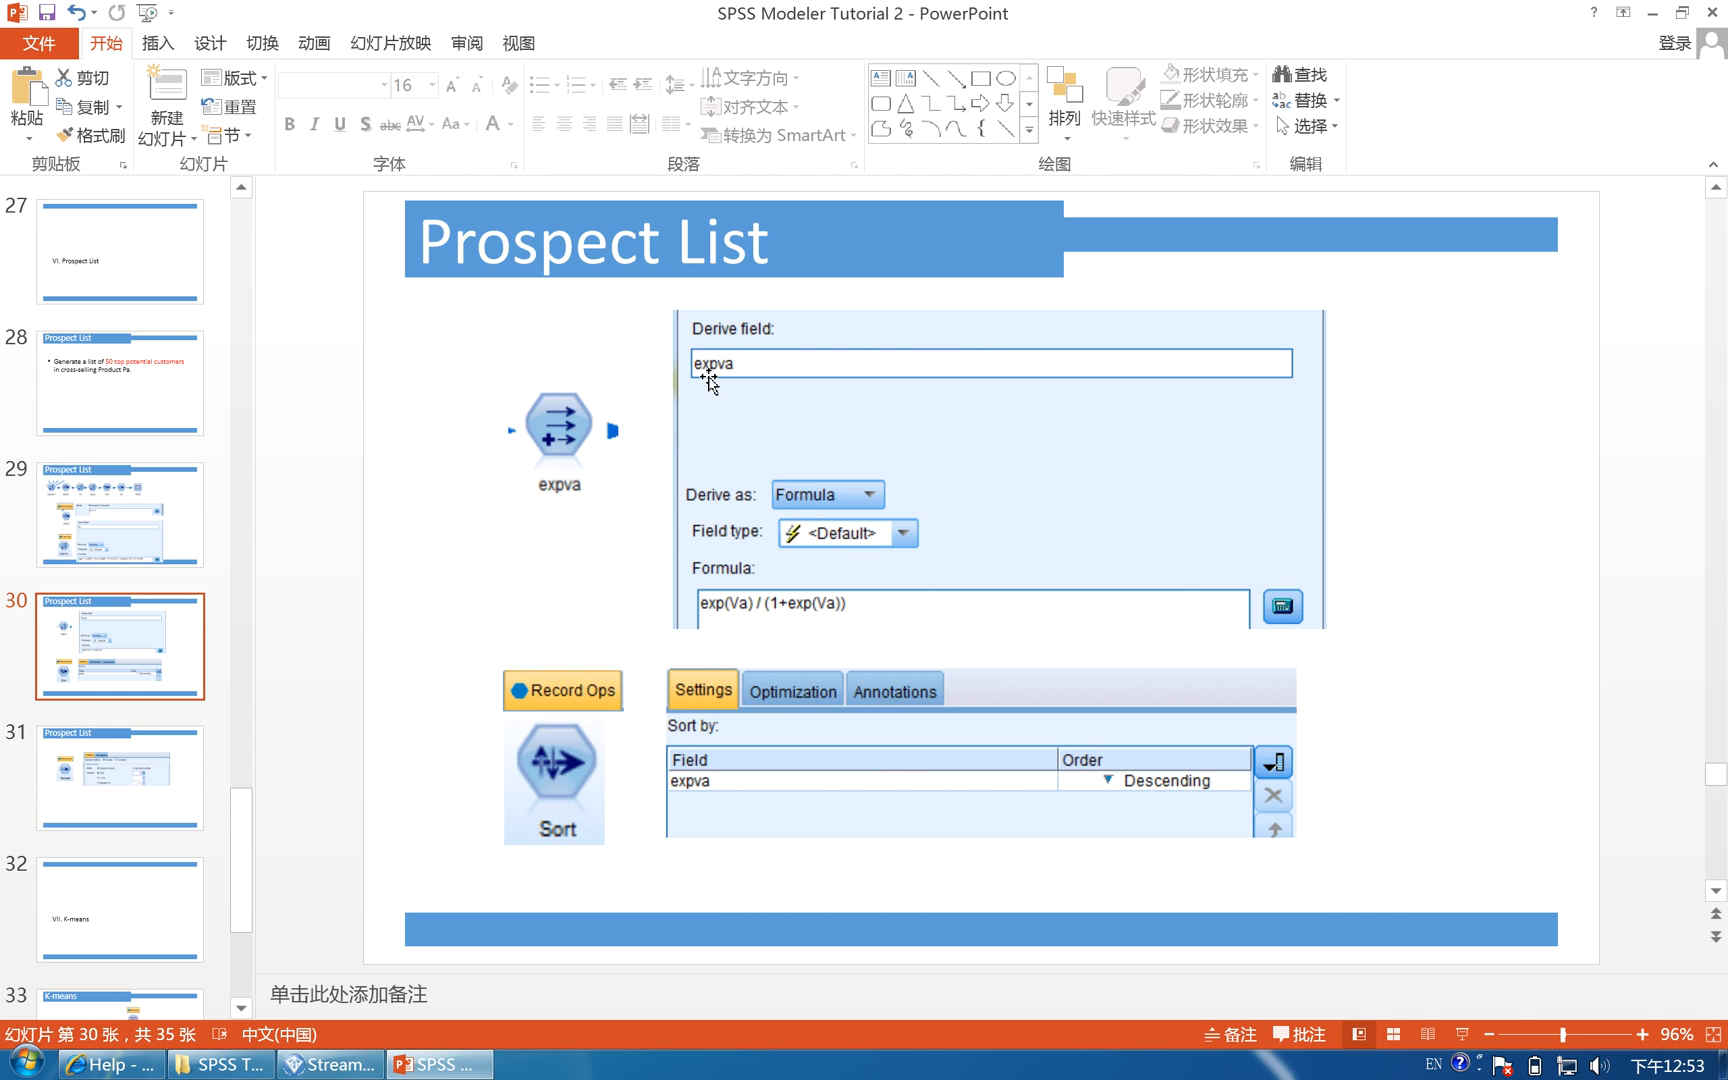
{"action": "left_click", "coordinate": [333, 1064]}
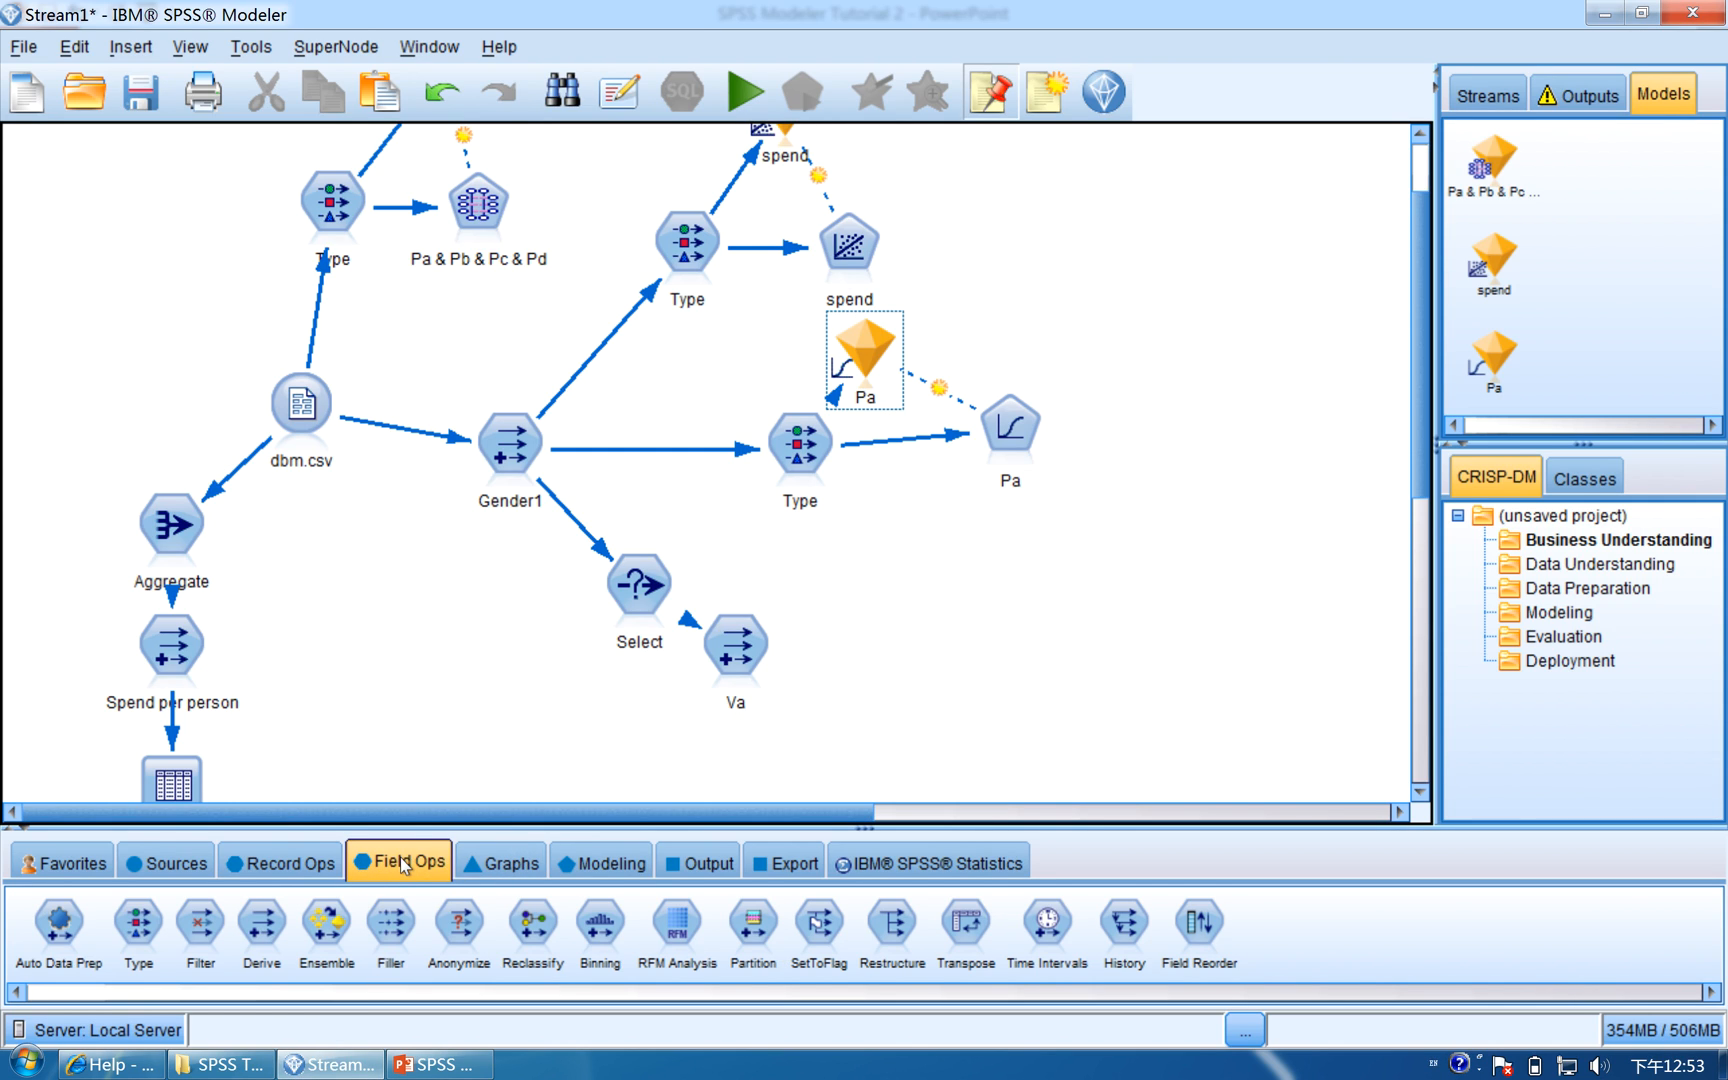
Place a new Derive node right of Va and connect Va into it
{"action": "left_click", "coordinate": [263, 923]}
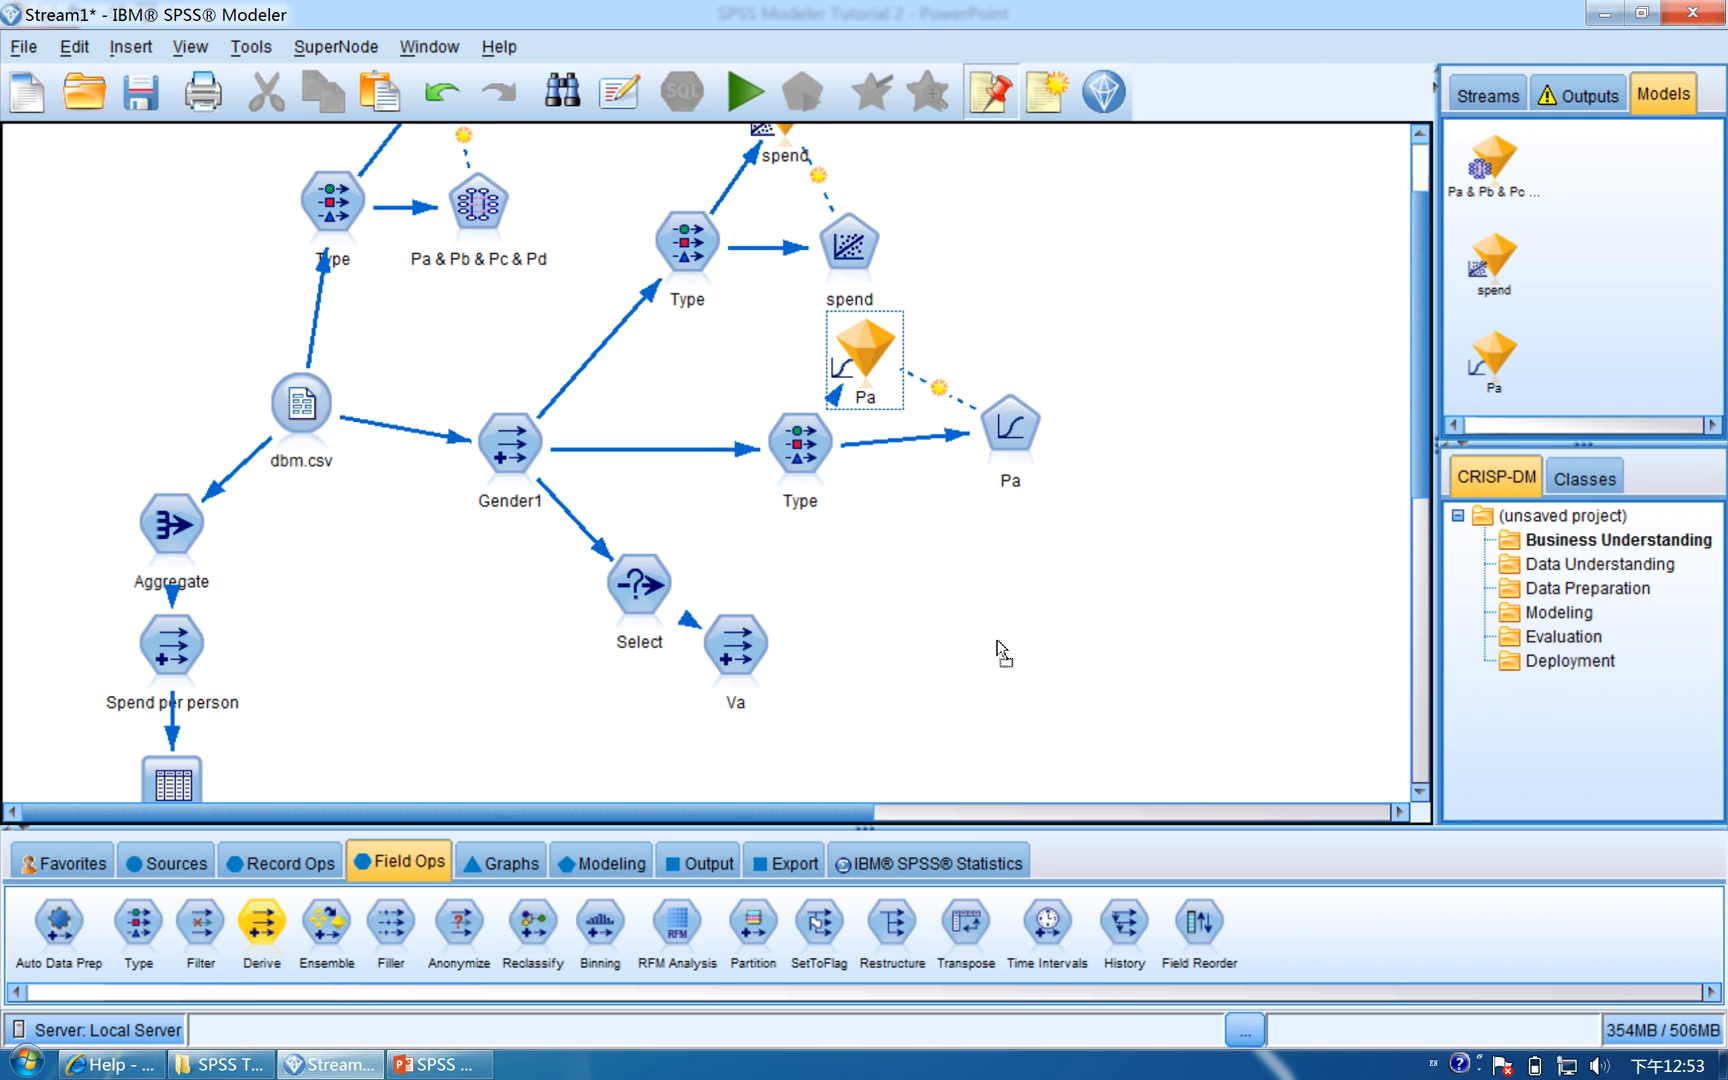
{"action": "left_click", "coordinate": [878, 688]}
{"action": "right_click", "coordinate": [765, 660]}
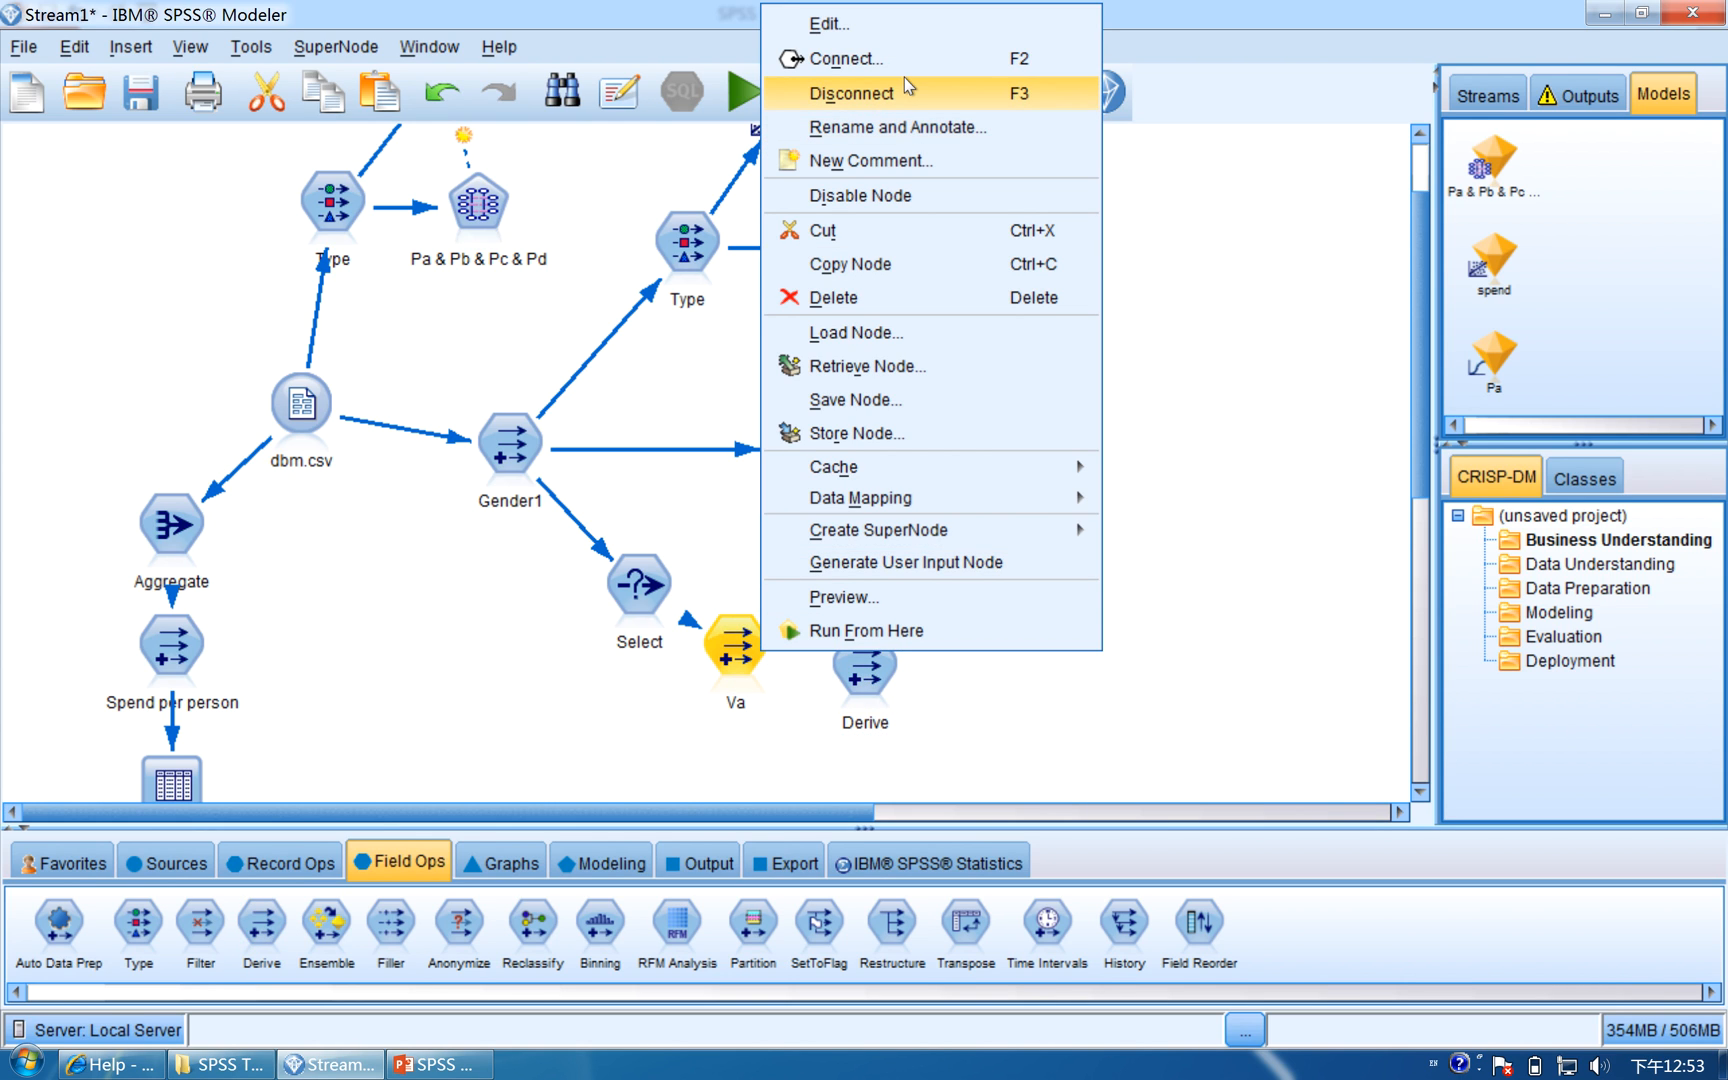
{"action": "left_click", "coordinate": [847, 59]}
{"action": "left_click", "coordinate": [864, 664]}
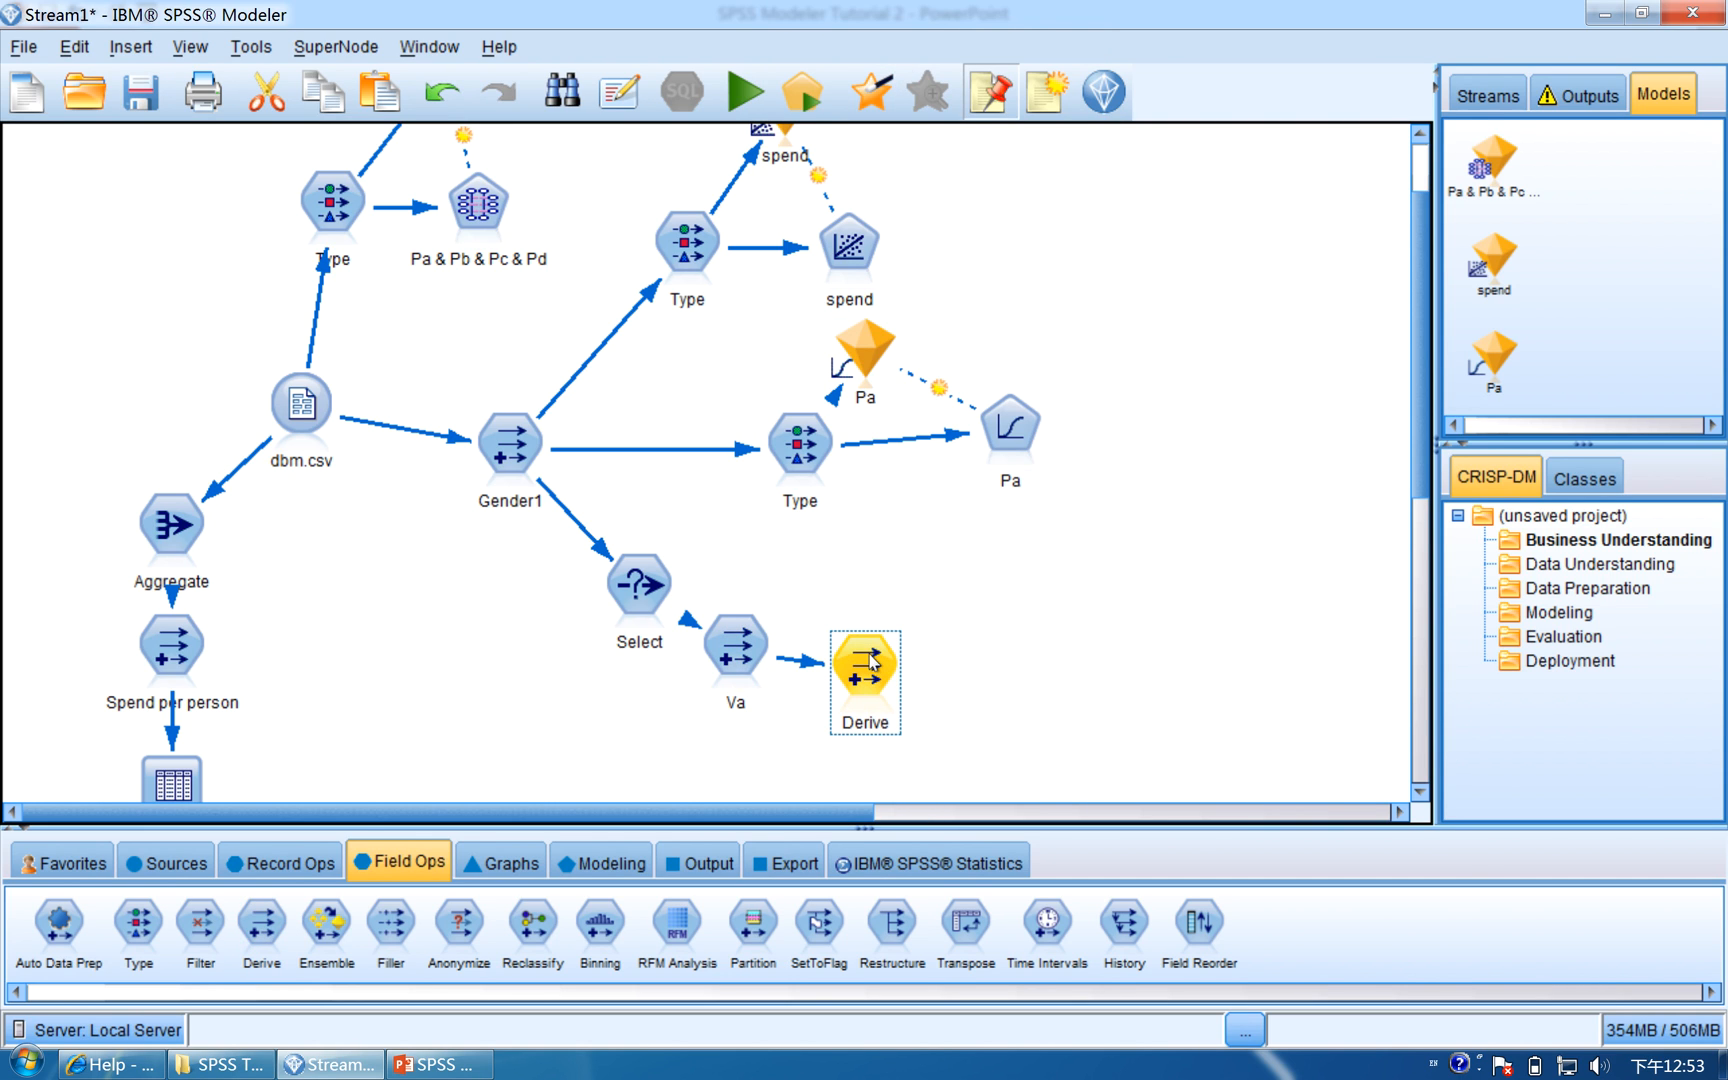
Select the new Derive node's default field name to rename it Expva
{"action": "double_click", "coordinate": [872, 662]}
{"action": "double_click", "coordinate": [928, 511]}
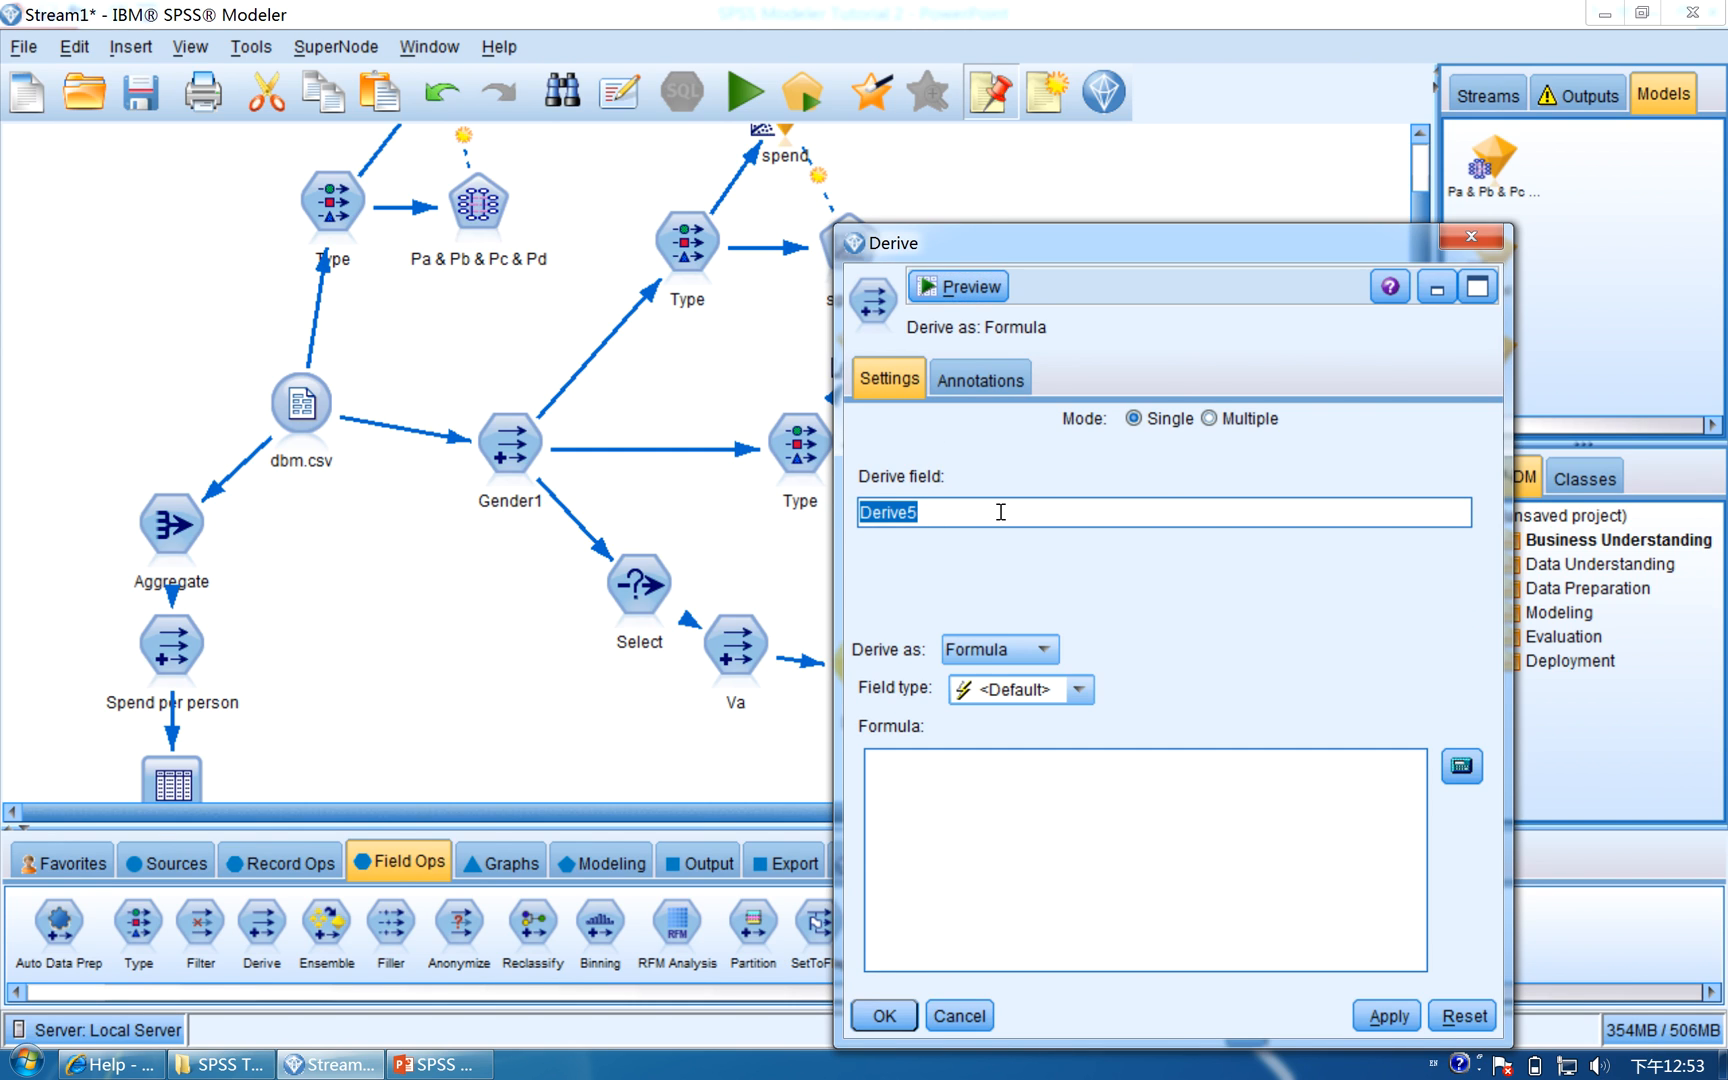
{"action": "type", "text": "Expva"}
Enter exp(Va) / as the start of the Expva formula in the expression builder
{"action": "left_click", "coordinate": [1462, 768]}
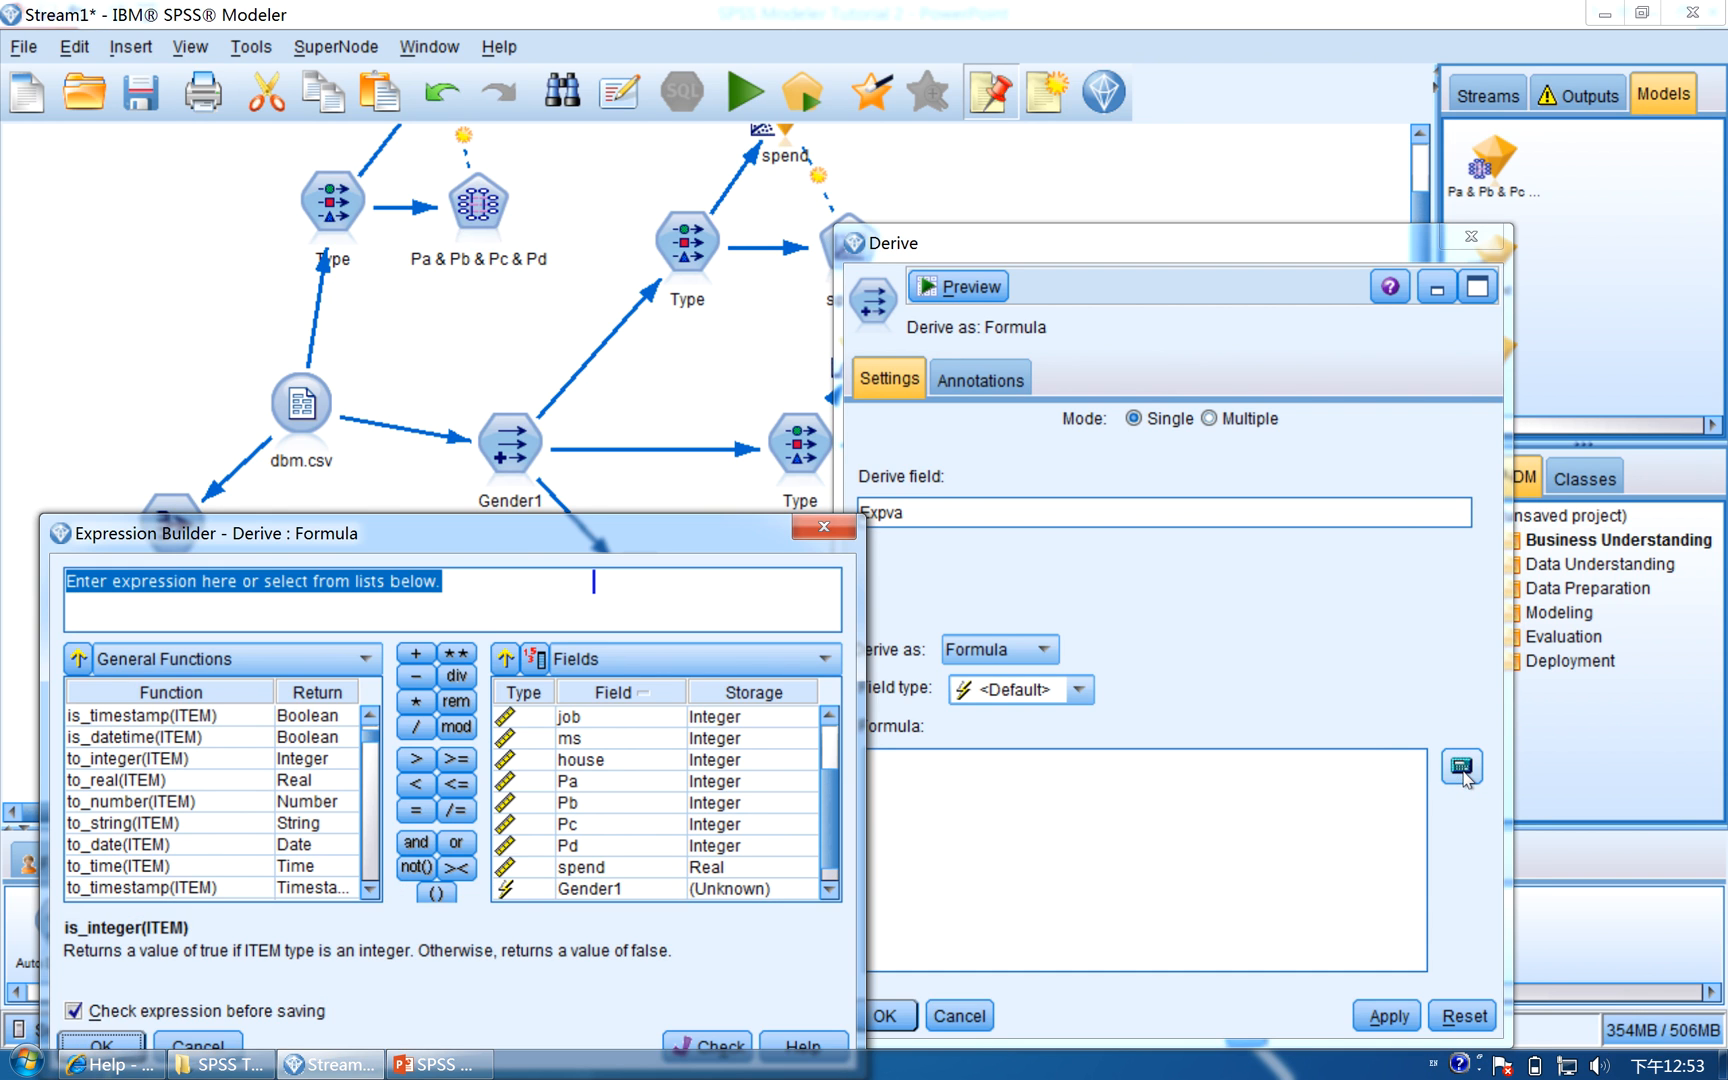
{"action": "left_click_drag", "start_coordinate": [553, 533], "coordinate": [683, 434]}
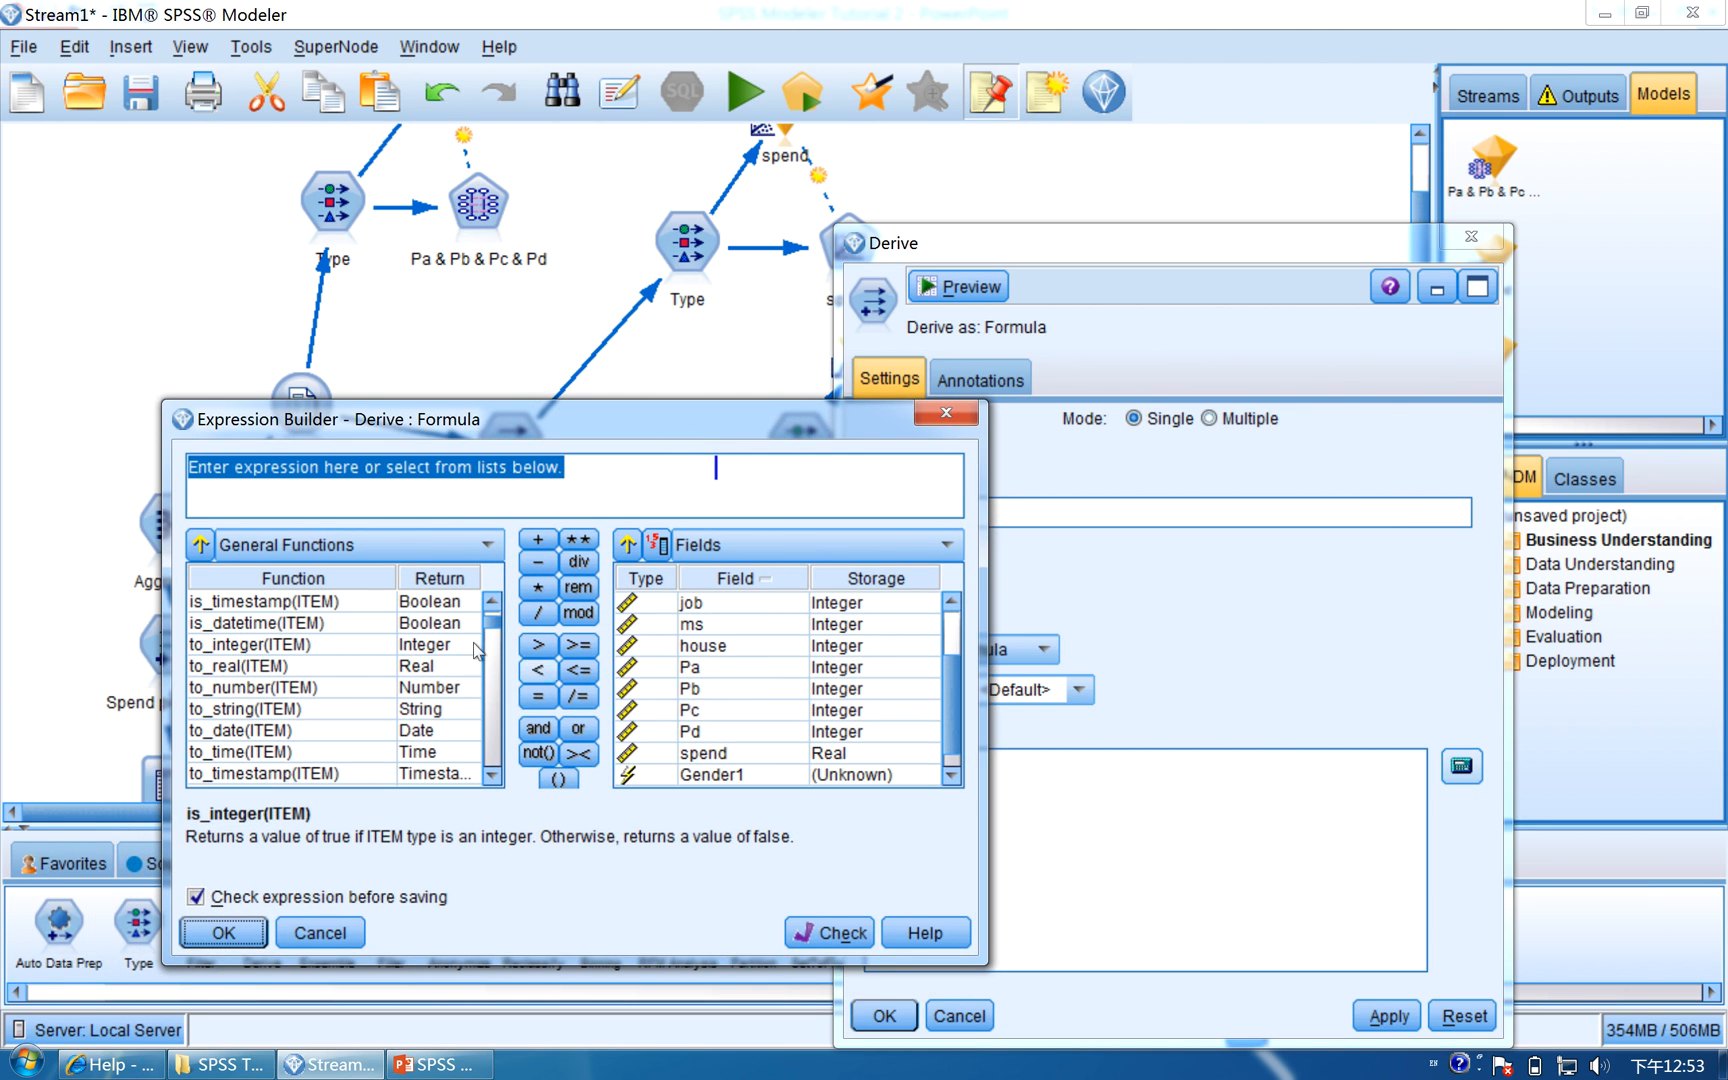
{"action": "left_click_drag", "start_coordinate": [493, 614], "coordinate": [494, 658]}
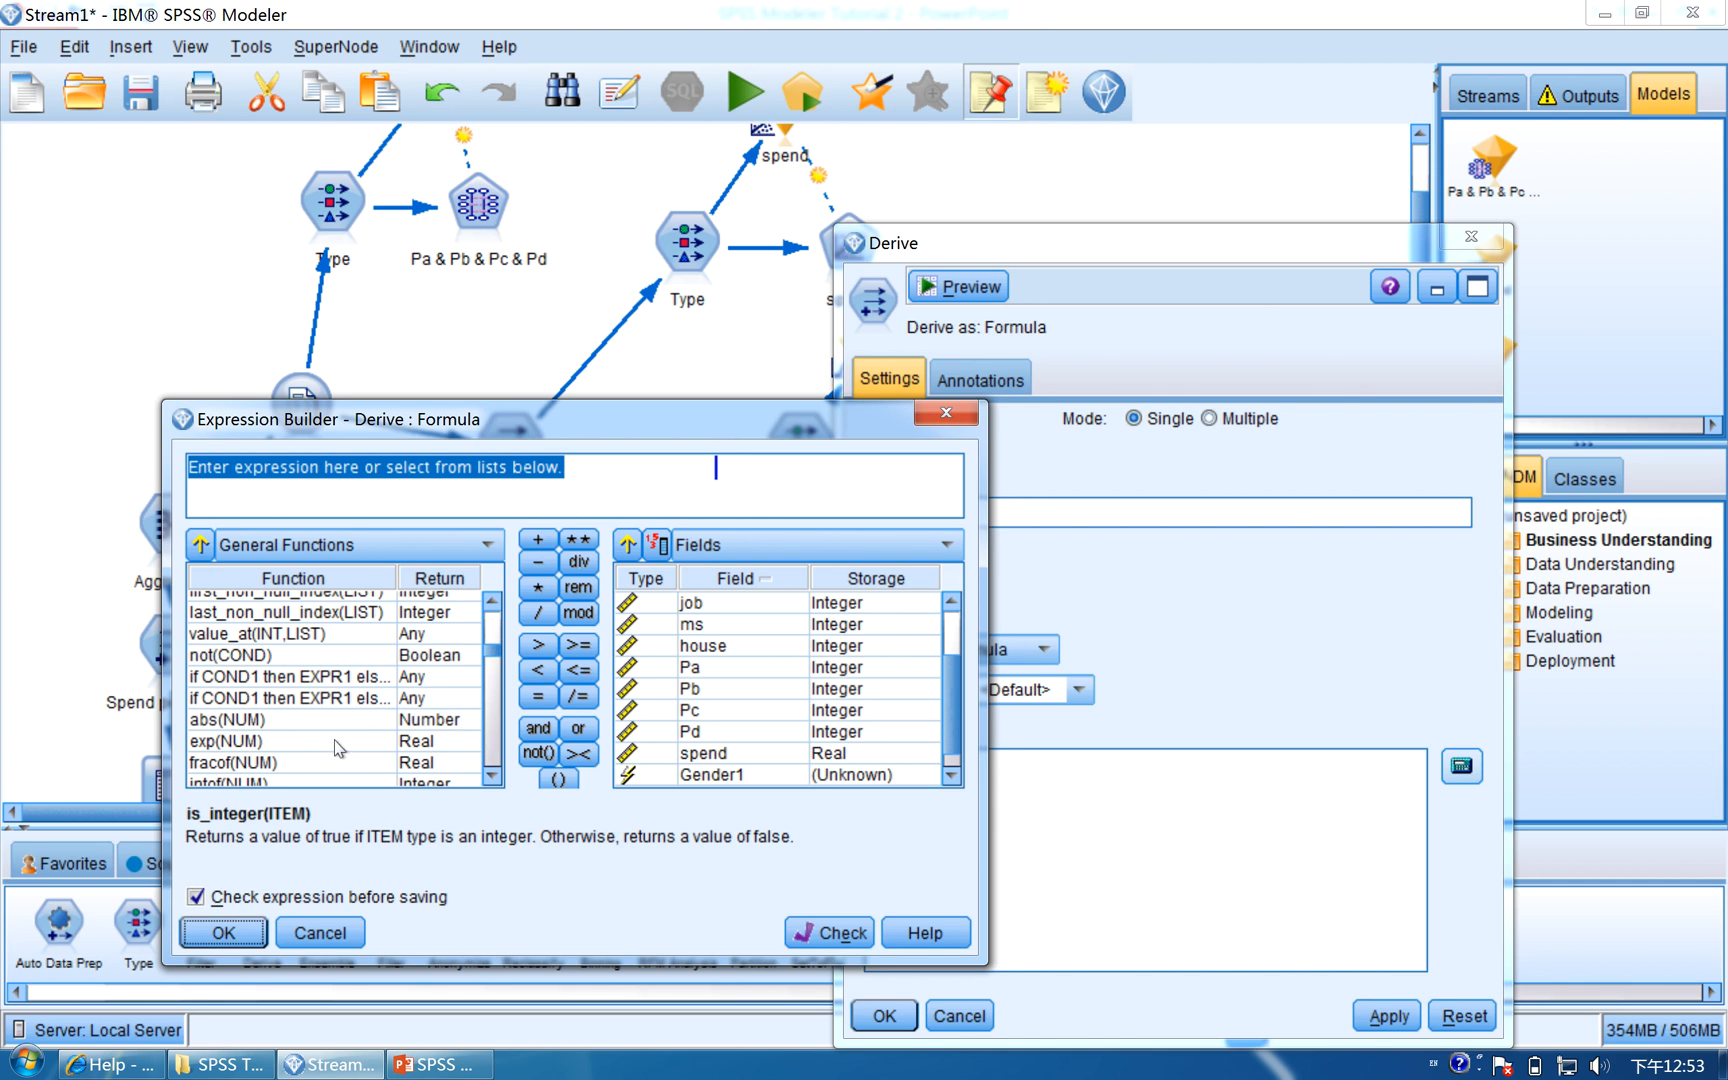
{"action": "double_click", "coordinate": [335, 743]}
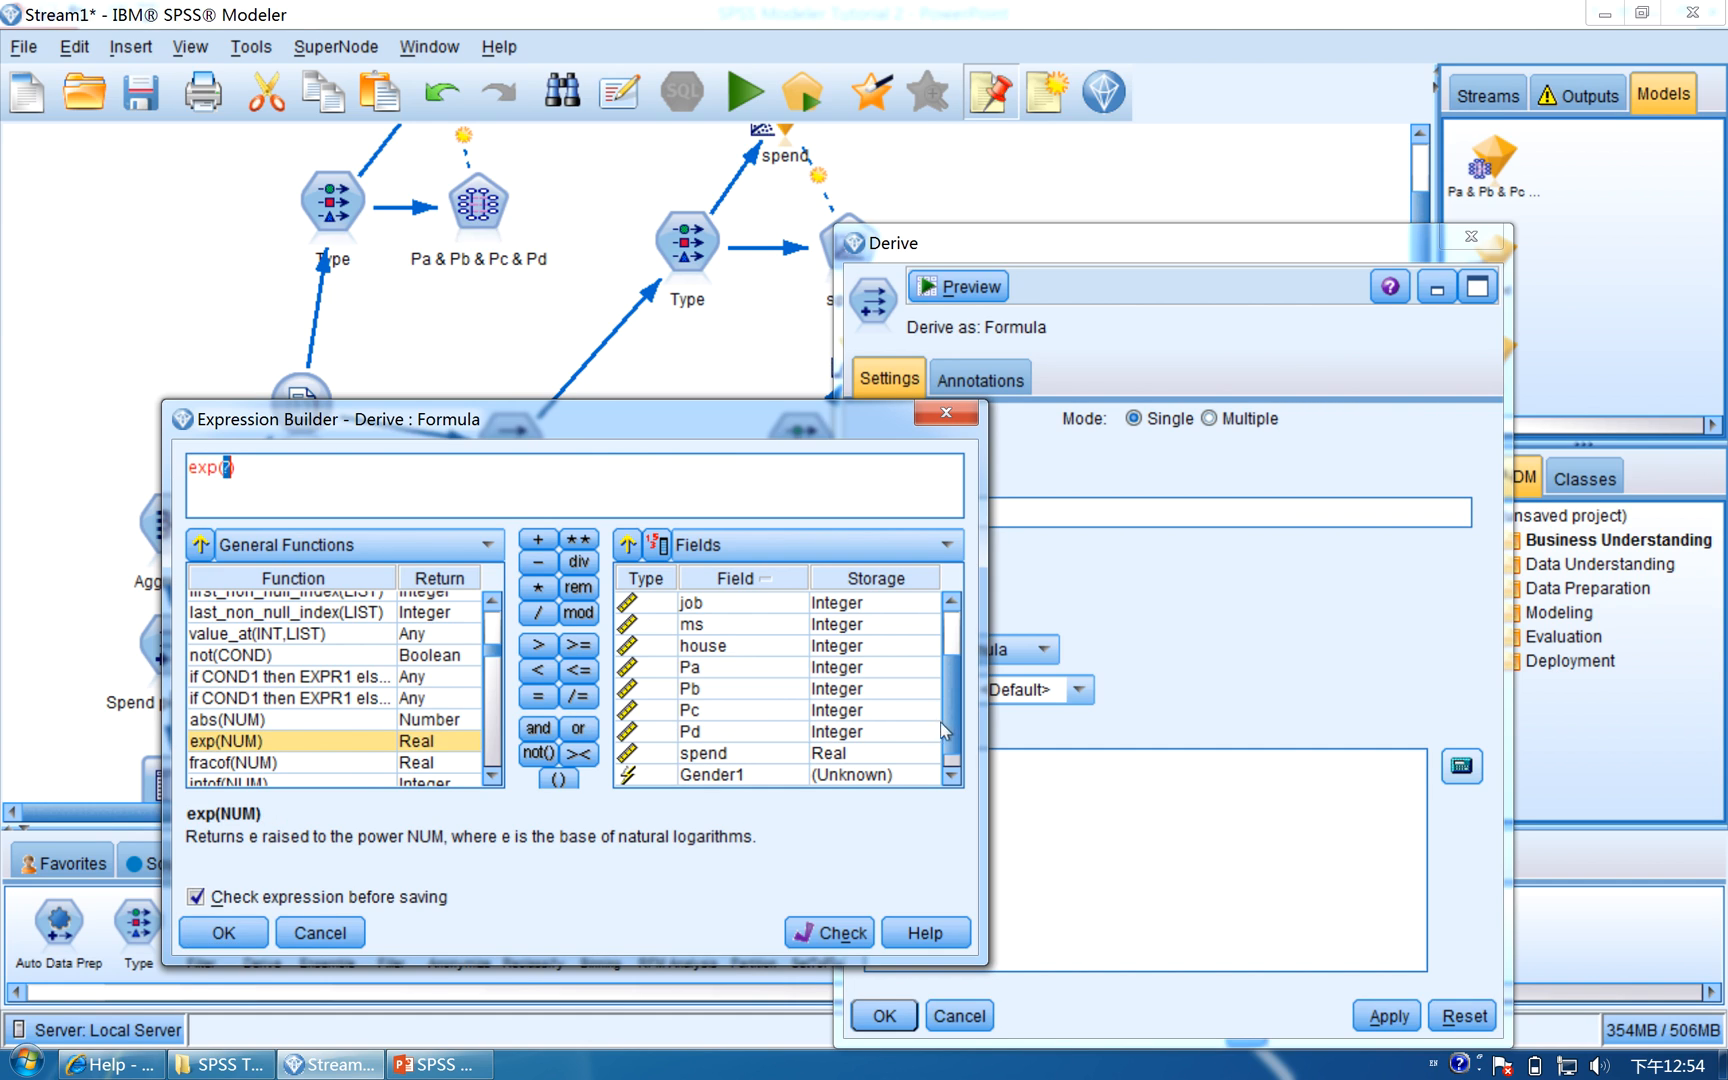
{"action": "scroll", "coordinate": [950, 743], "scroll_direction": "down", "scroll_amount": 1}
{"action": "left_click", "coordinate": [738, 775]}
{"action": "double_click", "coordinate": [739, 772]}
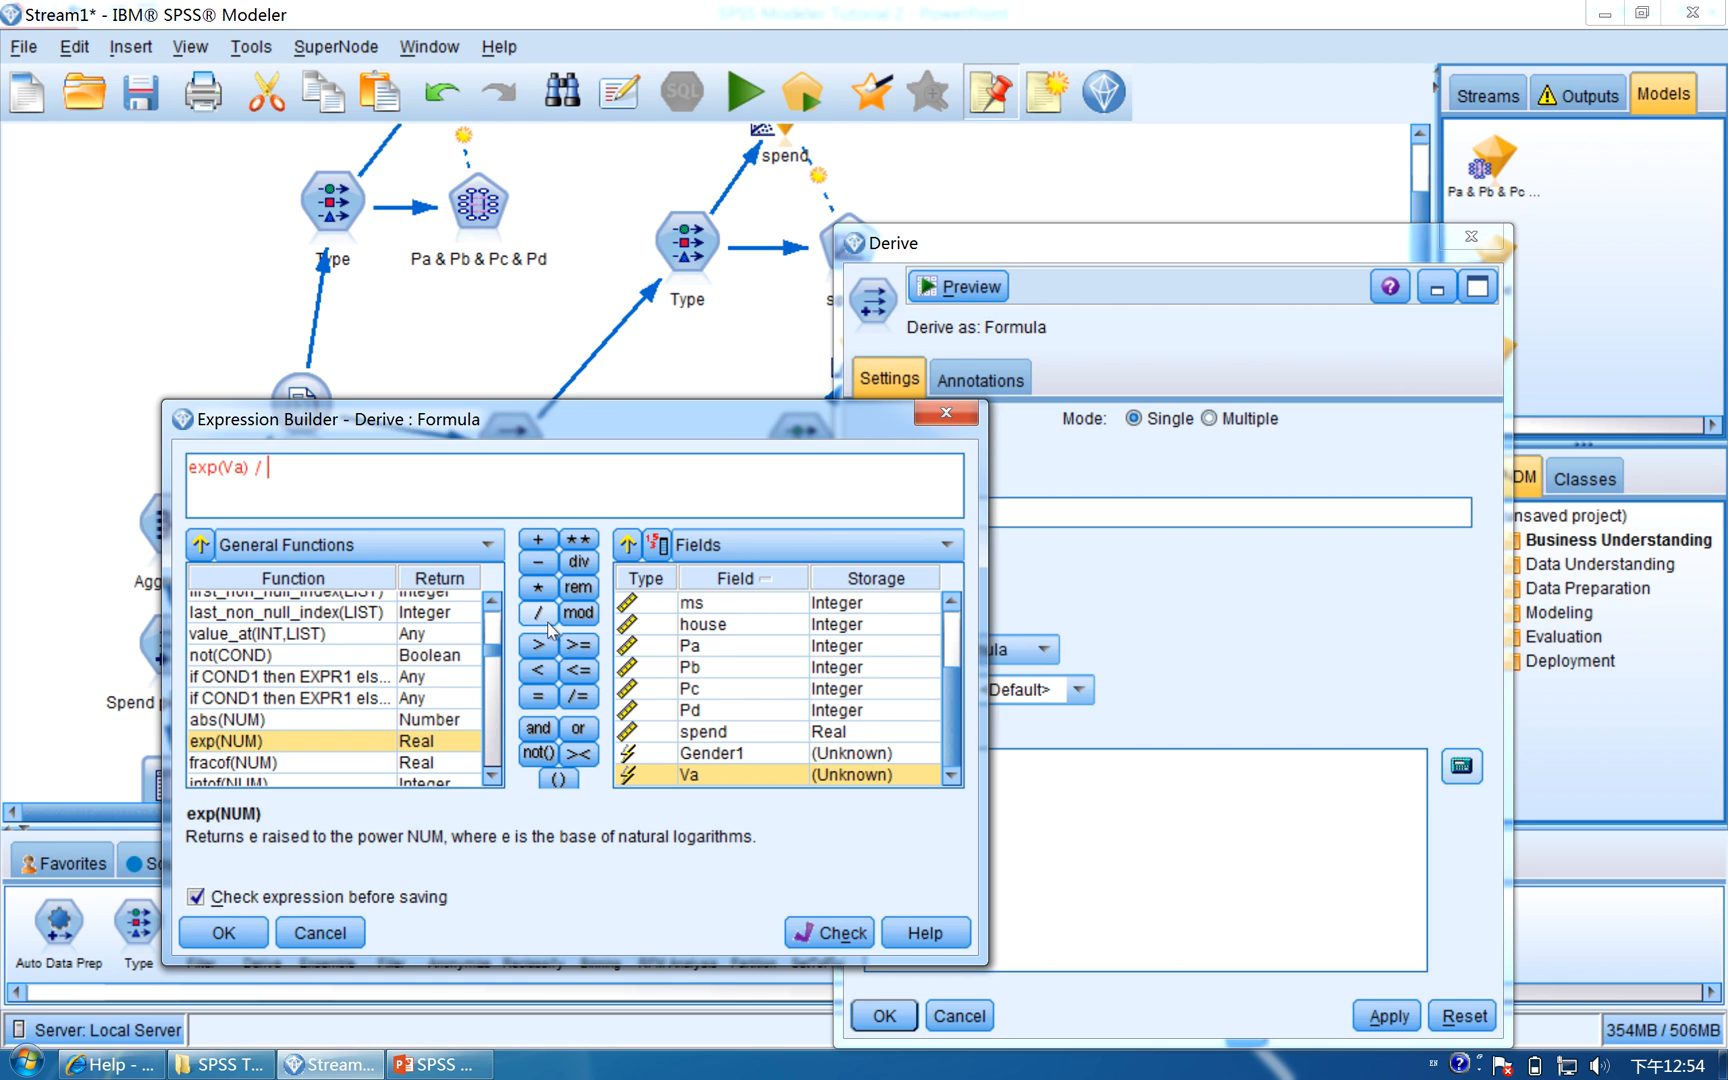
{"action": "left_click", "coordinate": [538, 613]}
{"action": "type", "text": "(1"}
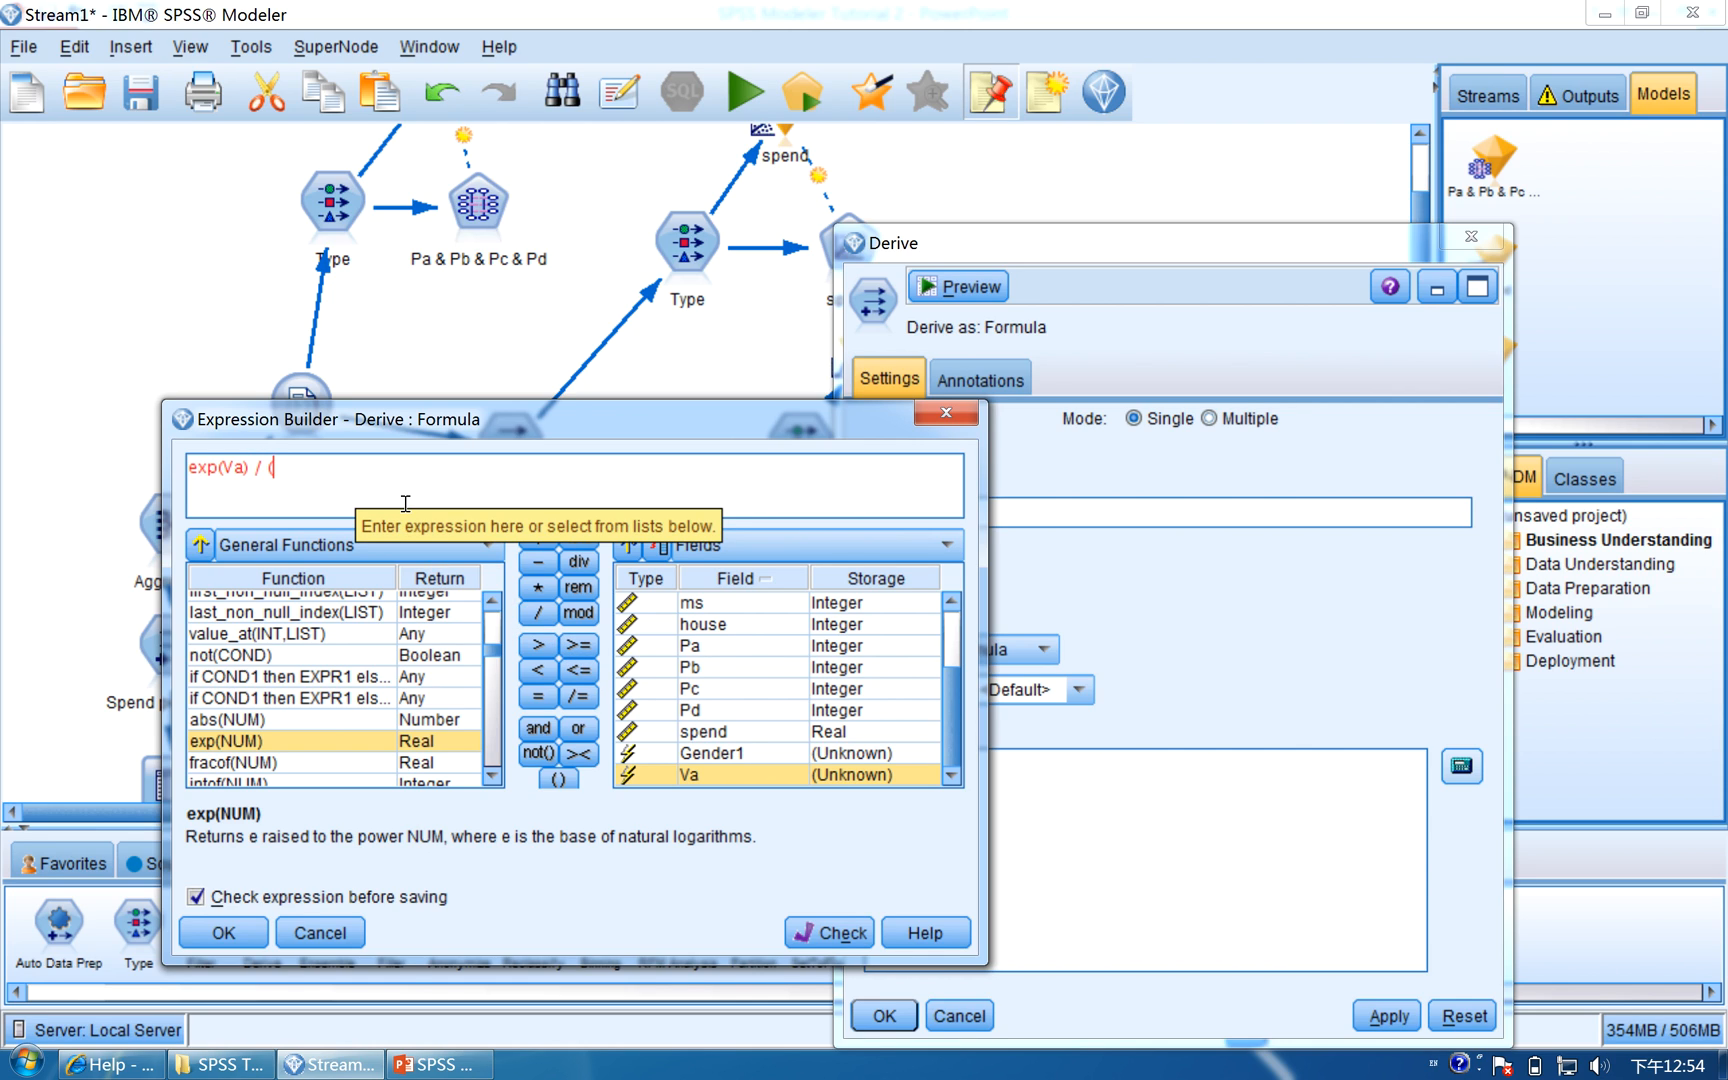
Complete the formula as exp(Va) / (1 + exp(Va)) and check it
{"action": "left_click", "coordinate": [540, 543]}
{"action": "double_click", "coordinate": [286, 745]}
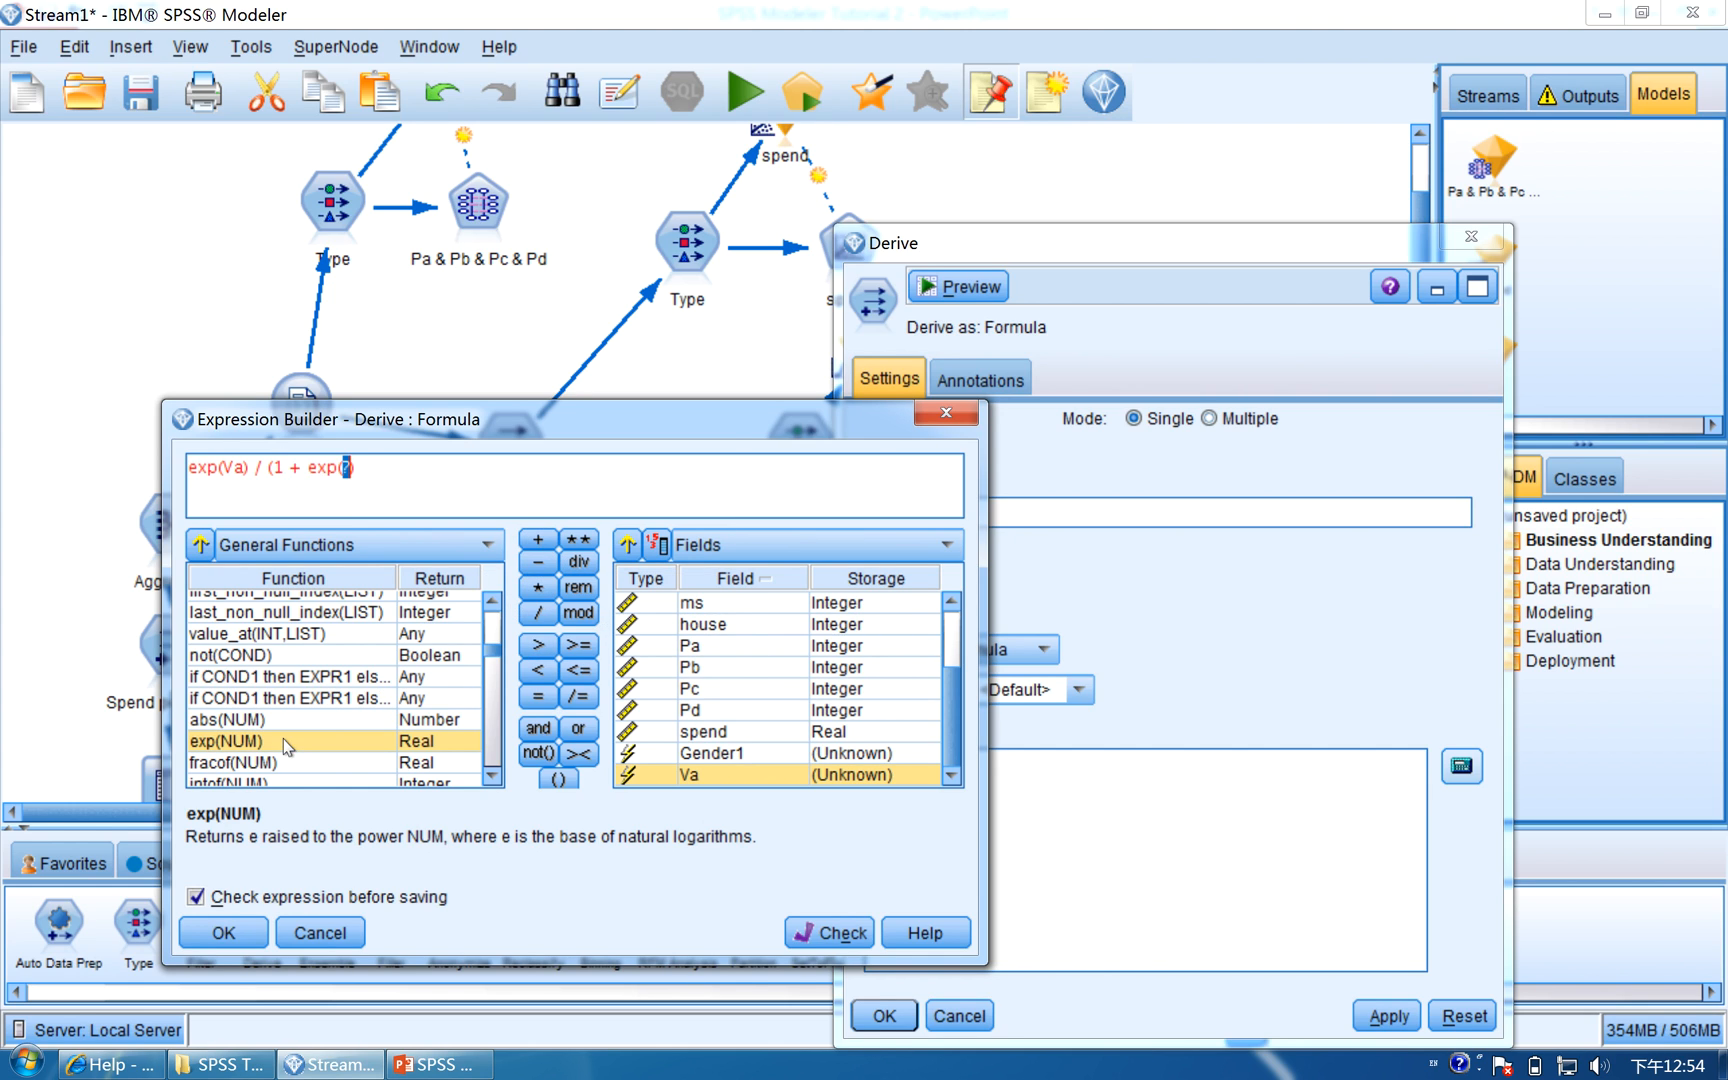
{"action": "double_click", "coordinate": [718, 777]}
{"action": "left_click", "coordinate": [830, 933]}
Confirm the formula, preview the Expva probabilities and save and close the Expva node
{"action": "left_click", "coordinate": [223, 933]}
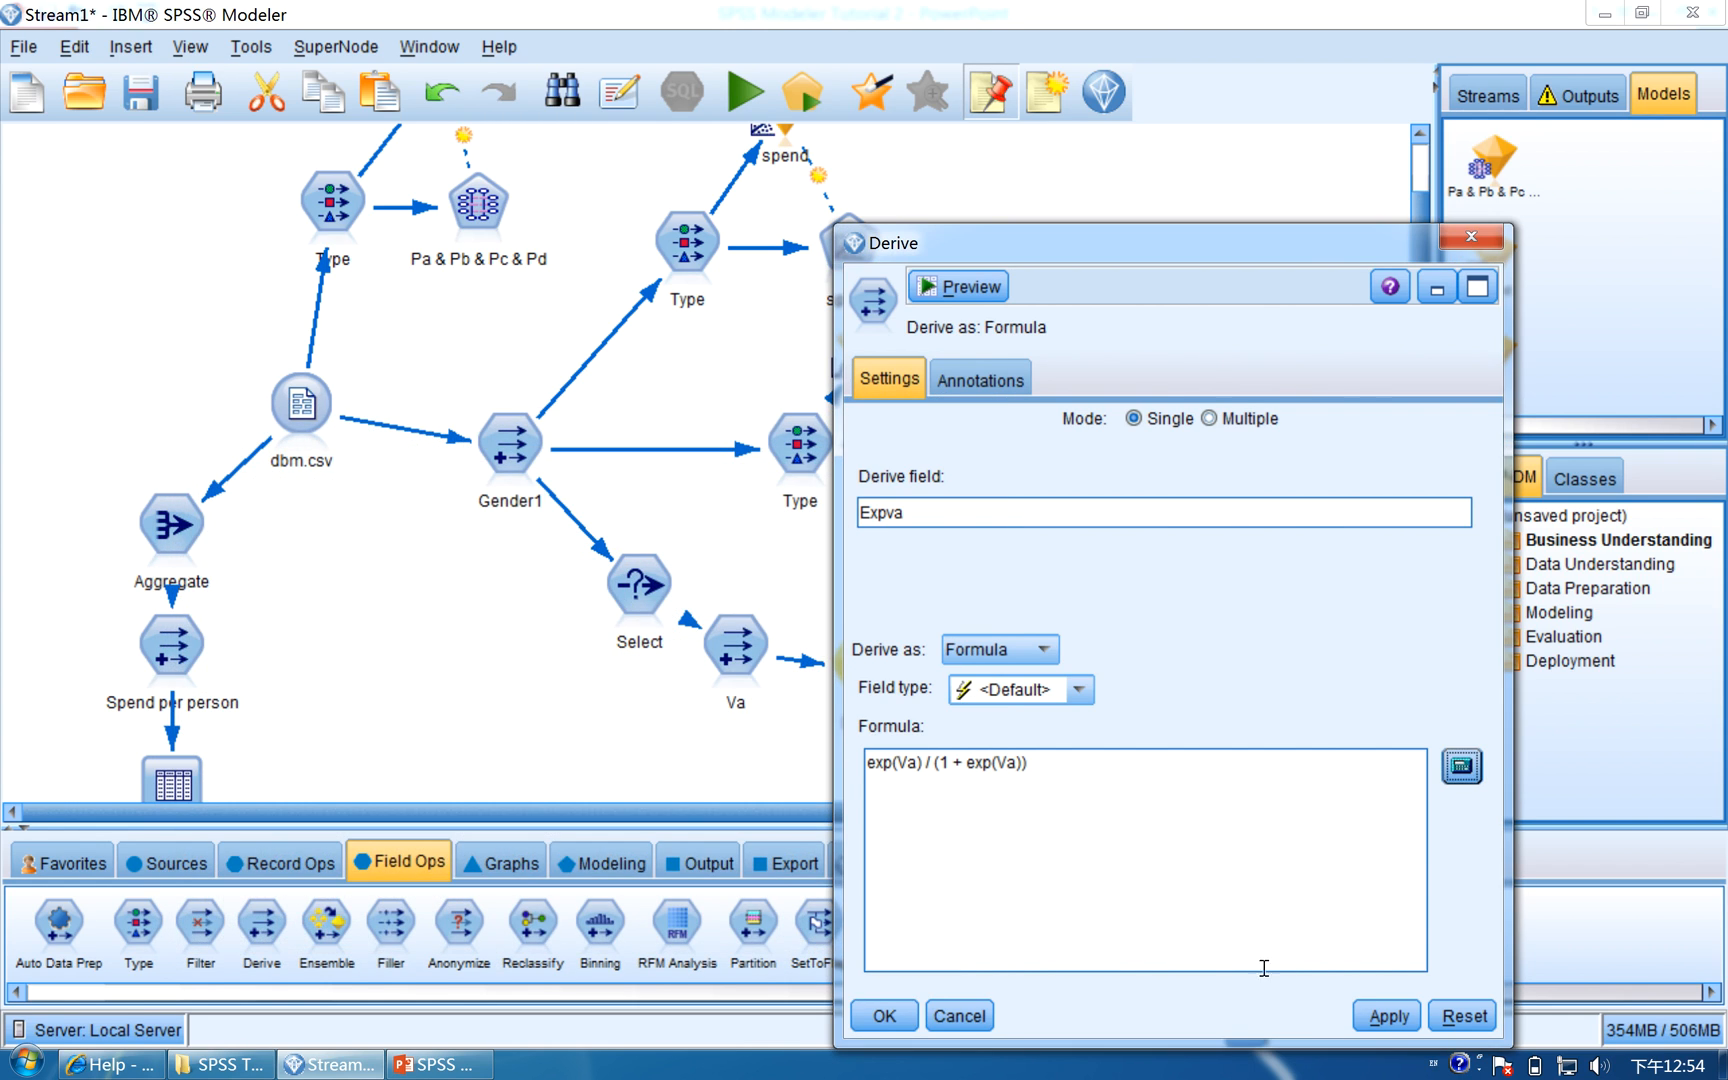
{"action": "left_click", "coordinate": [1387, 1015]}
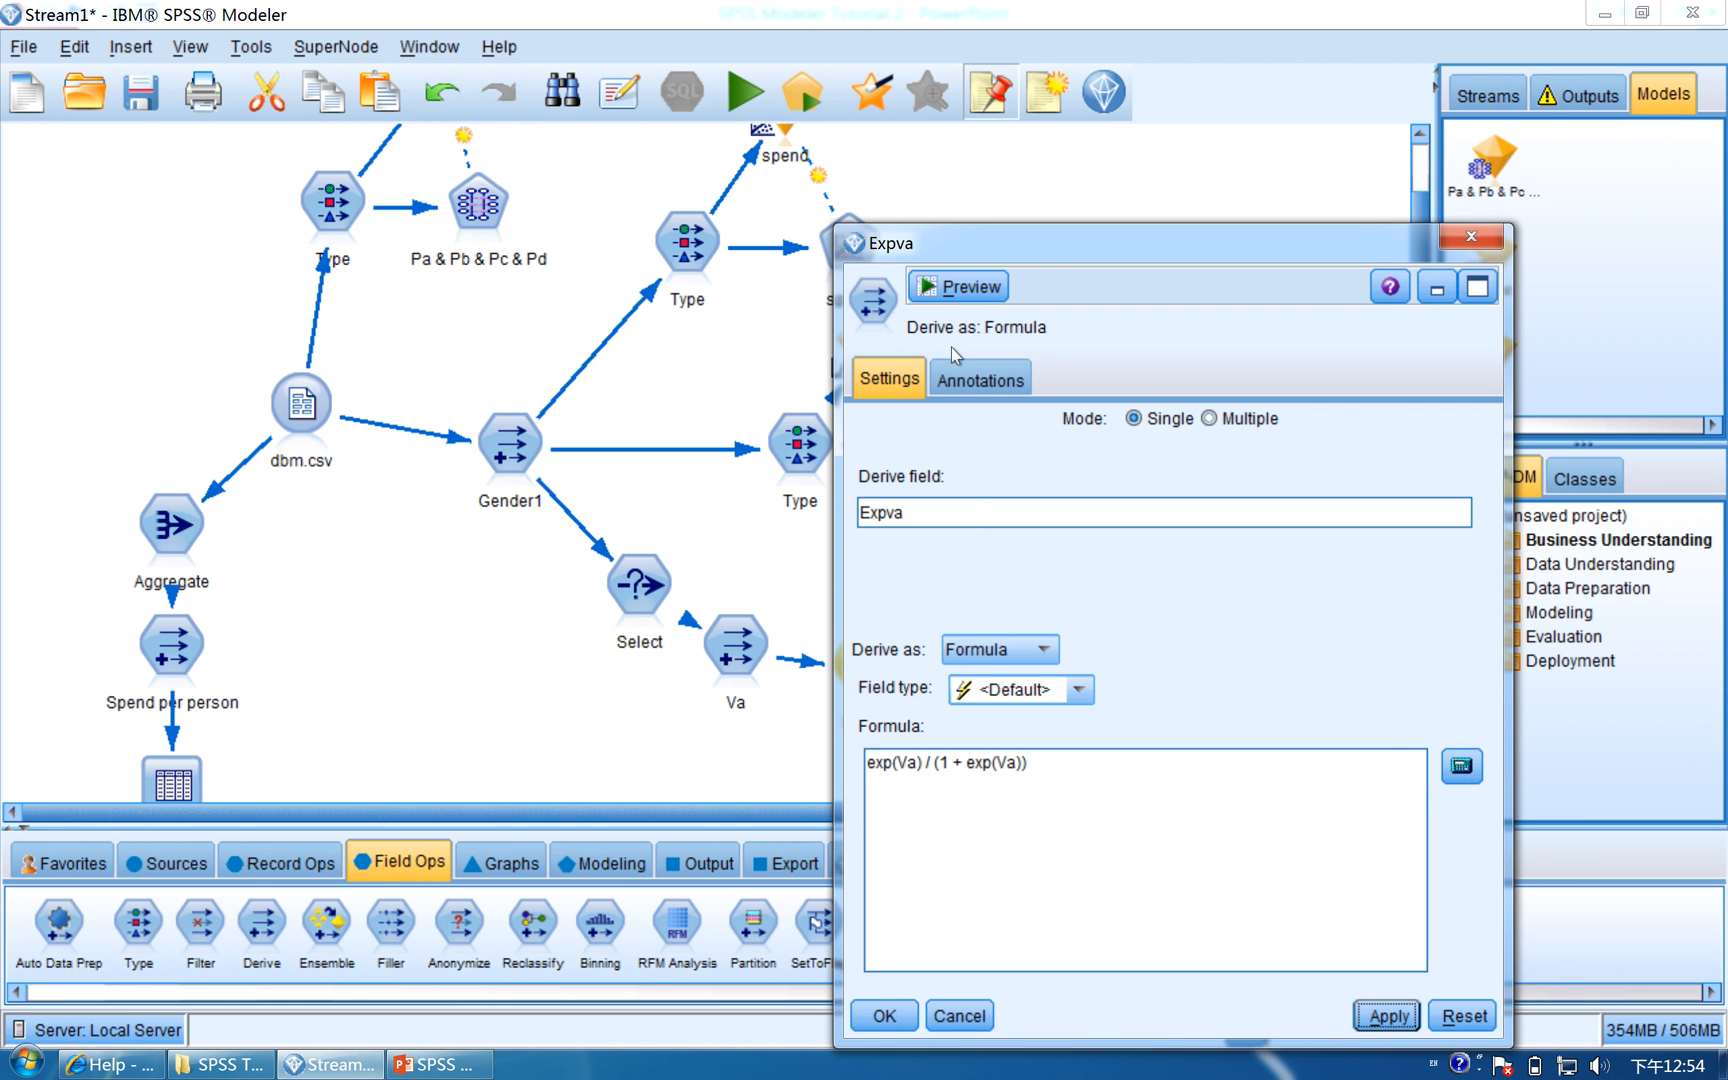
{"action": "left_click", "coordinate": [959, 288]}
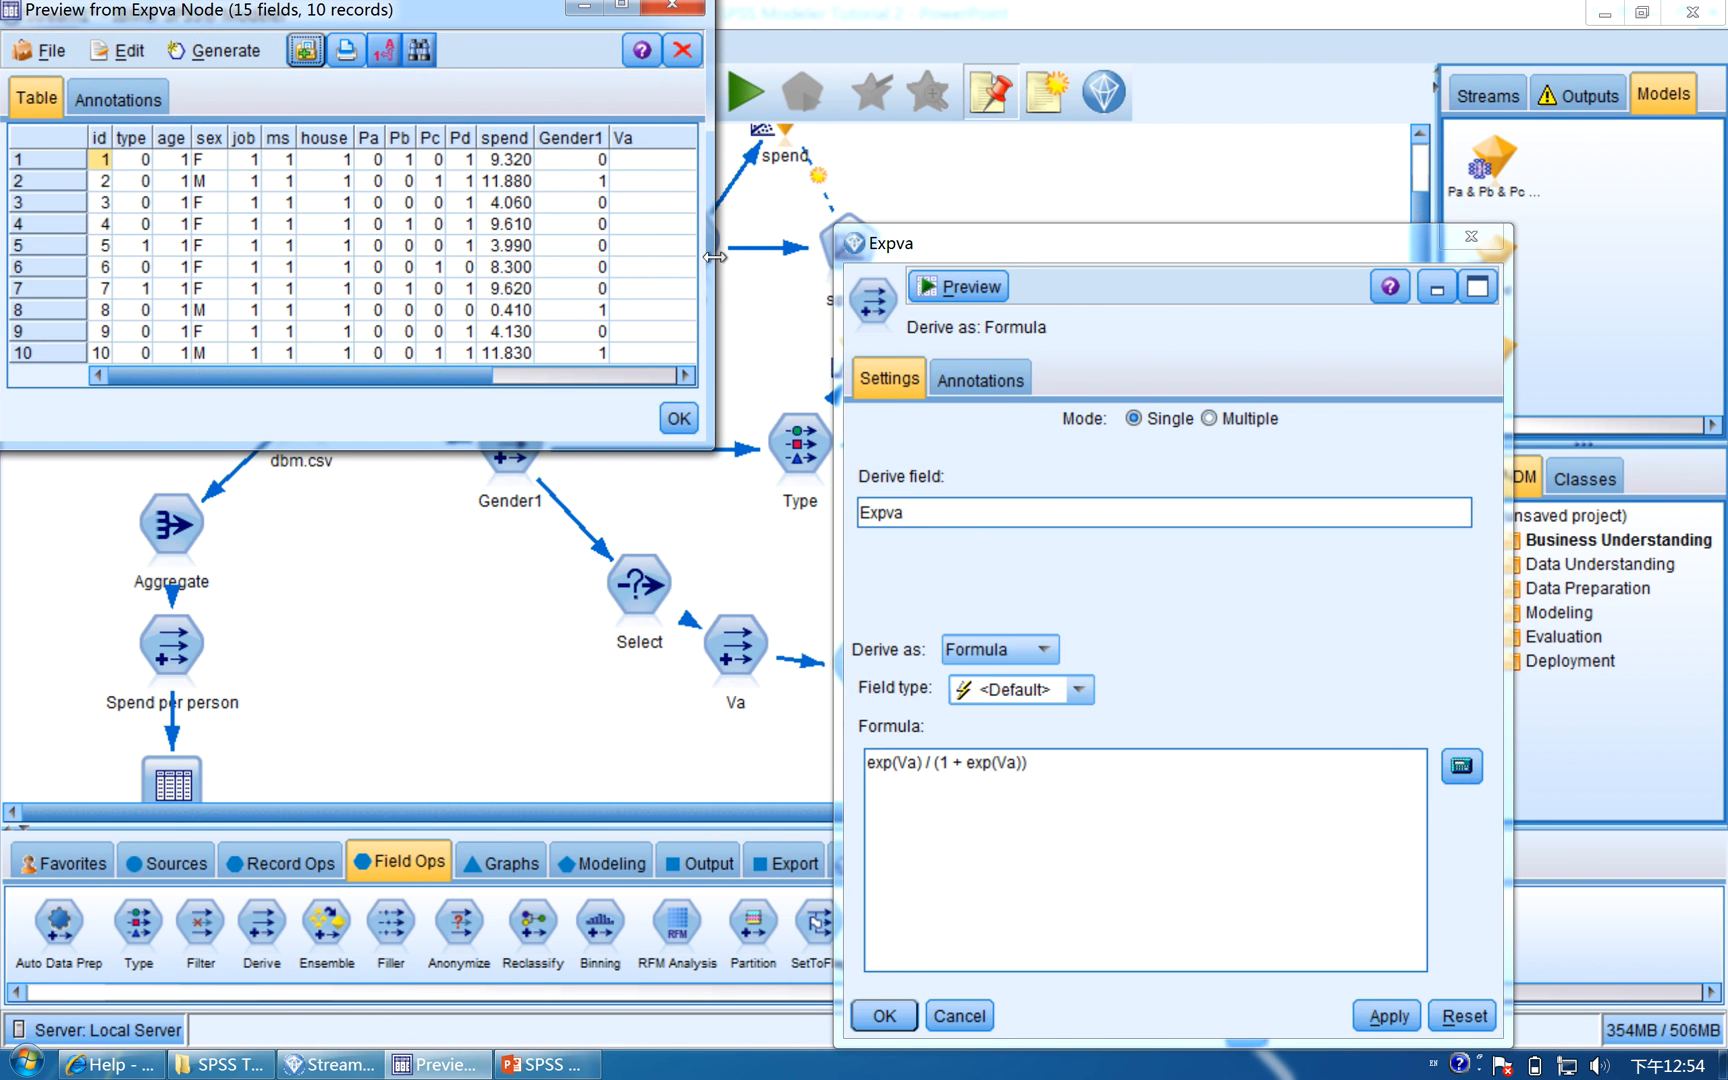
{"action": "left_click_drag", "start_coordinate": [715, 255], "coordinate": [1119, 256]}
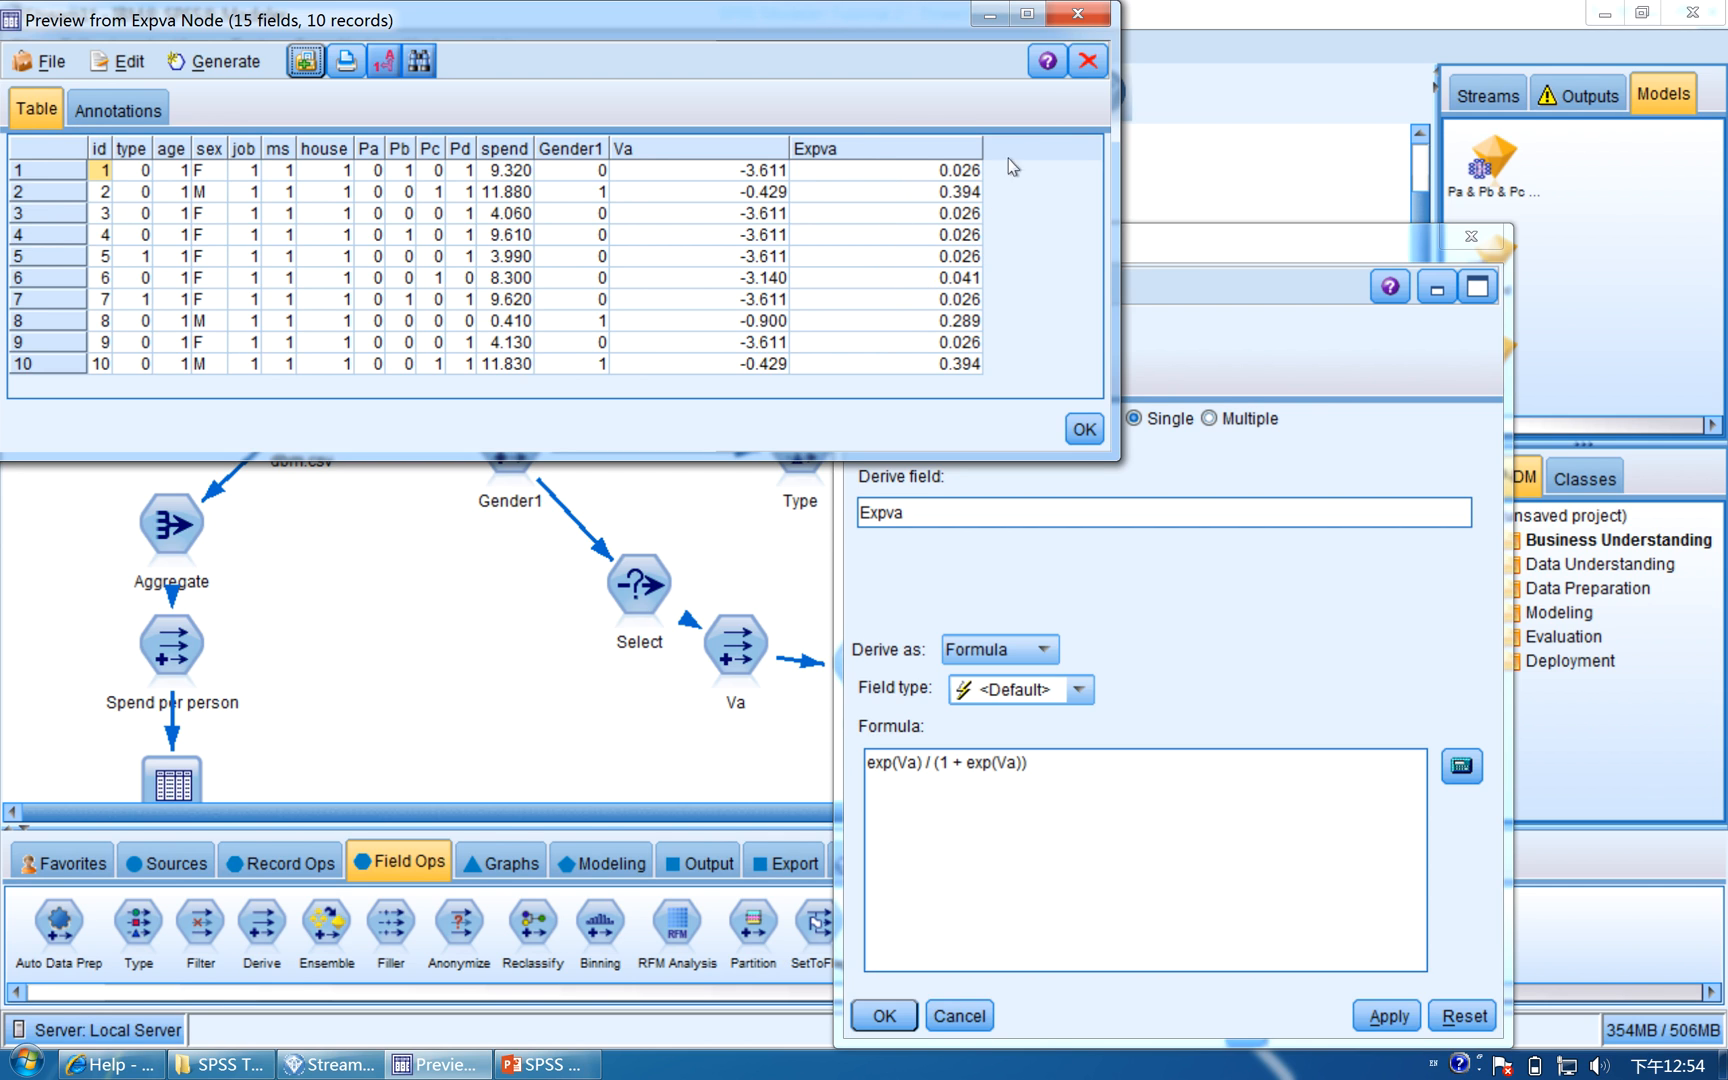
{"action": "left_click", "coordinate": [1077, 15]}
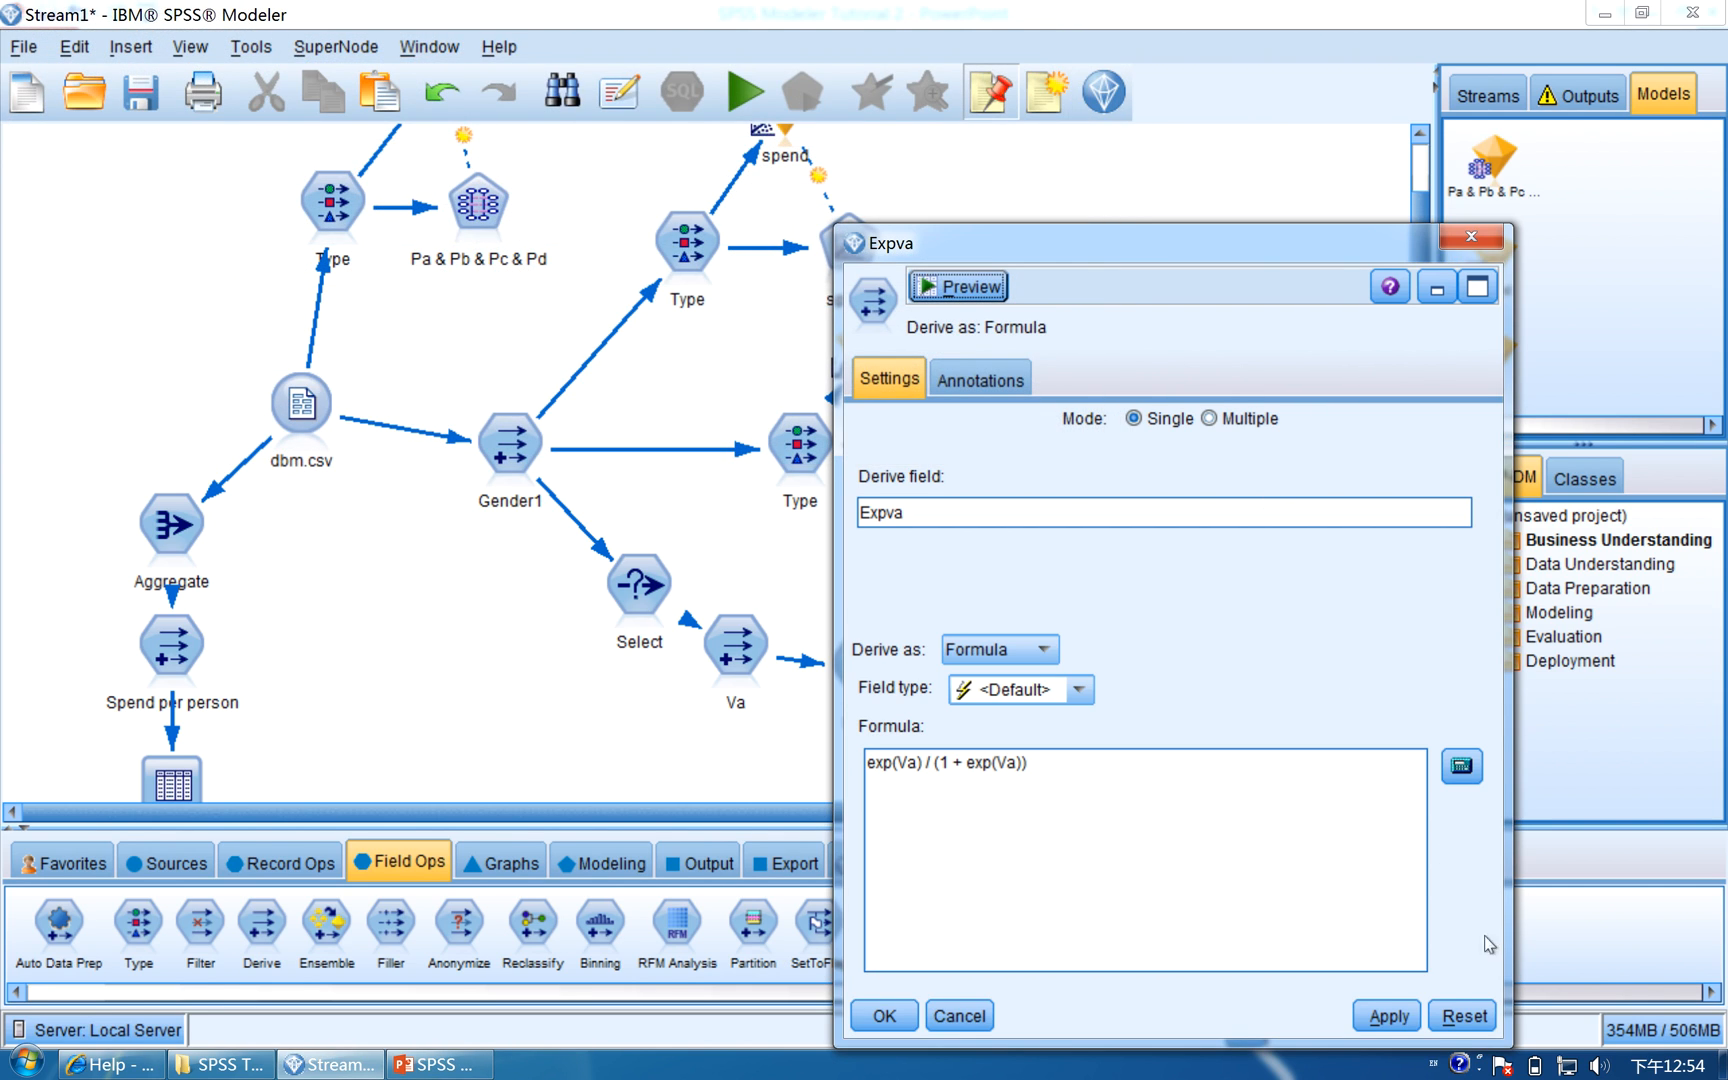
{"action": "left_click", "coordinate": [1387, 1016]}
{"action": "left_click", "coordinate": [884, 1015]}
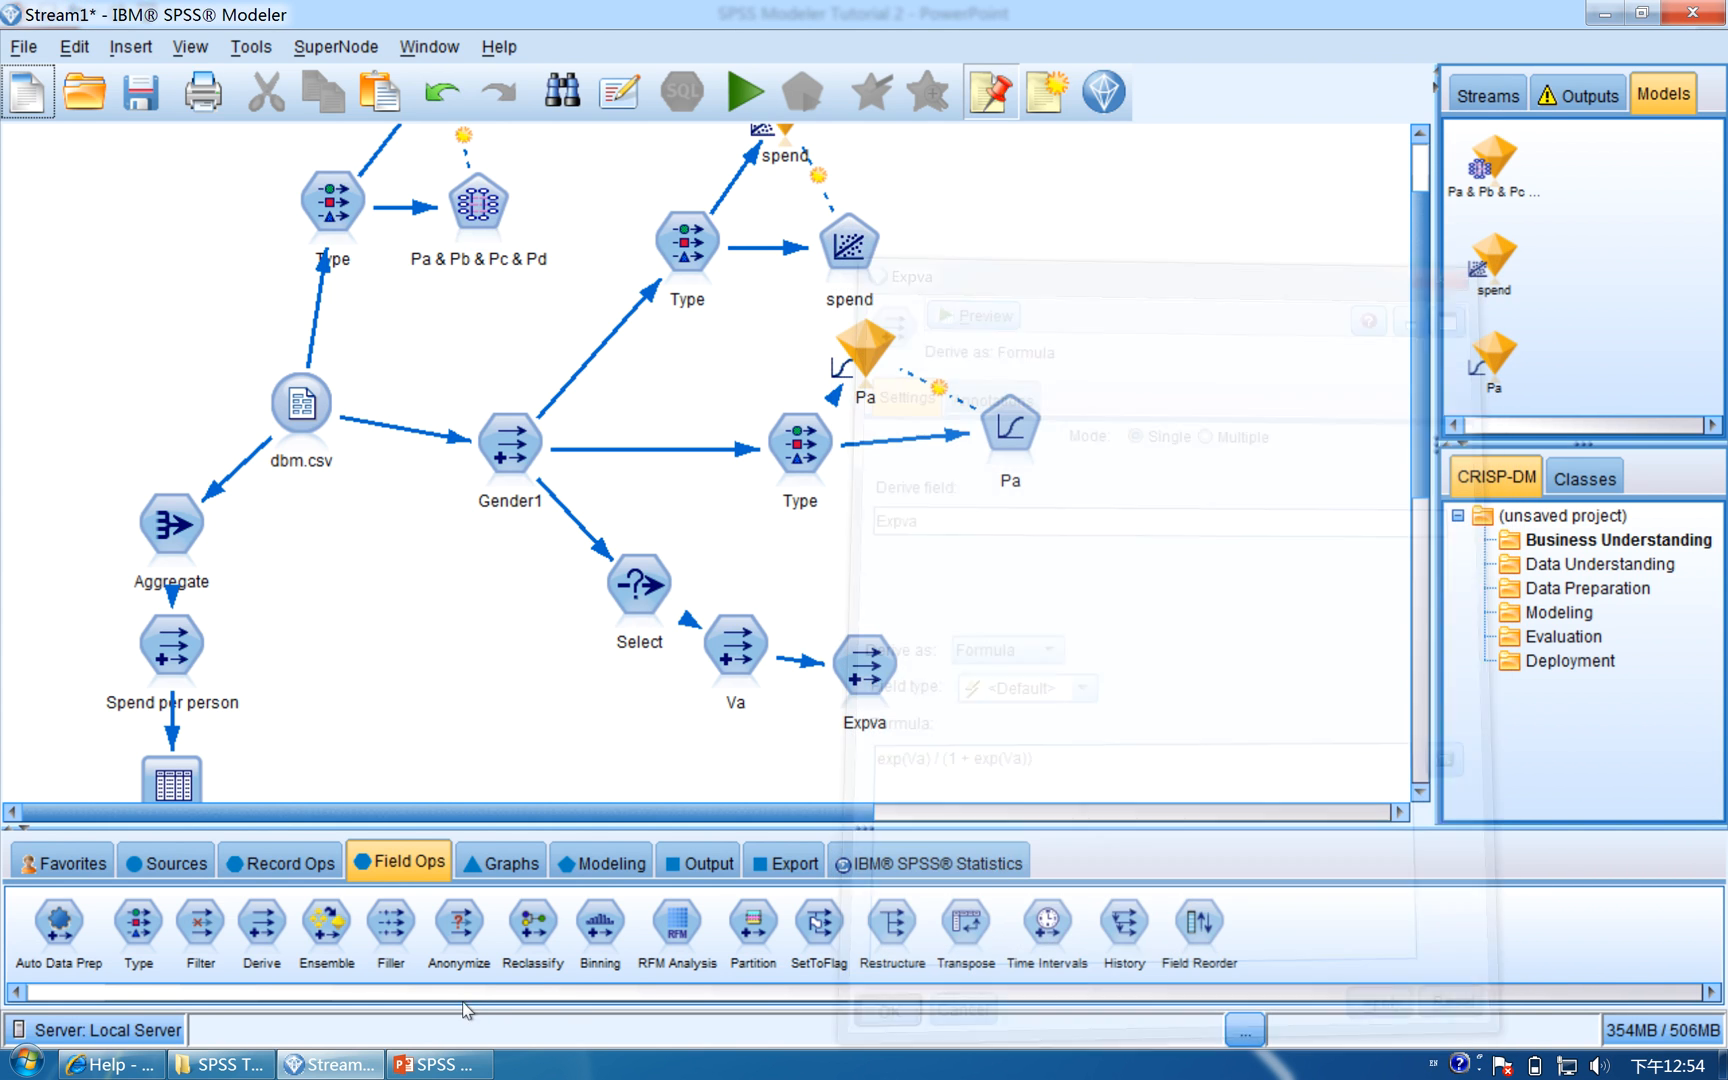
Check the Prospect List tutorial slide for sort settings and return to the stream
{"action": "left_click", "coordinate": [452, 1060]}
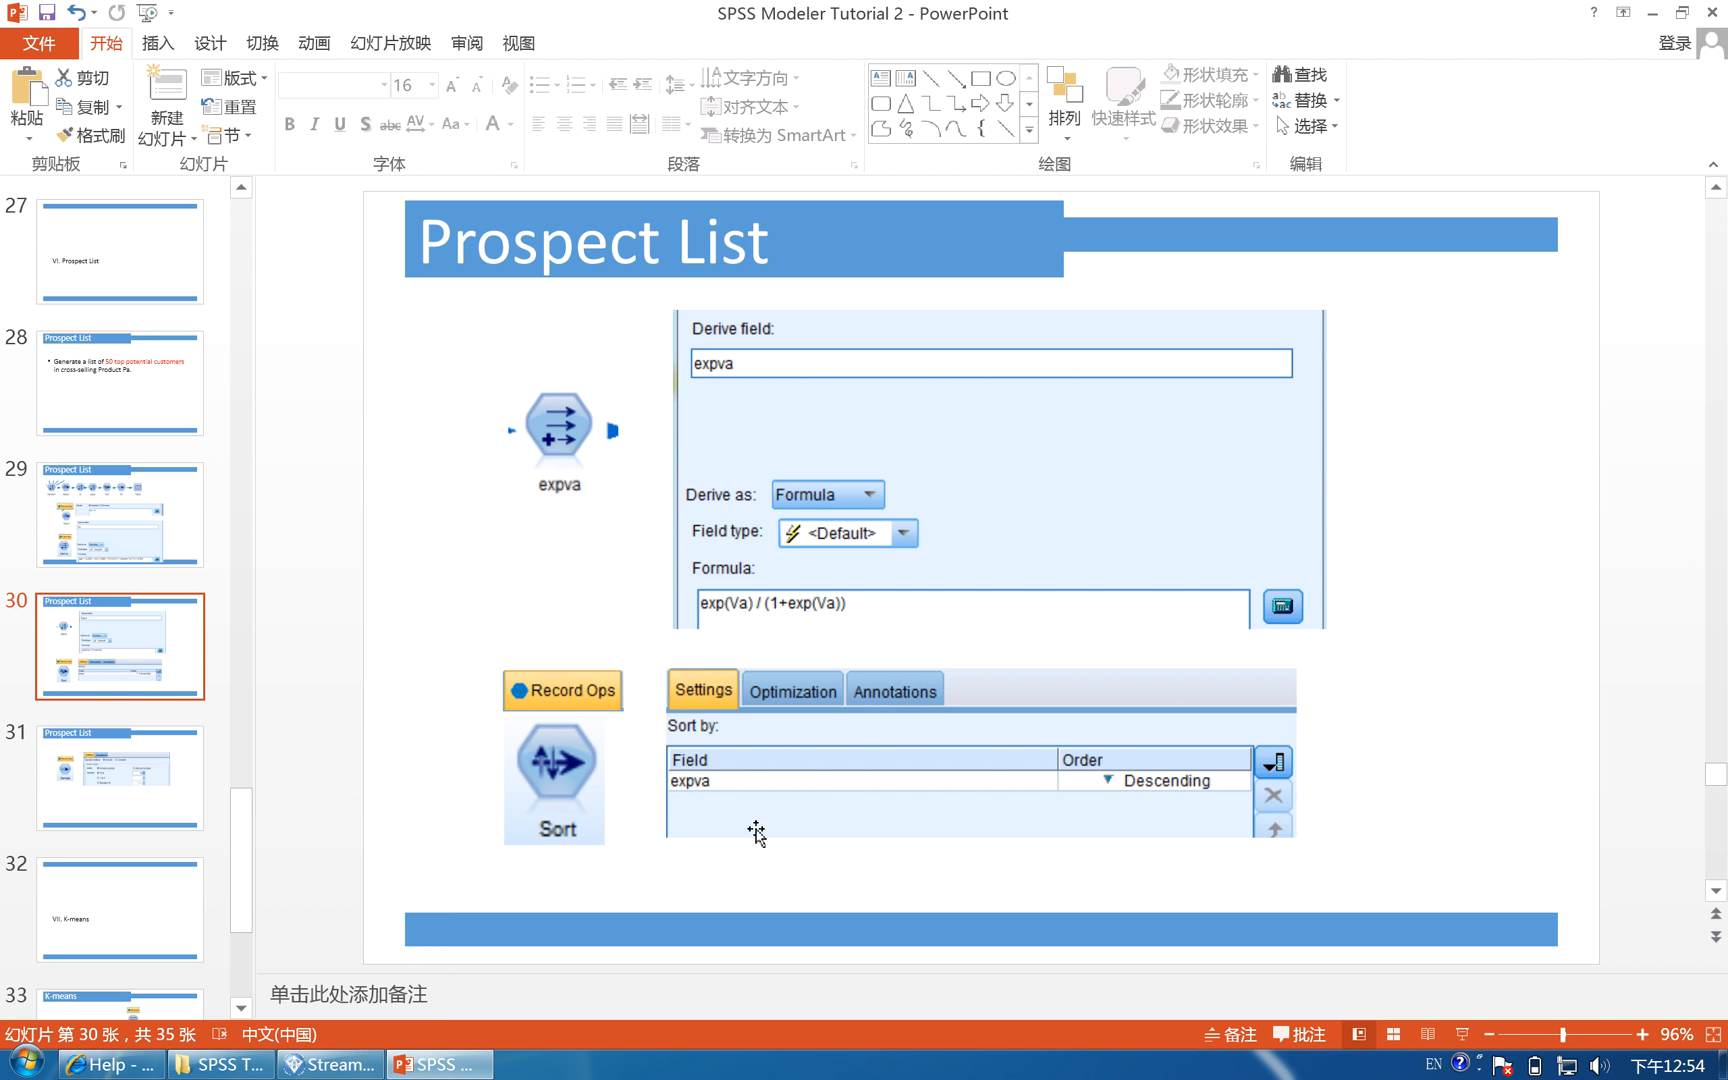
{"action": "left_click", "coordinate": [113, 773]}
{"action": "left_click", "coordinate": [119, 662]}
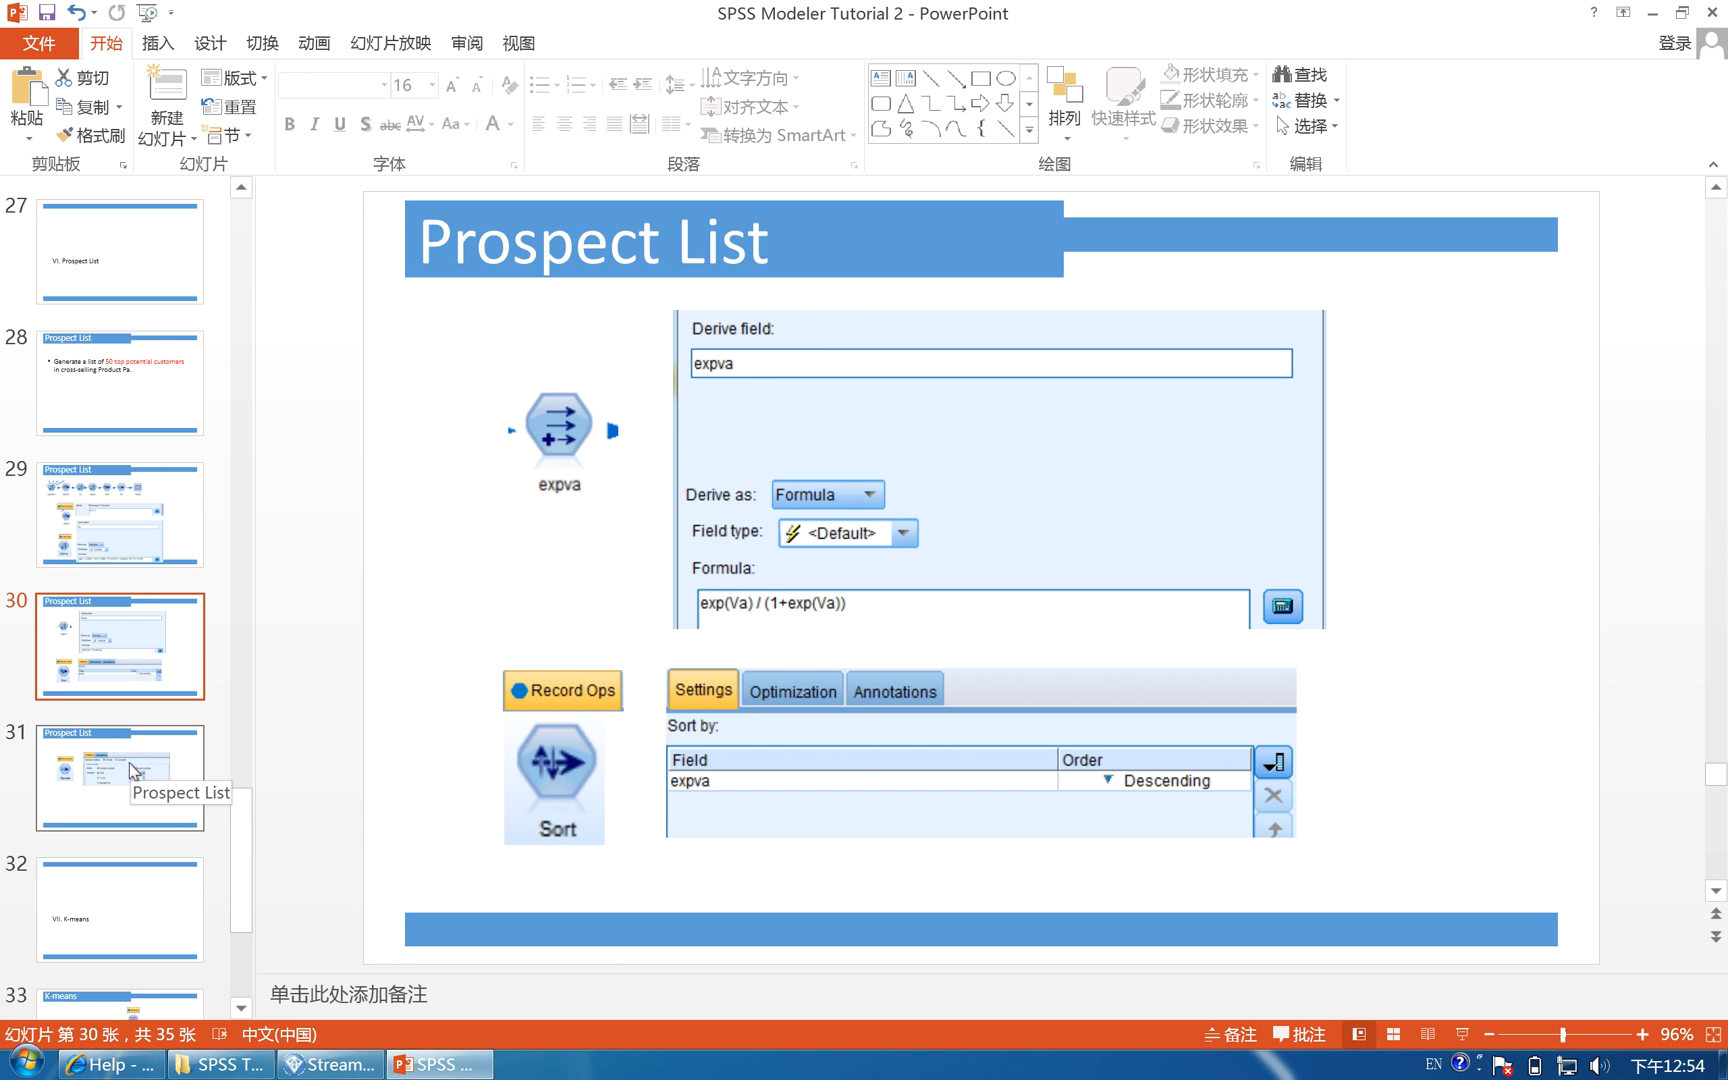
{"action": "left_click", "coordinate": [330, 1064]}
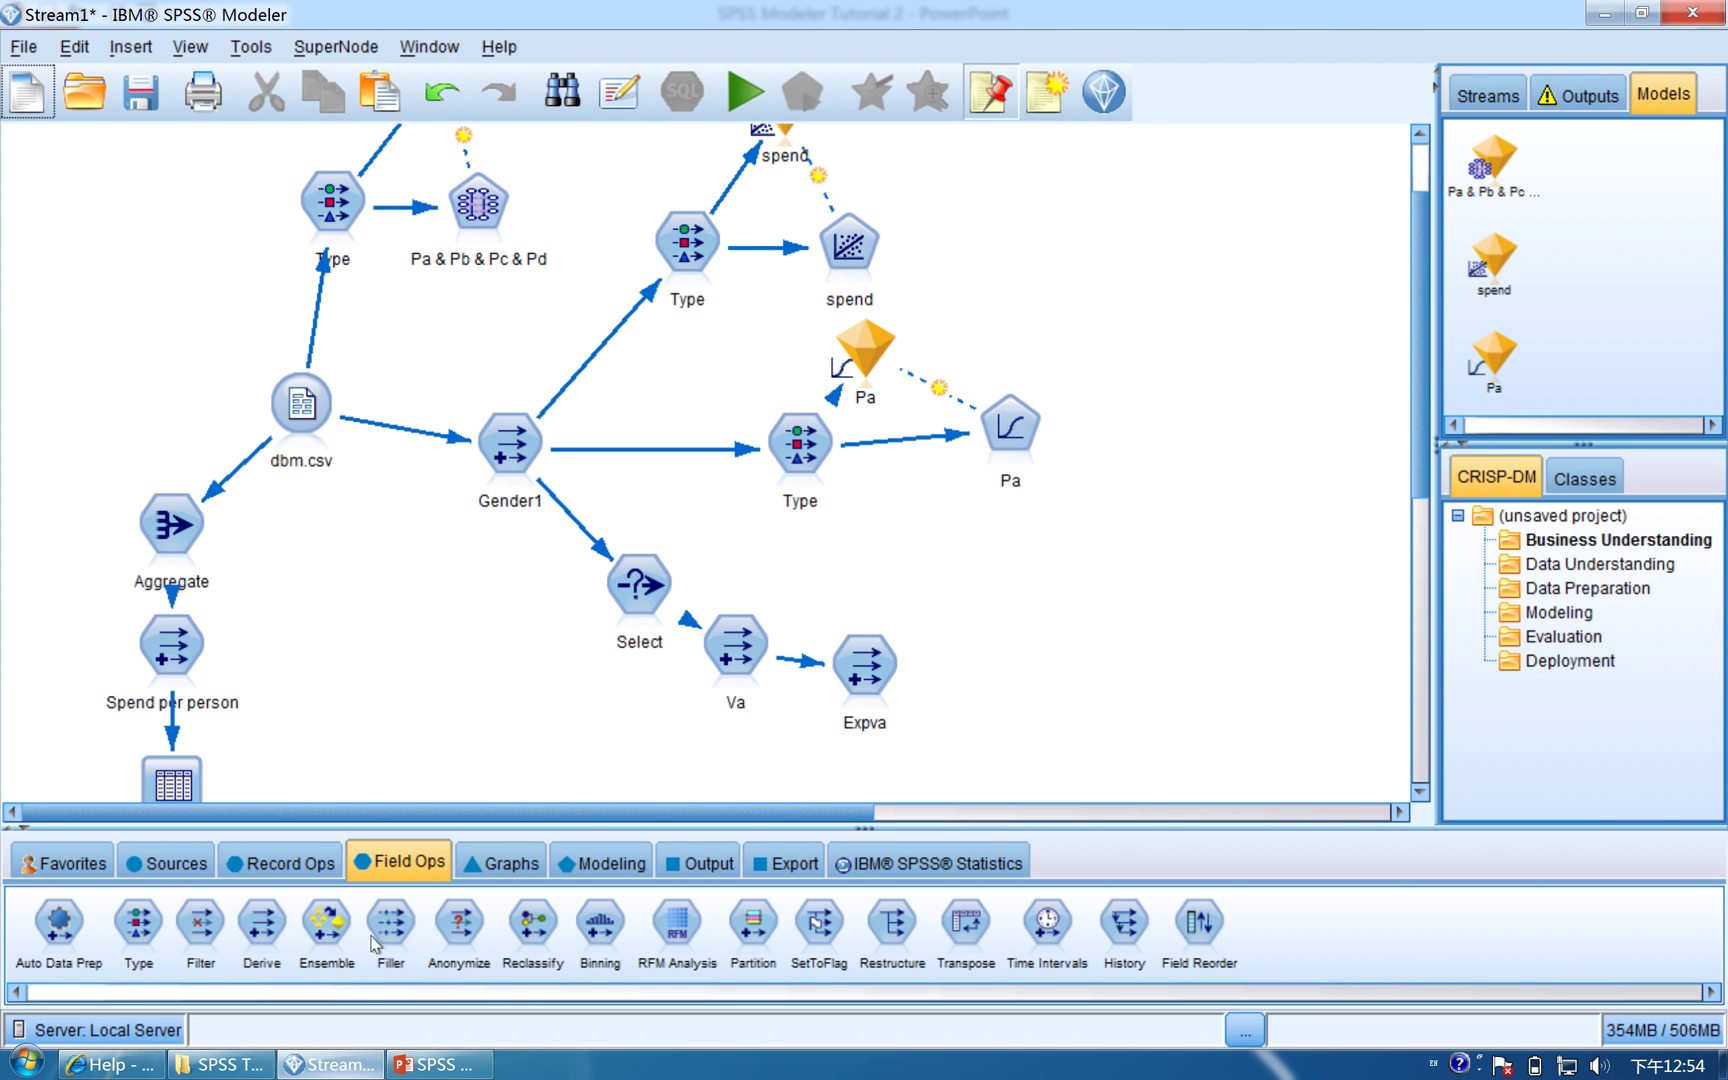
Place a Sort node from Record Ops right of Expva and connect Expva into it
{"action": "left_click", "coordinate": [236, 865]}
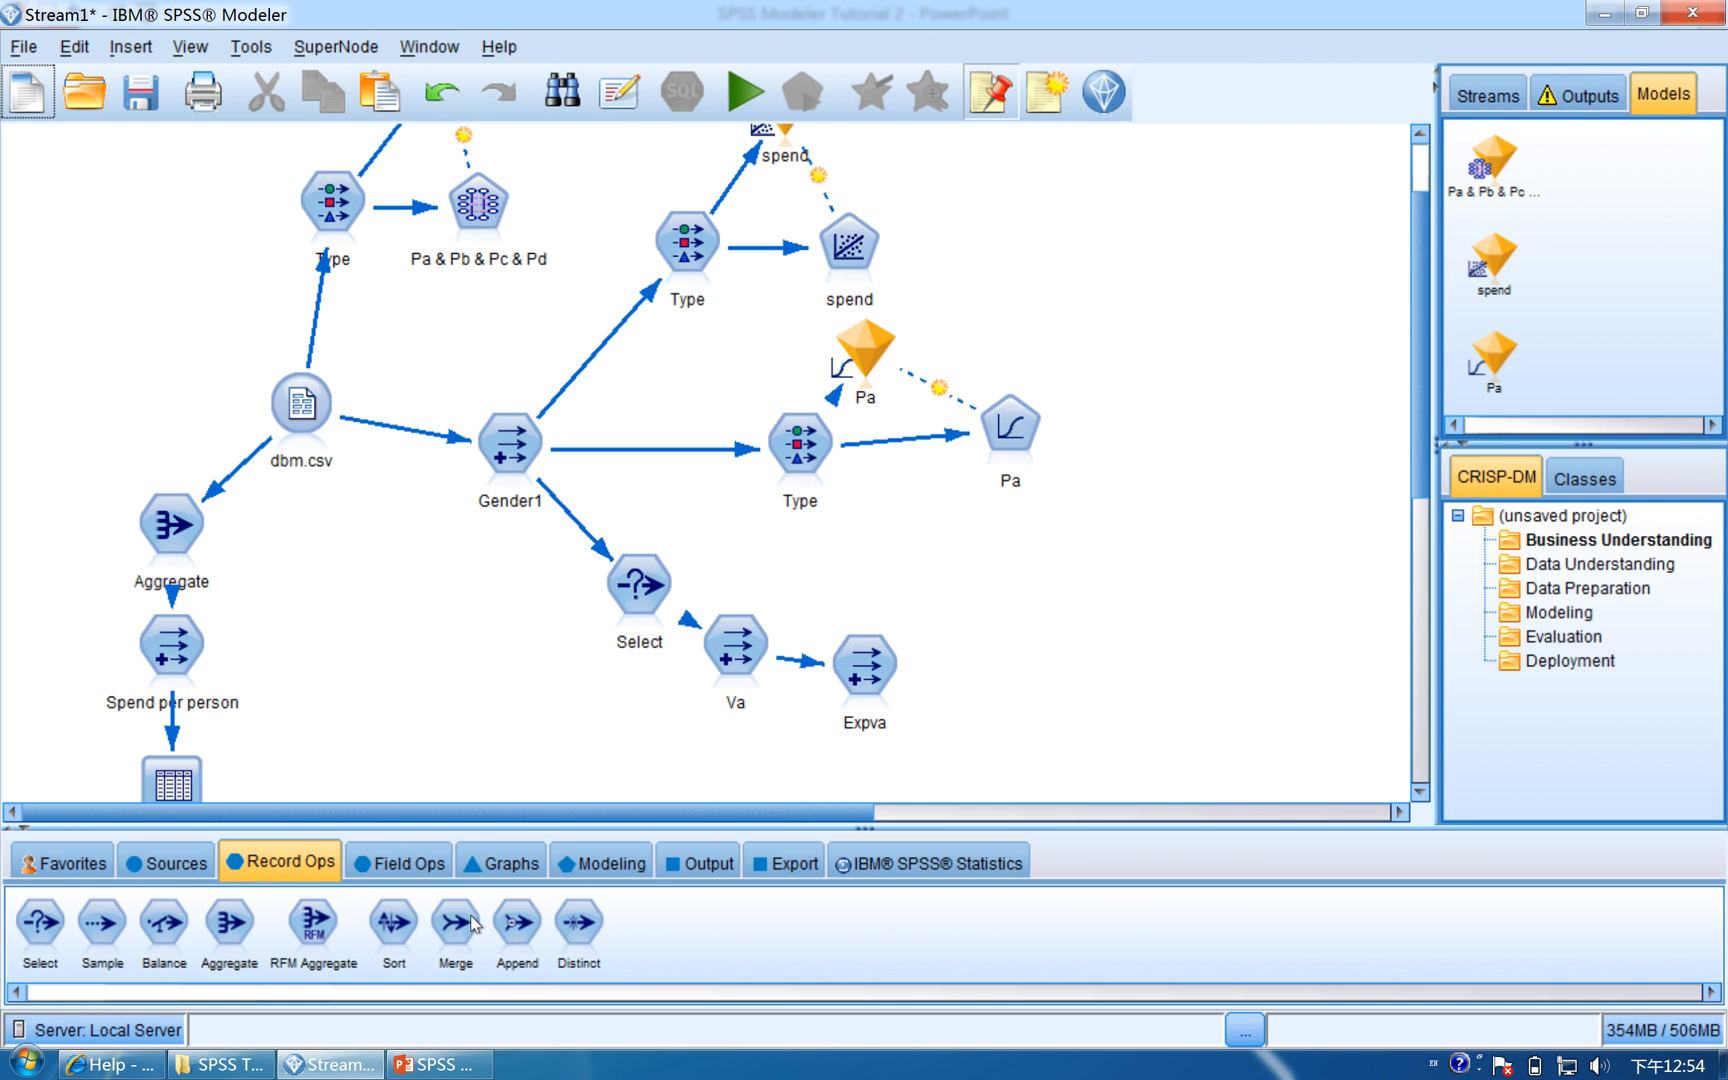
{"action": "left_click", "coordinate": [393, 925]}
{"action": "left_click", "coordinate": [979, 675]}
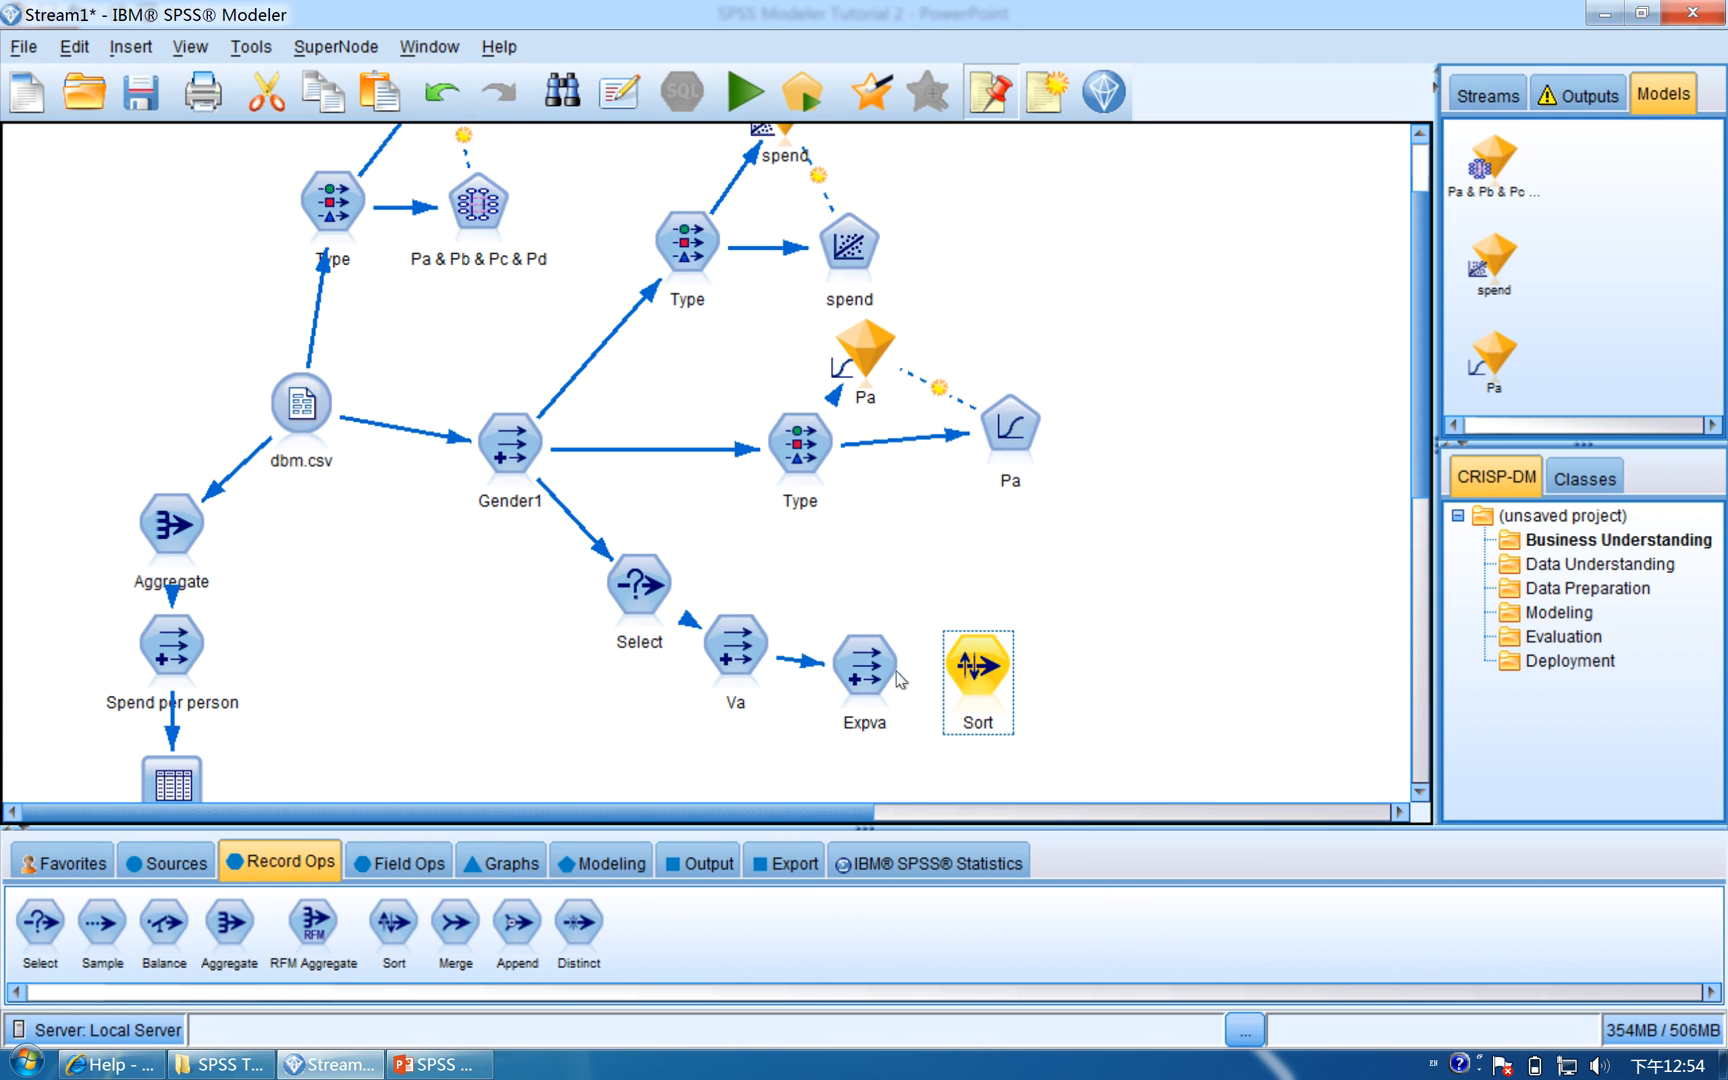
{"action": "right_click", "coordinate": [871, 668]}
{"action": "left_click", "coordinate": [946, 146]}
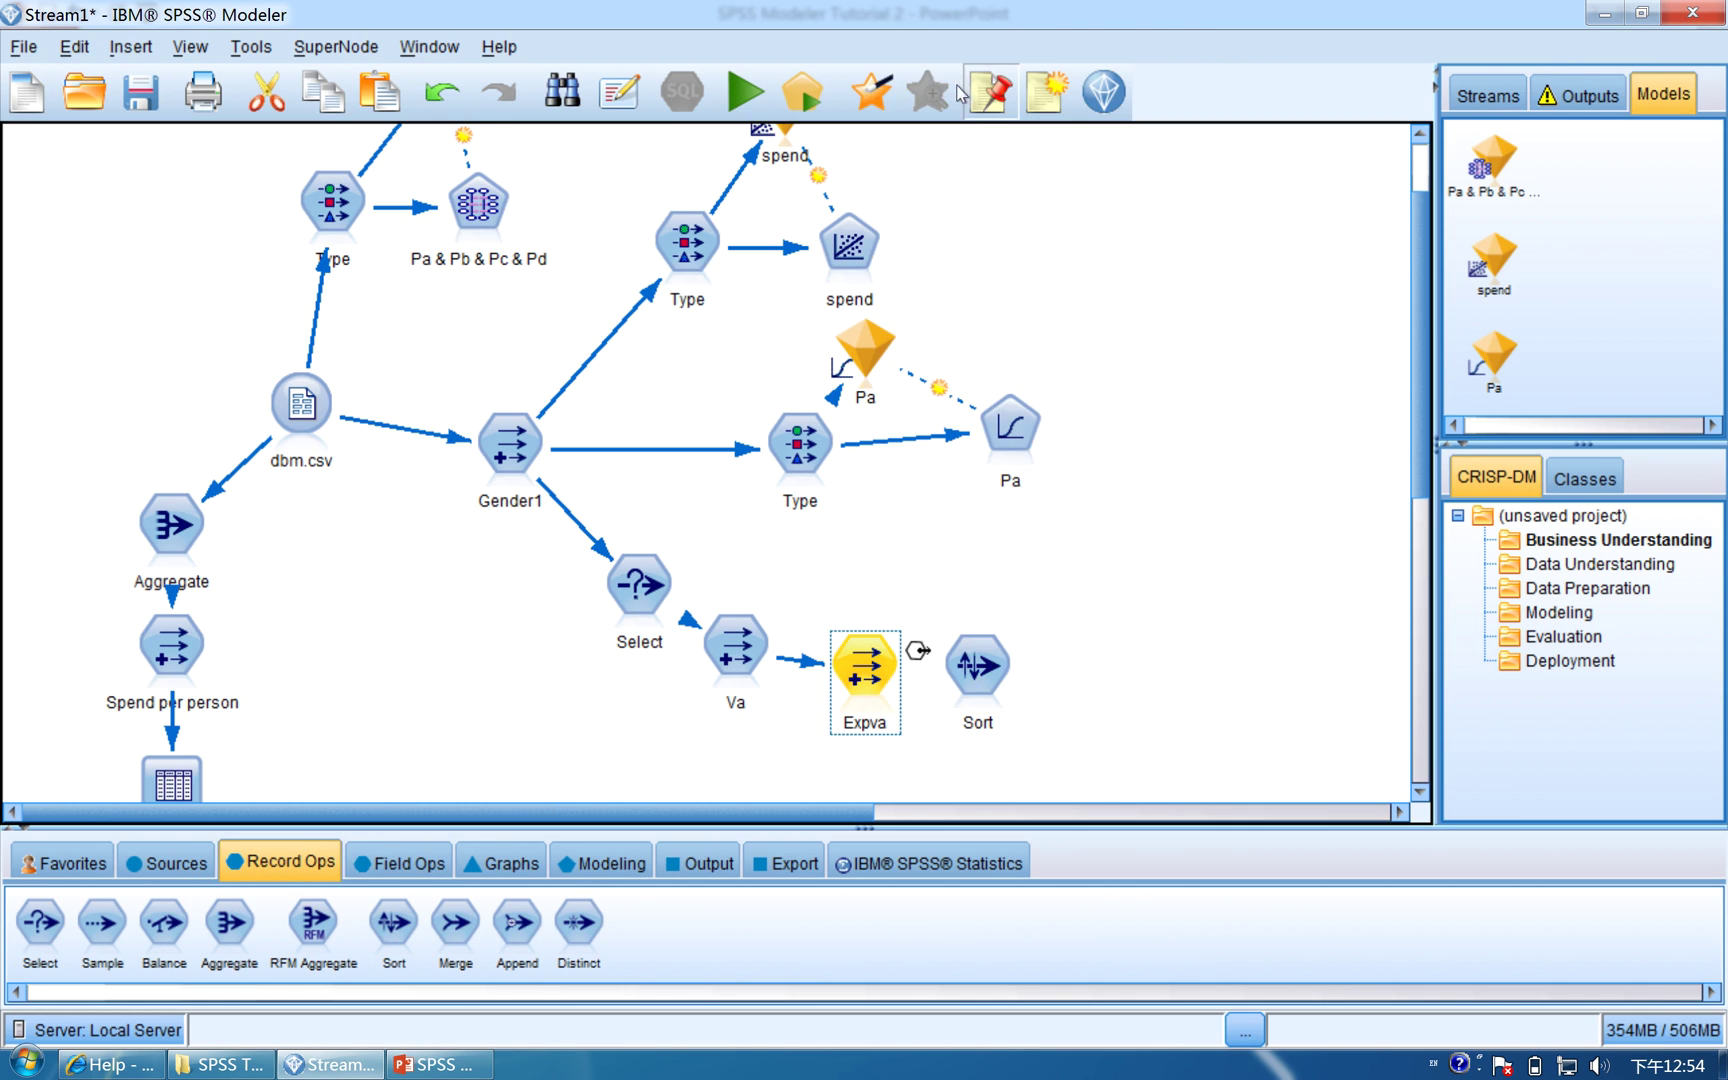
{"action": "left_click", "coordinate": [976, 669]}
Set the Sort node to order by Expva descending, apply it and reopen its settings
{"action": "double_click", "coordinate": [975, 669]}
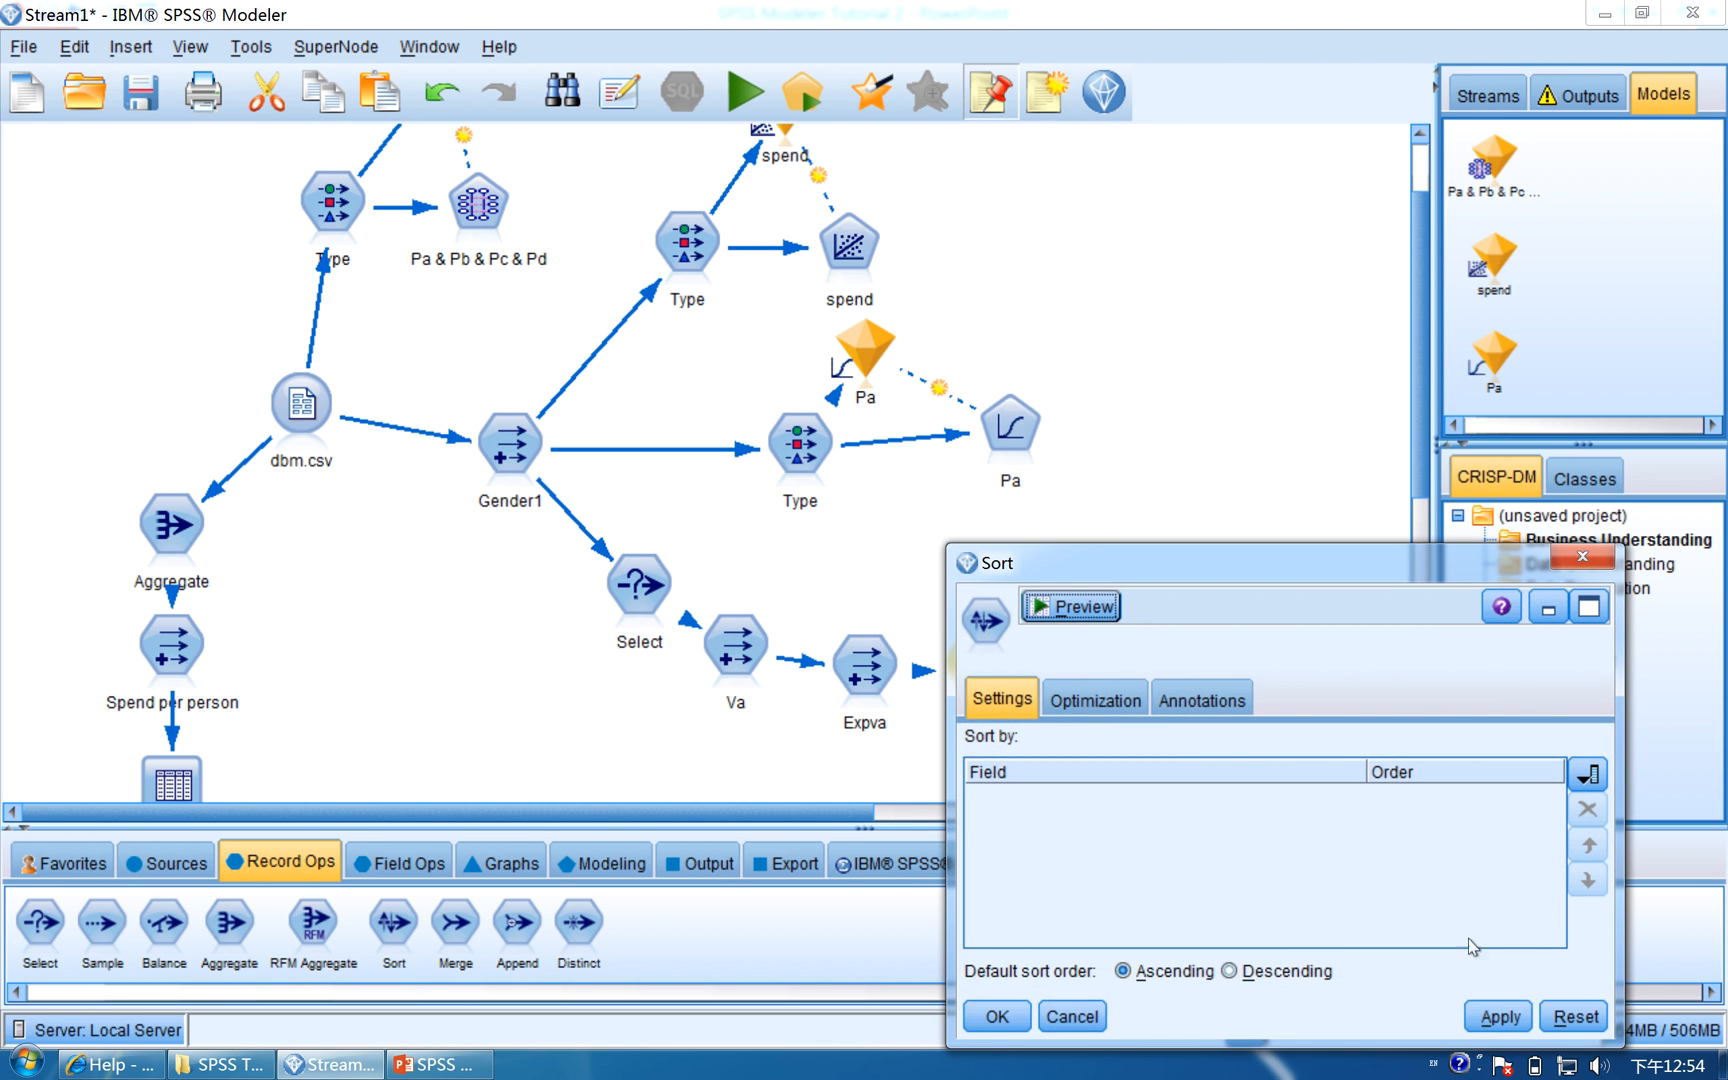
{"action": "left_click", "coordinate": [1588, 772]}
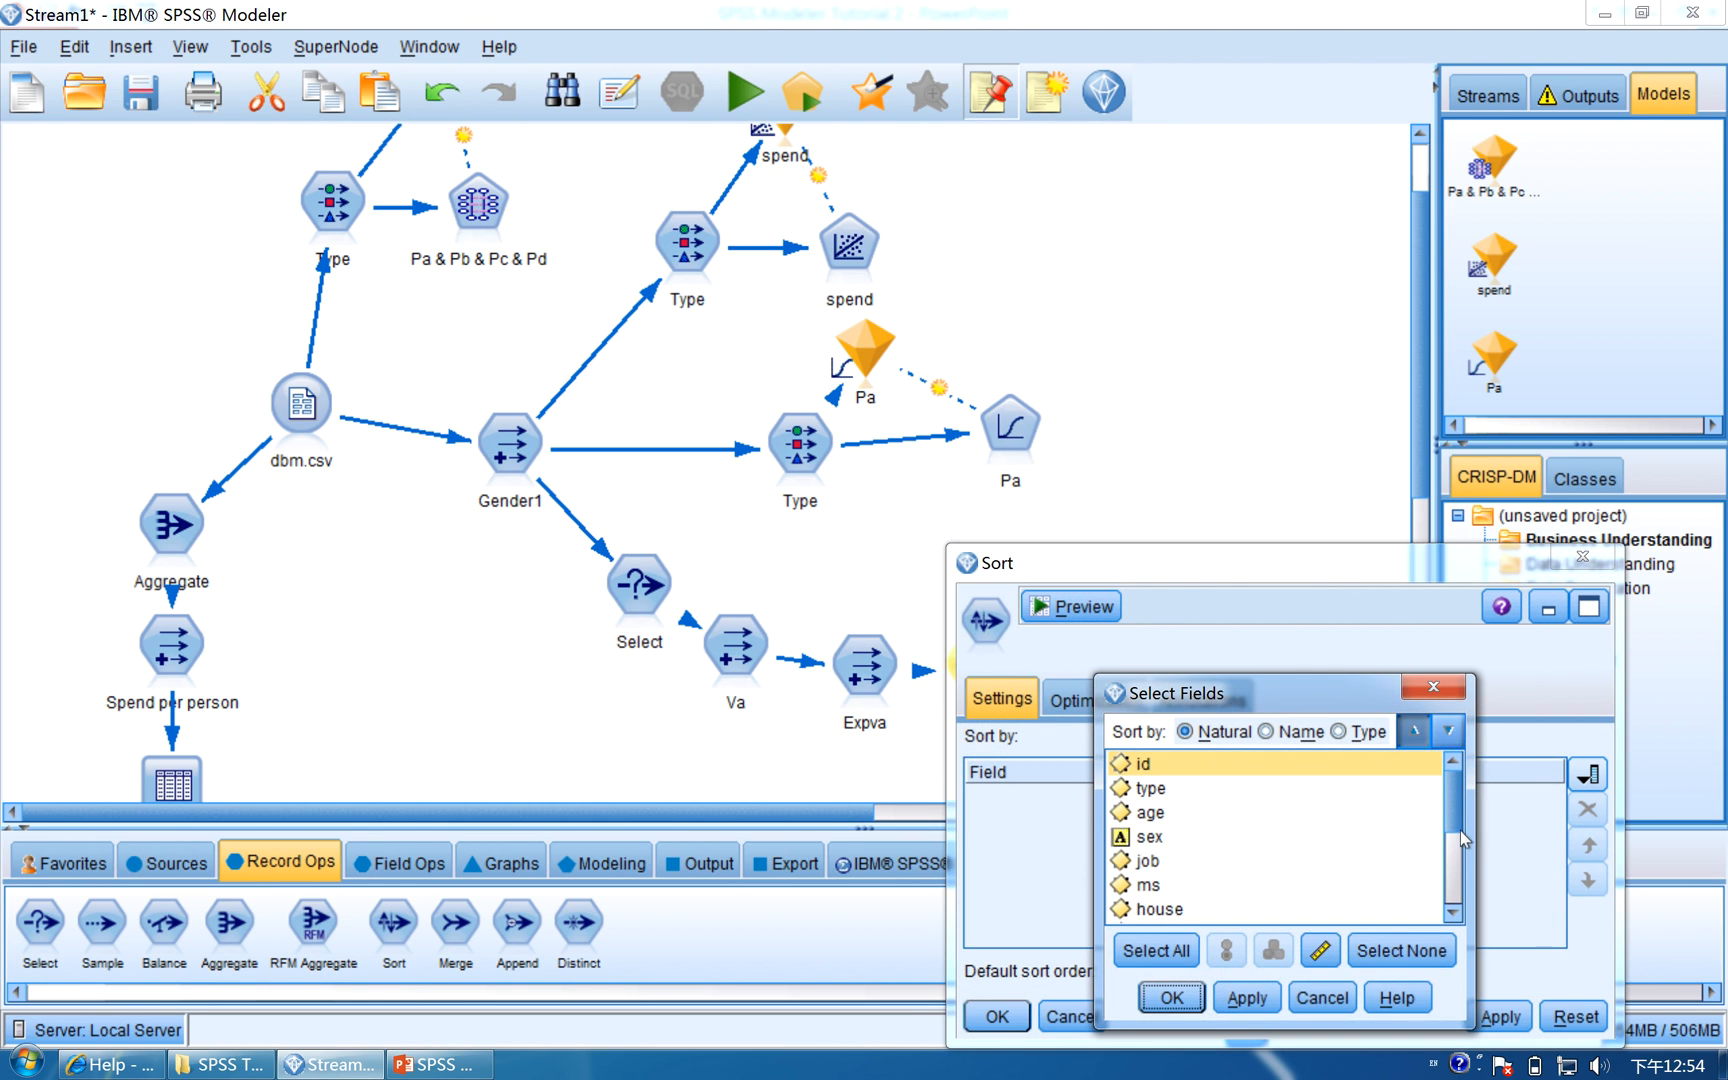
{"action": "left_click_drag", "start_coordinate": [1454, 796], "coordinate": [1454, 891]}
{"action": "double_click", "coordinate": [1253, 922]}
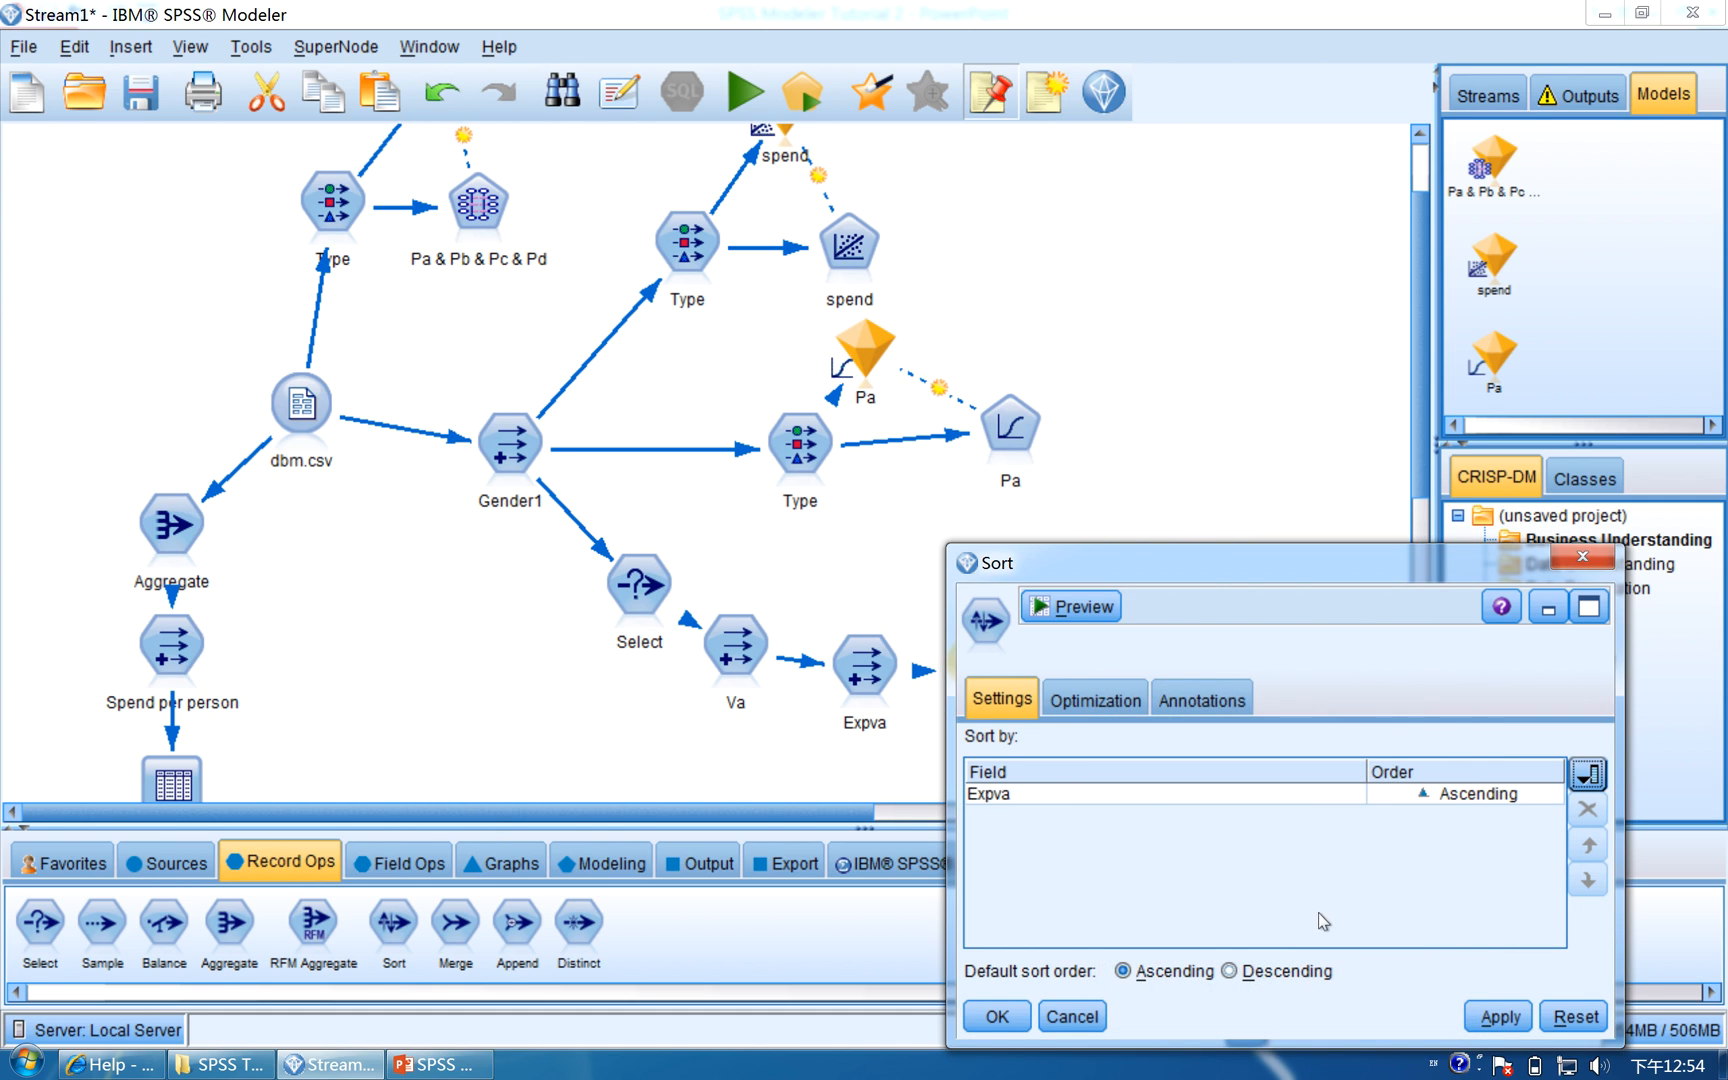
{"action": "left_click", "coordinate": [1425, 795]}
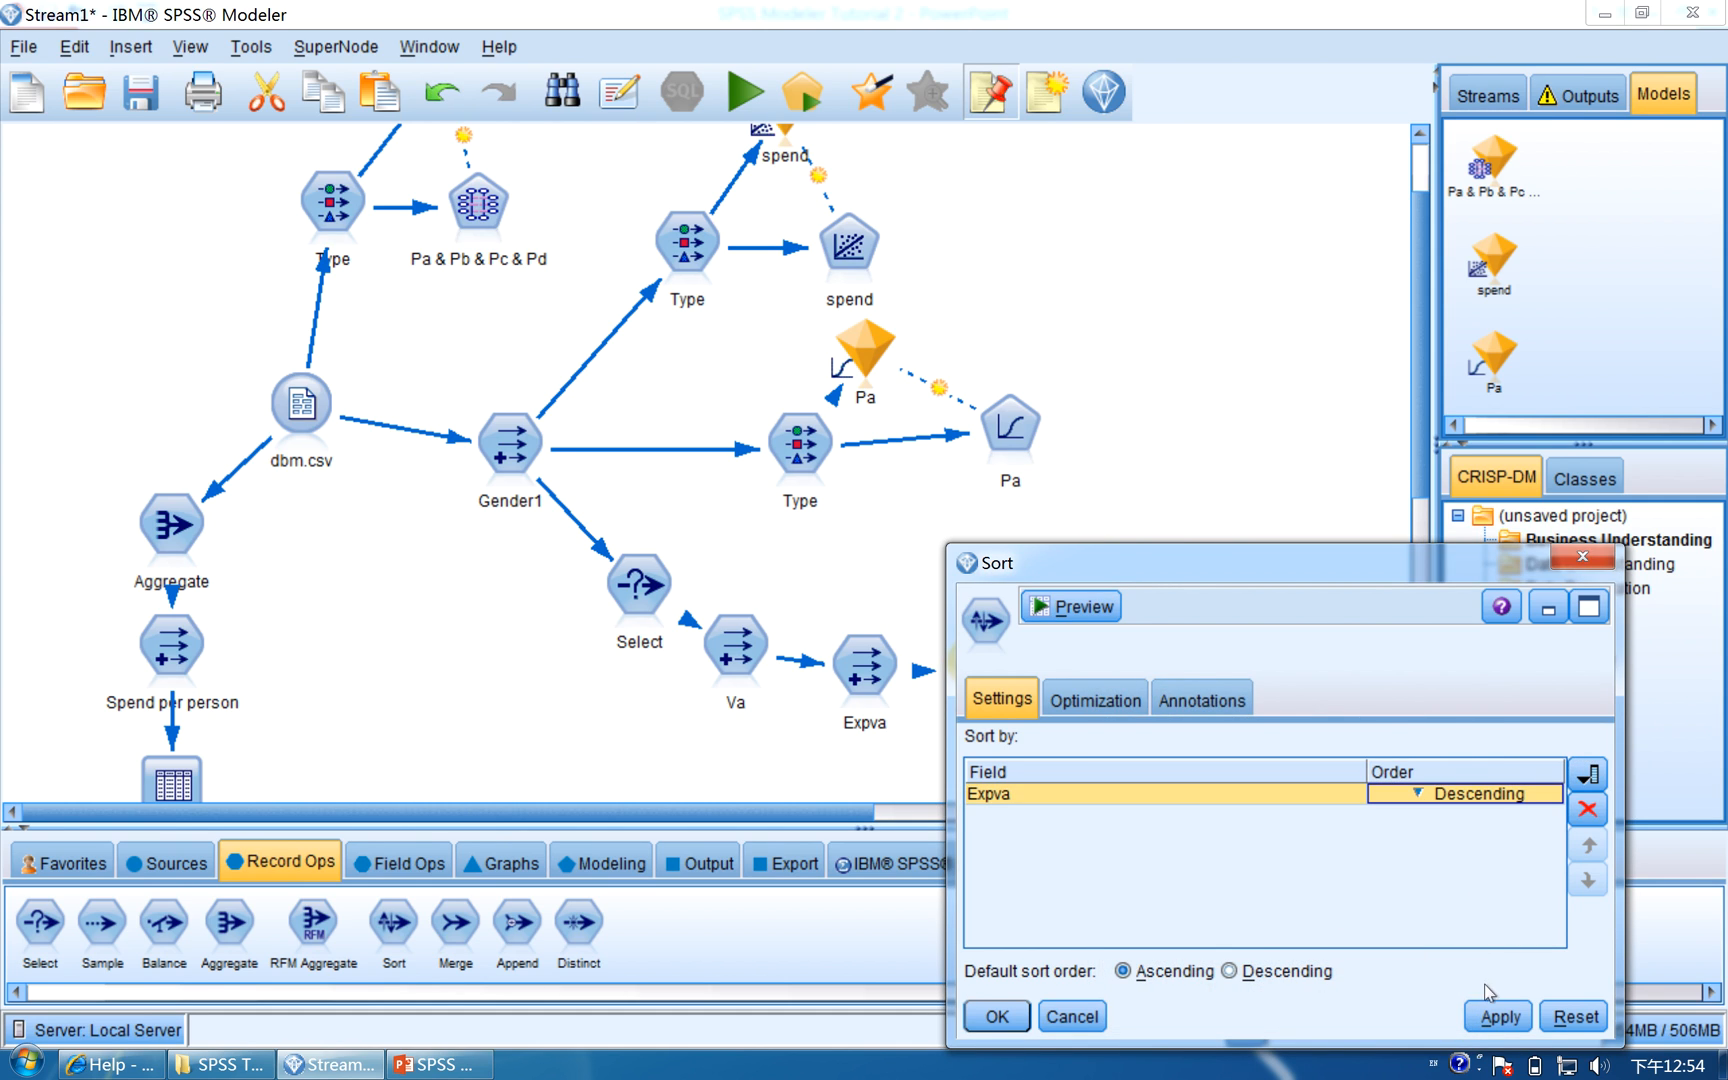
{"action": "left_click", "coordinate": [1499, 1016]}
{"action": "left_click", "coordinate": [999, 1017]}
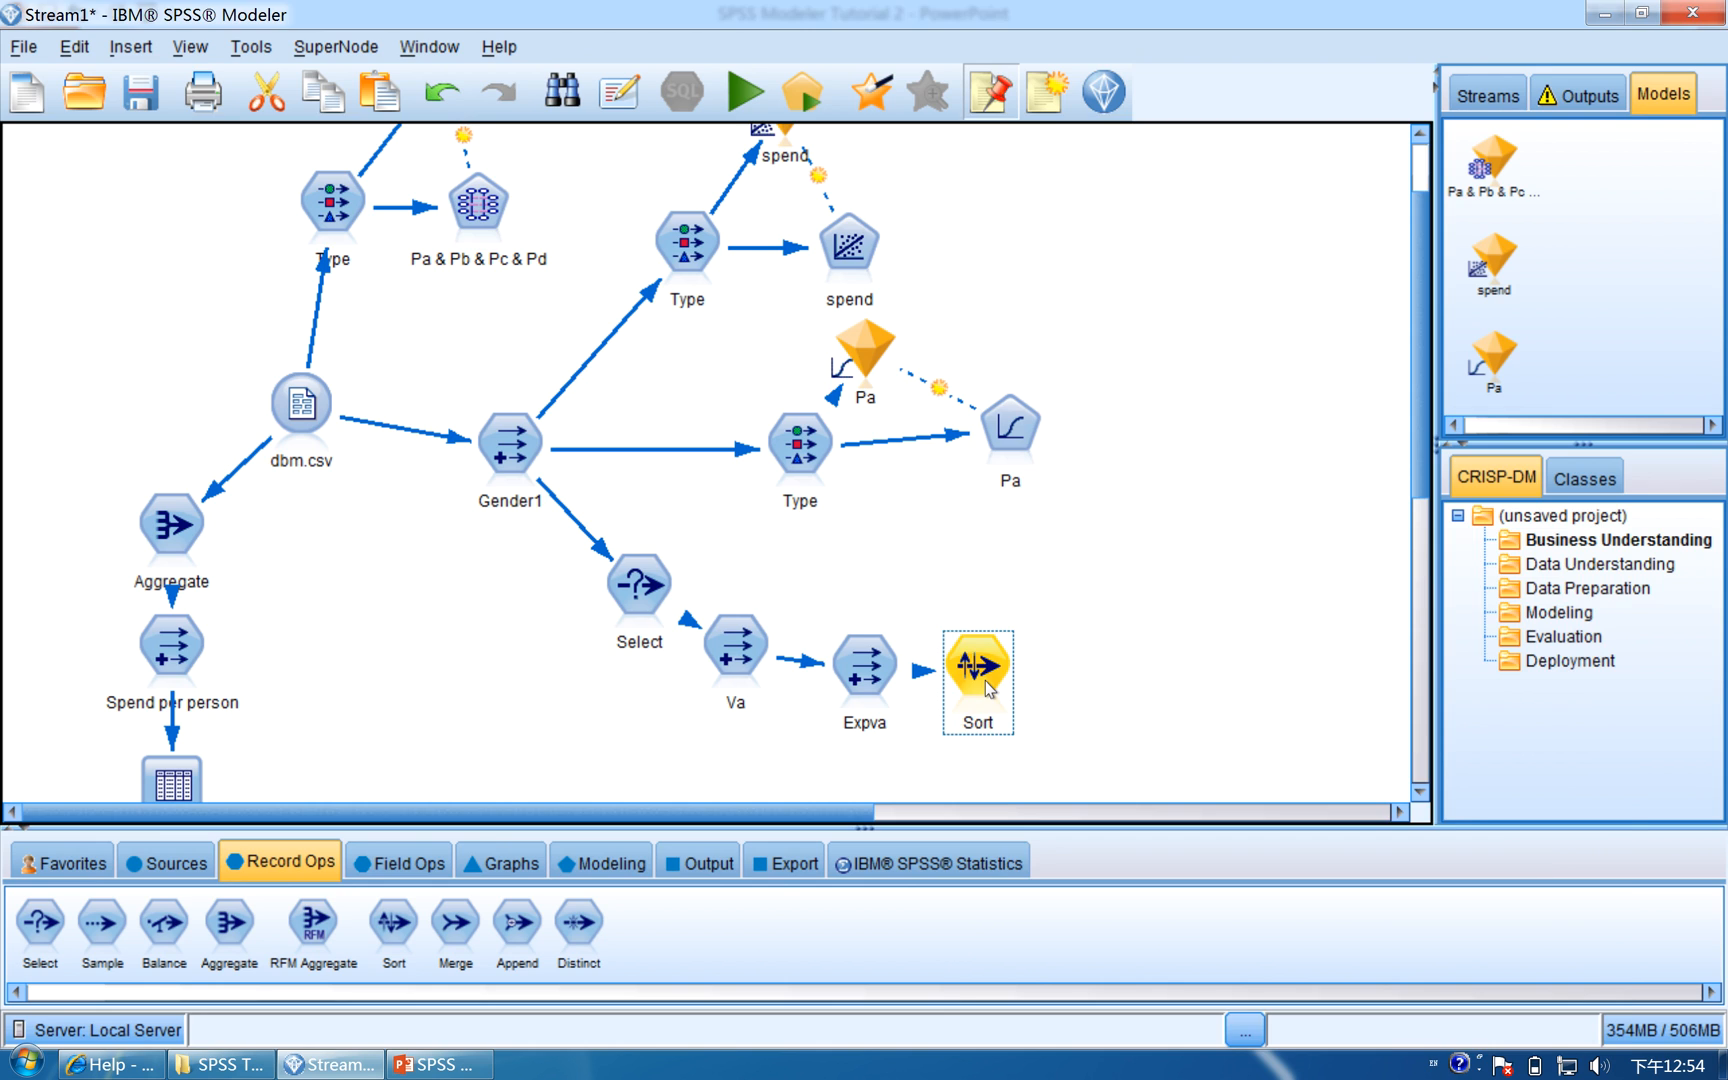
{"action": "double_click", "coordinate": [1016, 736]}
{"action": "left_click", "coordinate": [1071, 607]}
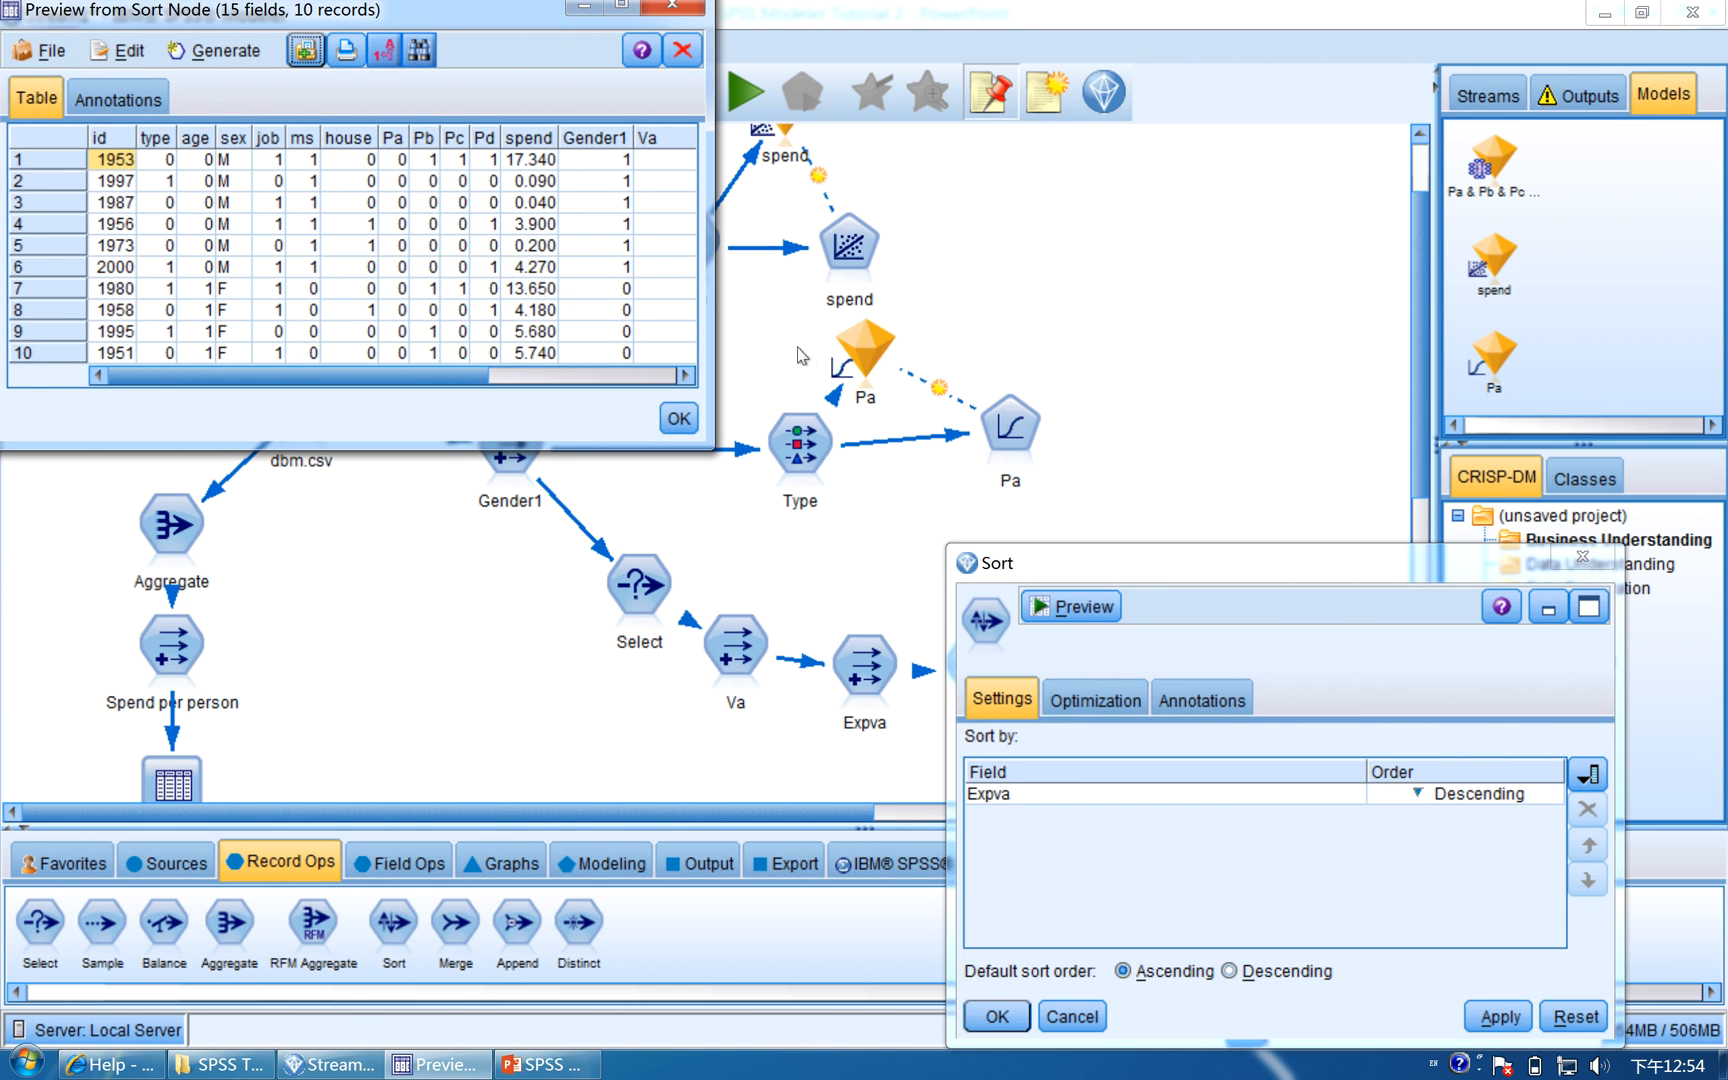
{"action": "left_click_drag", "start_coordinate": [713, 272], "coordinate": [1175, 265]}
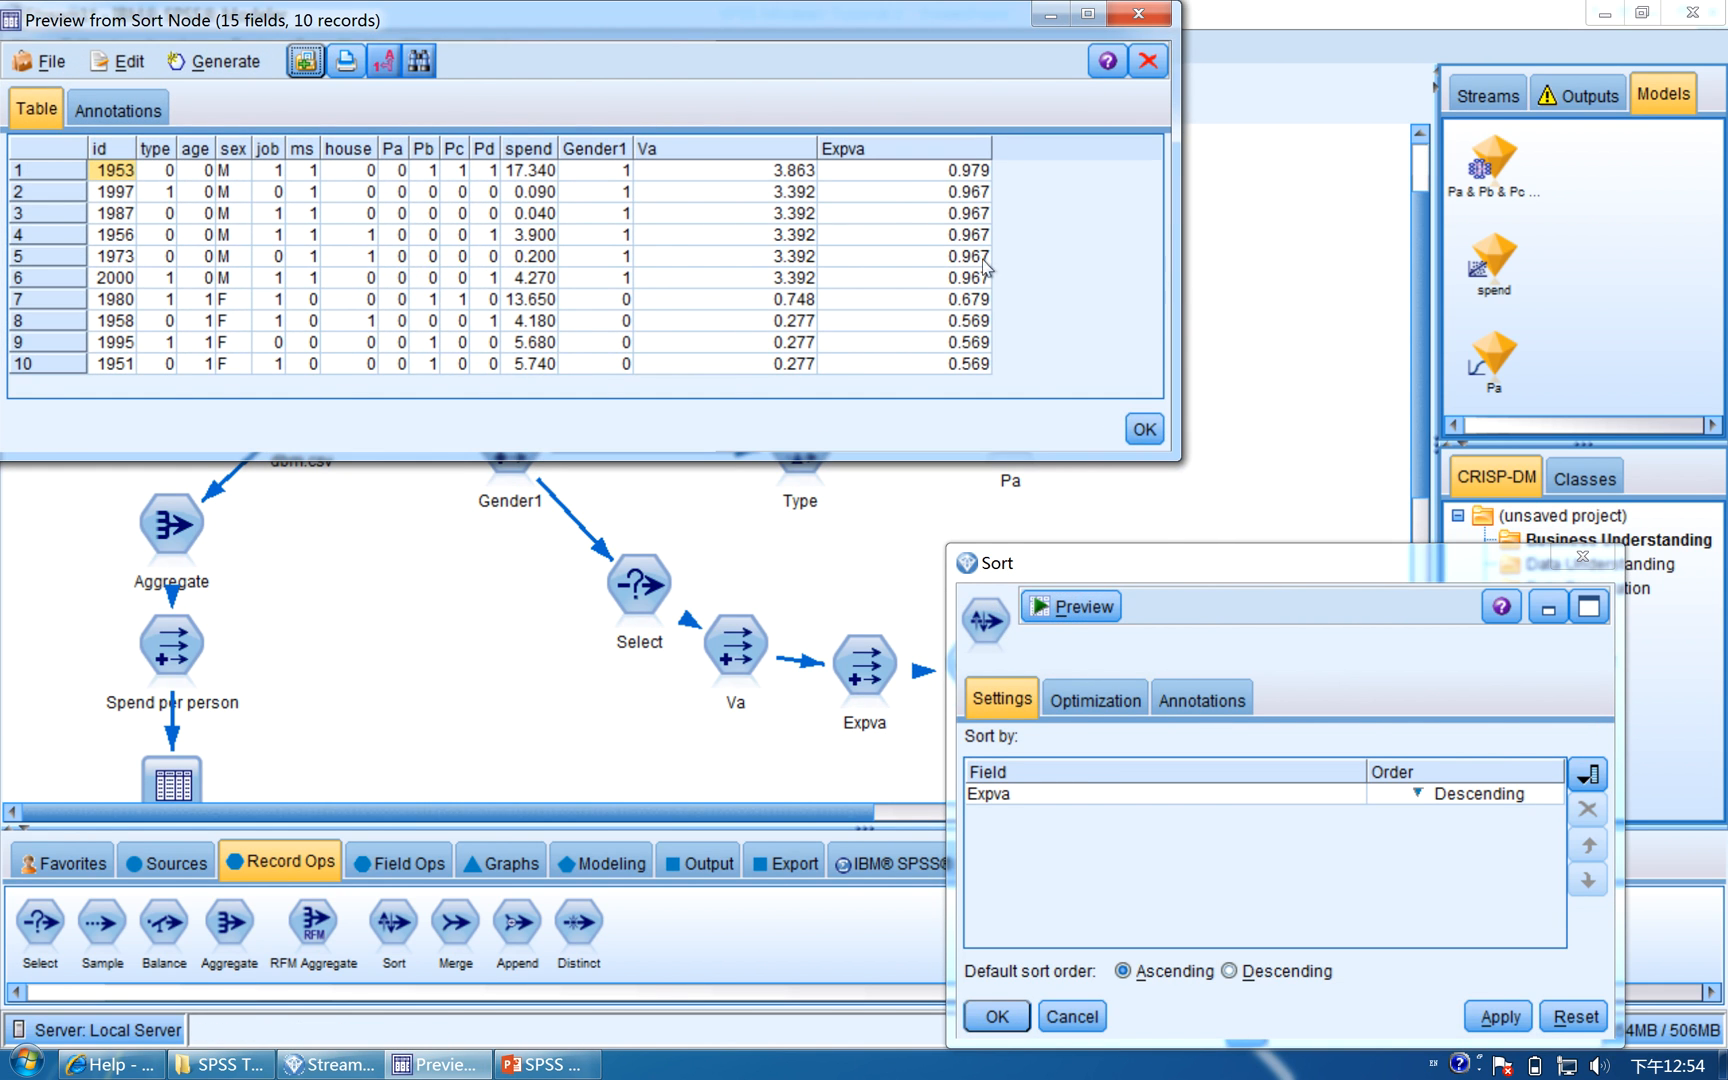
{"action": "left_click", "coordinate": [931, 174]}
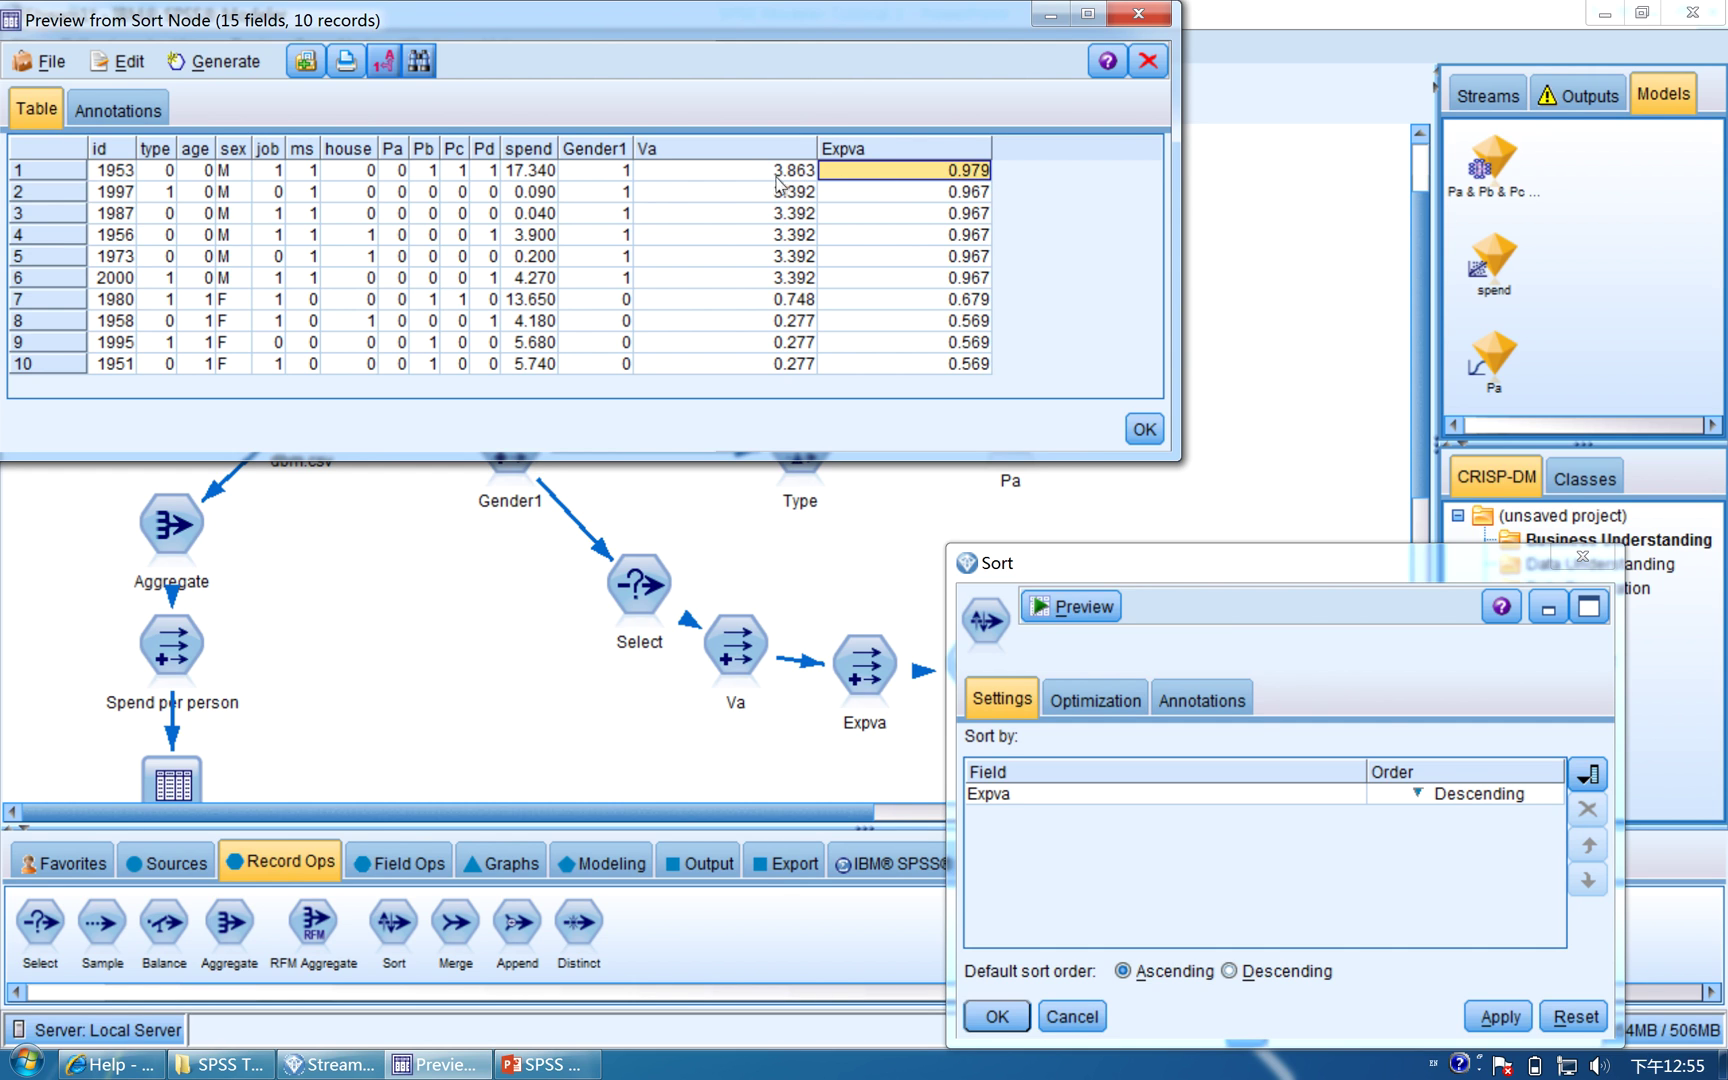
{"action": "left_click", "coordinate": [1148, 19]}
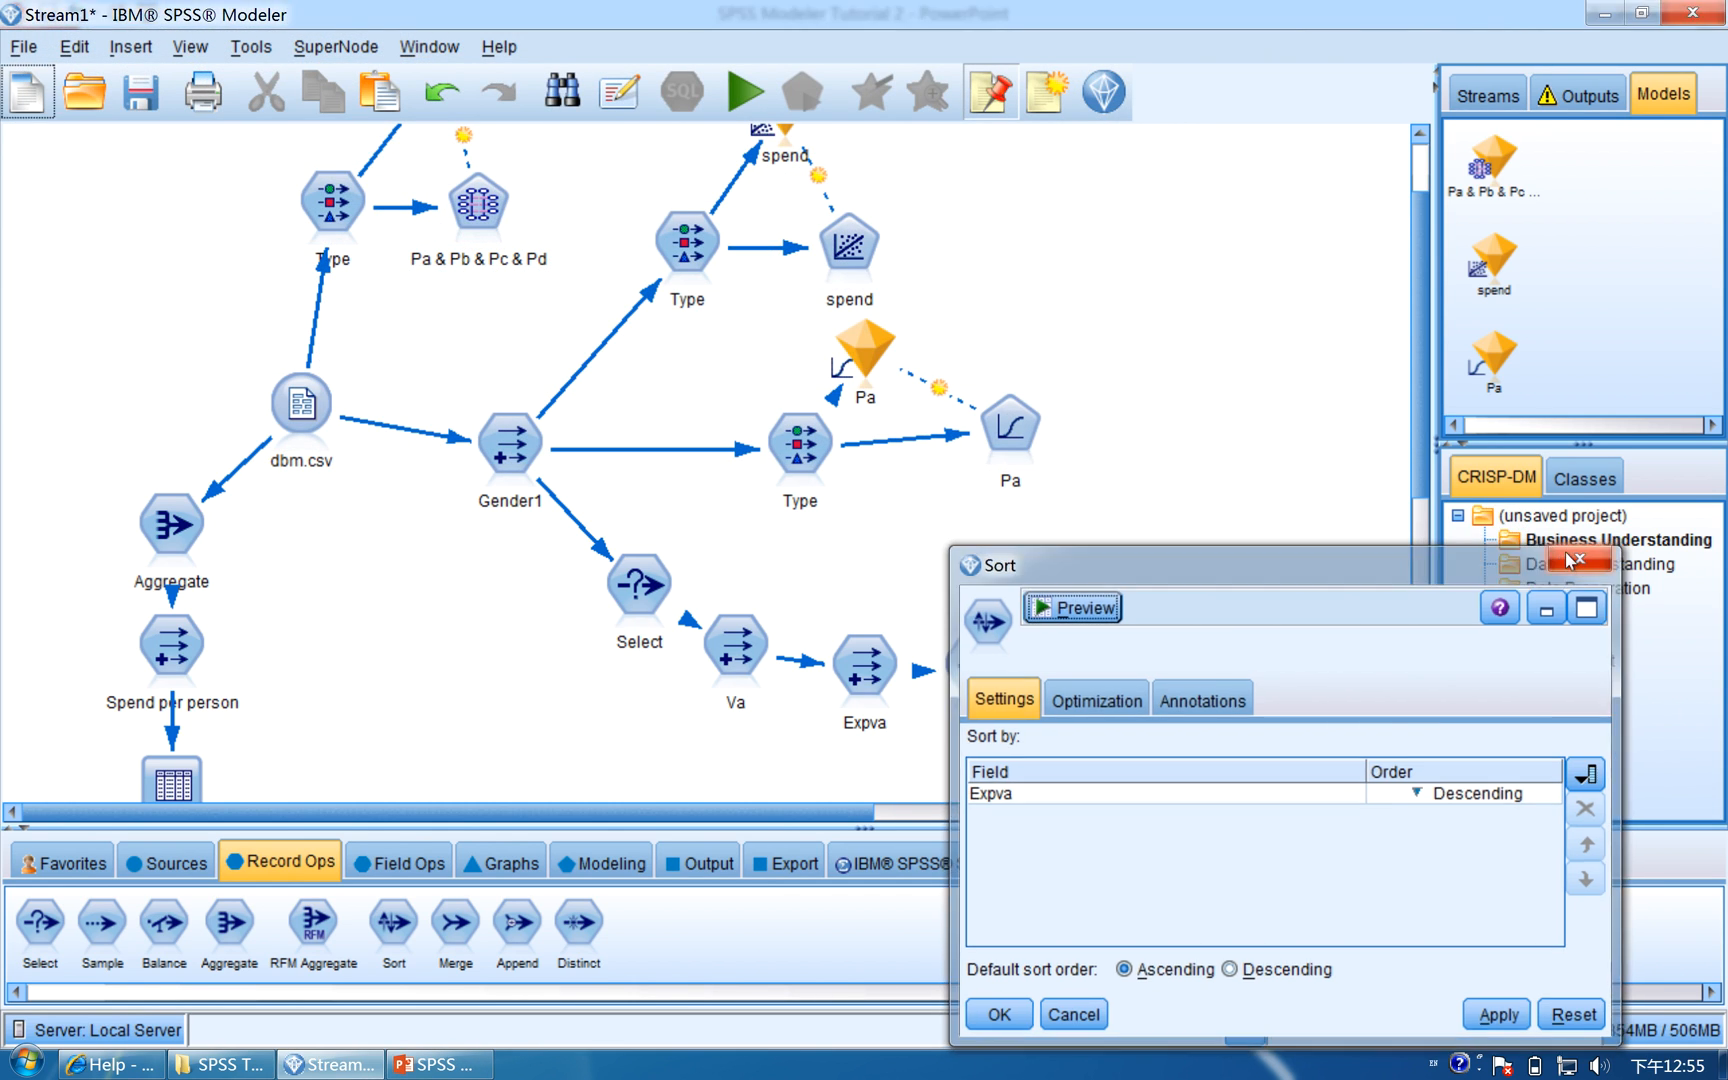
{"action": "left_click", "coordinate": [1573, 556]}
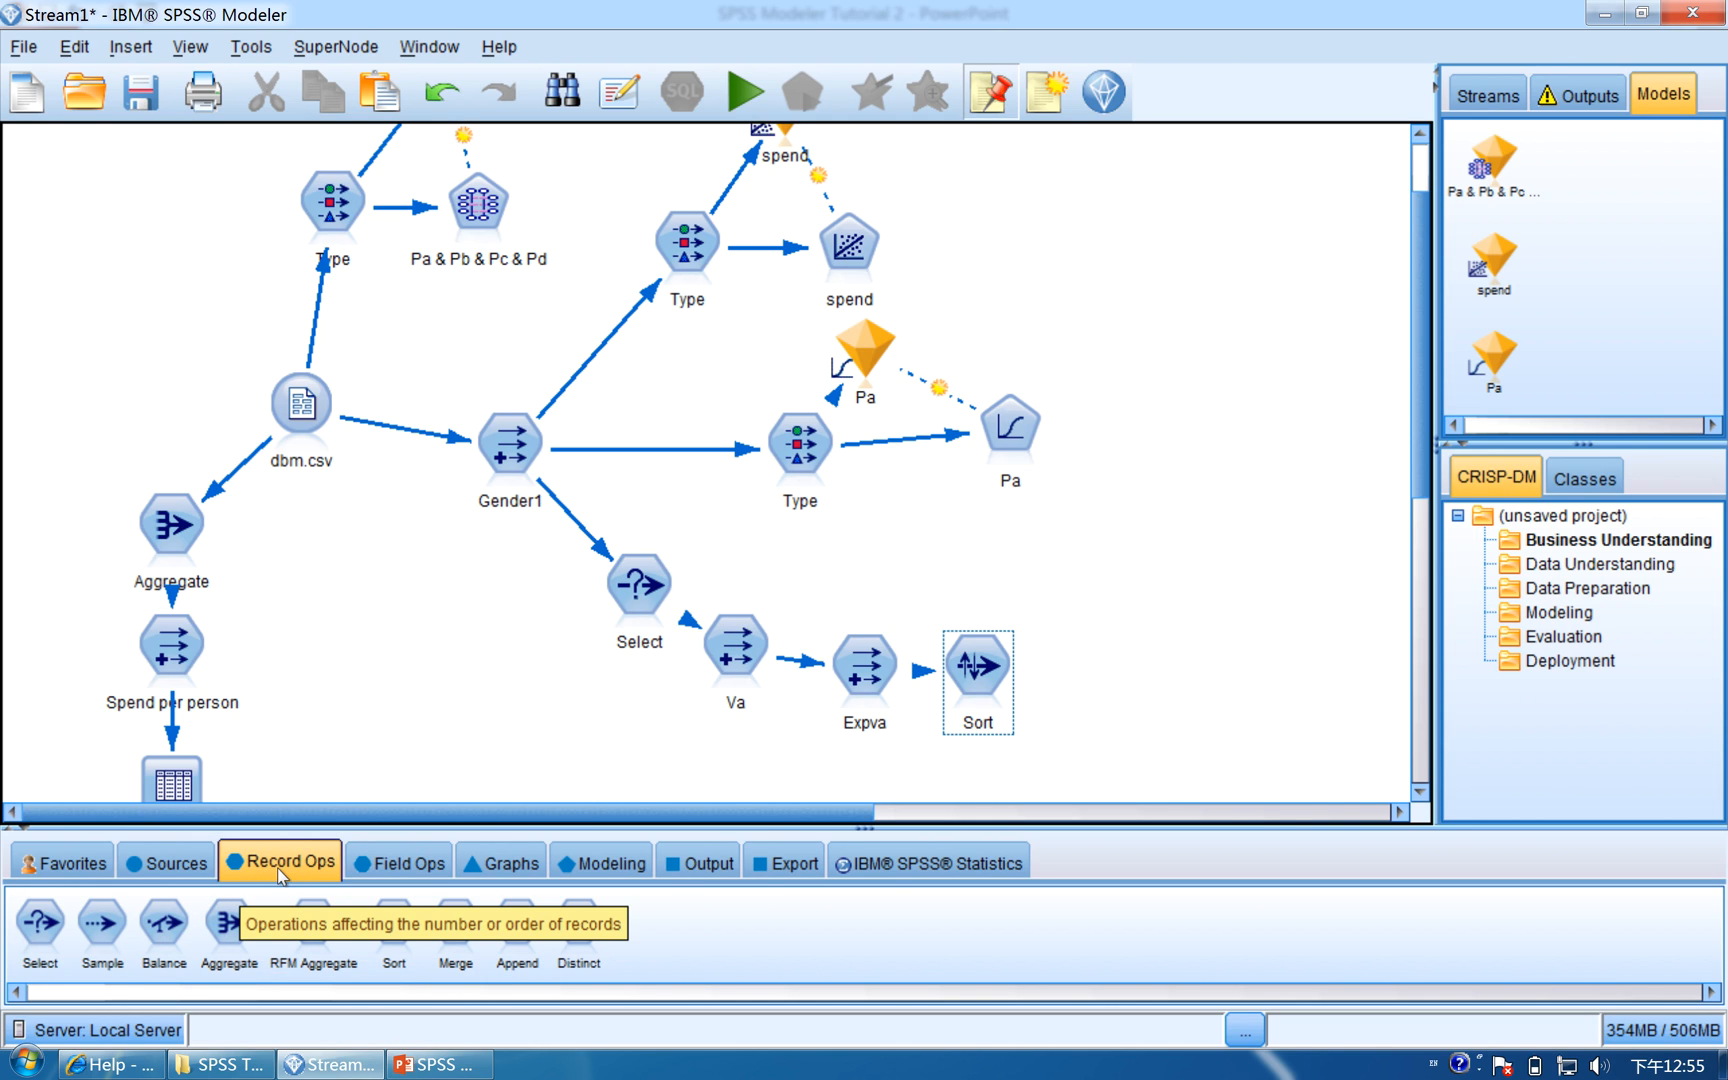
Insert a Sample node after Sort keeping the first 50 records instead of 10000
{"action": "left_click", "coordinate": [104, 929]}
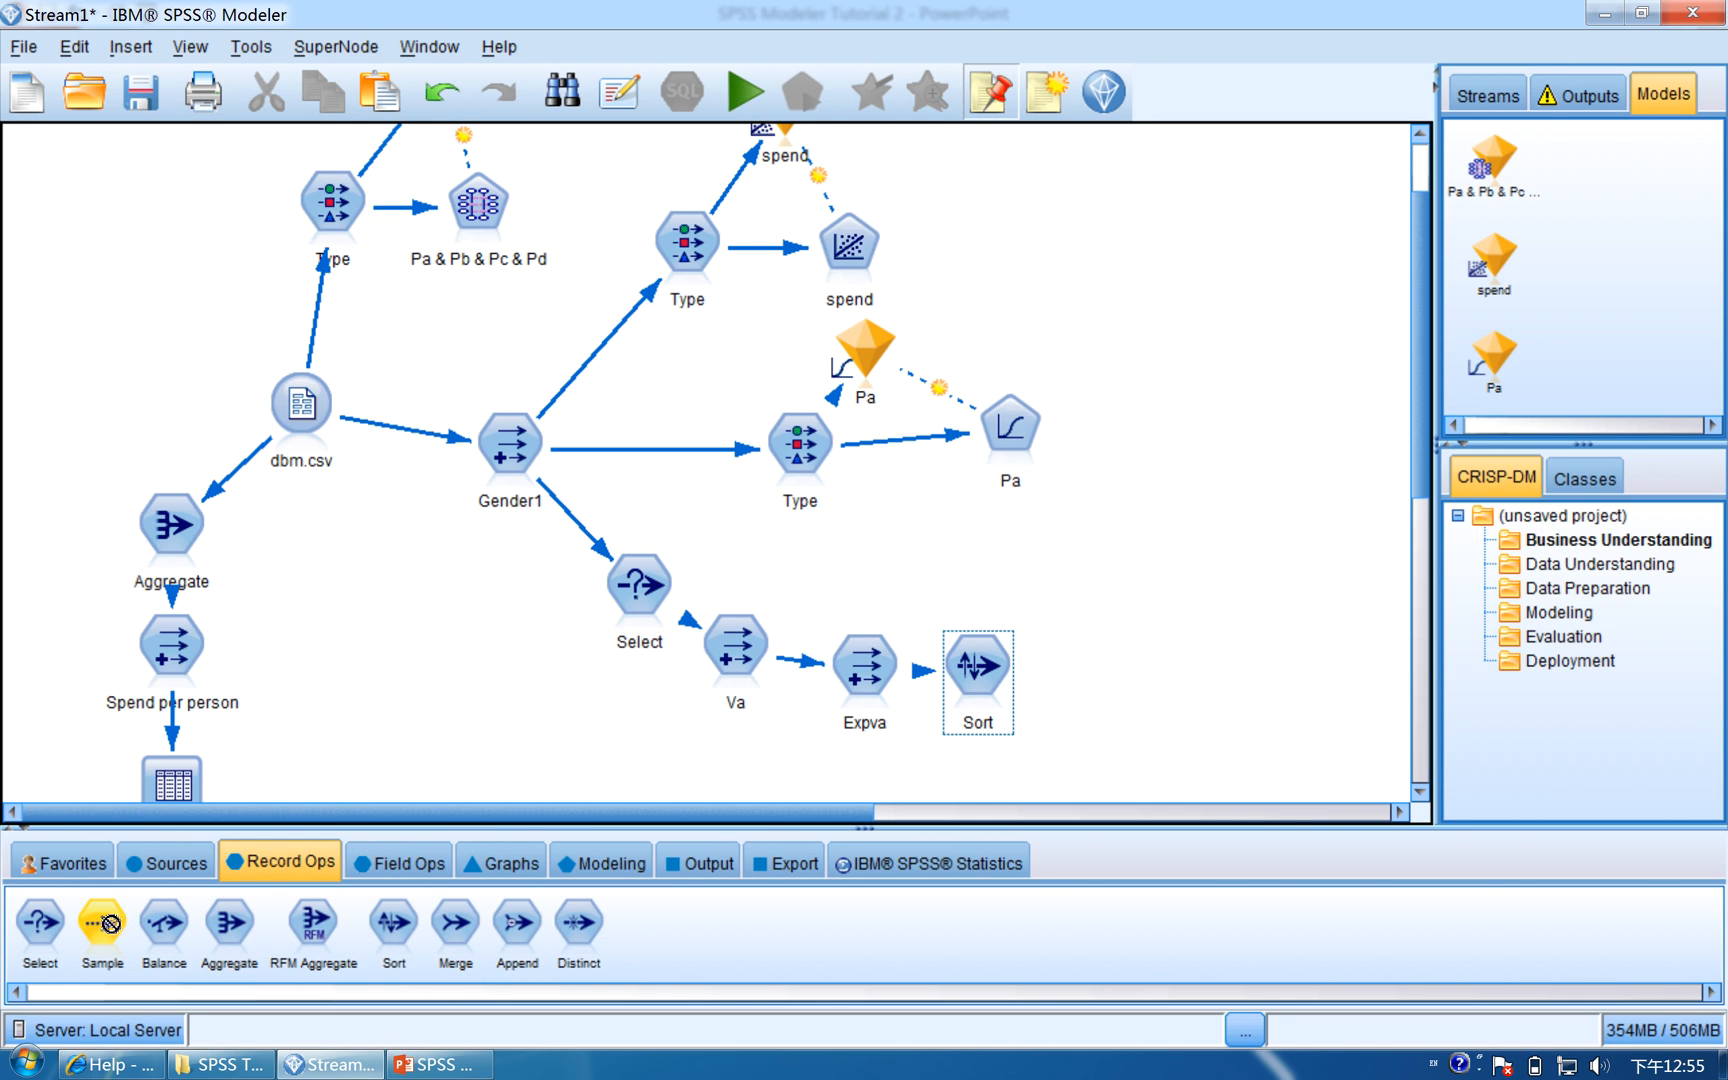
{"action": "double_click", "coordinate": [104, 928]}
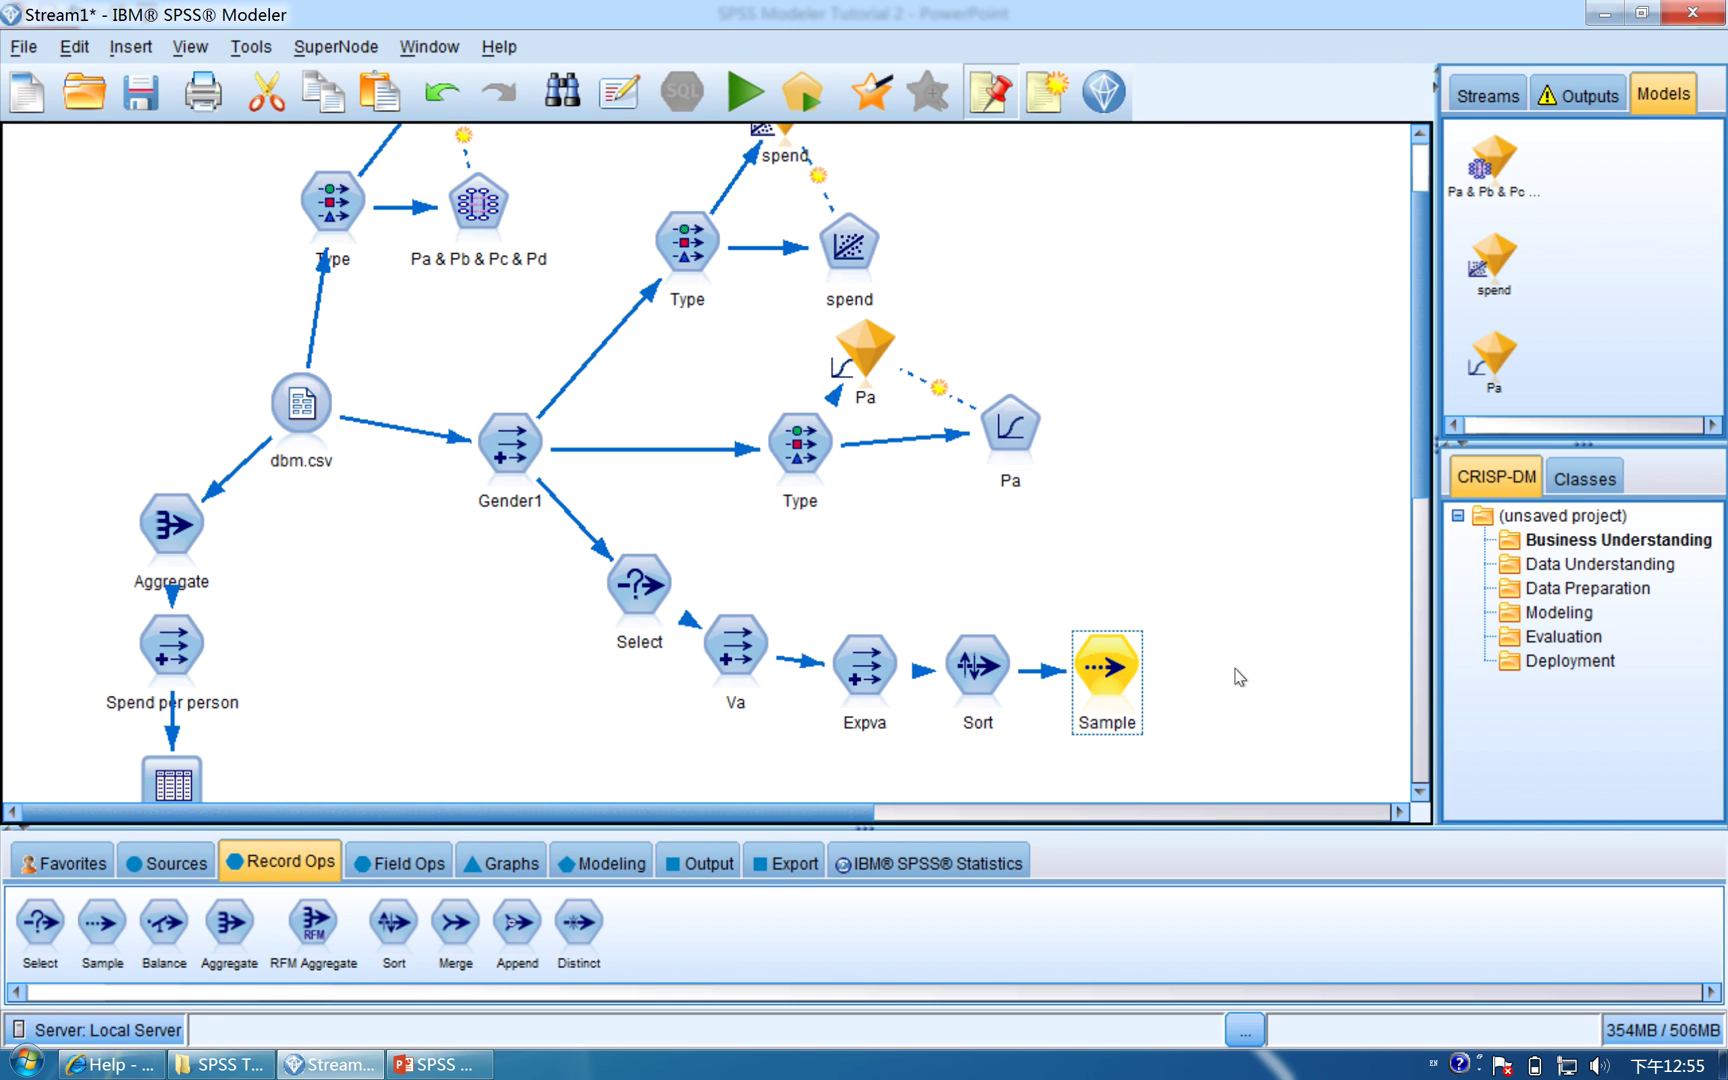
{"action": "double_click", "coordinate": [1121, 672]}
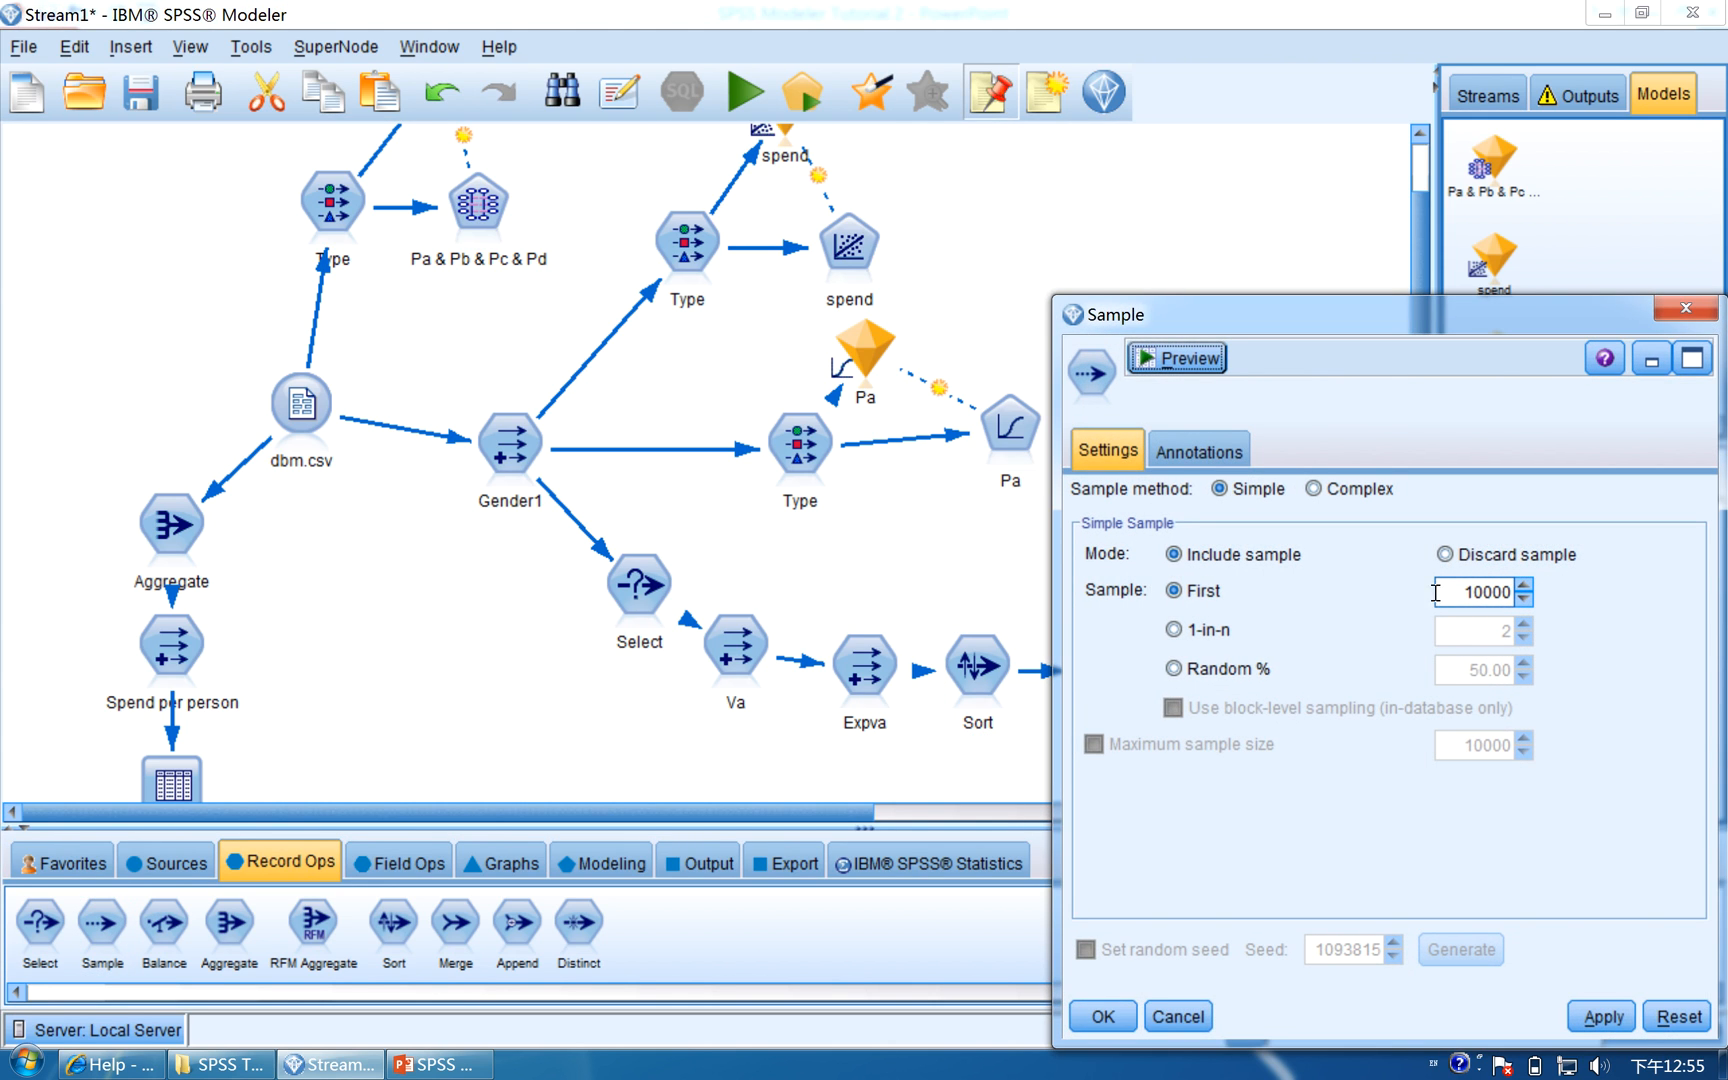
{"action": "left_click_drag", "start_coordinate": [1463, 592], "coordinate": [1508, 591]}
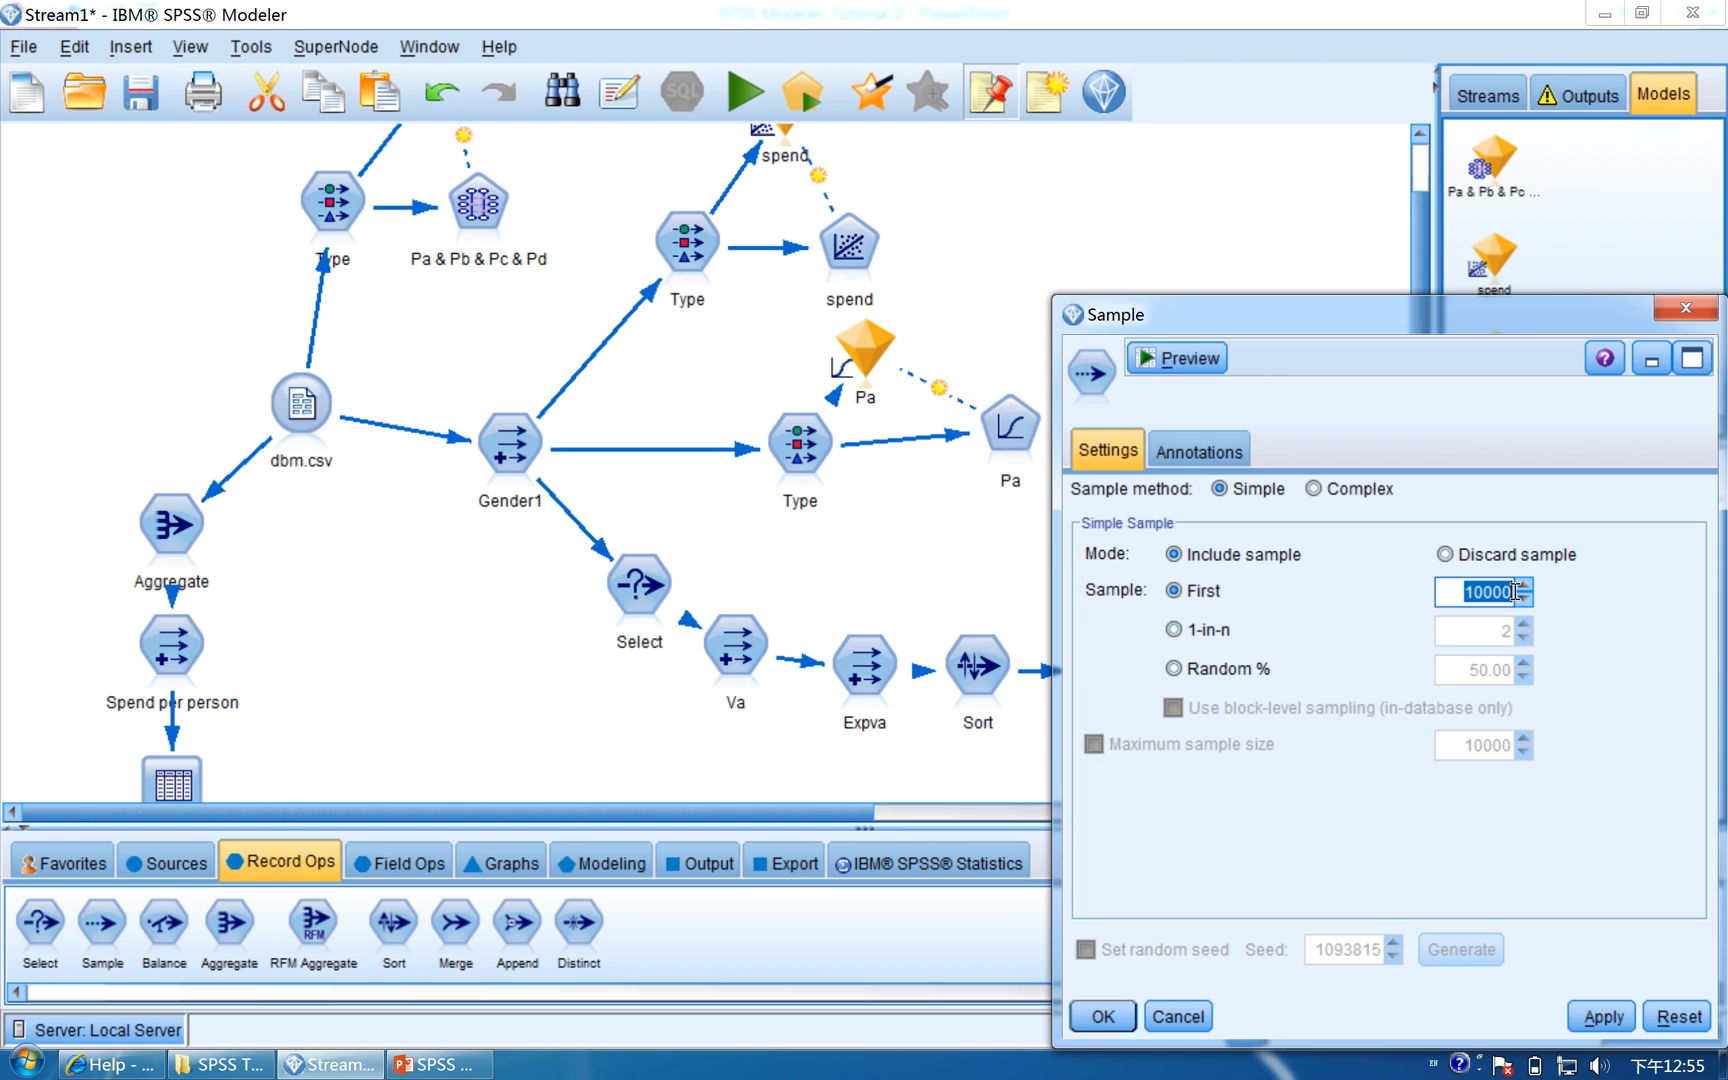
{"action": "type", "text": "50"}
{"action": "left_click", "coordinate": [1602, 1016]}
{"action": "left_click", "coordinate": [1076, 1022]}
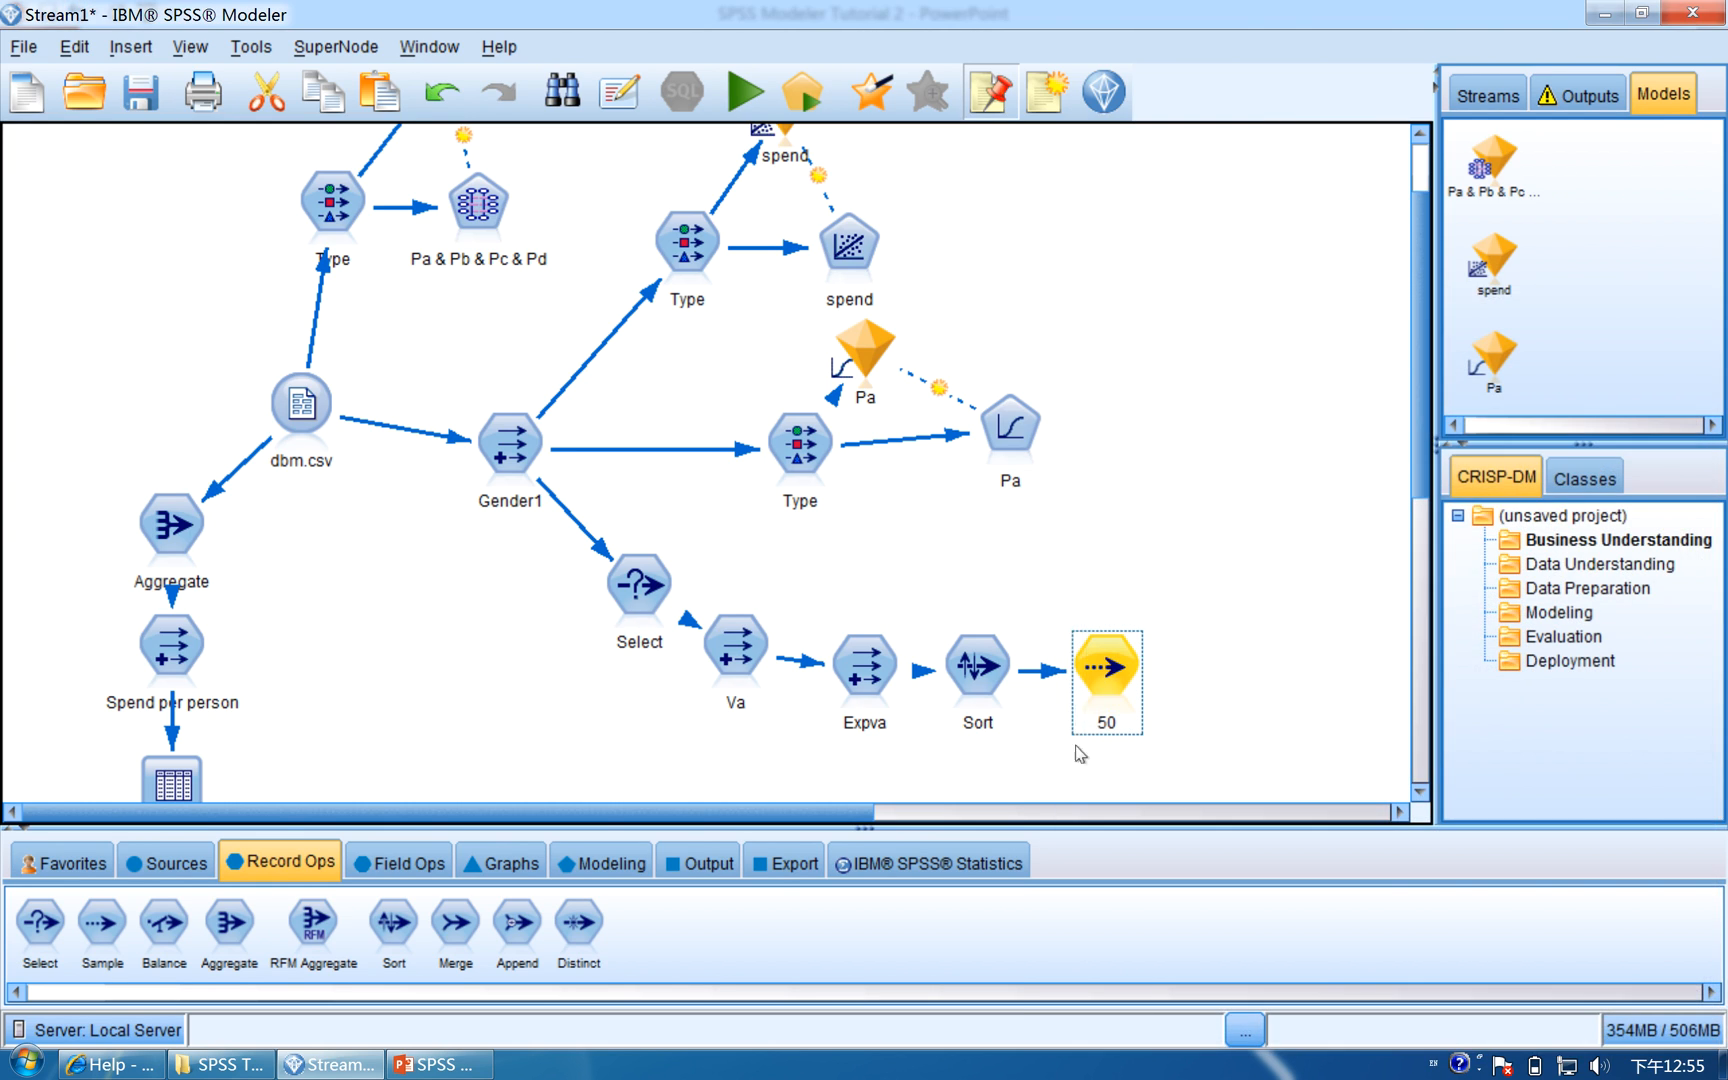
{"action": "scroll", "coordinate": [1420, 537], "scroll_direction": "down", "scroll_amount": 3}
{"action": "scroll", "coordinate": [1420, 538], "scroll_direction": "down", "scroll_amount": 1}
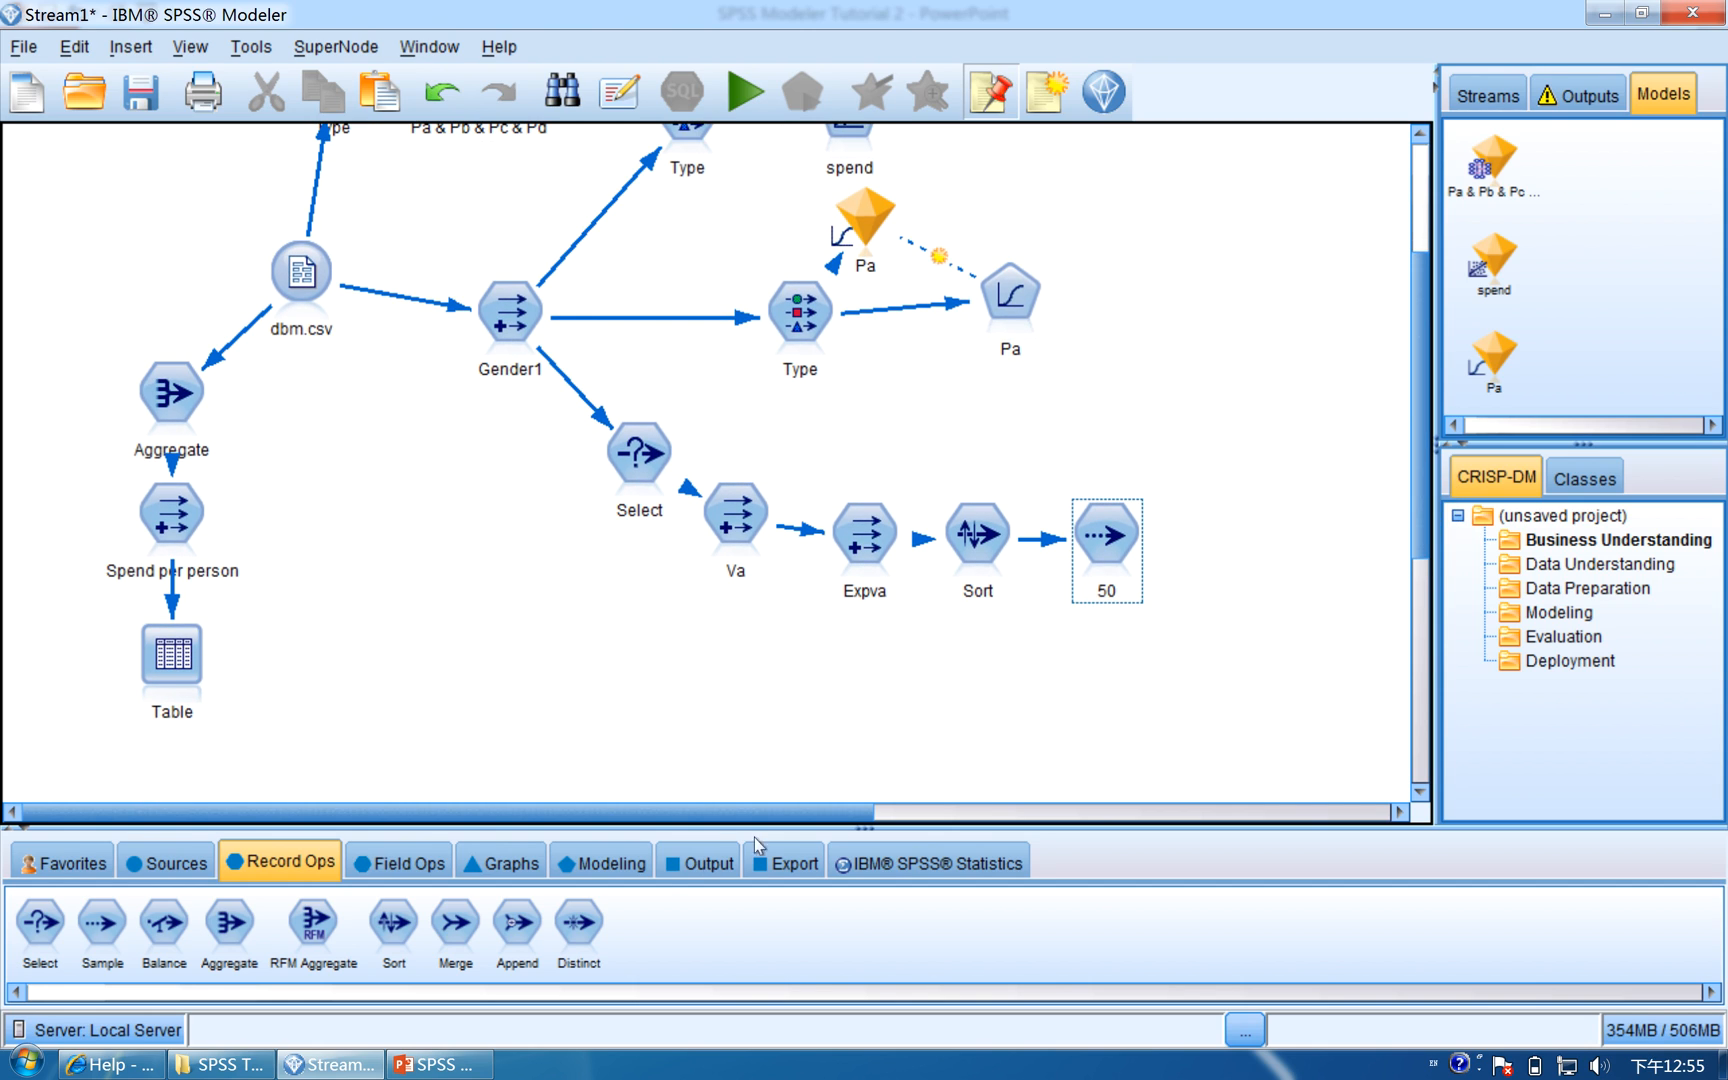
{"action": "left_click", "coordinate": [696, 866]}
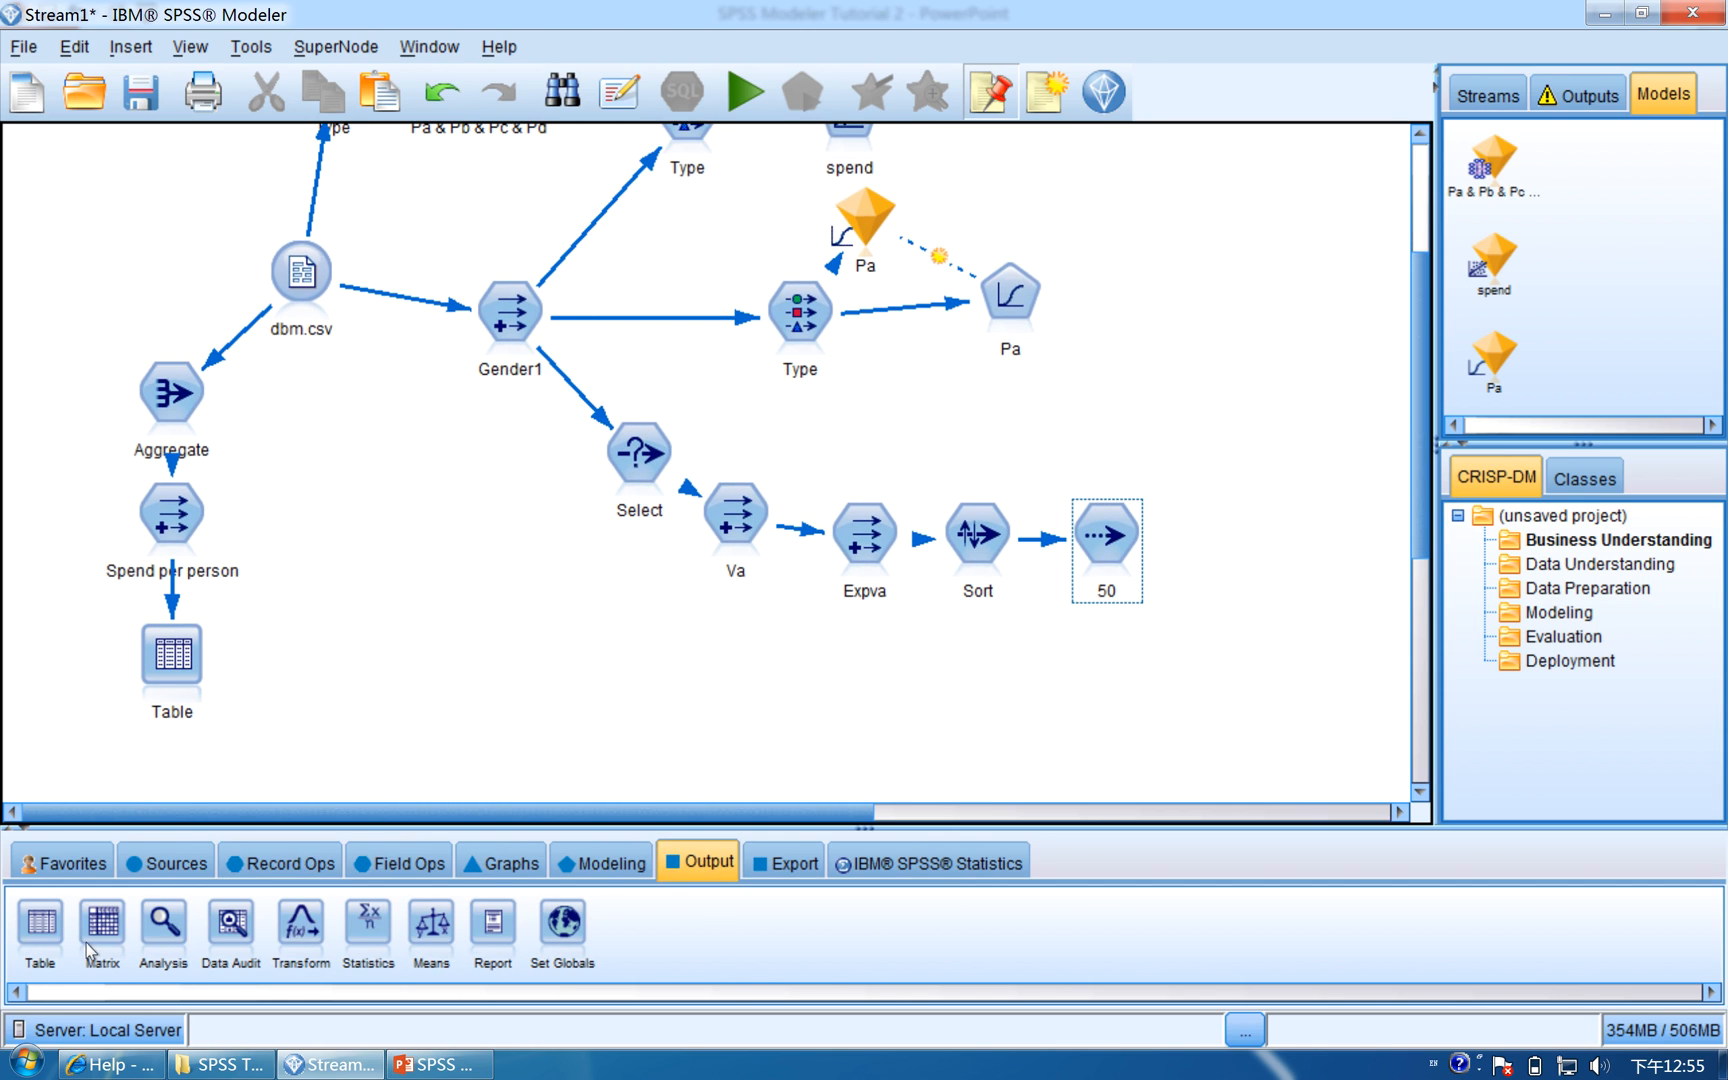
Connect a Table output node after the 50 Sample node and attempt a run, dismissing the error
{"action": "left_click", "coordinate": [41, 929]}
{"action": "left_click", "coordinate": [1269, 567]}
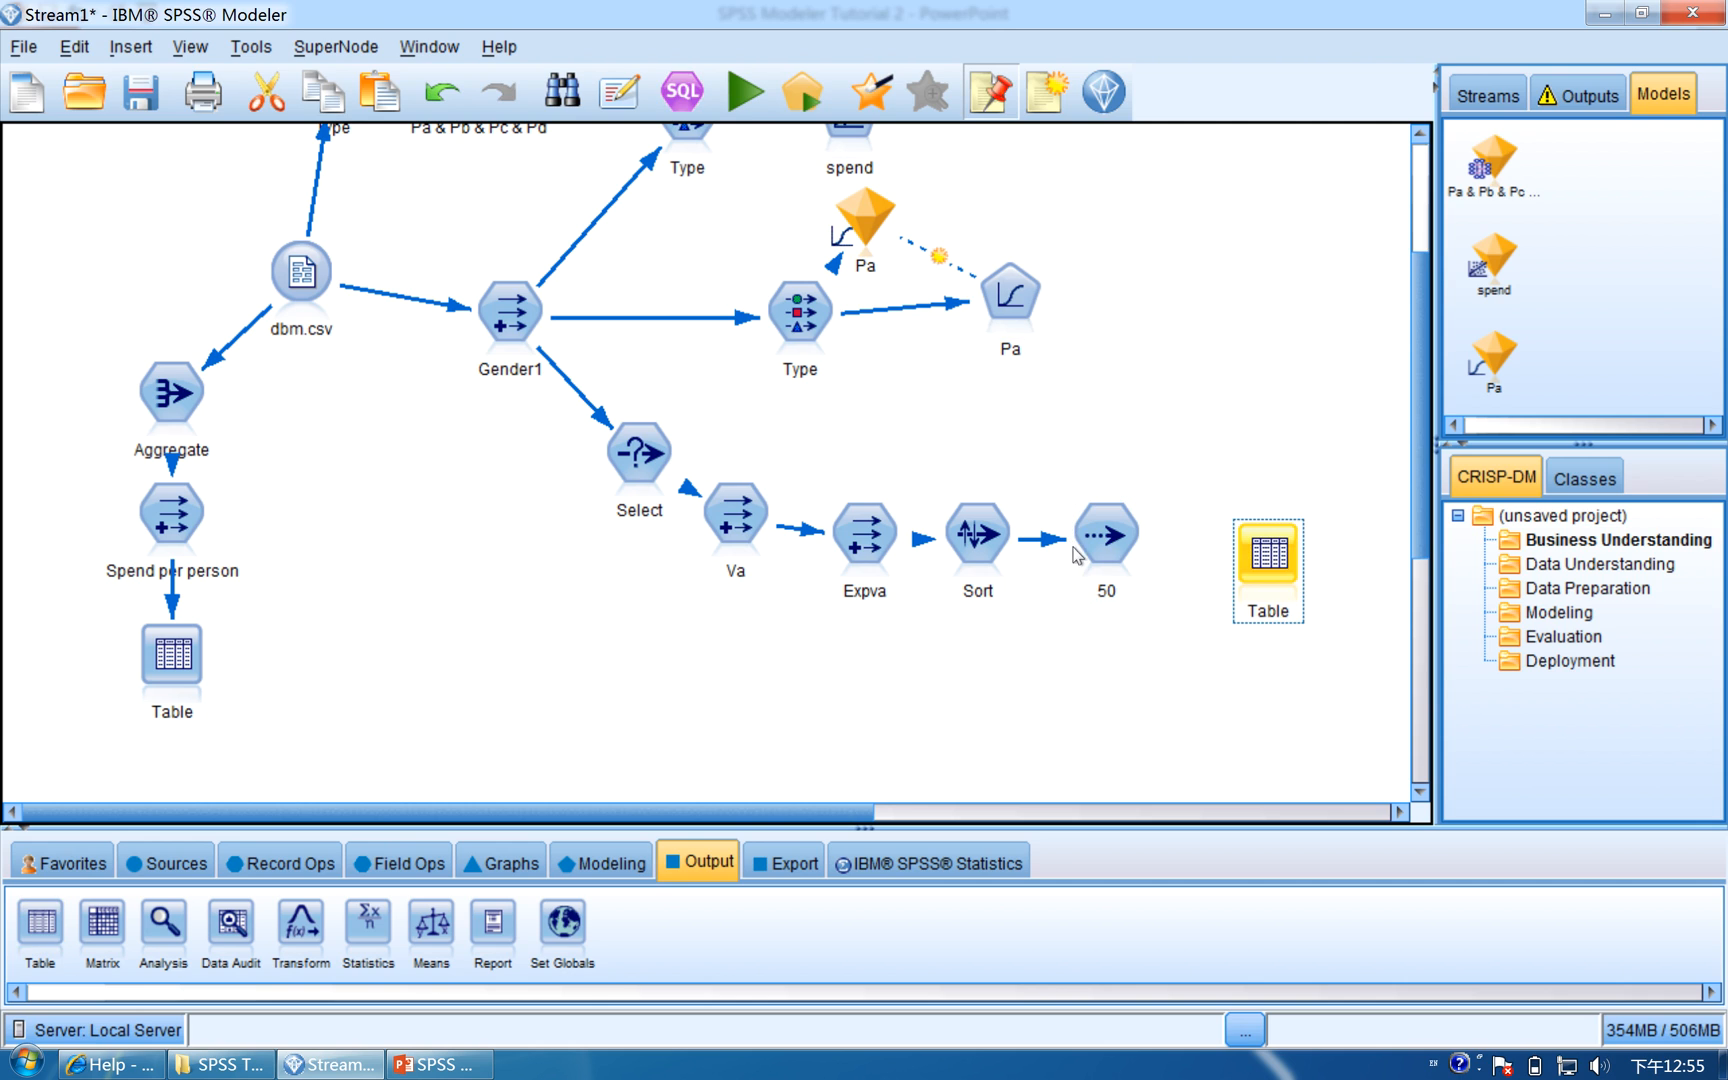
{"action": "mouse_move", "coordinate": [1112, 546]}
{"action": "left_mouse_down"}
{"action": "mouse_move", "coordinate": [1262, 556]}
{"action": "mouse_move", "coordinate": [1235, 537]}
{"action": "left_mouse_up"}
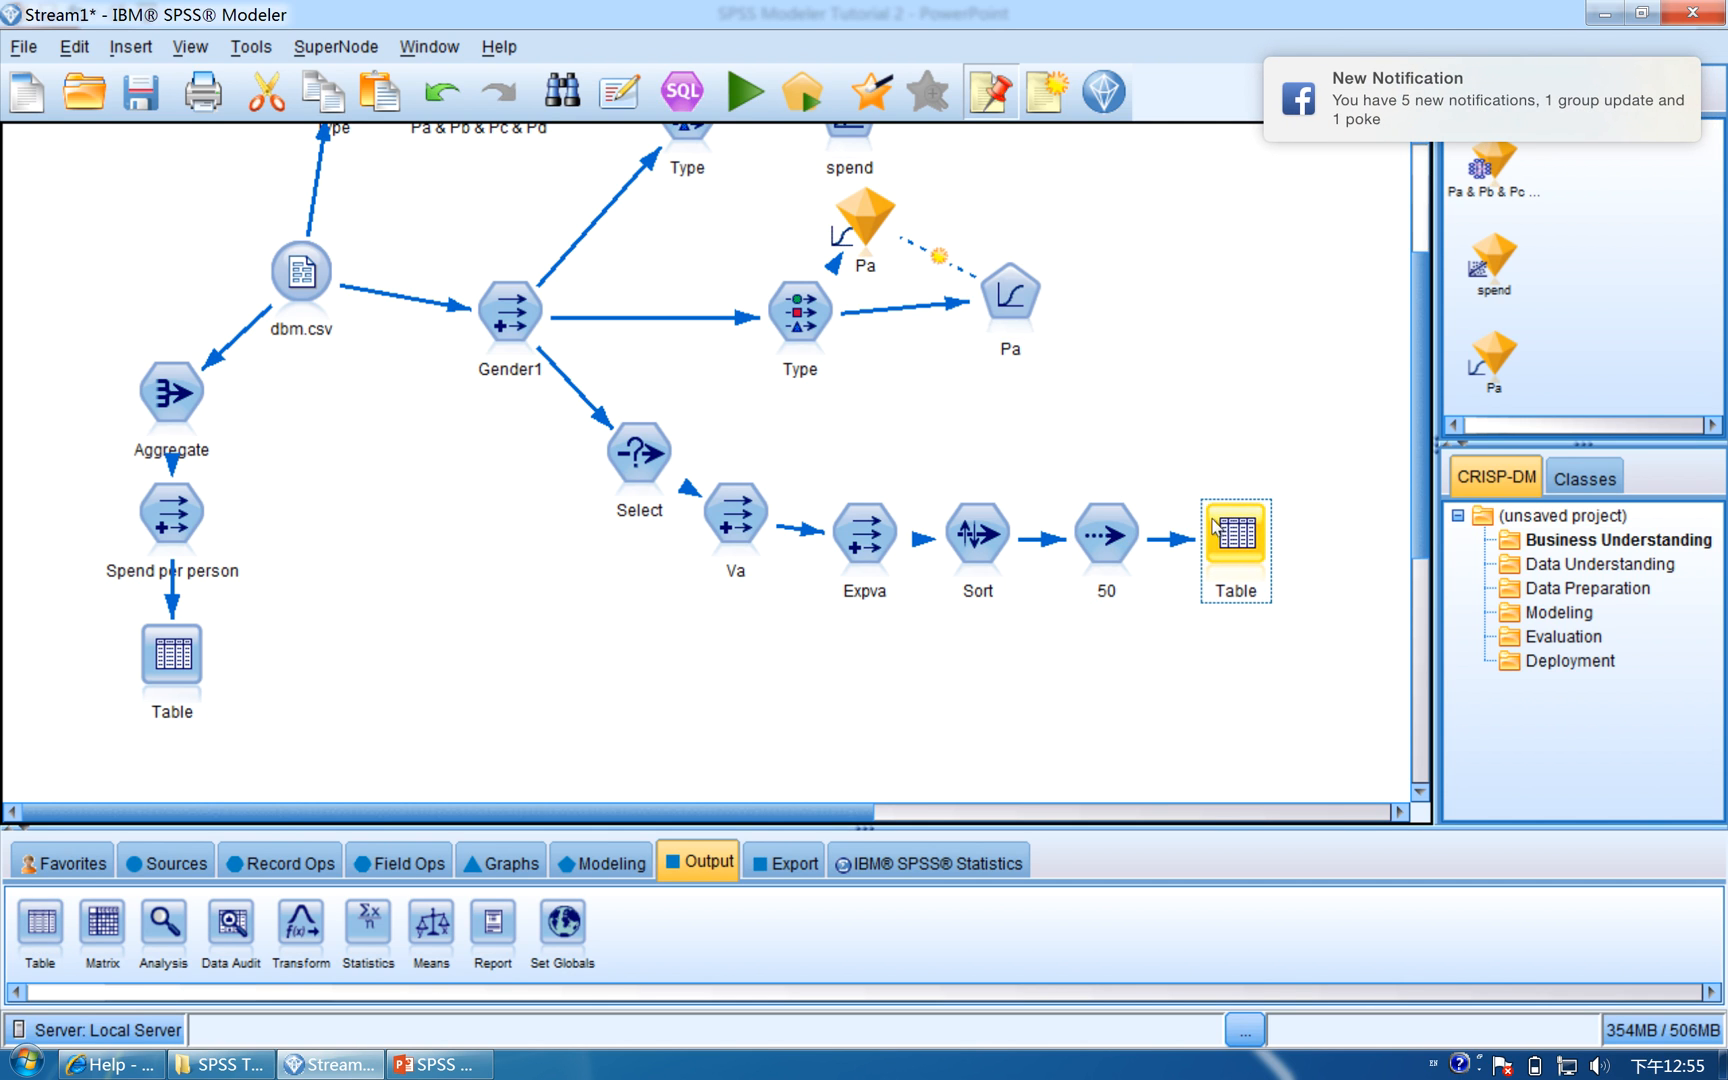
{"action": "double_click", "coordinate": [1223, 535]}
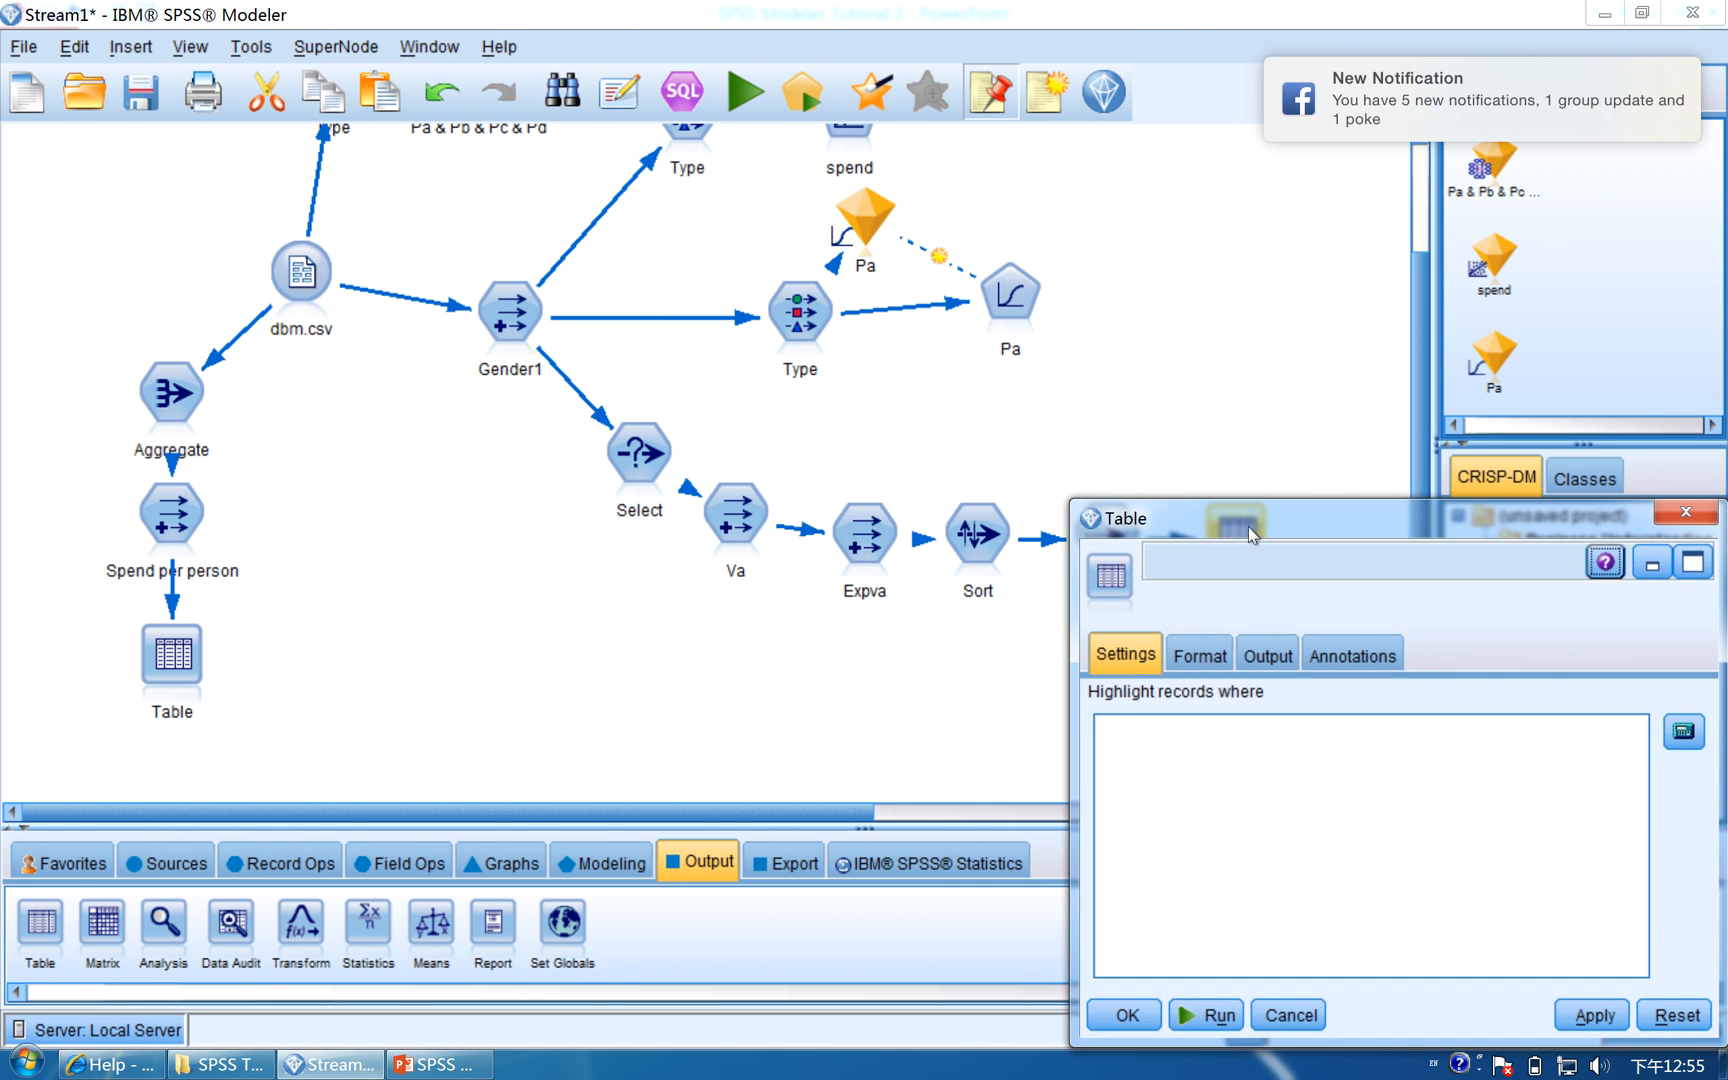
{"action": "left_click_drag", "start_coordinate": [1134, 506], "coordinate": [736, 278]}
{"action": "left_click", "coordinate": [808, 772]}
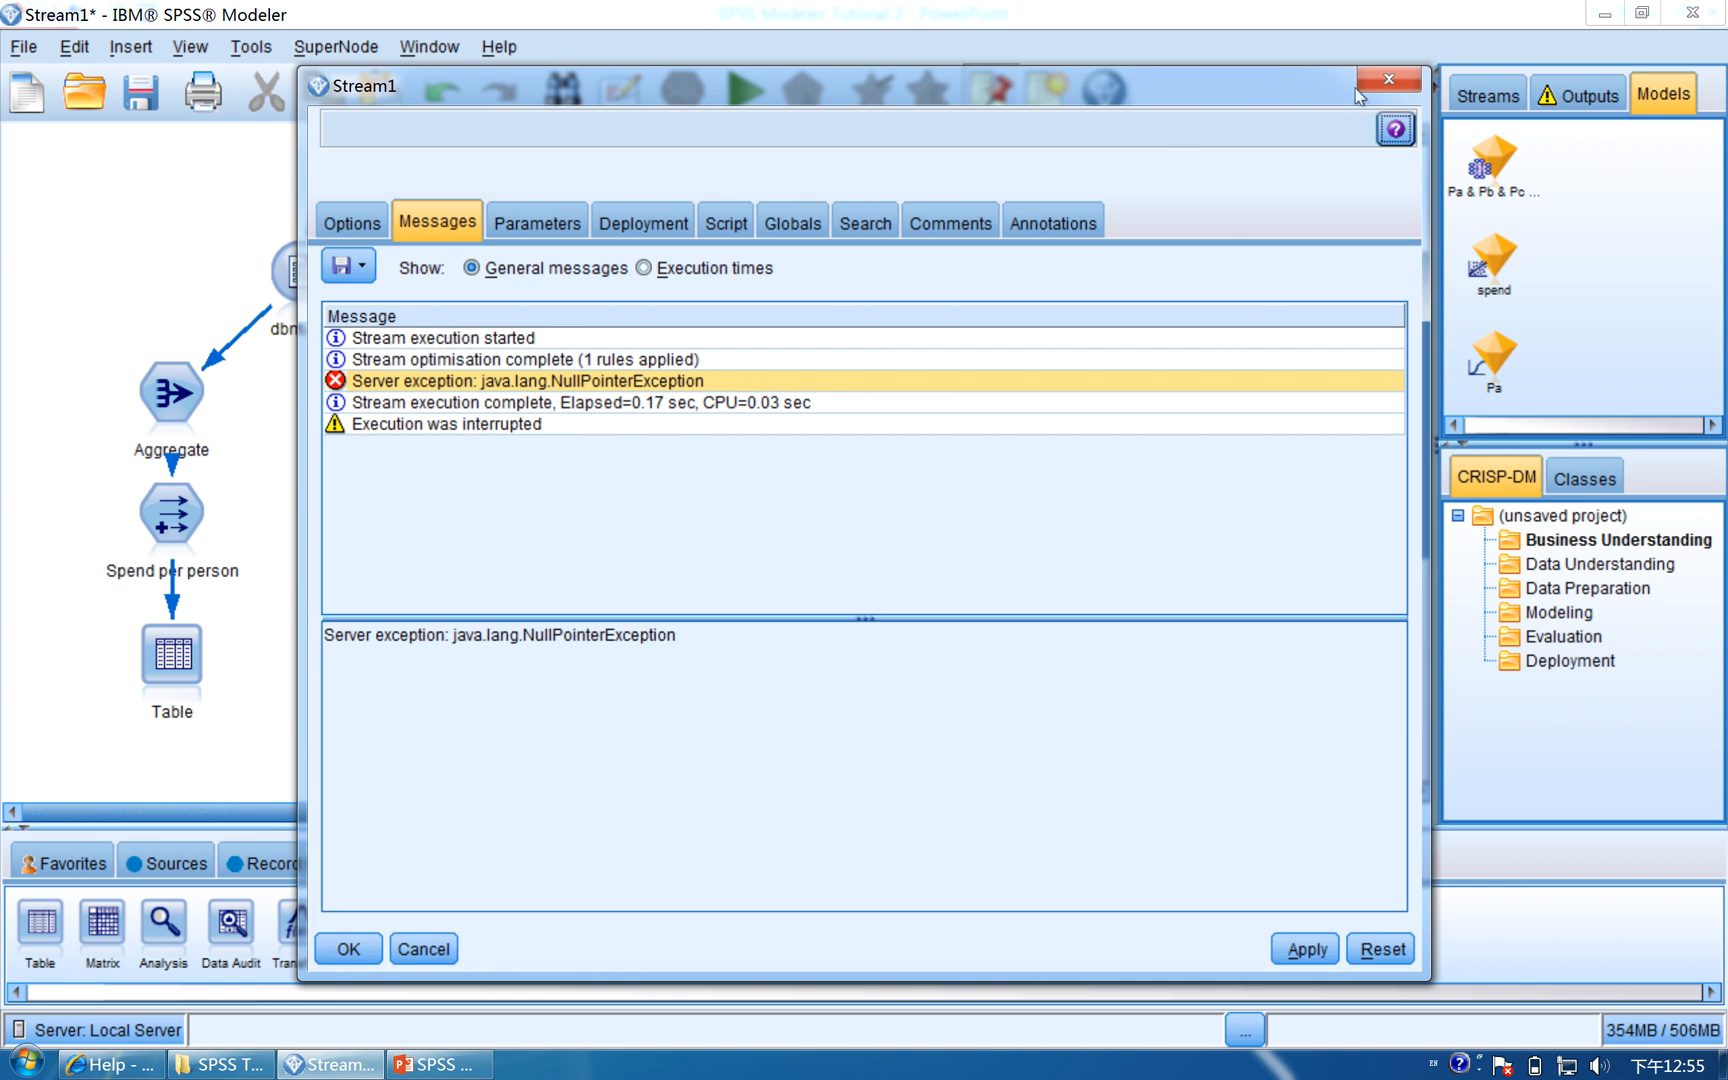
{"action": "left_click", "coordinate": [1388, 78]}
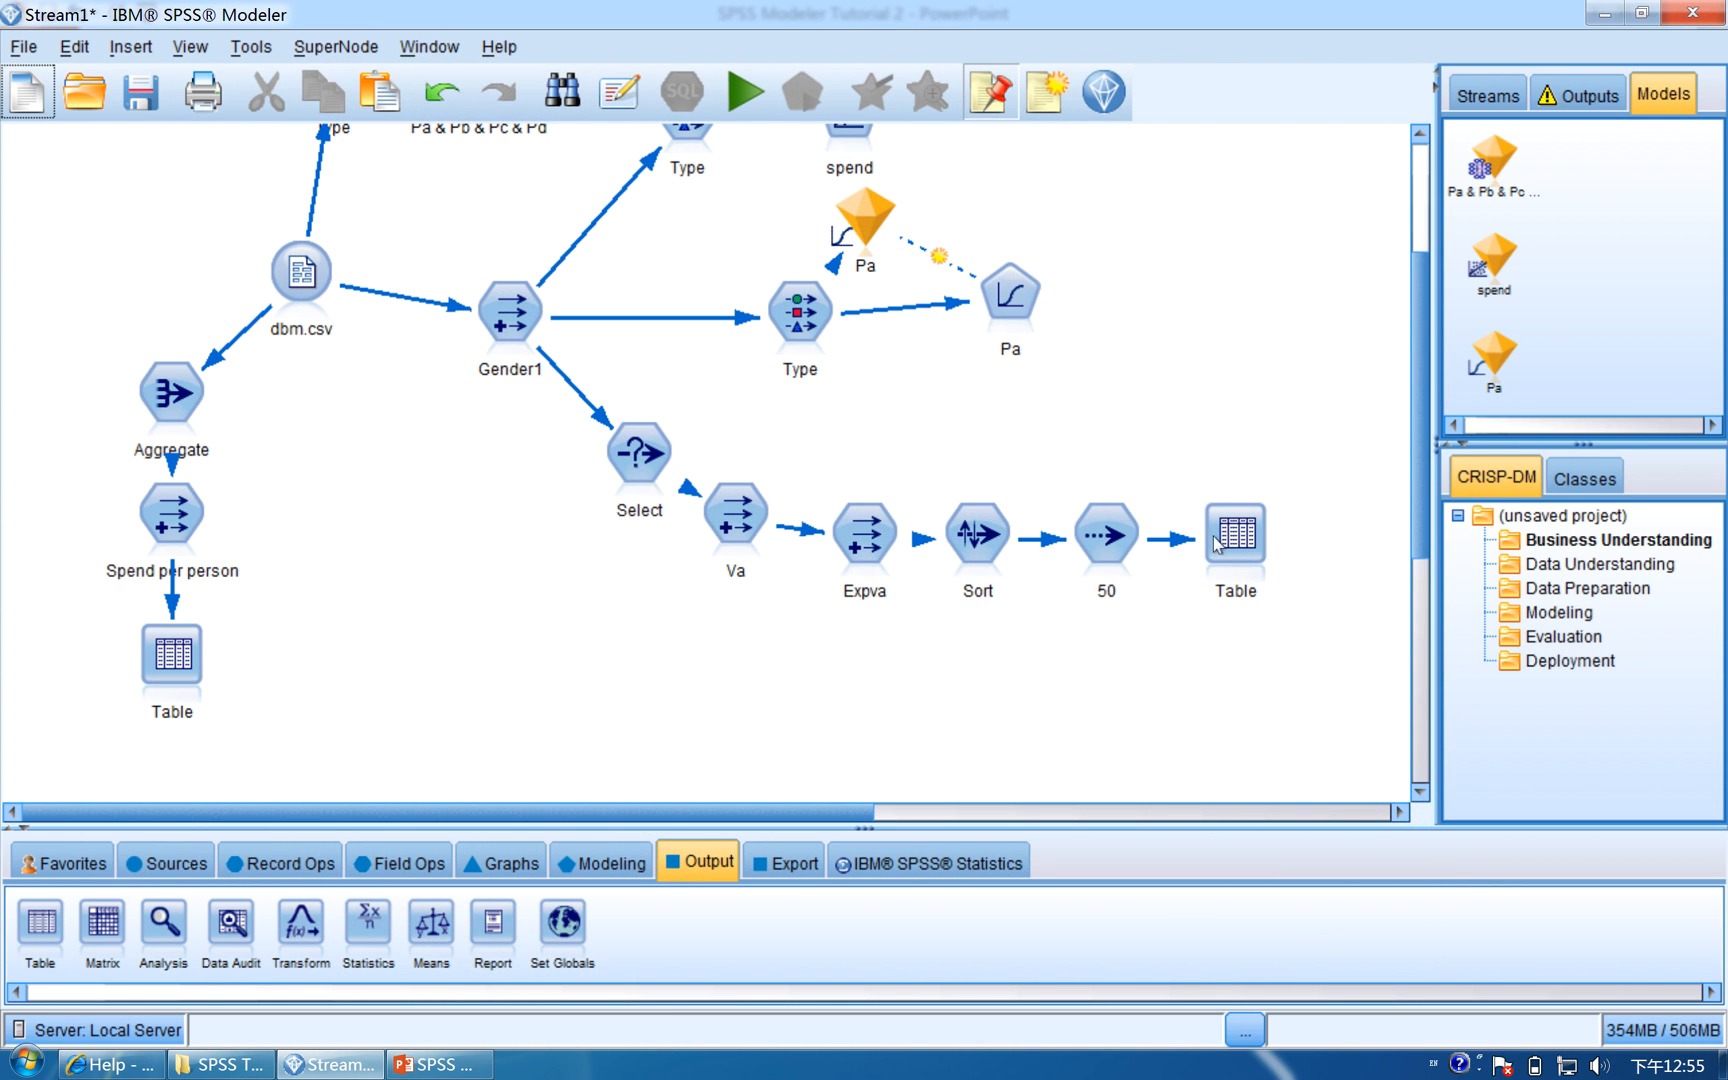
Preview the sampled records, then run the stream so 50 records fill the Table
{"action": "double_click", "coordinate": [1107, 537]}
{"action": "left_click", "coordinate": [1177, 357]}
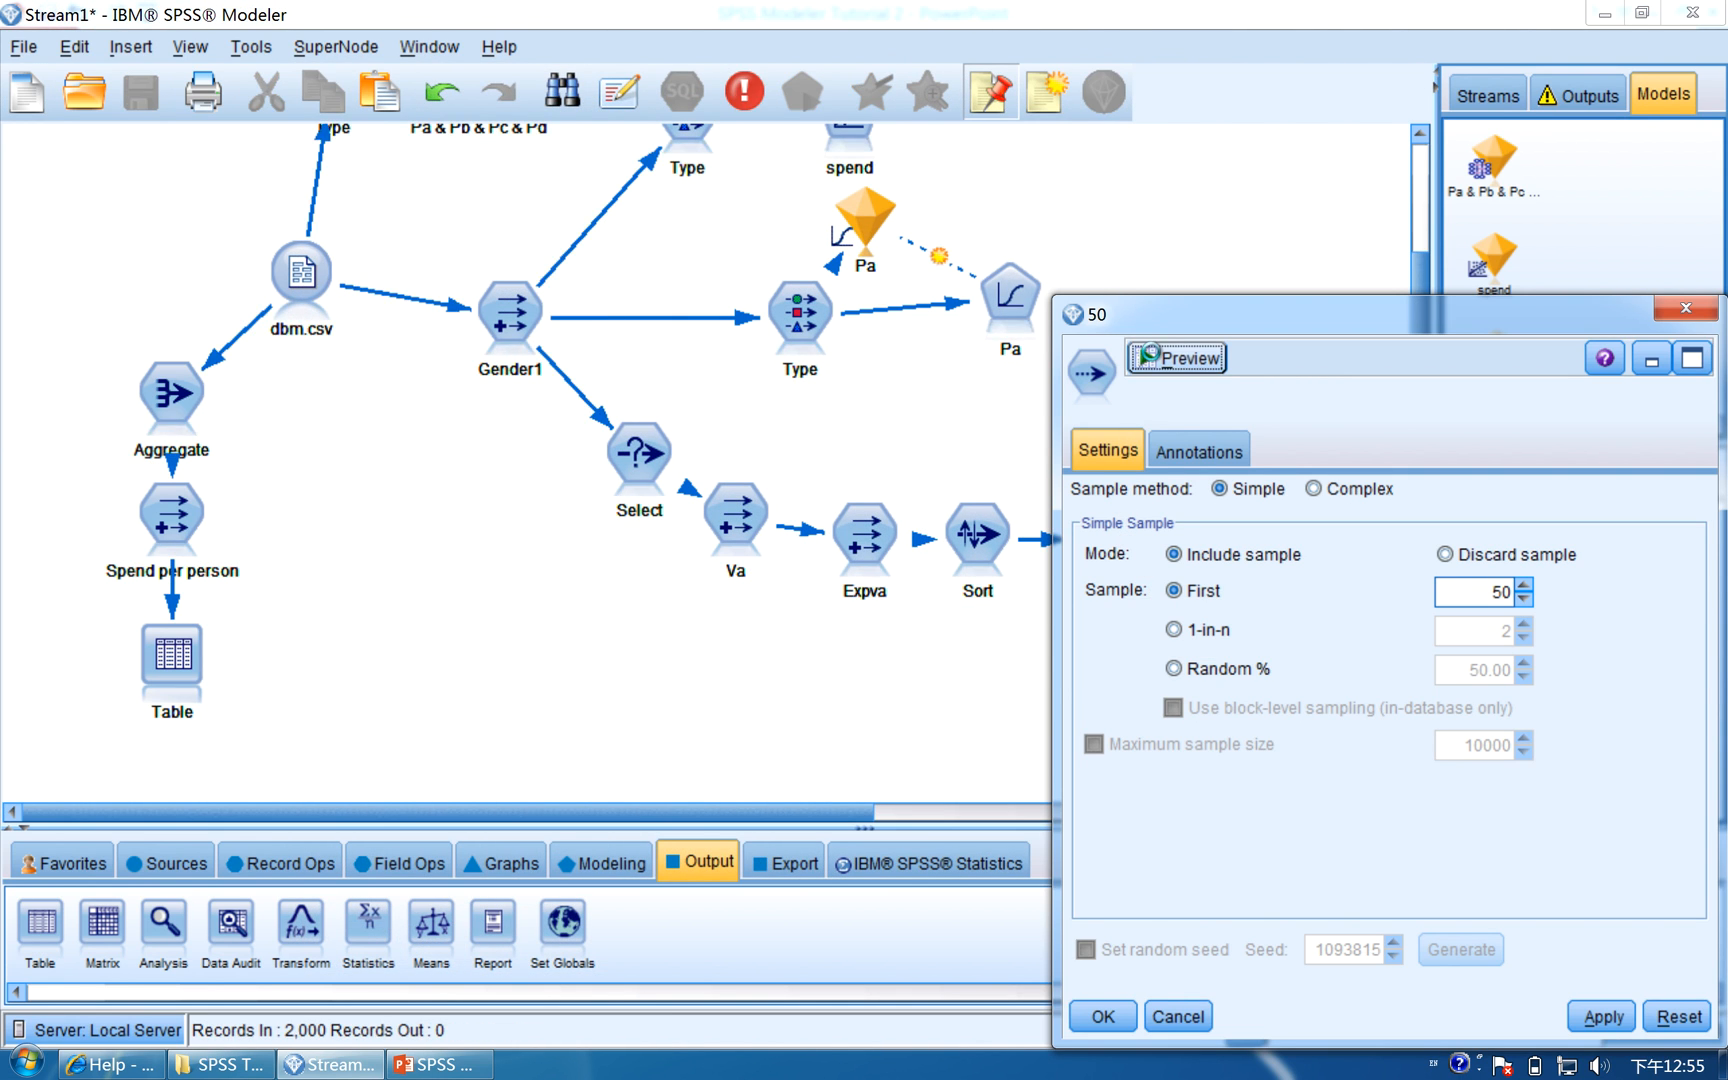
{"action": "left_click", "coordinate": [672, 9]}
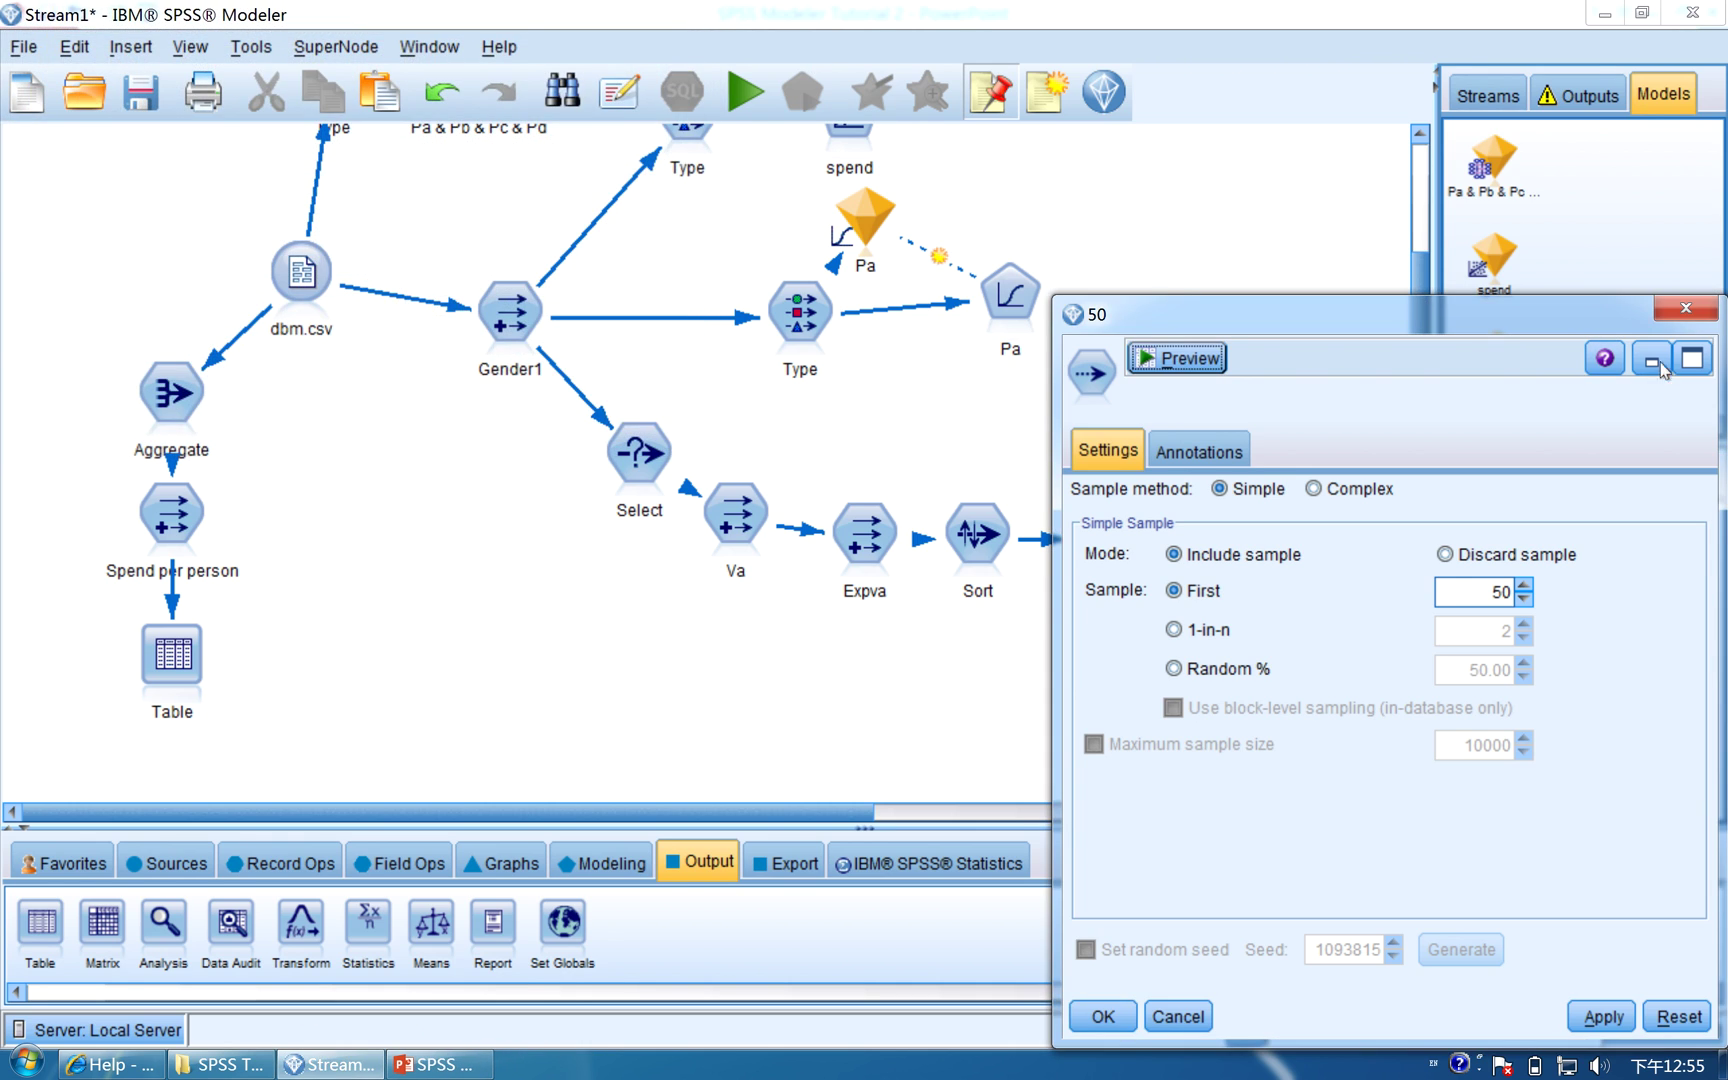
{"action": "left_click", "coordinate": [1685, 308]}
{"action": "double_click", "coordinate": [1236, 536]}
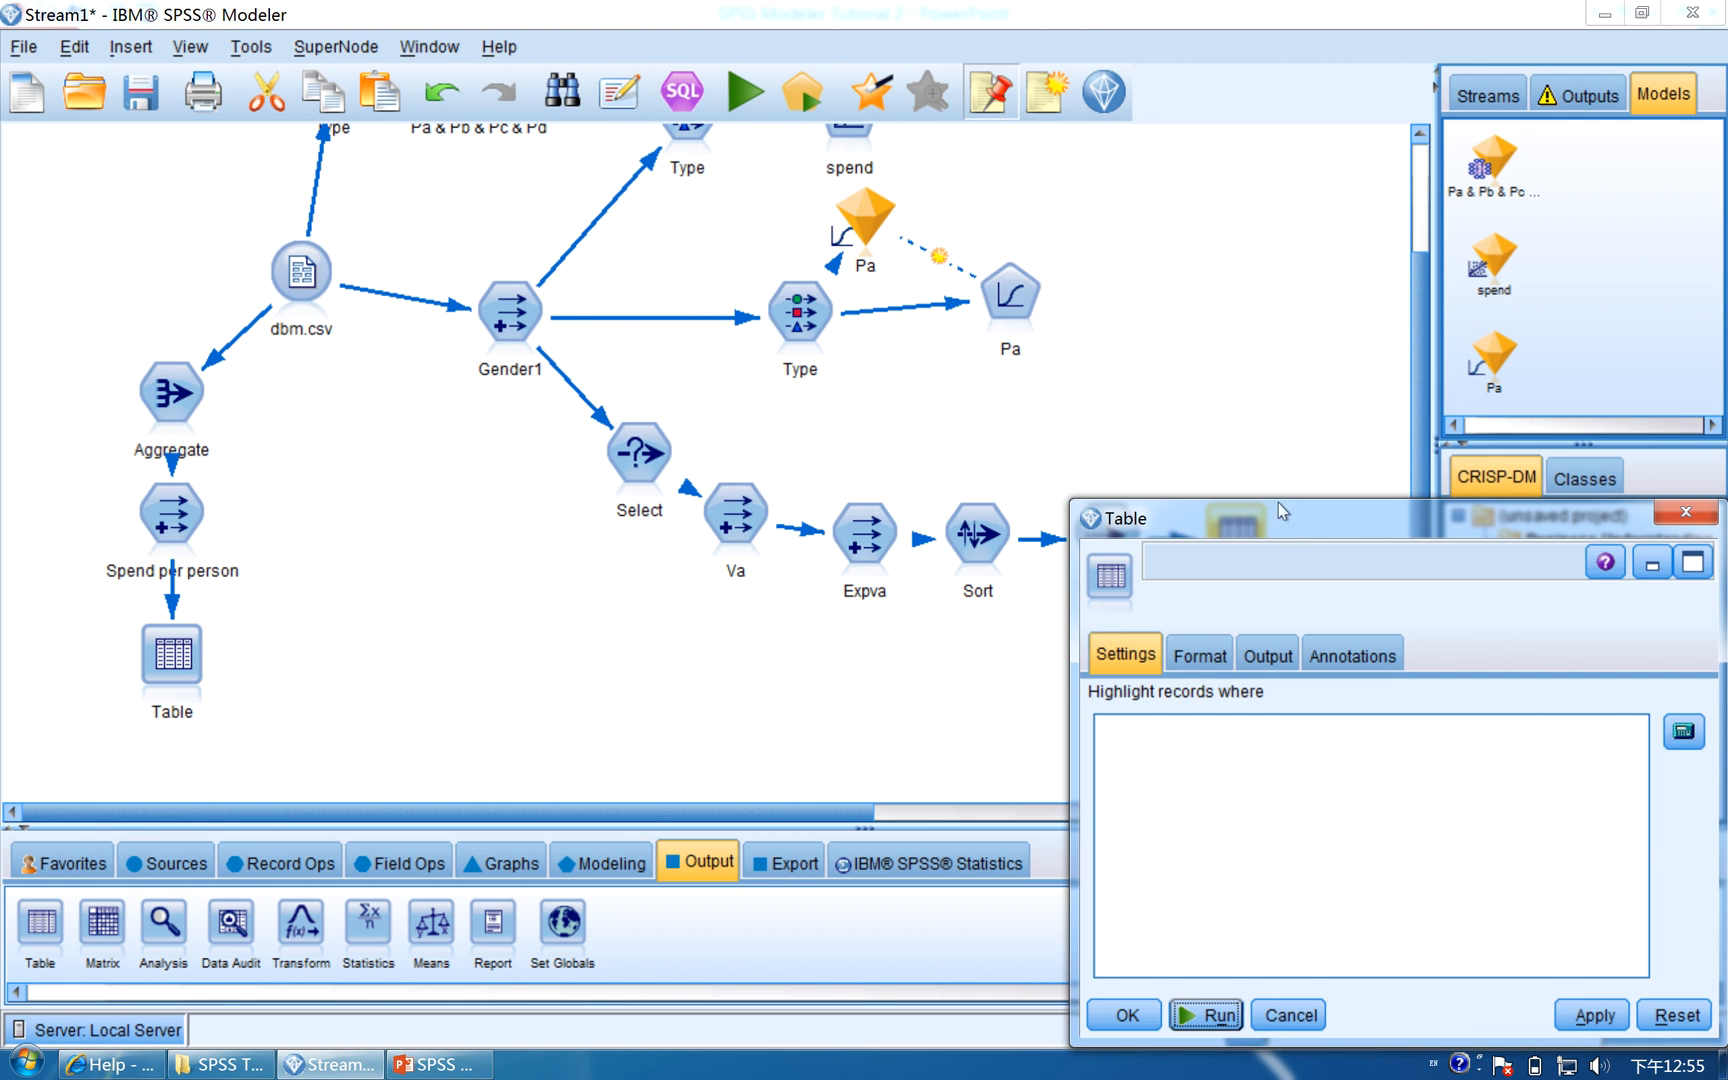
{"action": "left_click", "coordinate": [776, 824]}
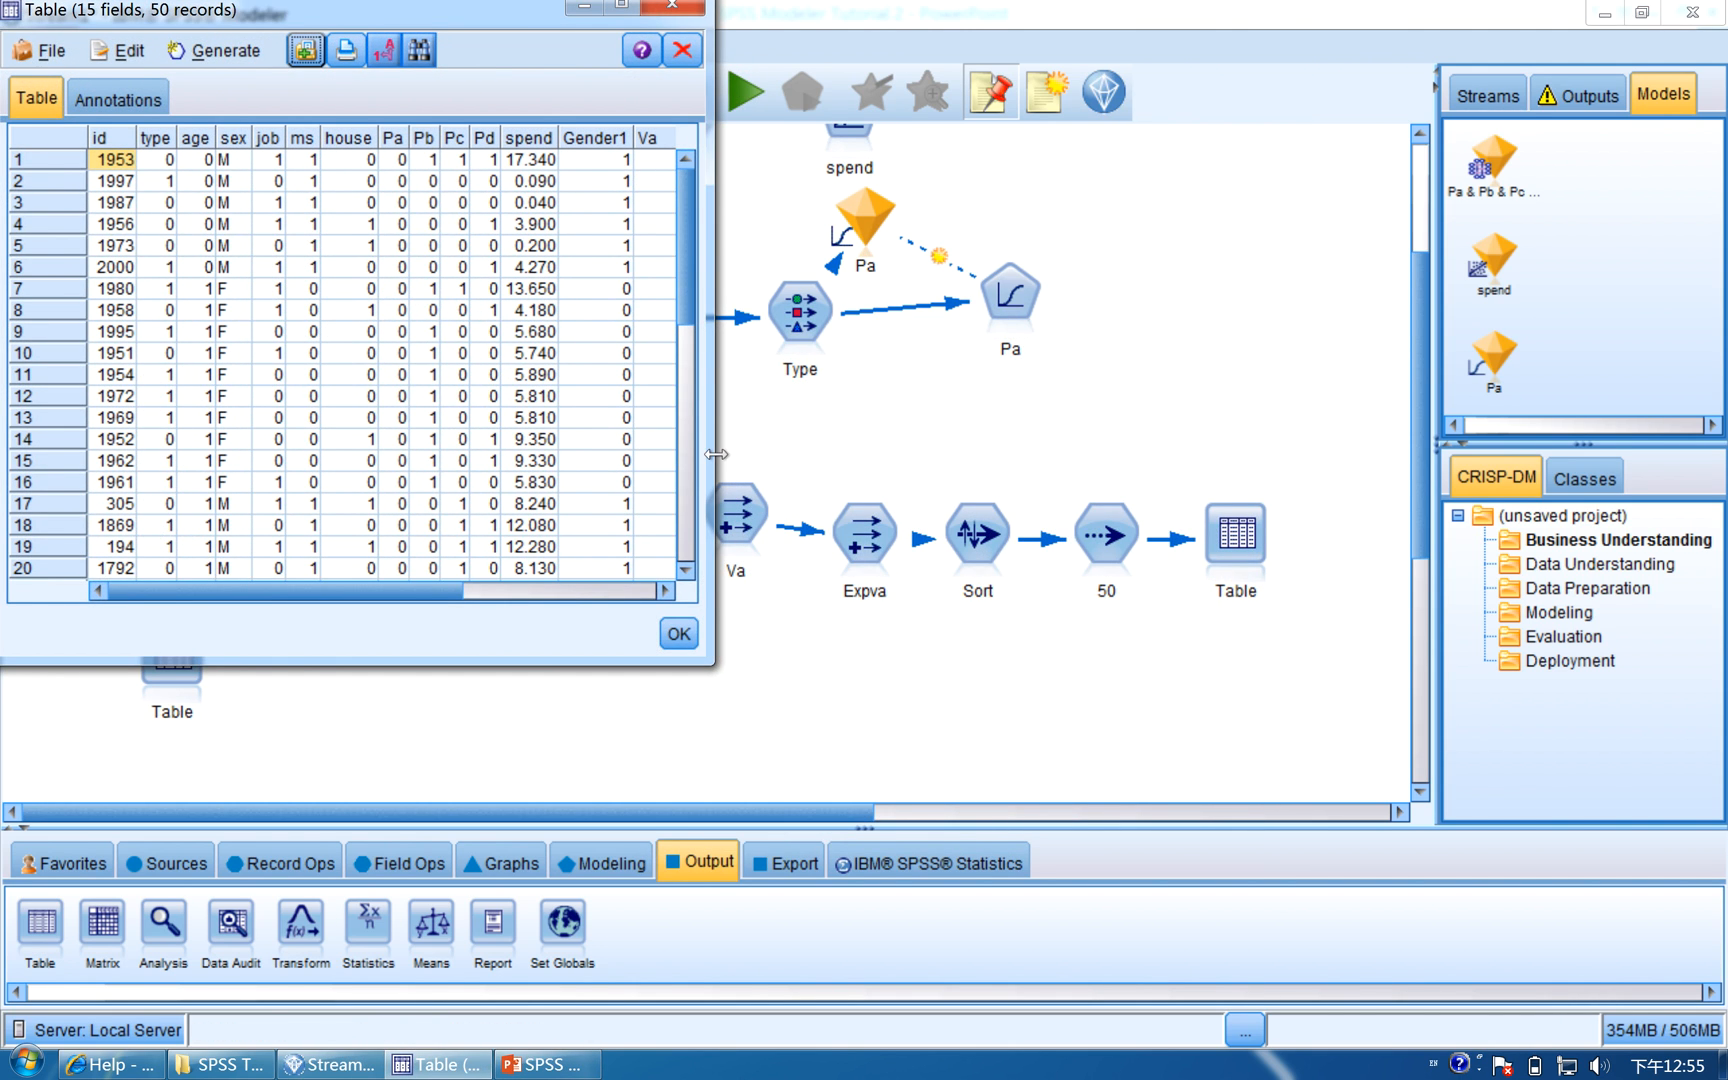
{"action": "left_click_drag", "start_coordinate": [715, 454], "coordinate": [874, 454]}
{"action": "left_click_drag", "start_coordinate": [622, 28], "coordinate": [930, 254]}
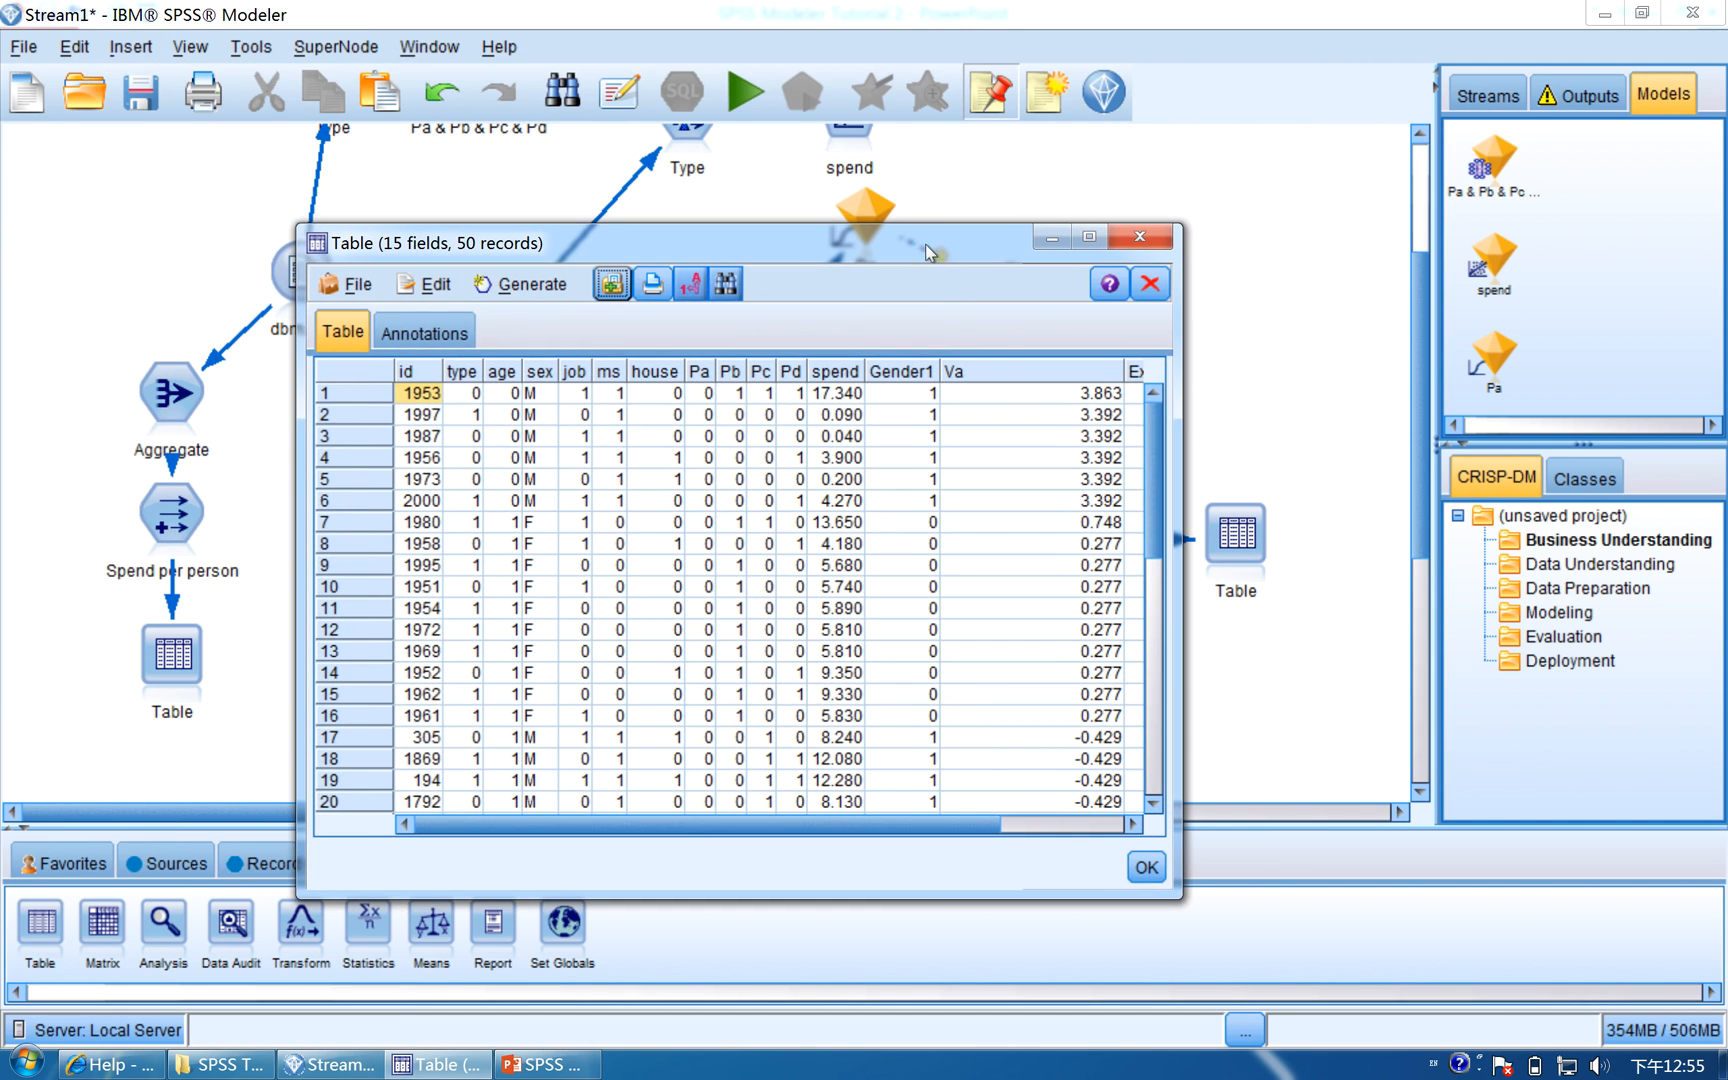
{"action": "left_click_drag", "start_coordinate": [1177, 432], "coordinate": [1469, 432]}
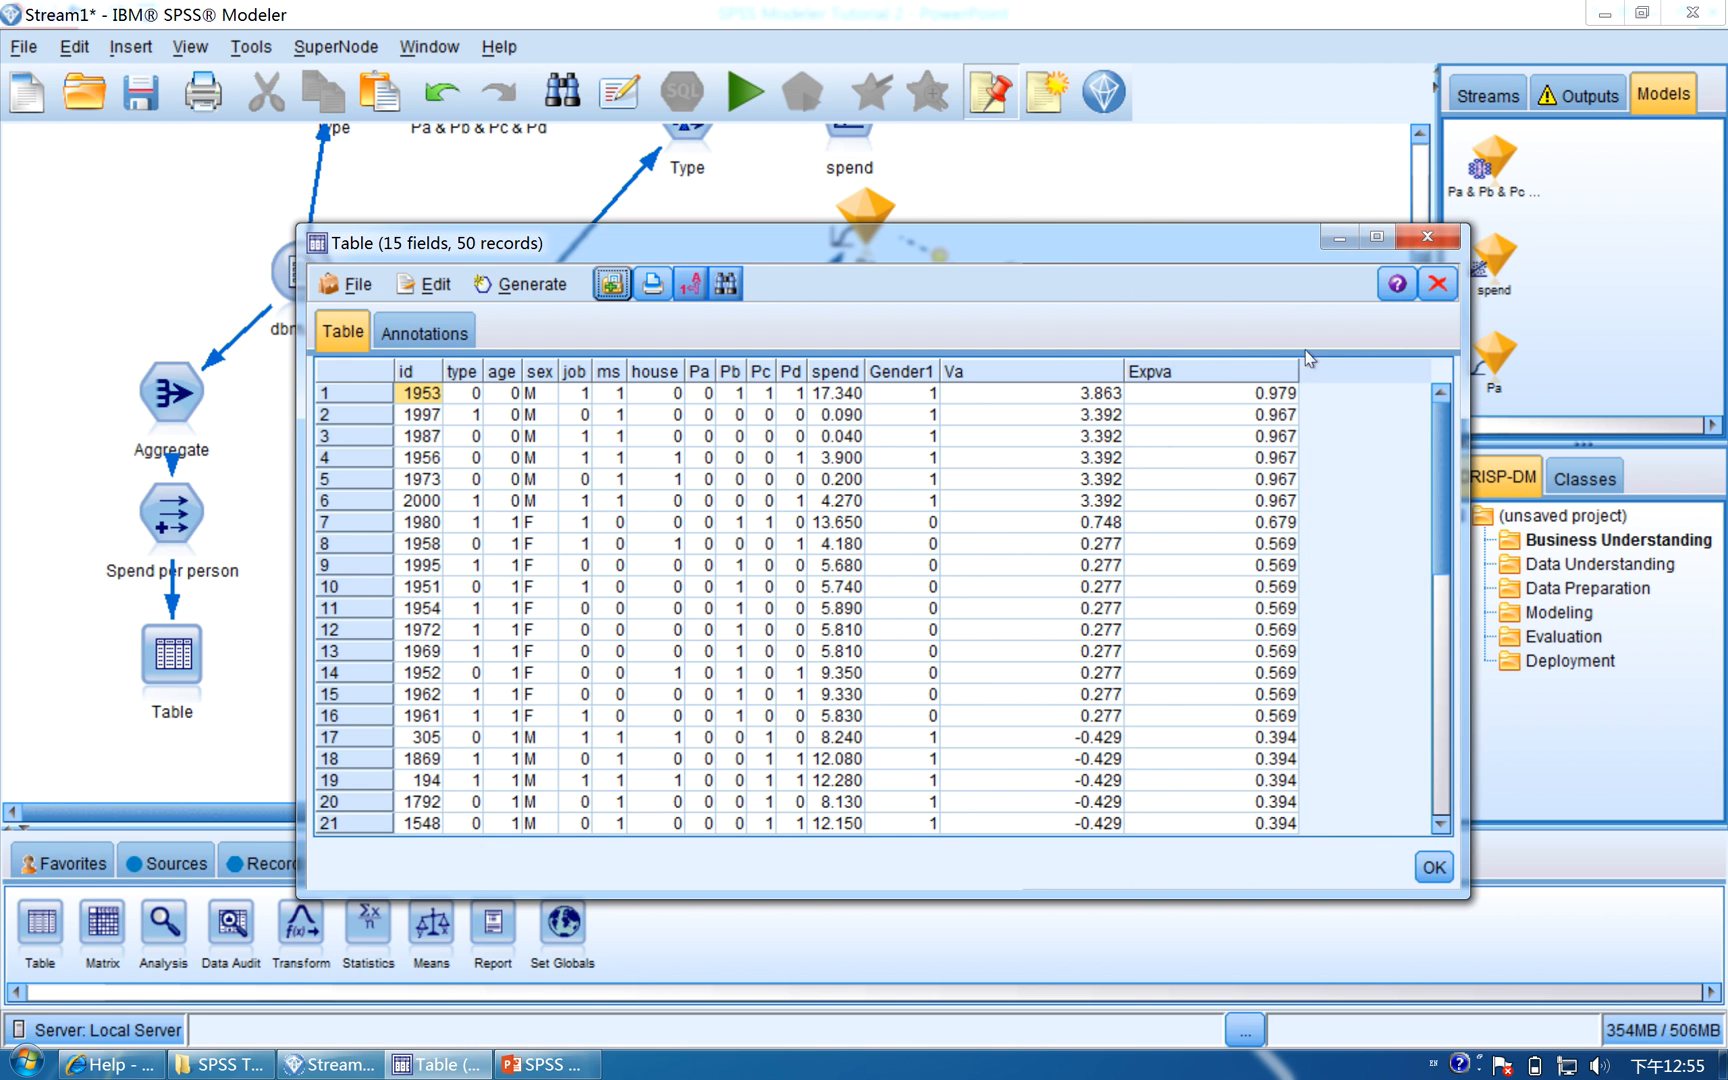
{"action": "left_click_drag", "start_coordinate": [1197, 255], "coordinate": [1116, 217]}
{"action": "mouse_move", "coordinate": [1359, 362]}
{"action": "left_mouse_down"}
{"action": "mouse_move", "coordinate": [1359, 742]}
{"action": "mouse_move", "coordinate": [1359, 365]}
{"action": "left_mouse_up"}
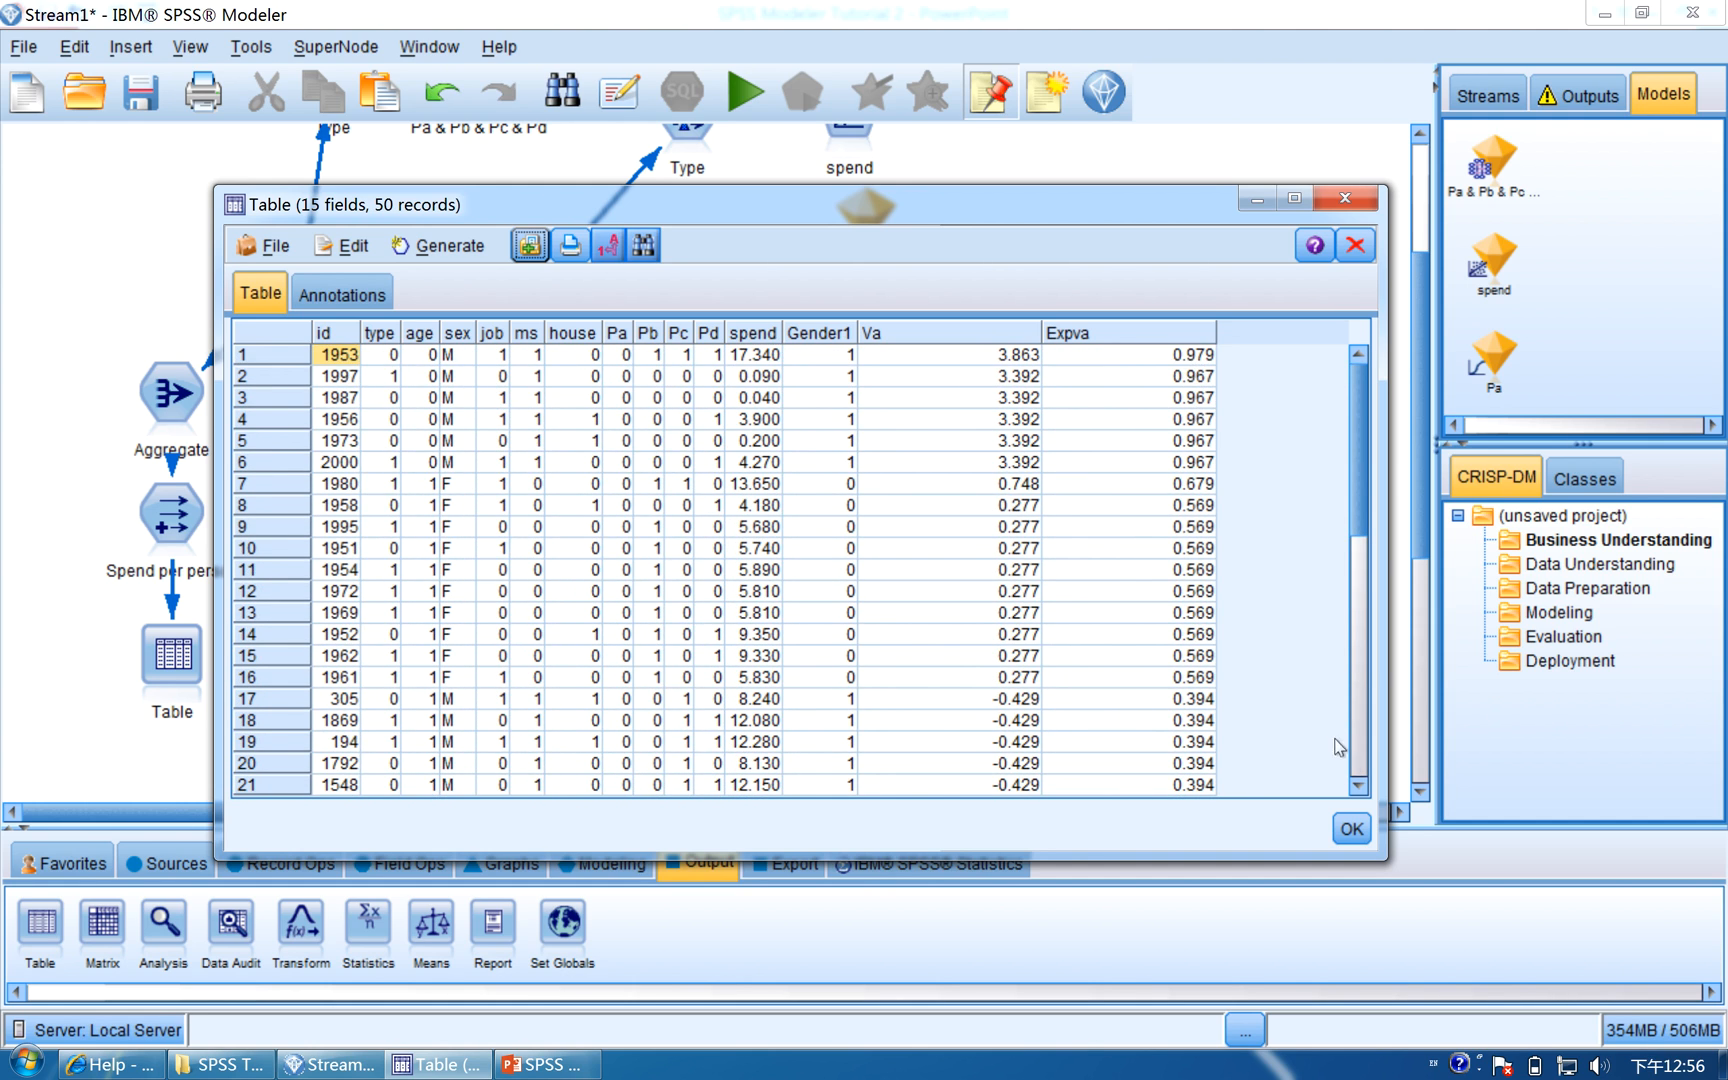
{"action": "left_click", "coordinate": [1353, 828]}
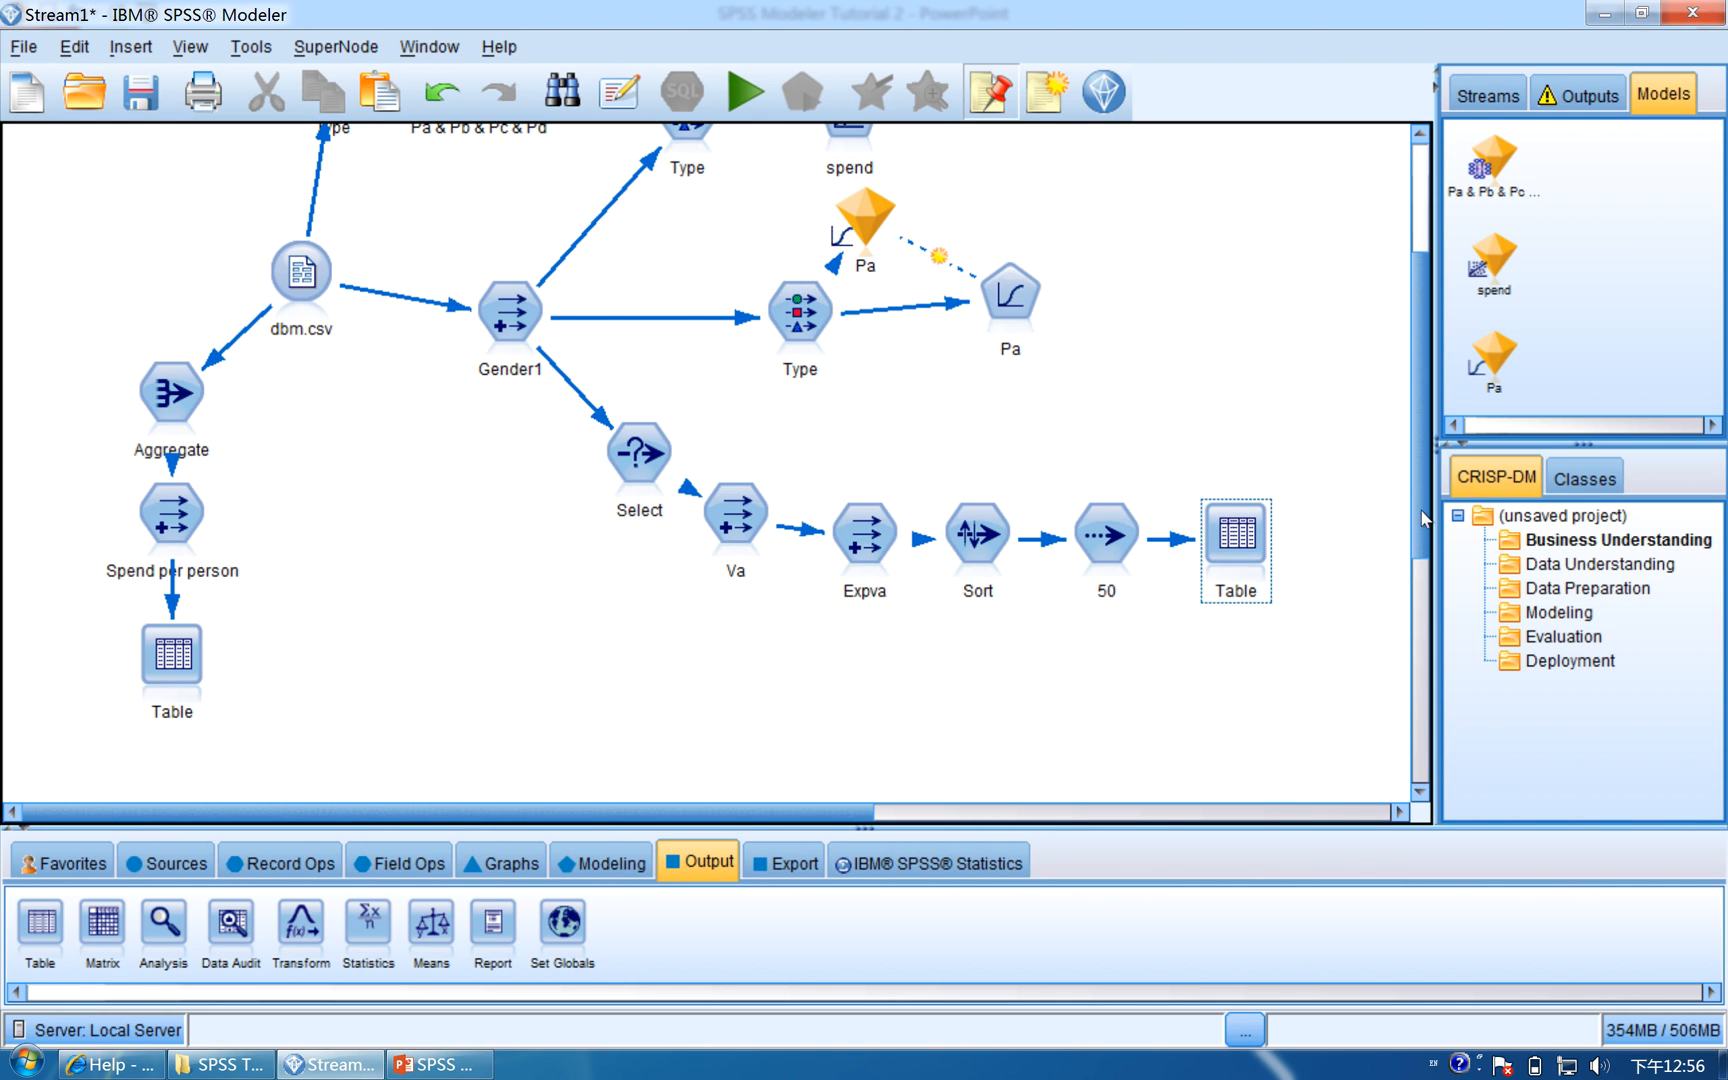
{"action": "left_click_drag", "start_coordinate": [1423, 518], "coordinate": [1423, 568]}
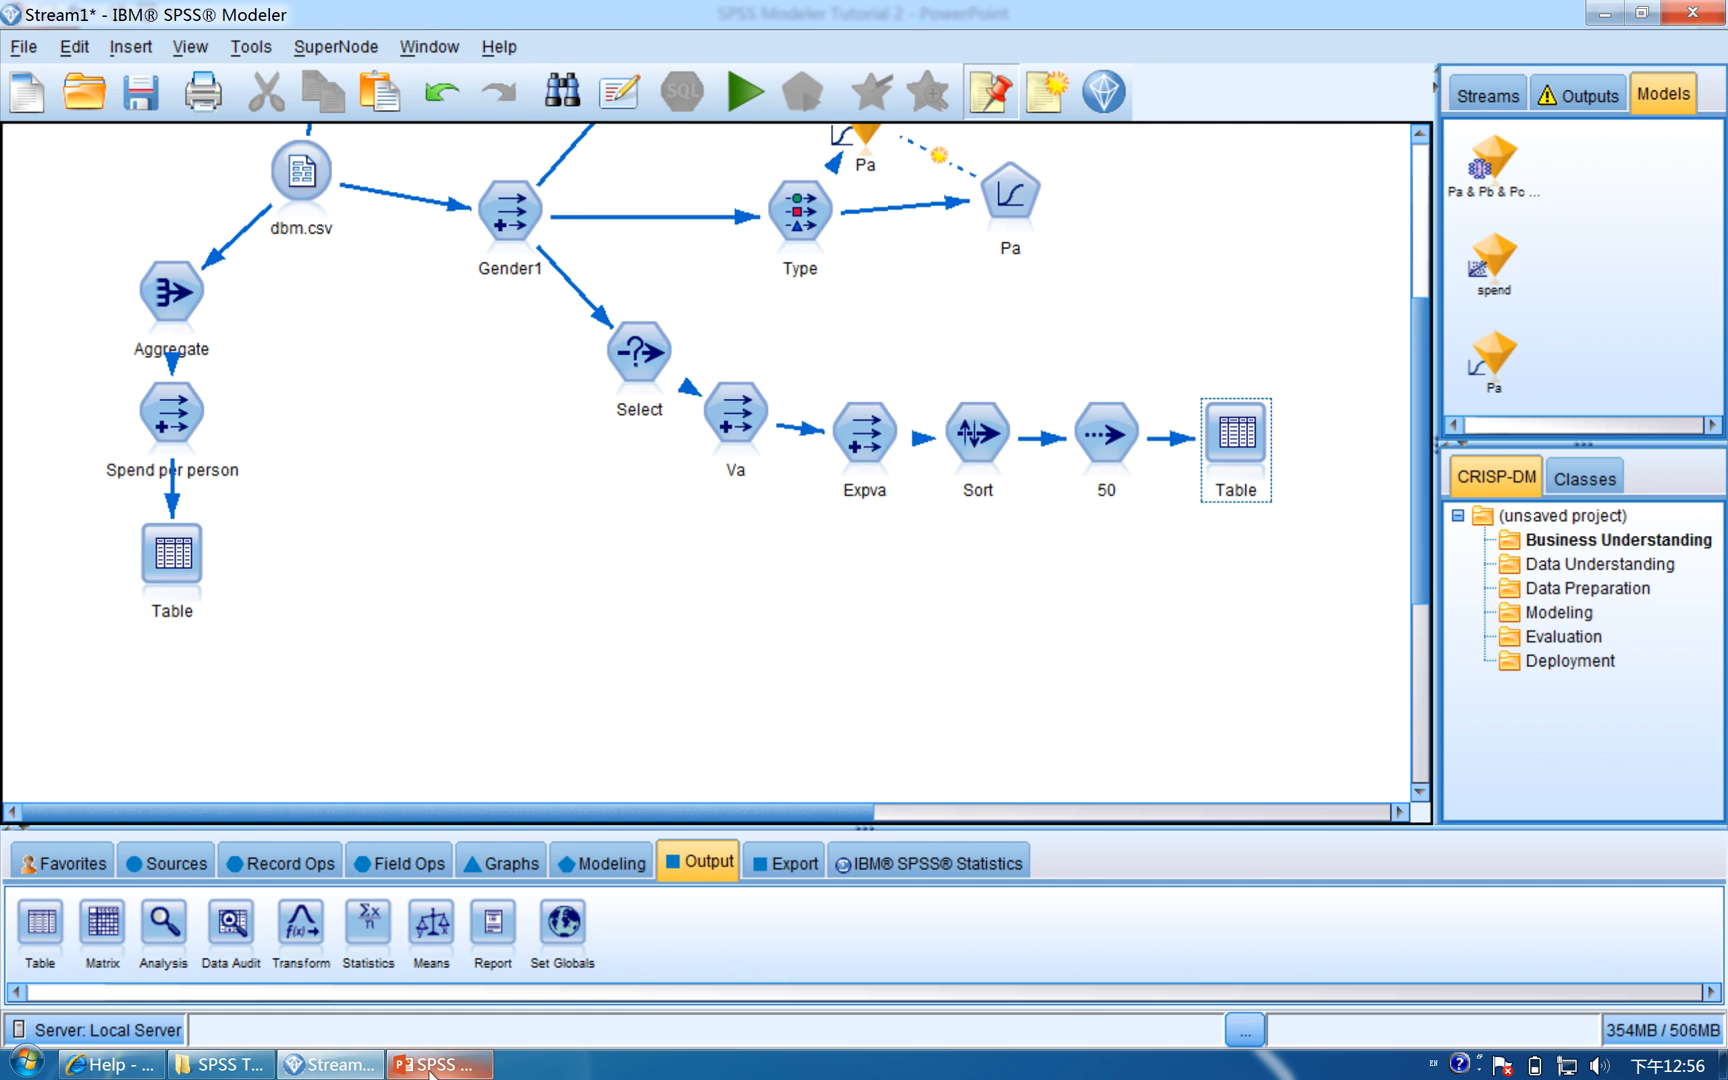
{"action": "left_click", "coordinate": [430, 1067]}
{"action": "left_click", "coordinate": [153, 773]}
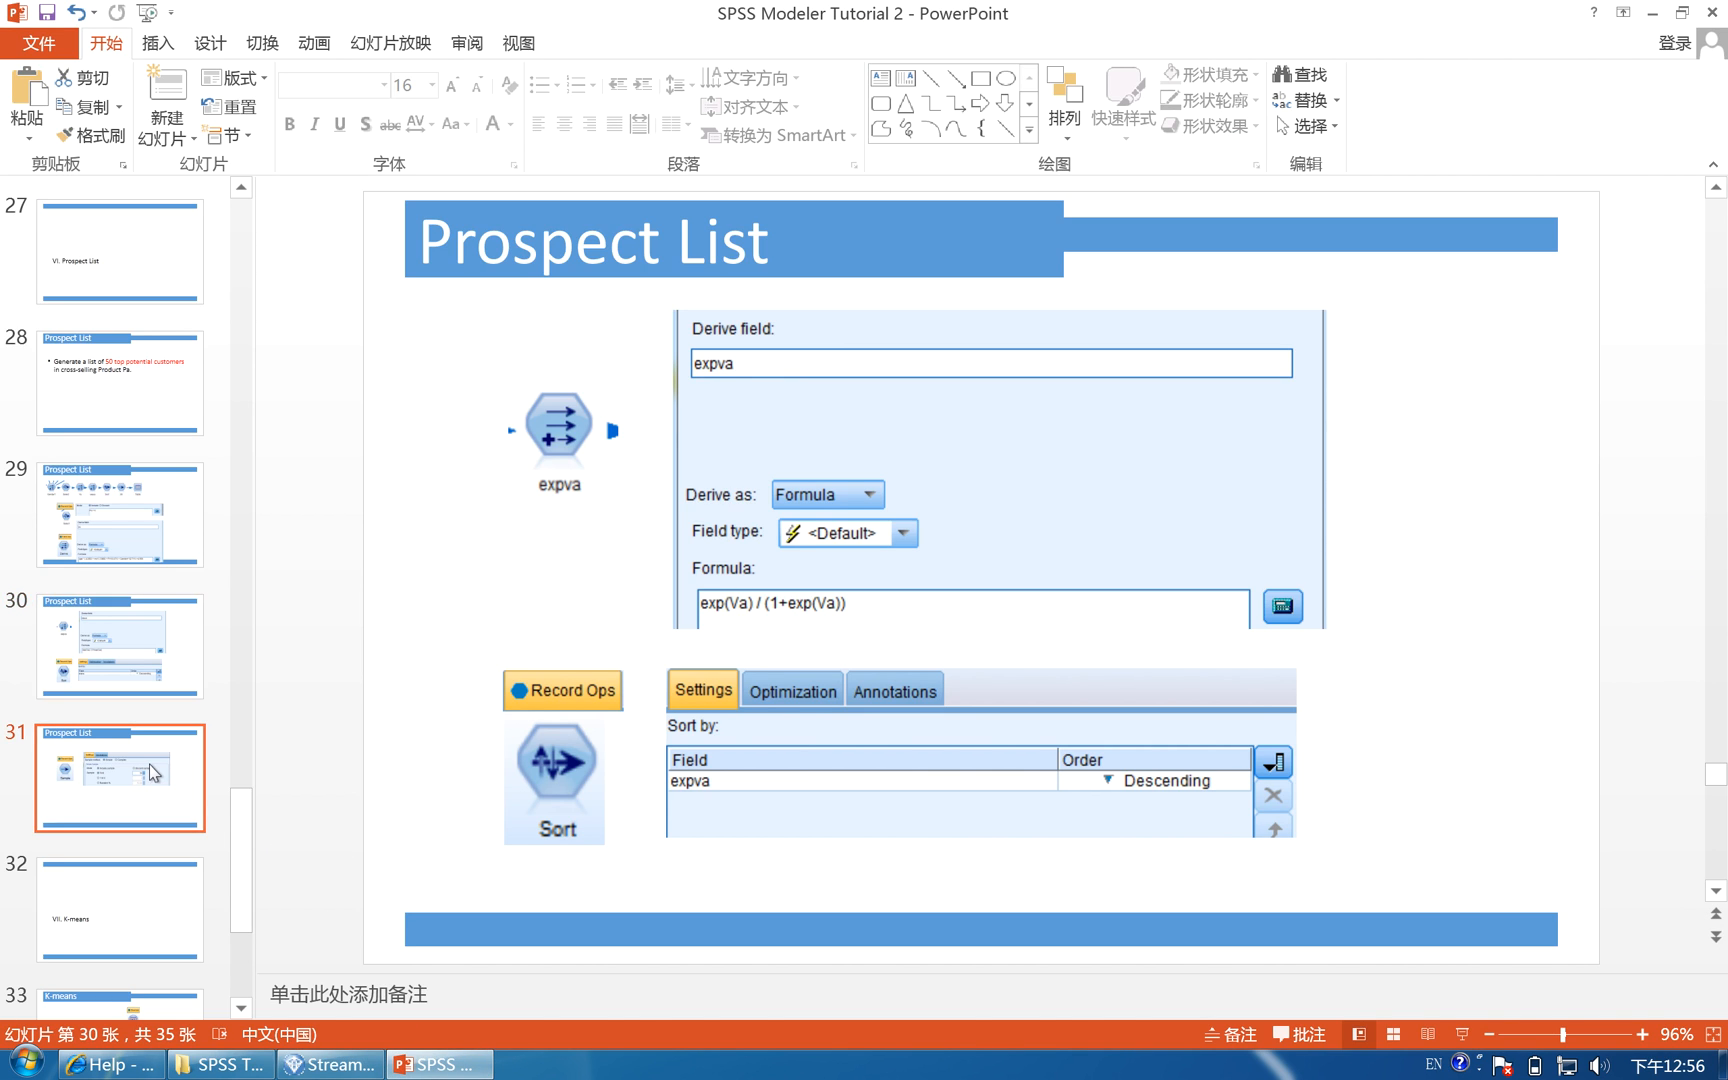
{"action": "left_click", "coordinate": [119, 891]}
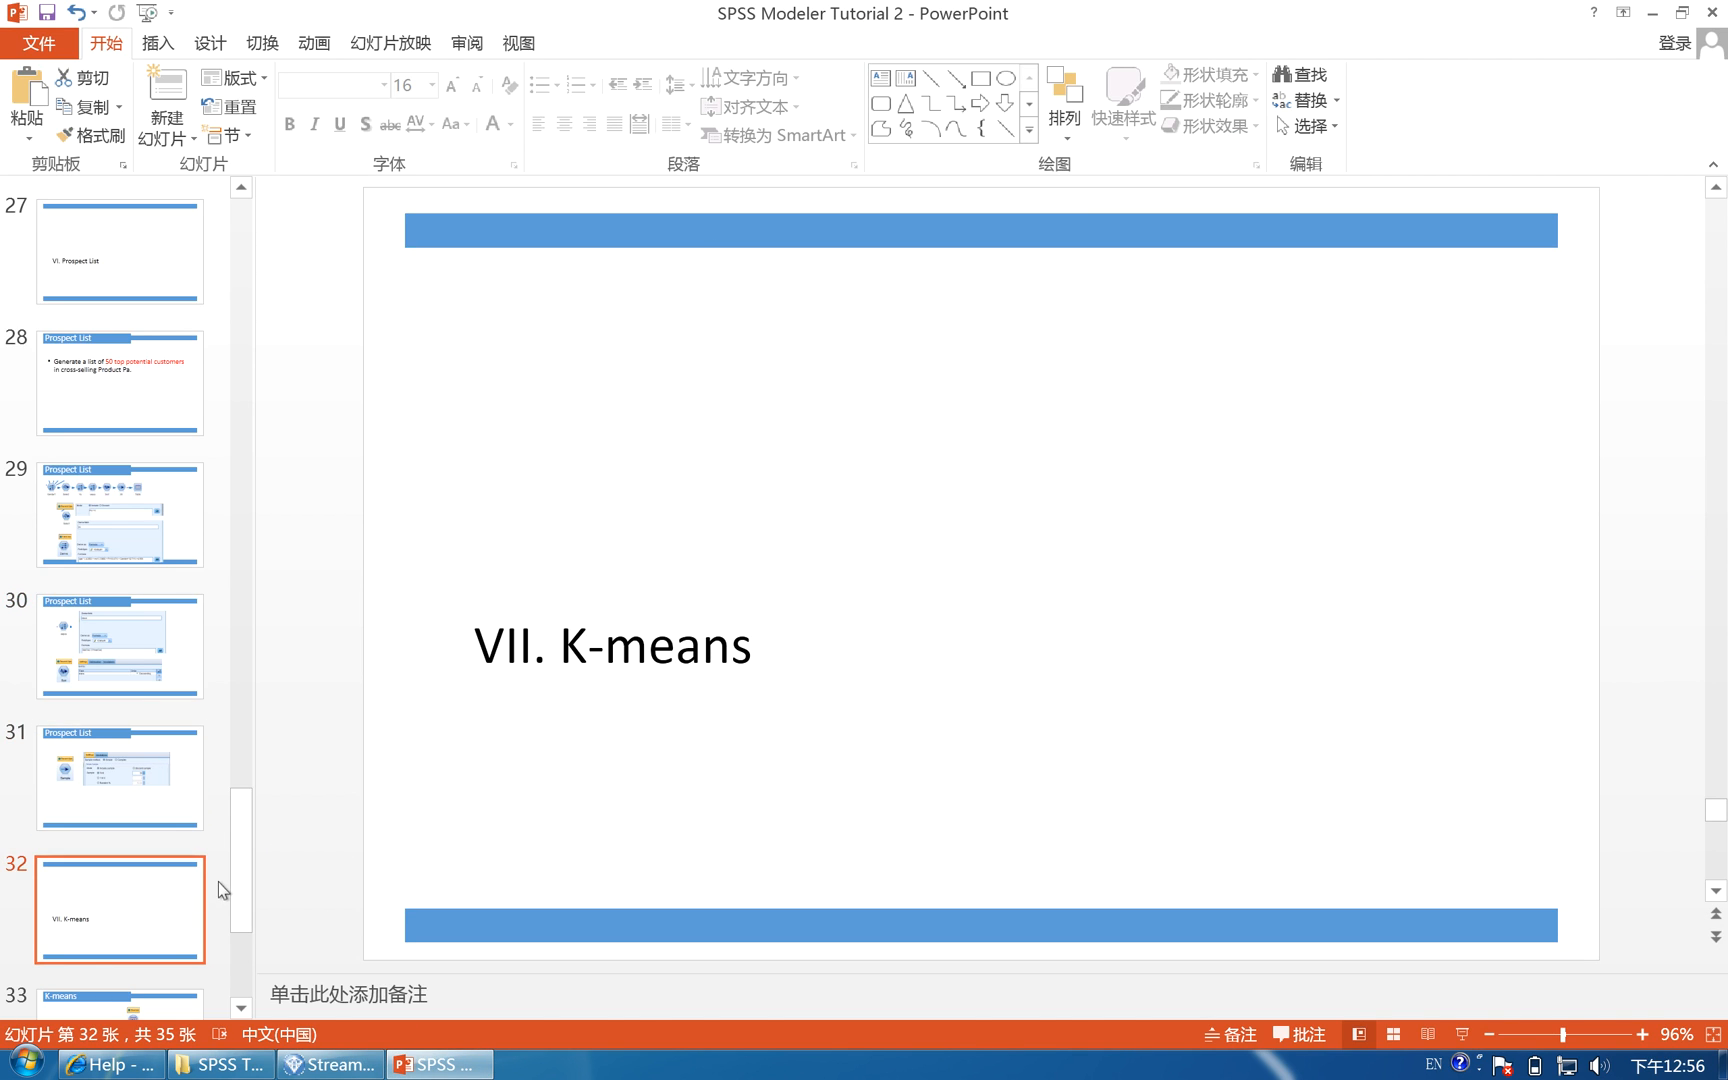
{"action": "scroll", "coordinate": [250, 927], "scroll_direction": "down", "scroll_amount": 2}
{"action": "scroll", "coordinate": [249, 926], "scroll_direction": "down", "scroll_amount": 2}
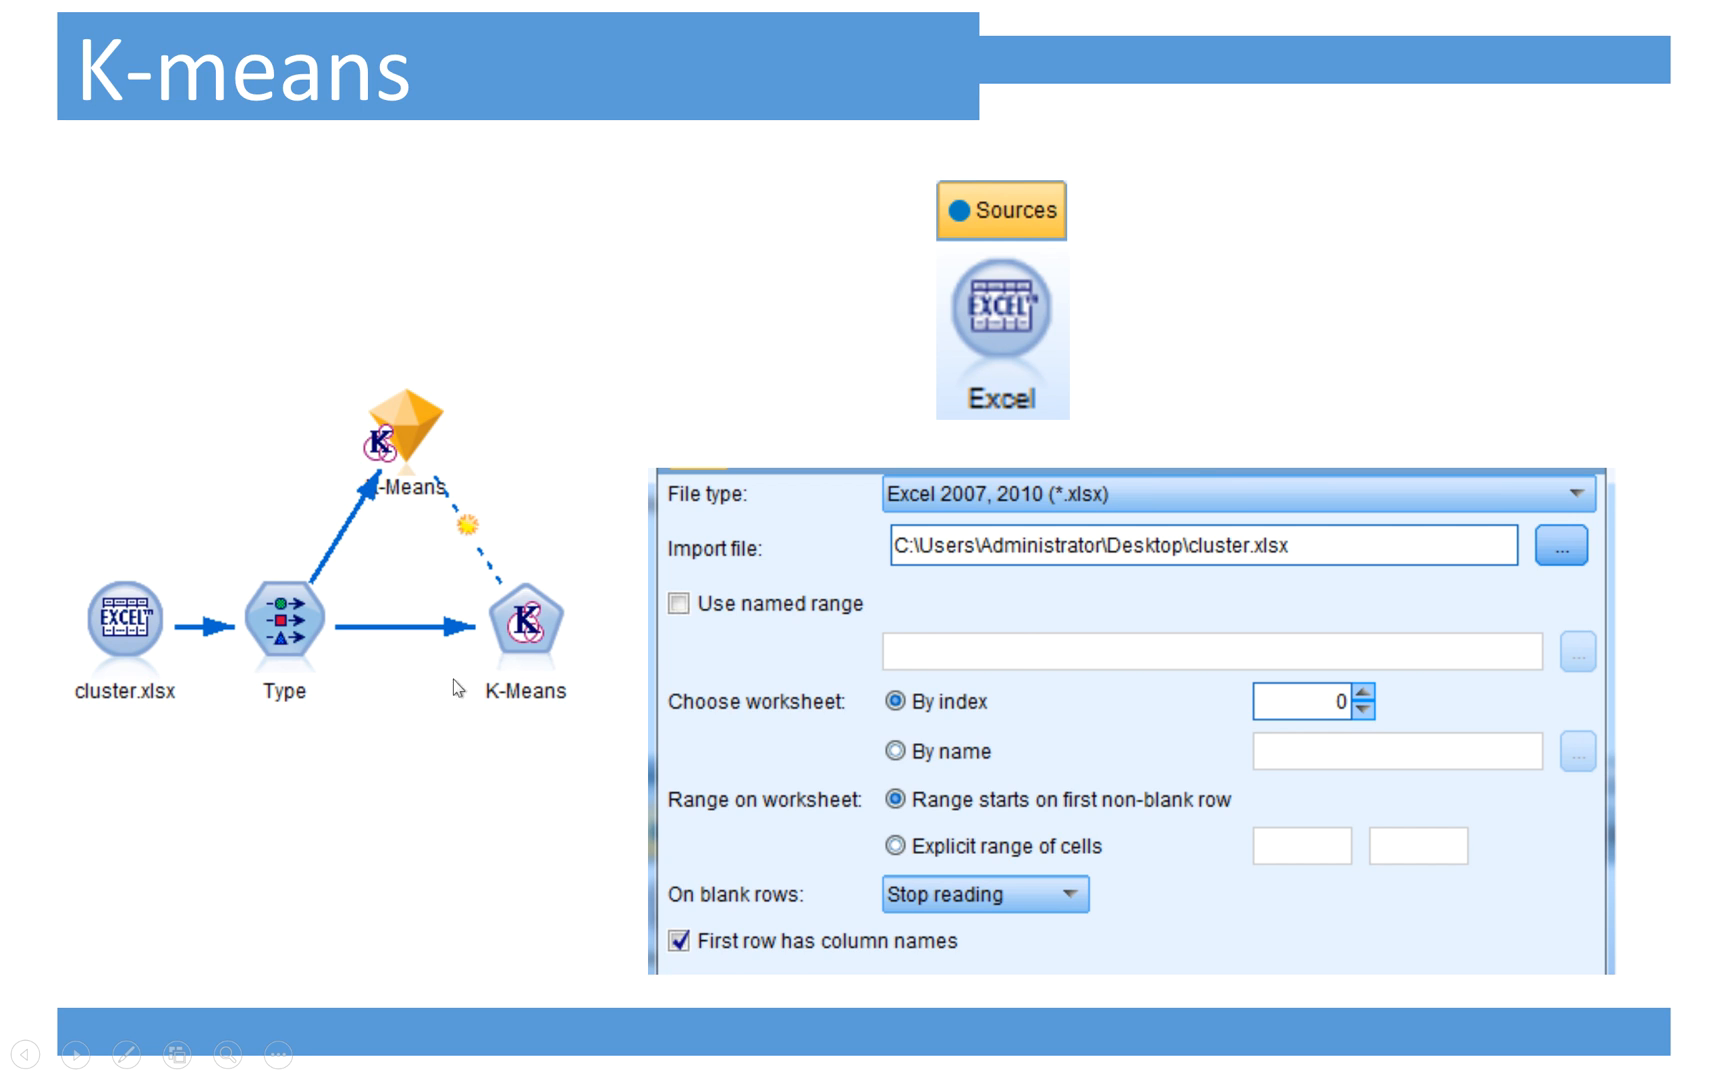
{"action": "left_click", "coordinate": [1000, 807]}
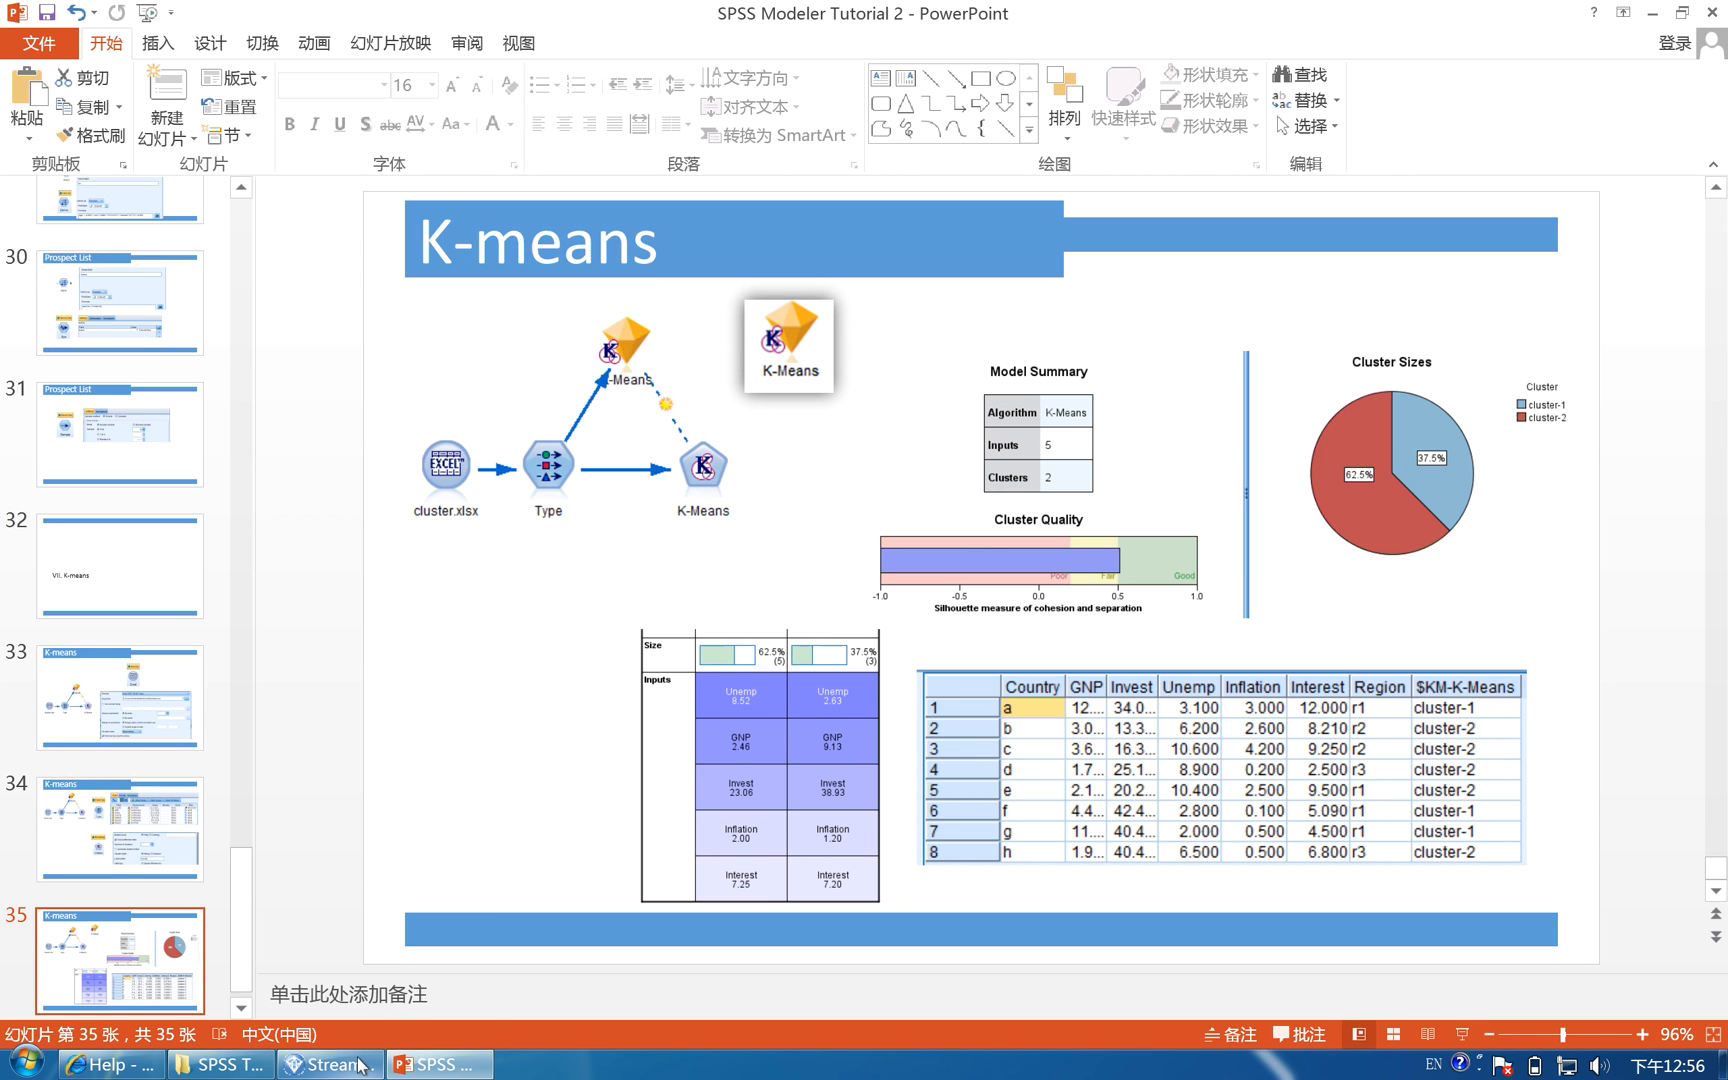
{"action": "left_click", "coordinate": [331, 1064]}
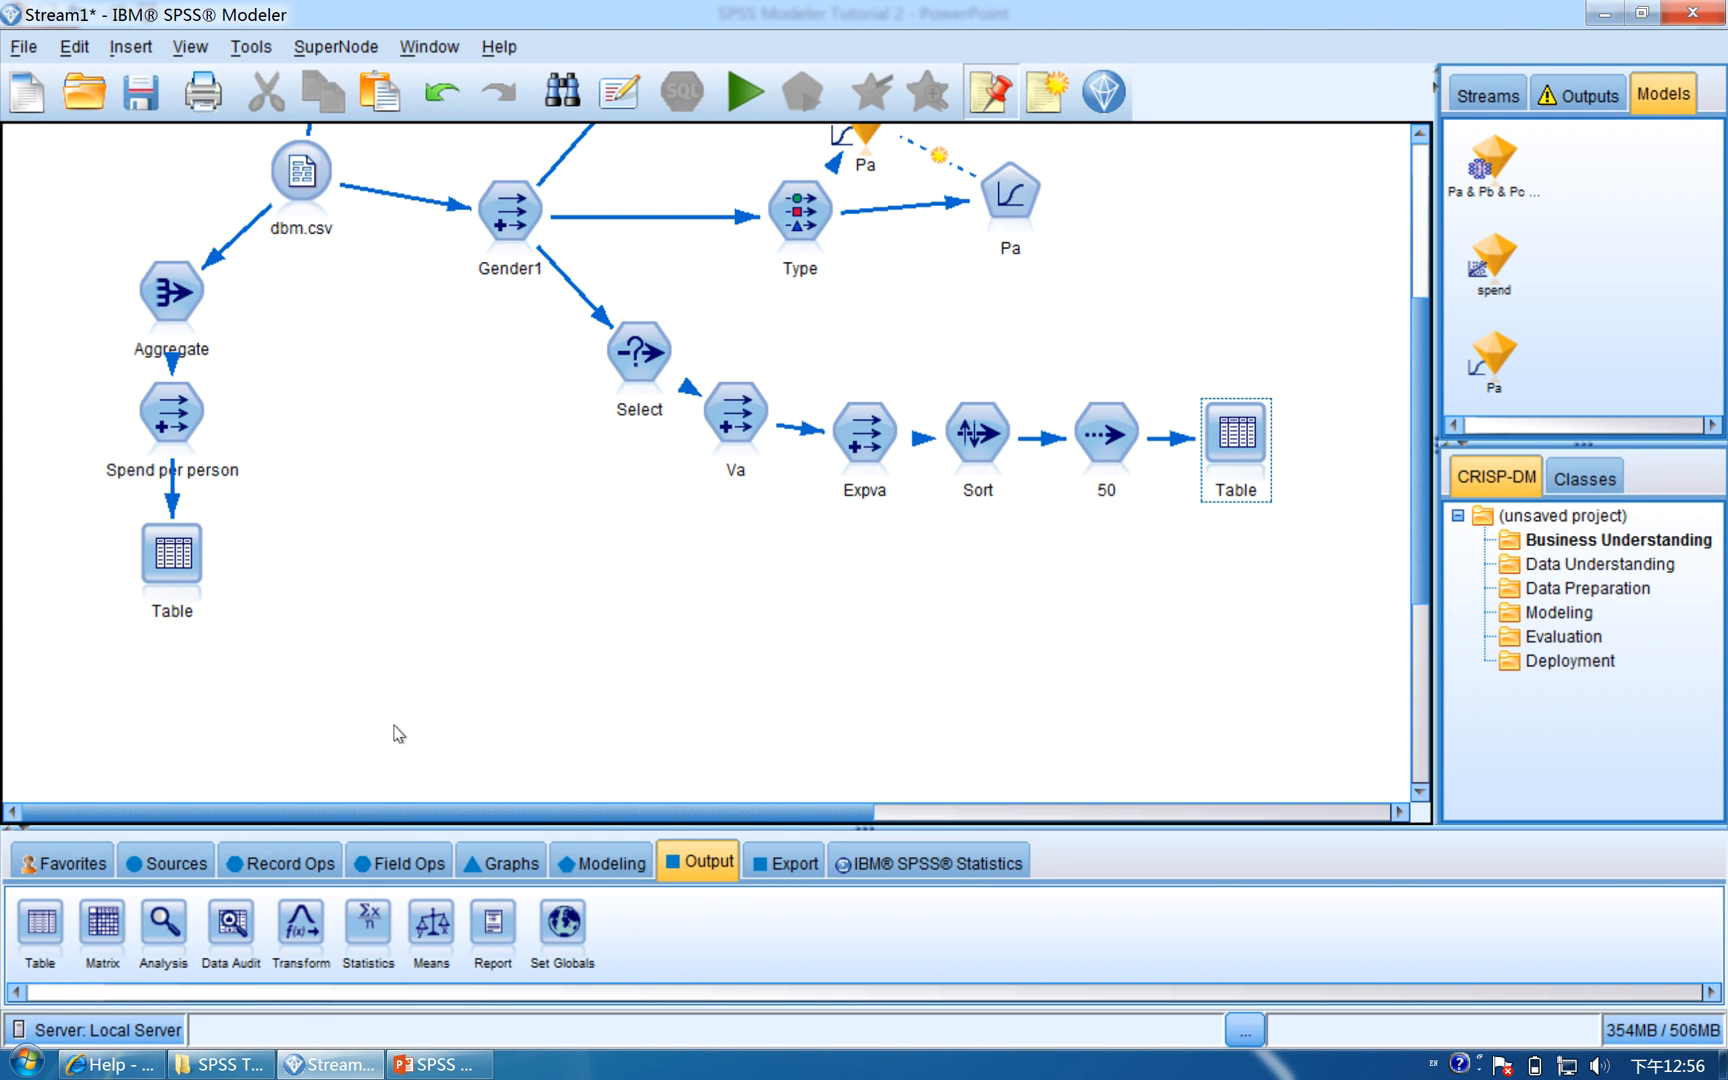
{"action": "left_click_drag", "start_coordinate": [1418, 547], "coordinate": [1418, 698]}
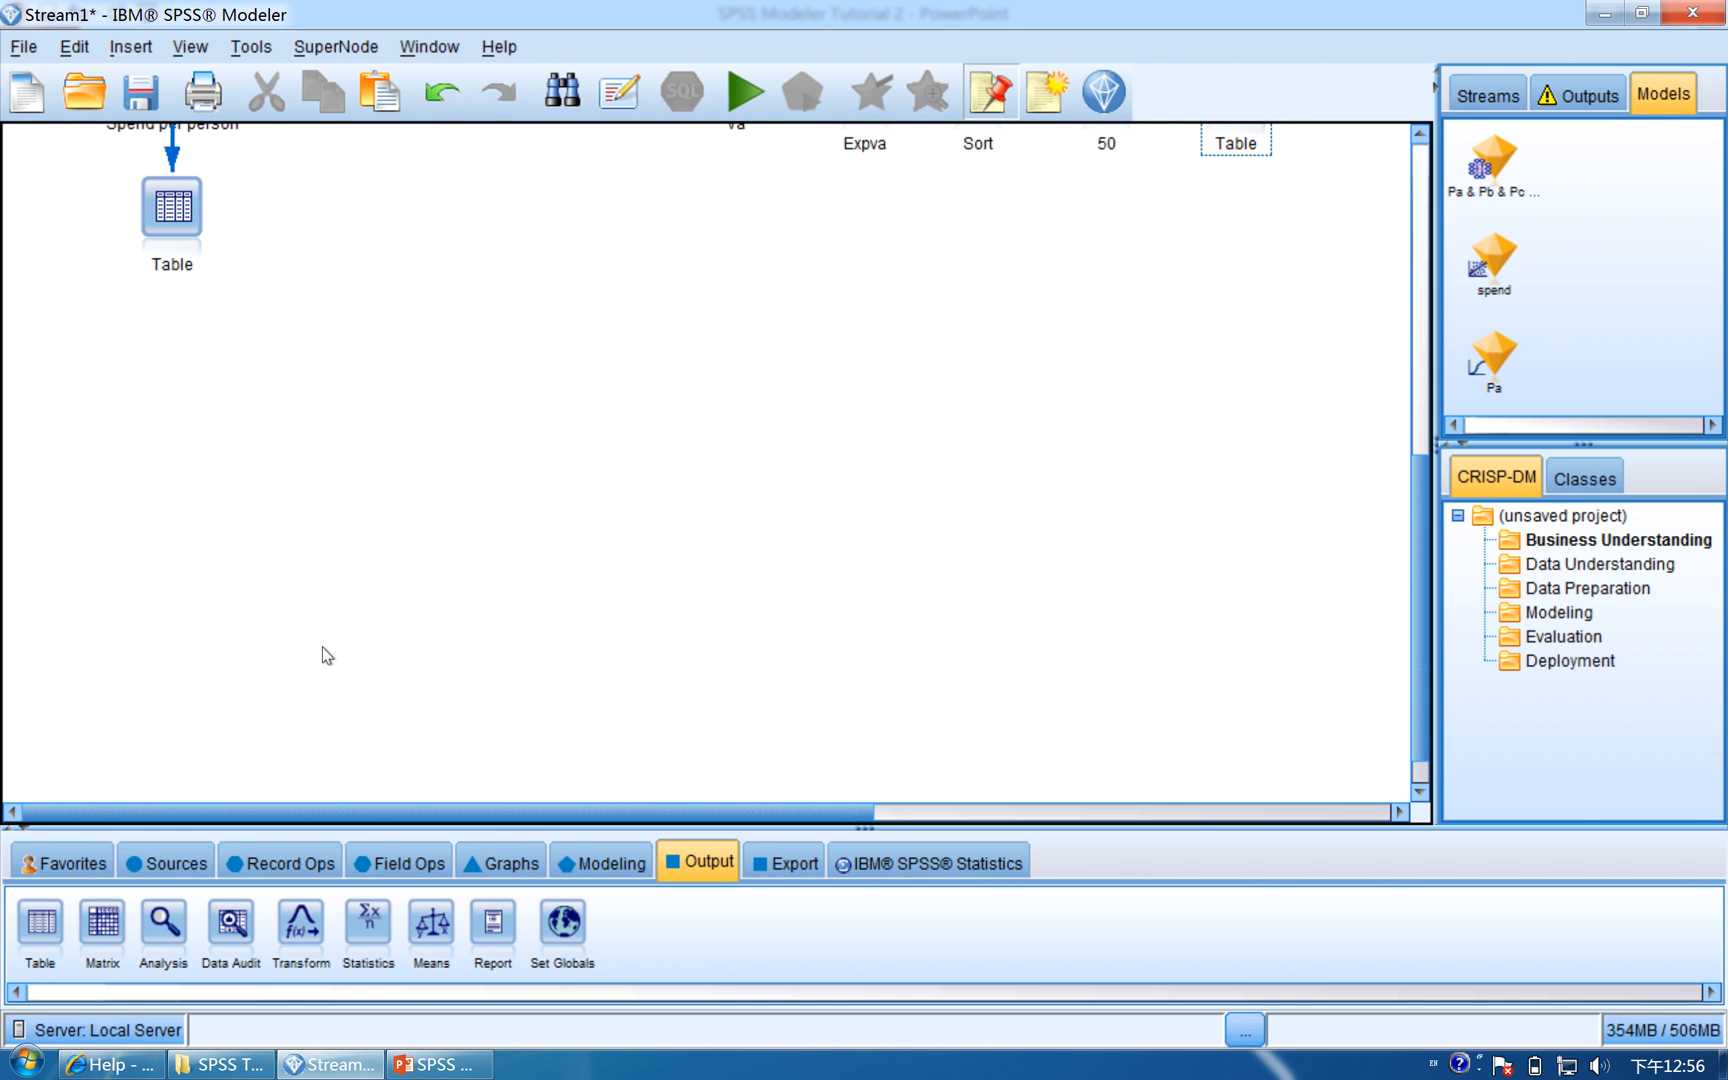
Place an Excel source node from the Sources palette onto the canvas
{"action": "left_click", "coordinate": [169, 863]}
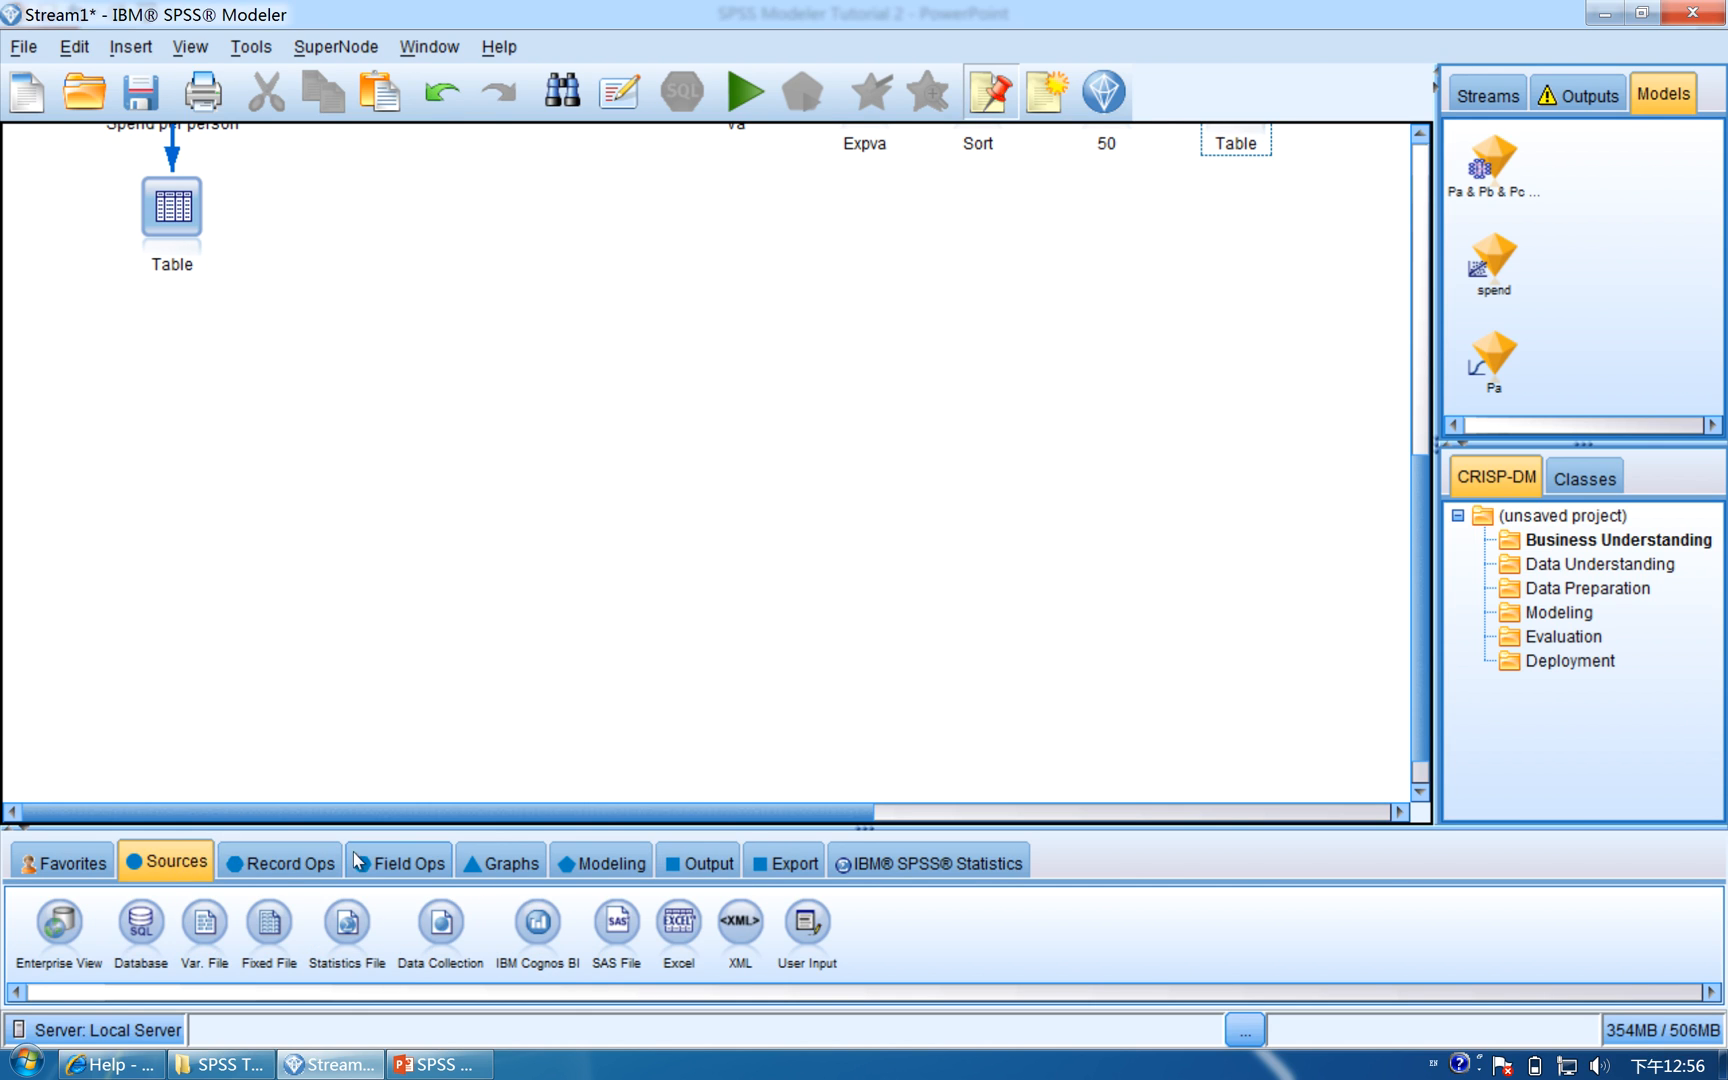
{"action": "left_click", "coordinate": [674, 935]}
{"action": "left_click", "coordinate": [198, 534]}
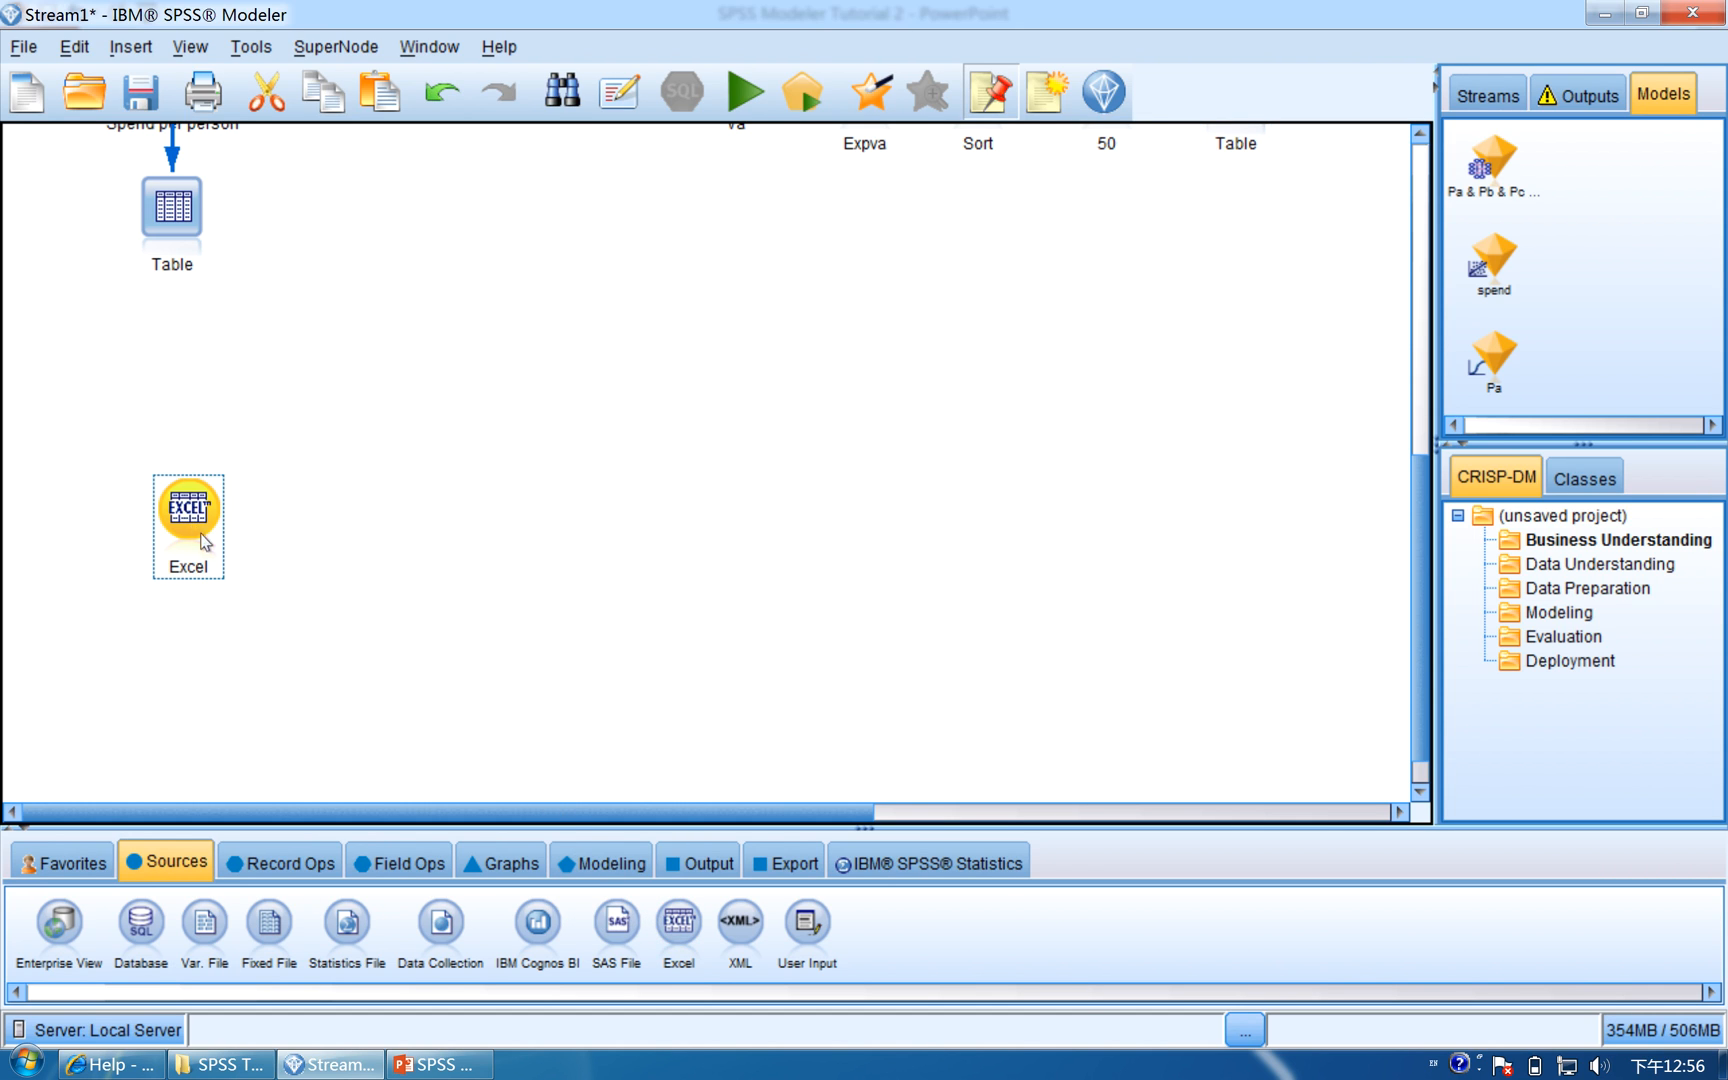
Set the Excel node to read cluster.xlsx from the desktop as Excel 2007, 2010 (*.xlsx)
{"action": "double_click", "coordinate": [201, 520]}
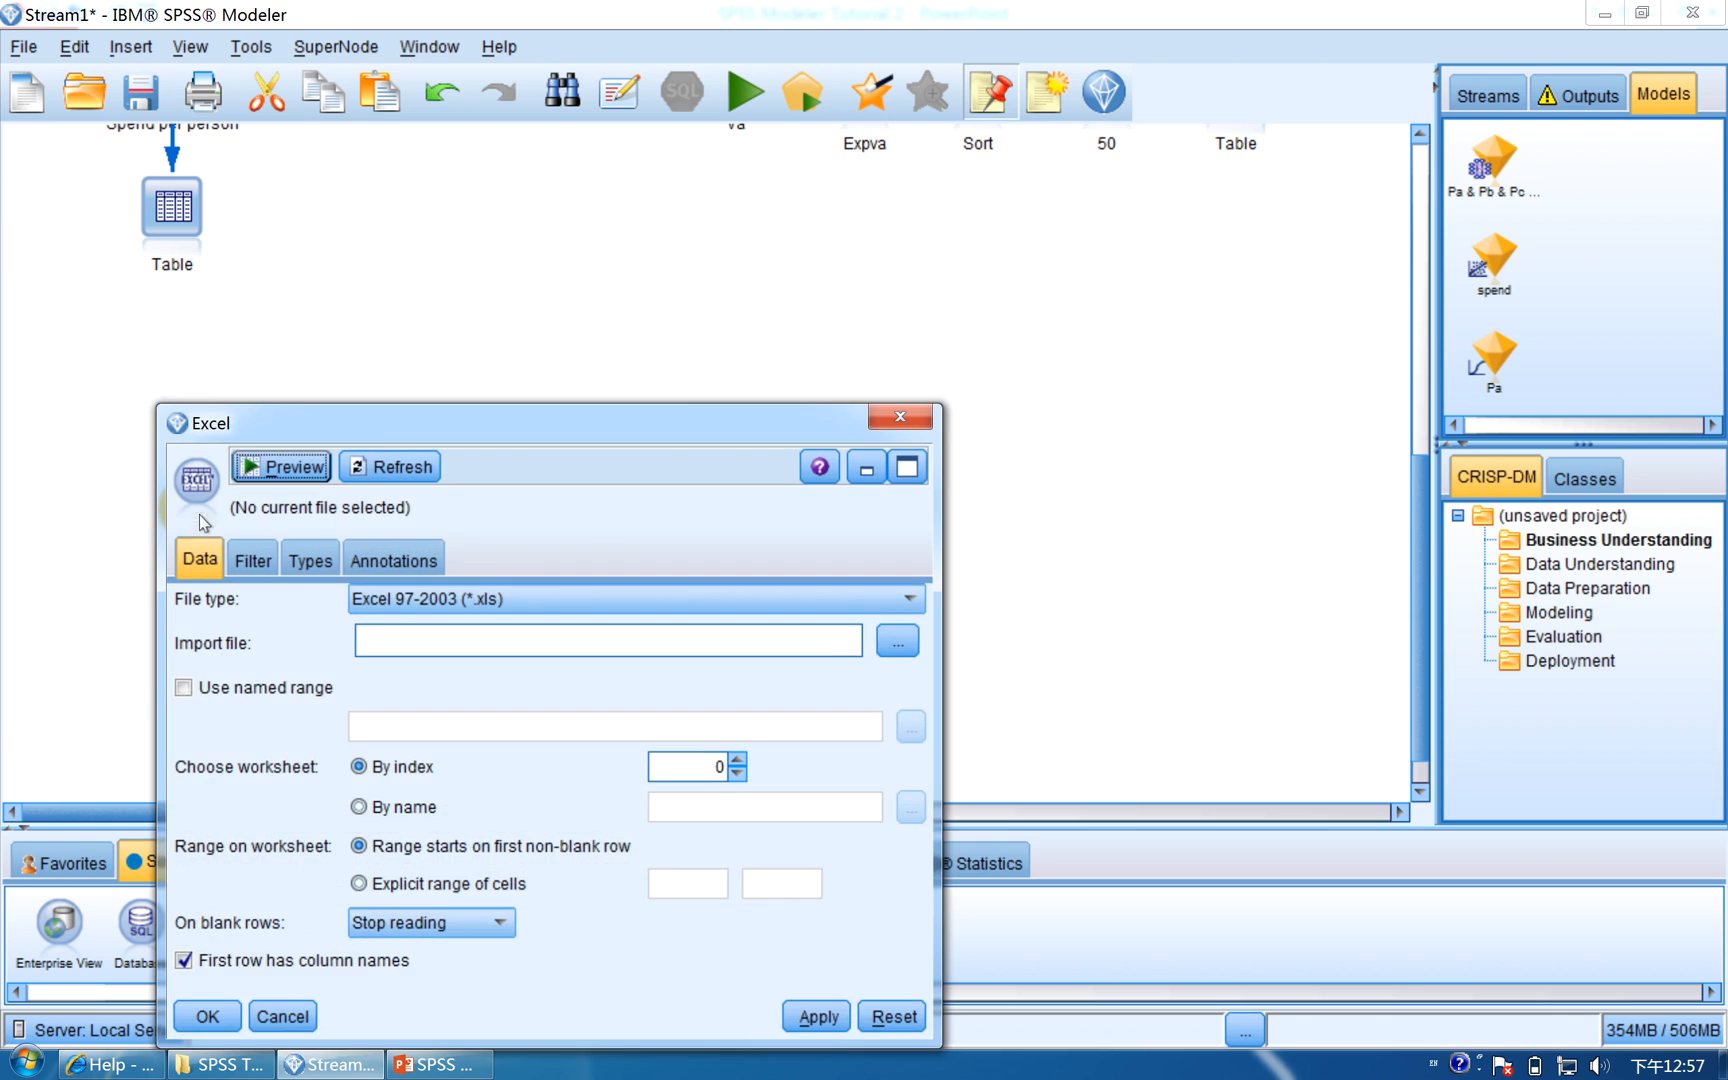
{"action": "left_click", "coordinate": [660, 604]}
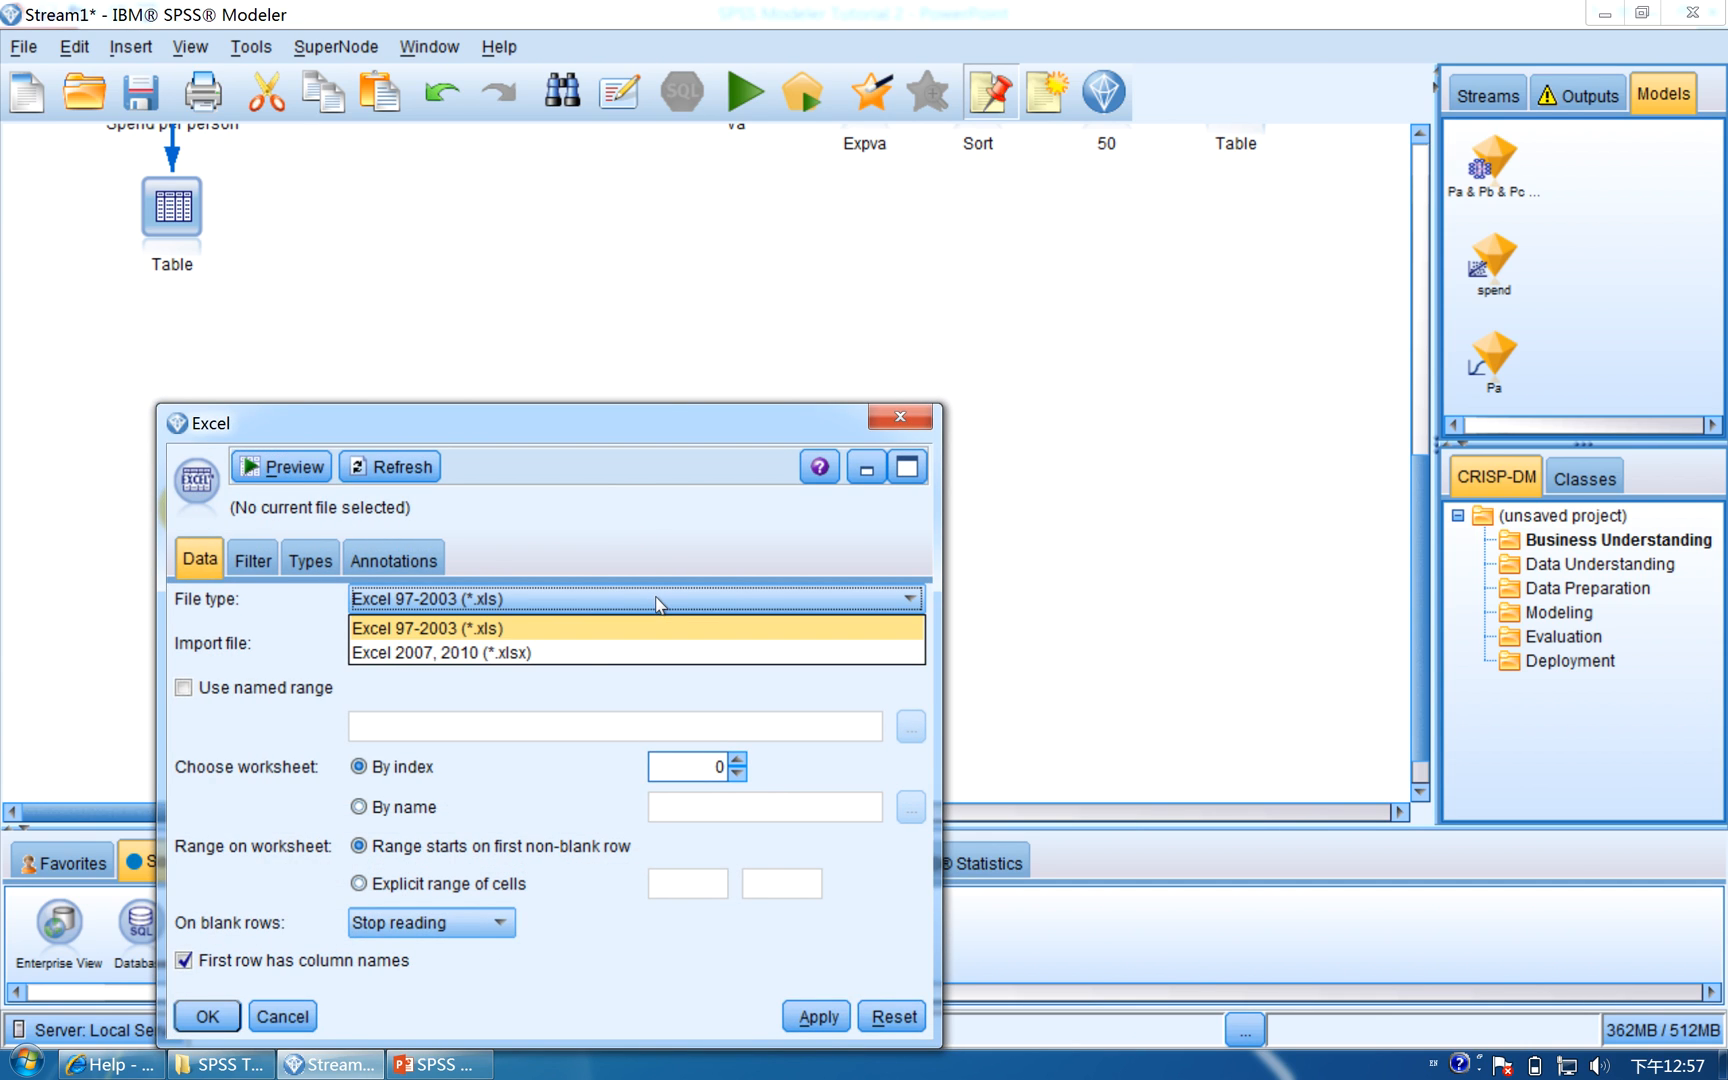
{"action": "left_click", "coordinate": [527, 655]}
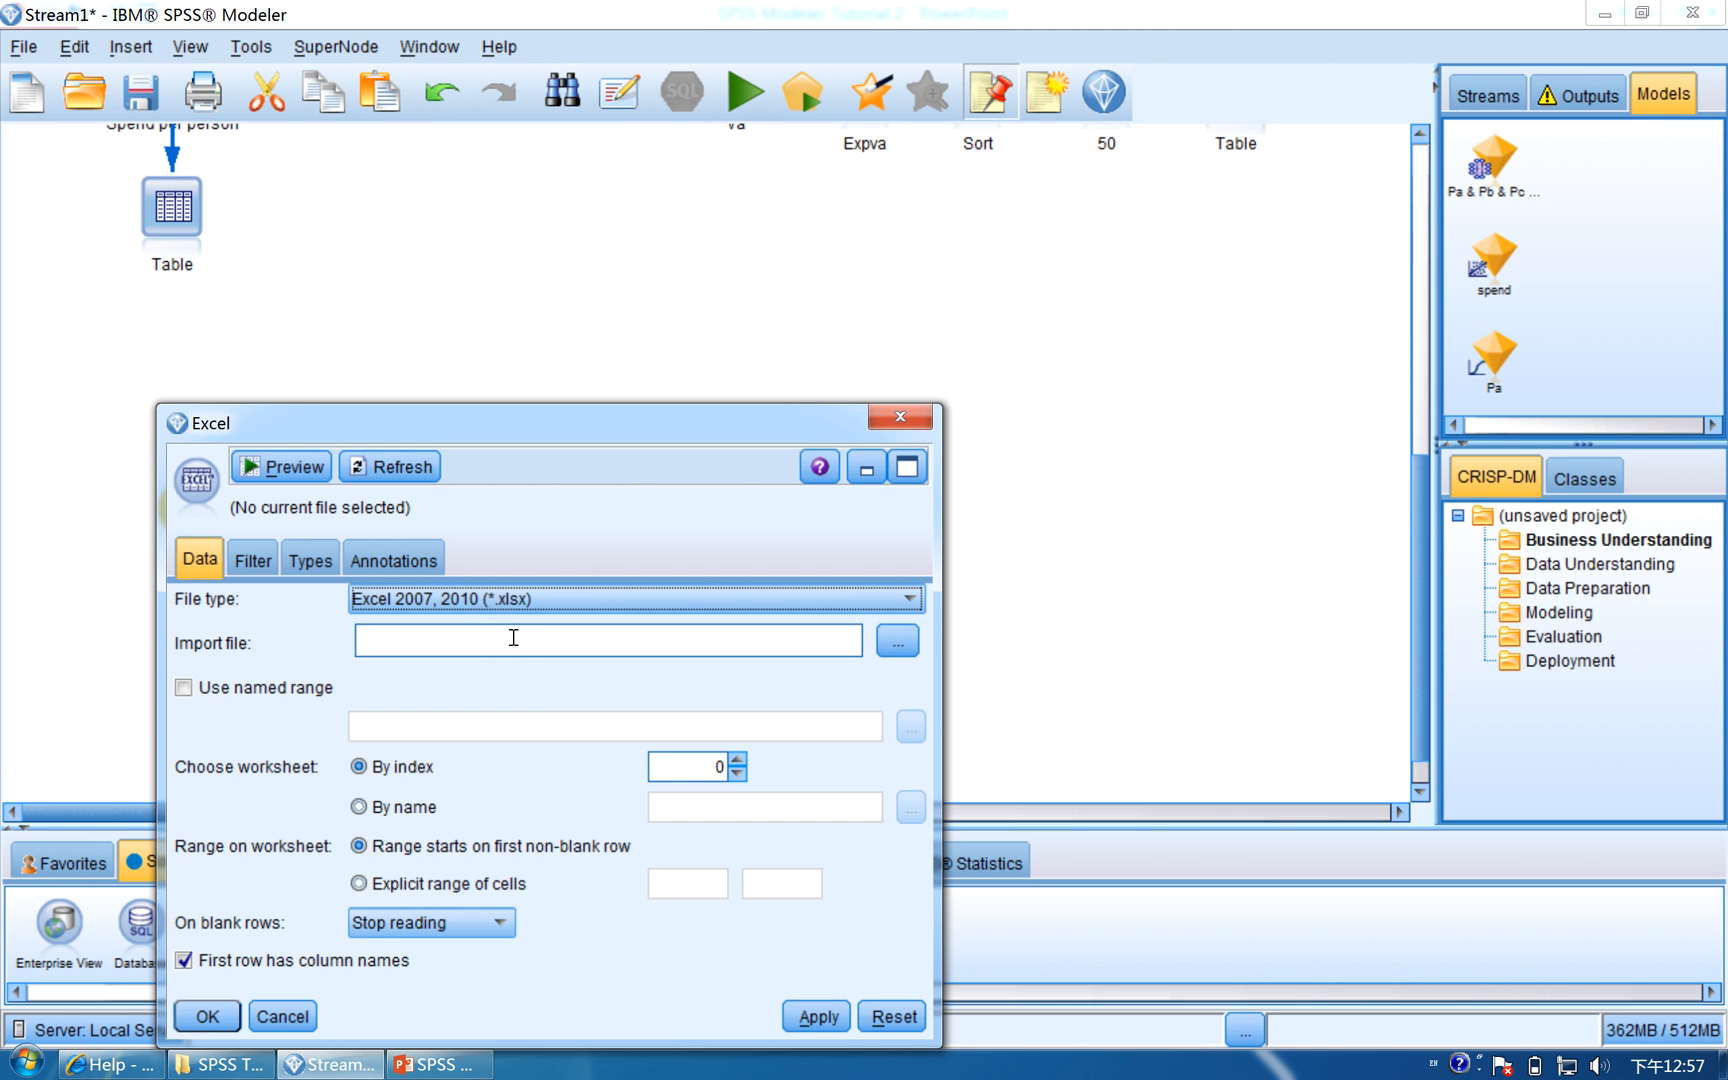
{"action": "left_click", "coordinate": [898, 642]}
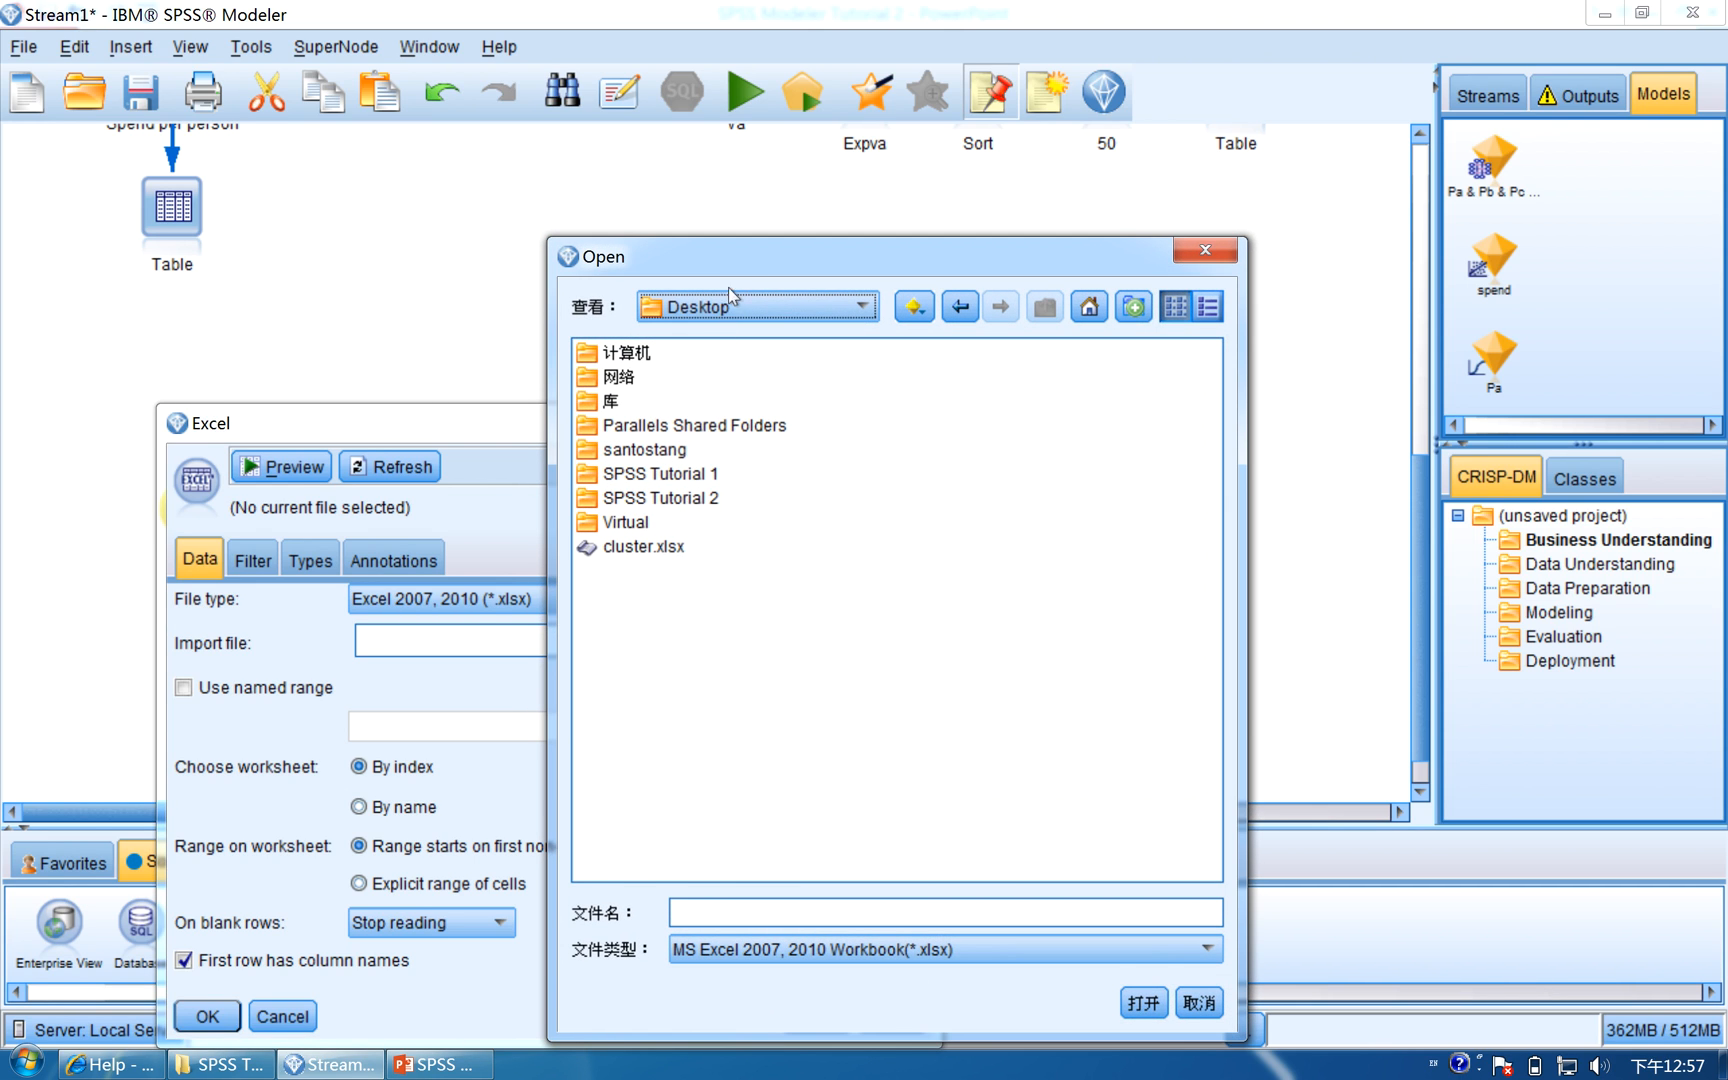
{"action": "double_click", "coordinate": [645, 514]}
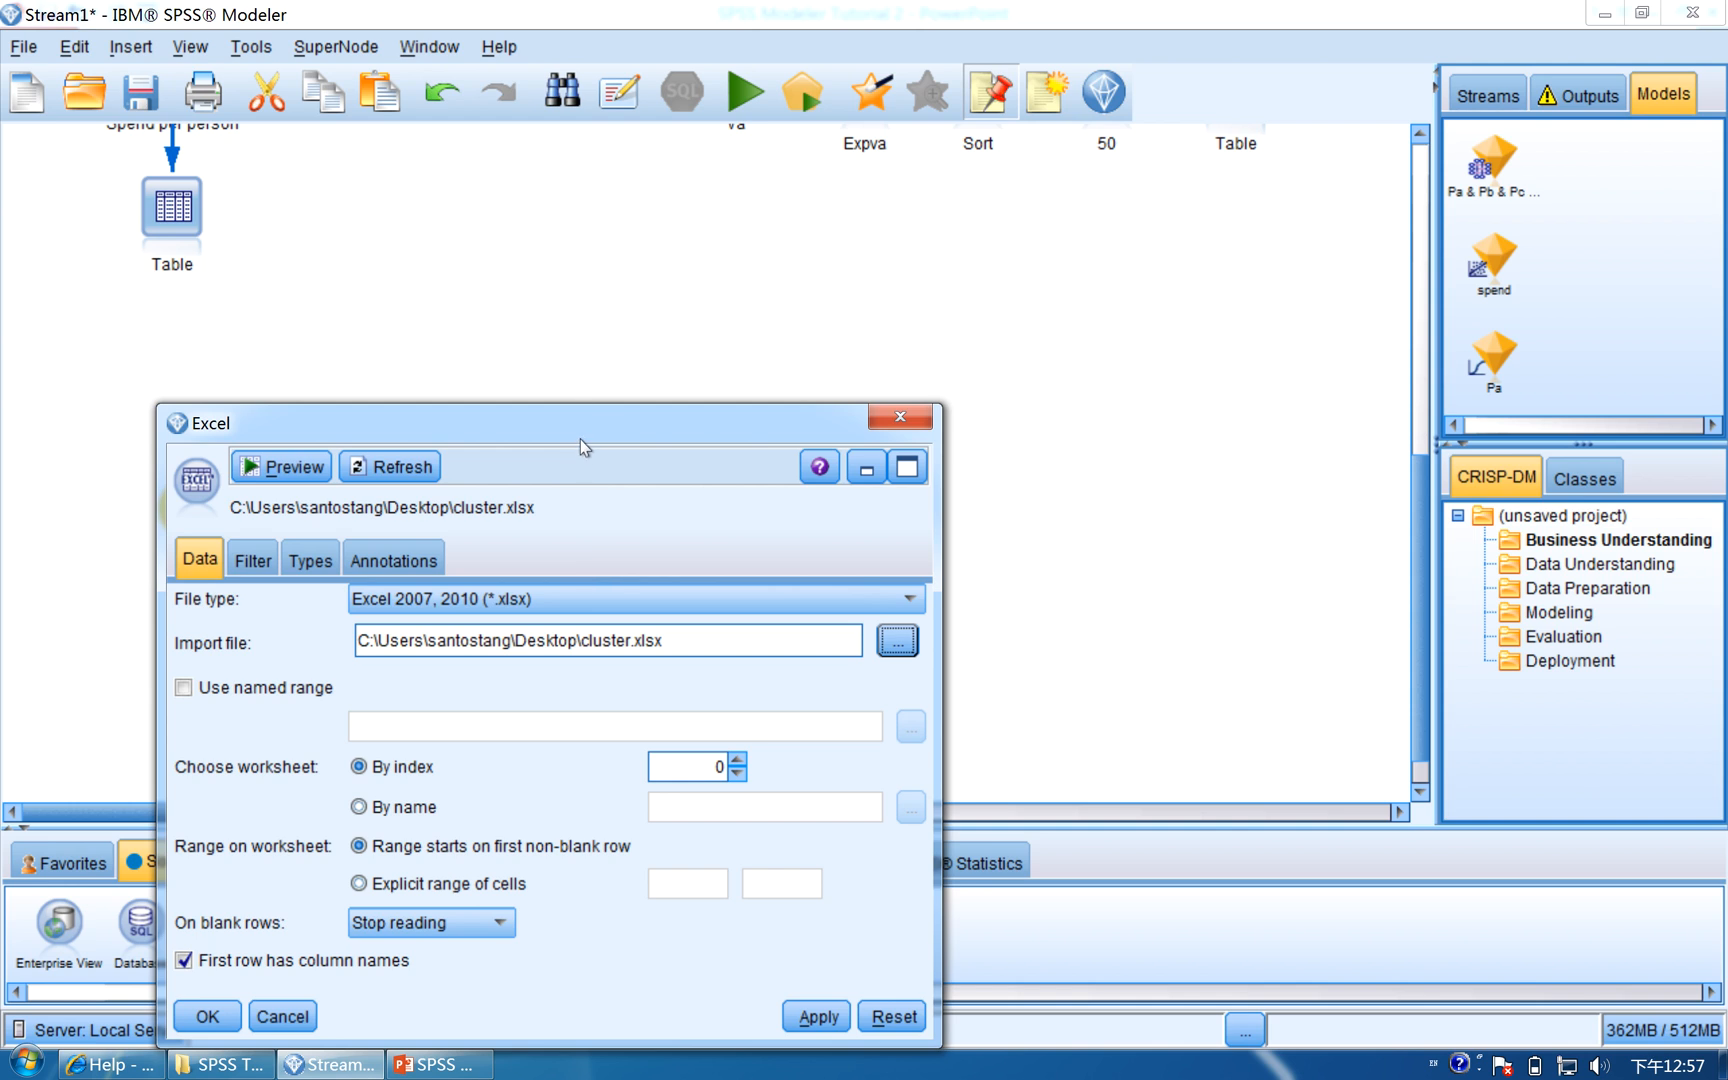
{"action": "left_click_drag", "start_coordinate": [581, 432], "coordinate": [642, 354]}
{"action": "left_click", "coordinate": [870, 908]}
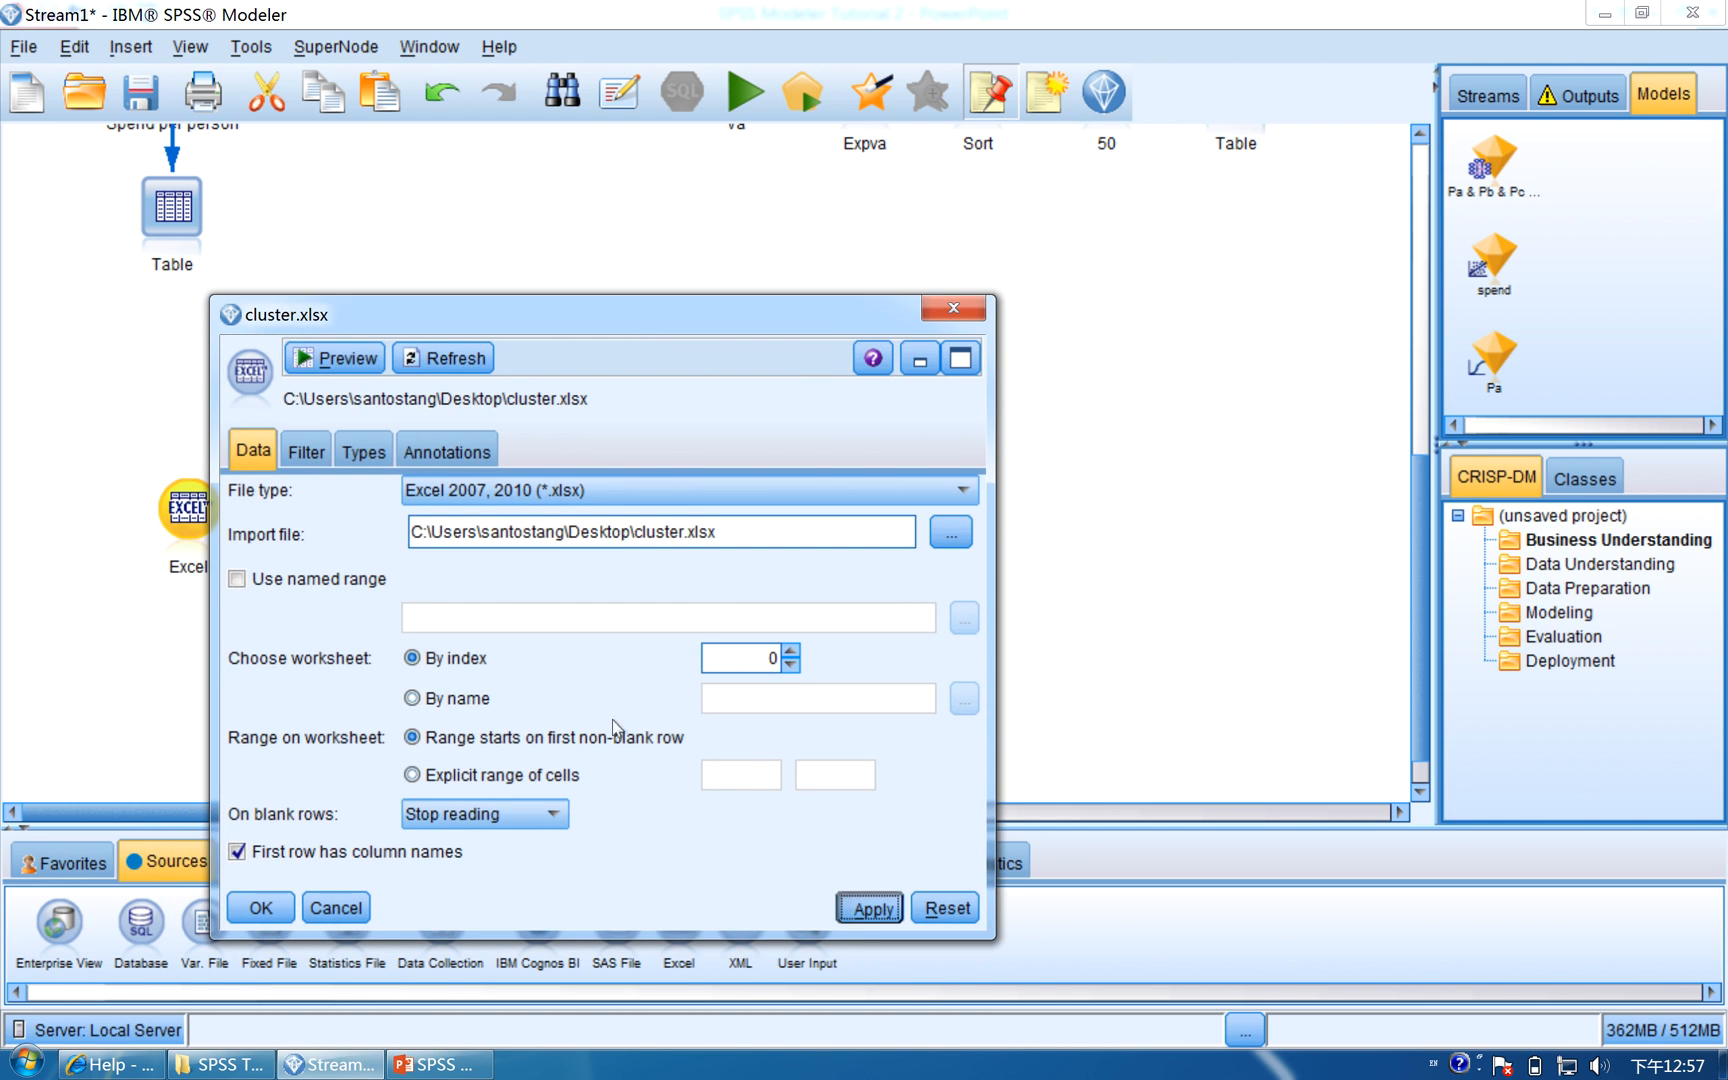
Preview the 8 country records read from cluster.xlsx
{"action": "left_click", "coordinate": [349, 359]}
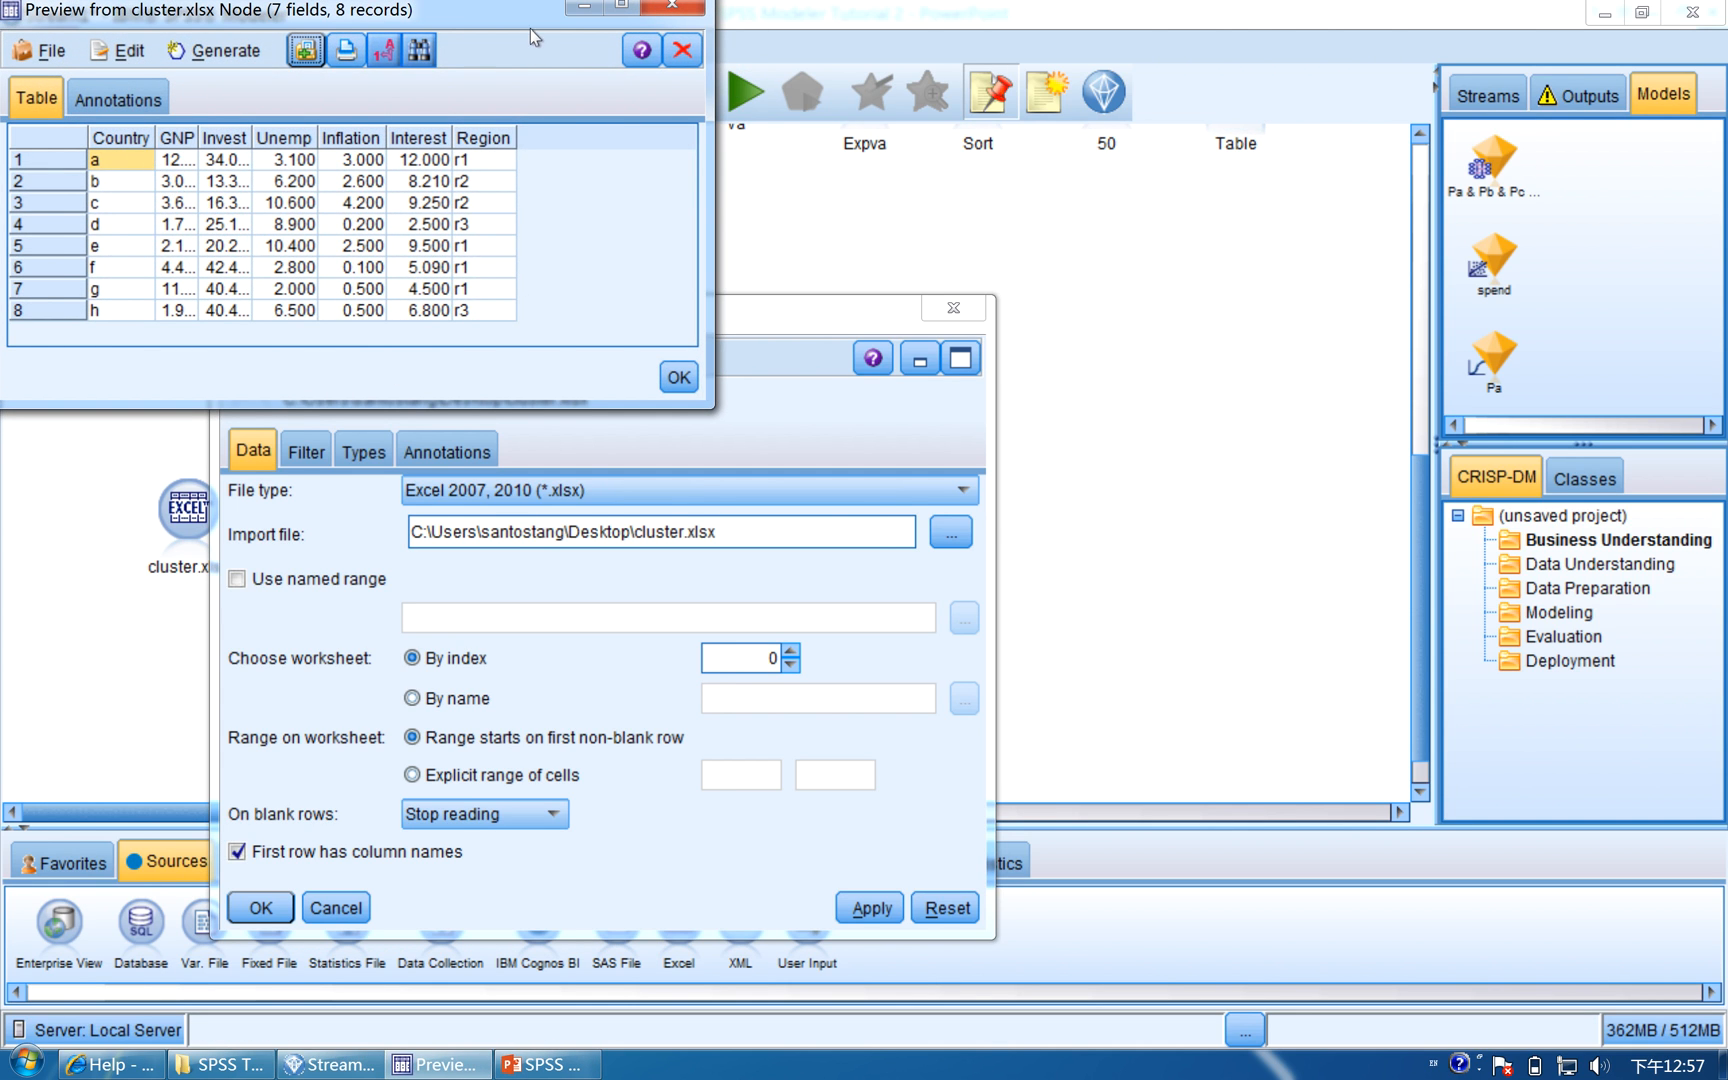
{"action": "left_click_drag", "start_coordinate": [538, 14], "coordinate": [903, 253]}
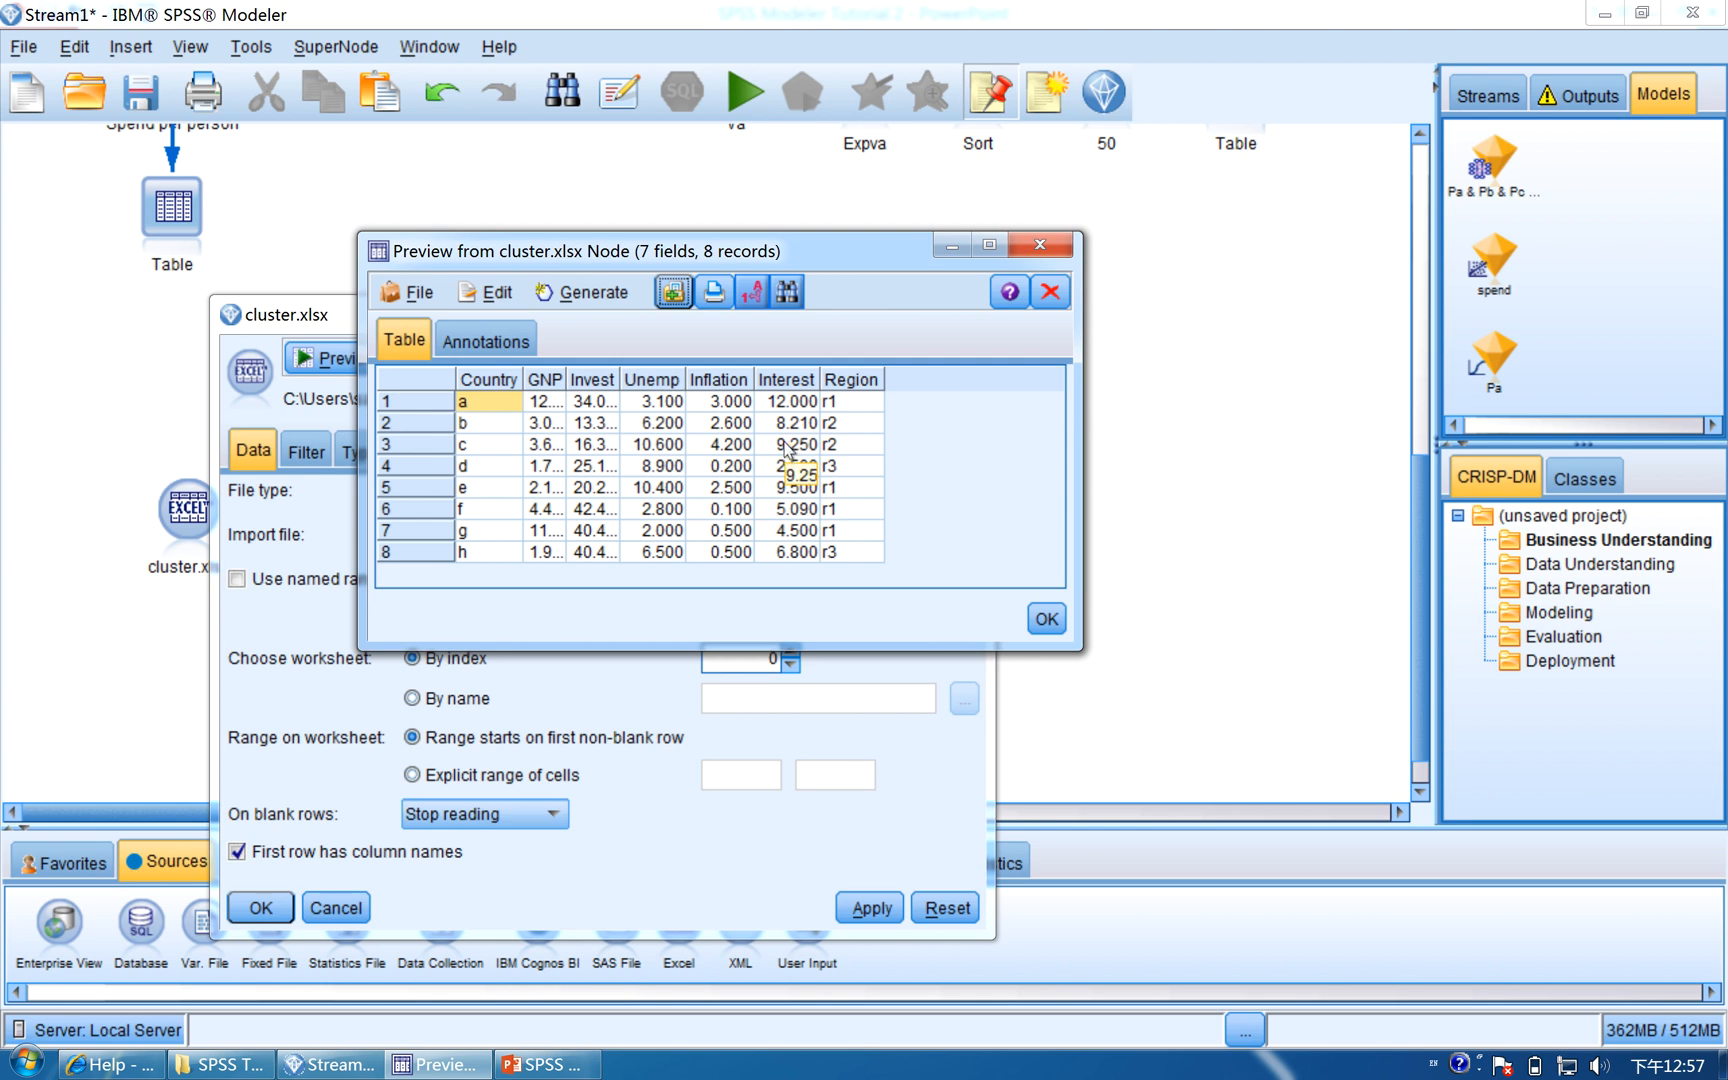
Close the data preview and confirm the cluster.xlsx source settings
{"action": "left_click", "coordinate": [1046, 618]}
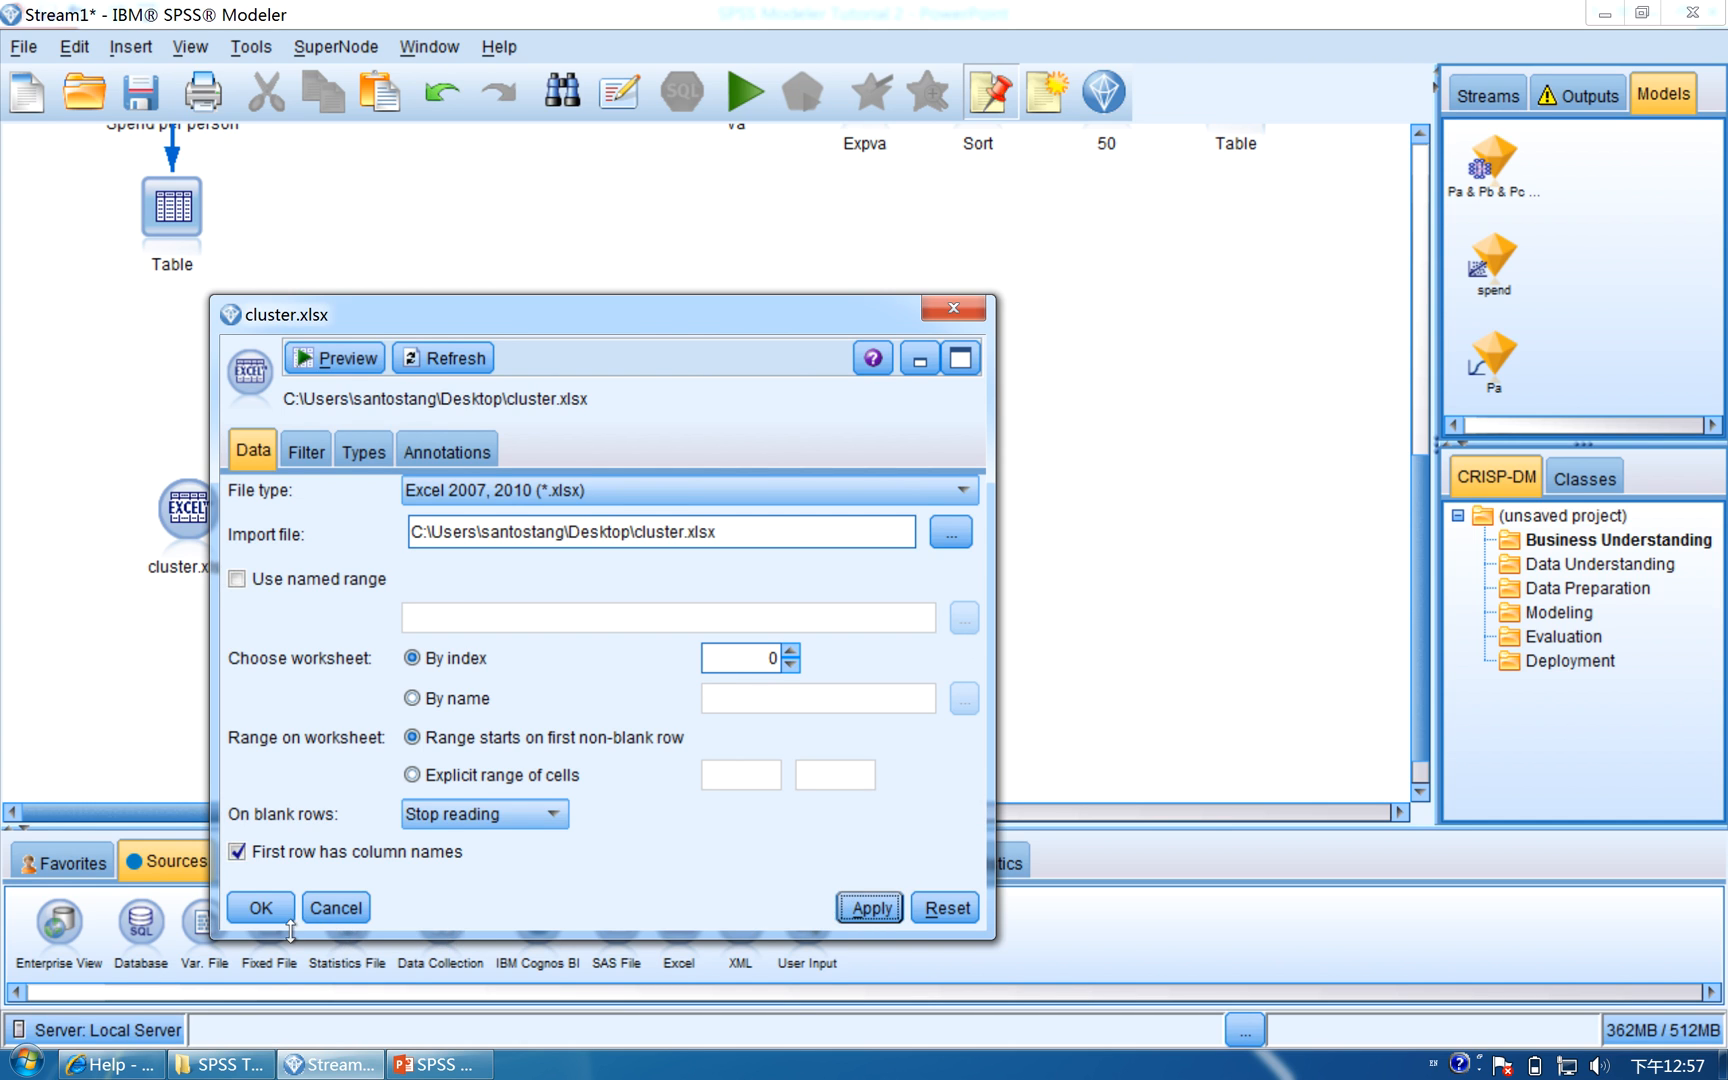
{"action": "left_click", "coordinate": [261, 907]}
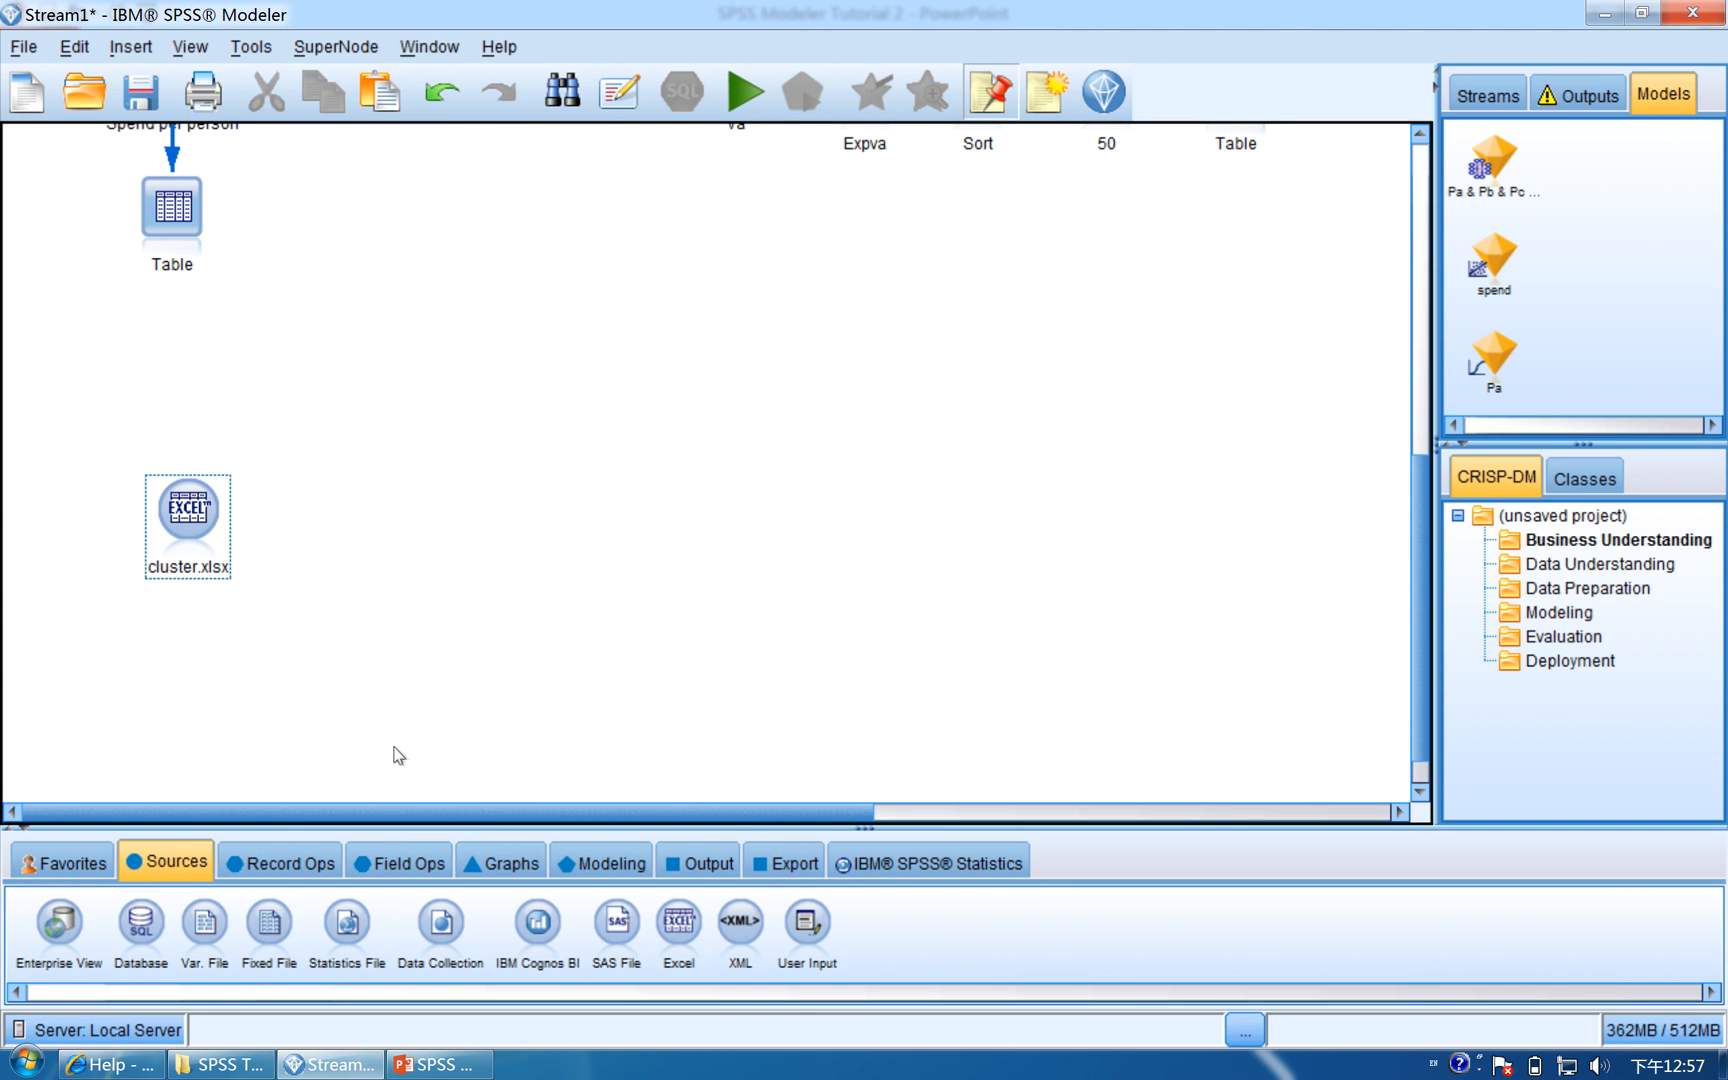
Add a Type node after cluster.xlsx and bring up its field settings
{"action": "left_click", "coordinate": [381, 863]}
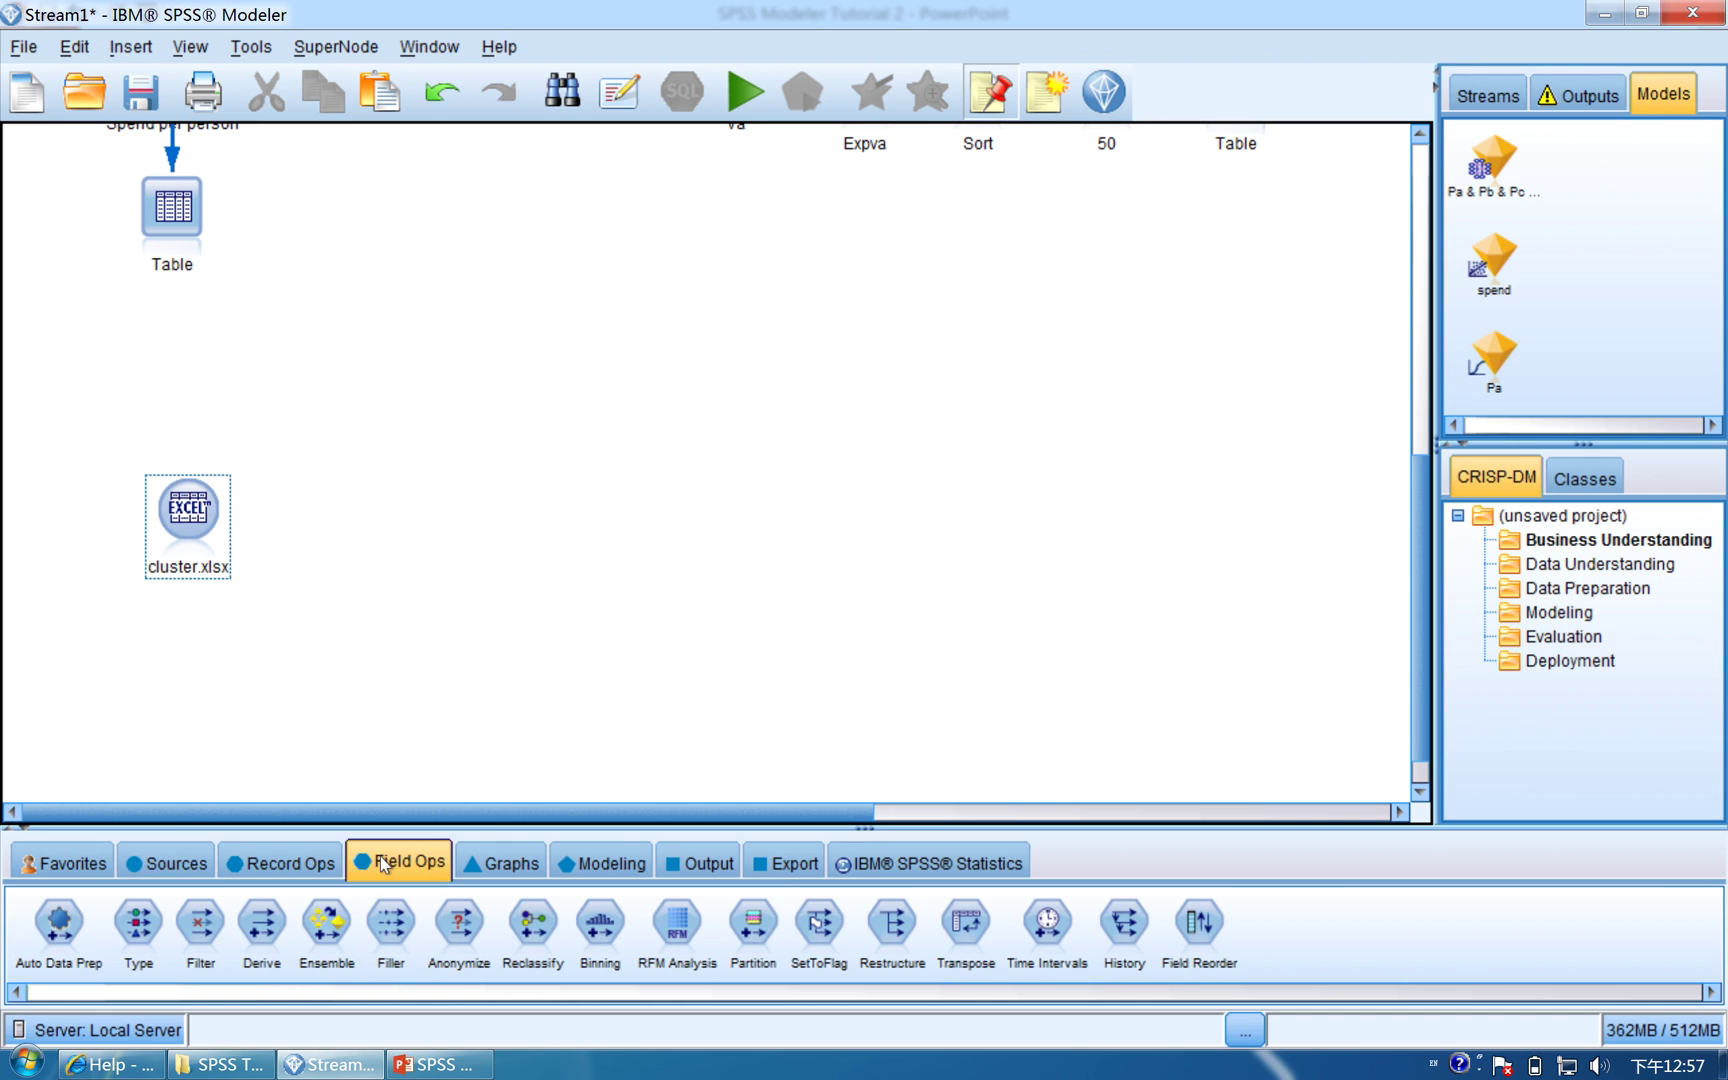
{"action": "double_click", "coordinate": [138, 921]}
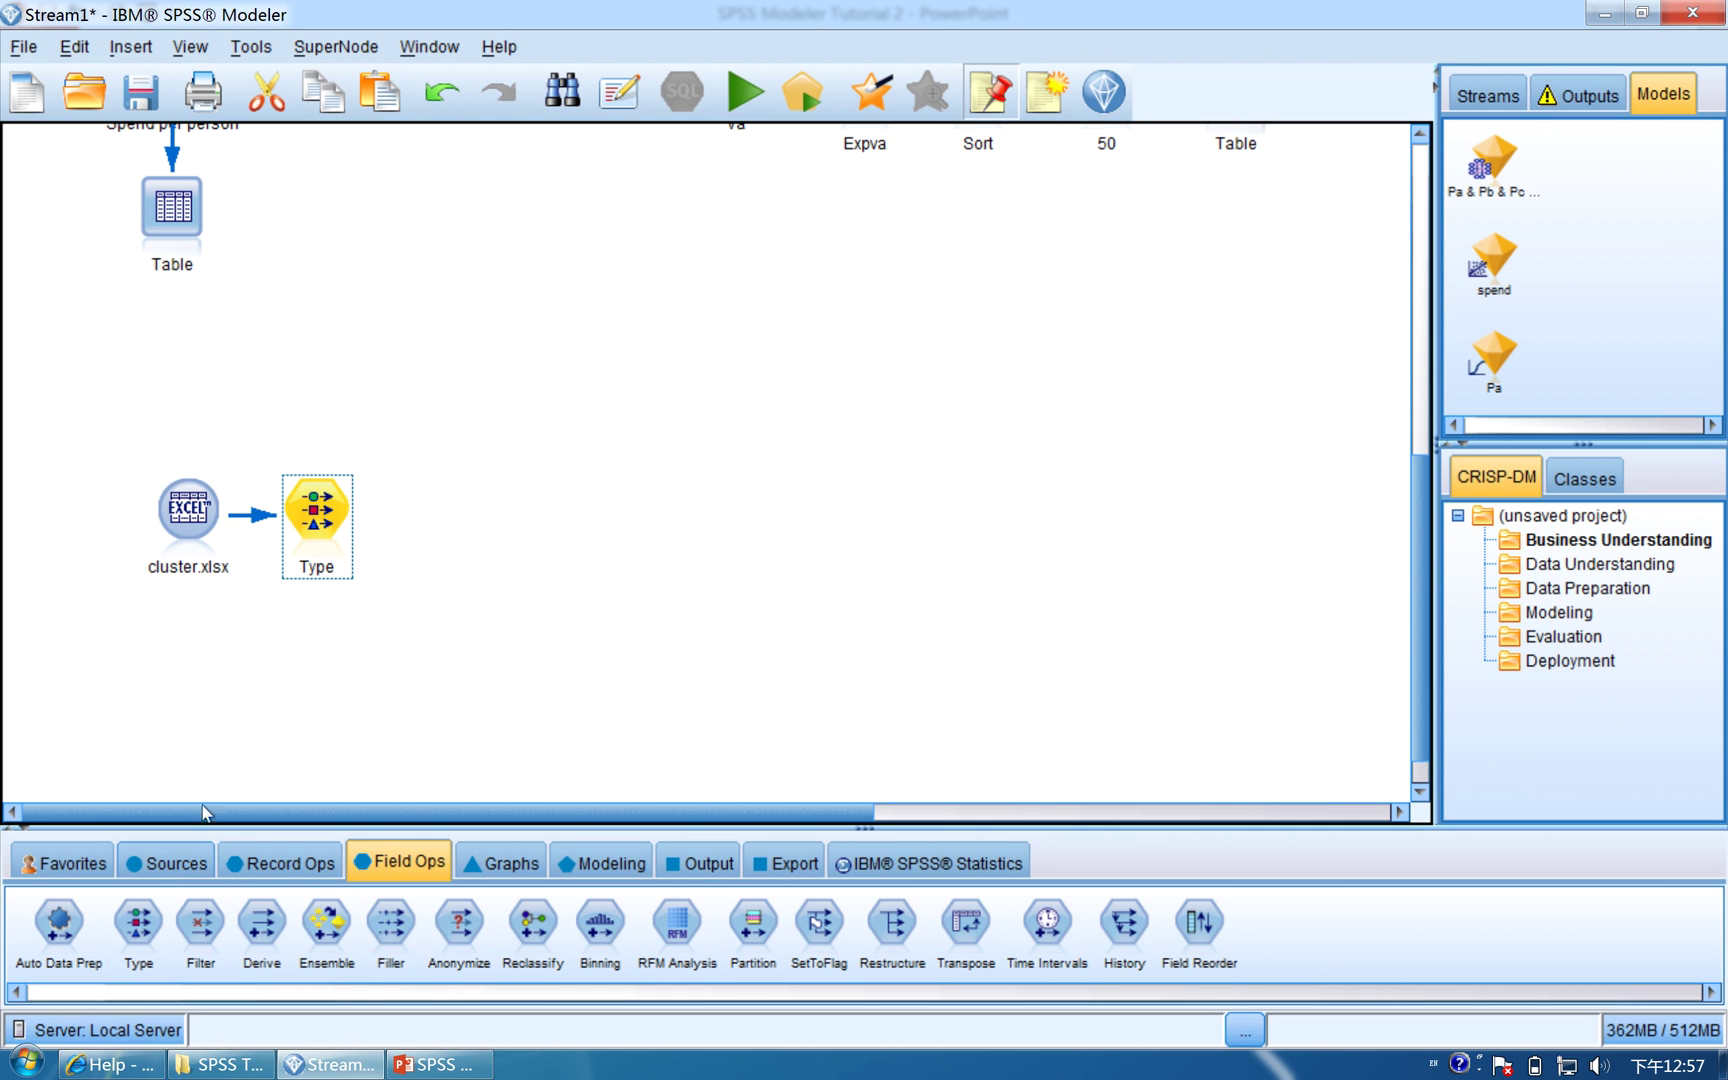
{"action": "double_click", "coordinate": [324, 526]}
{"action": "mouse_move", "coordinate": [594, 517]}
{"action": "left_mouse_down"}
{"action": "mouse_move", "coordinate": [664, 446]}
{"action": "mouse_move", "coordinate": [740, 229]}
{"action": "left_mouse_up"}
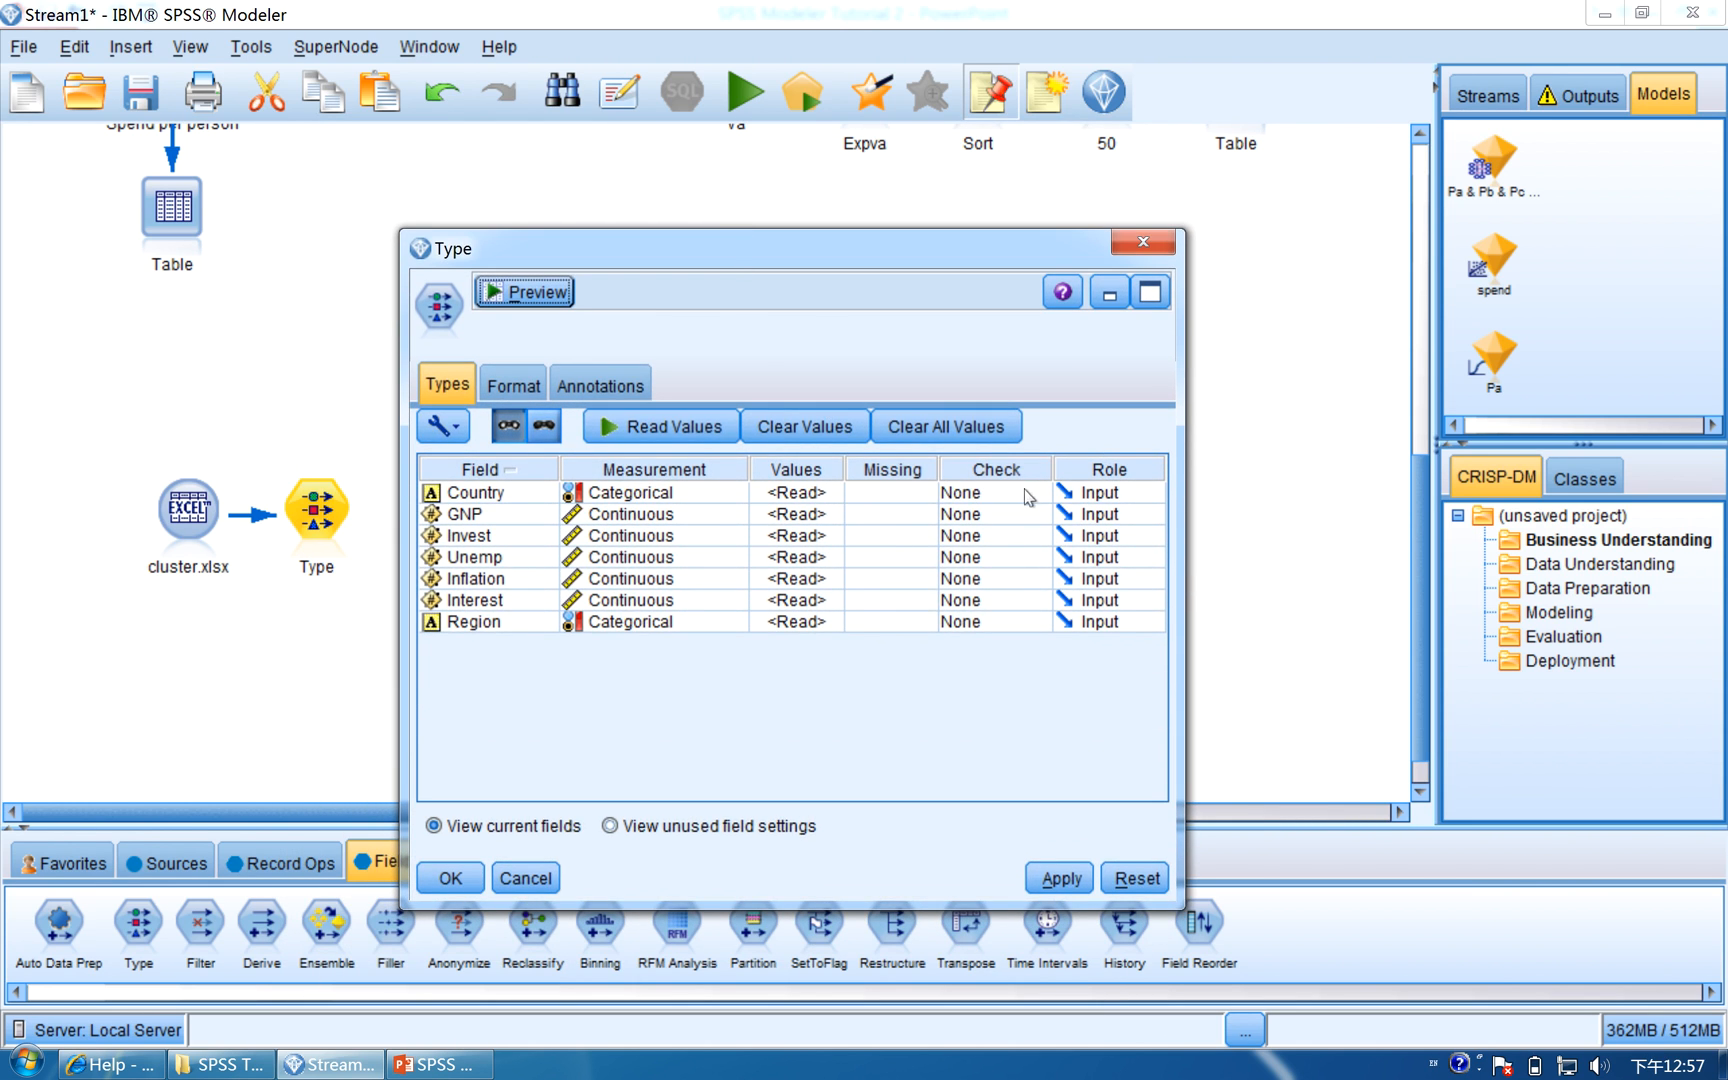
Set Country's role to Record ID and Region's to None, then apply the roles
{"action": "left_click", "coordinate": [1106, 492]}
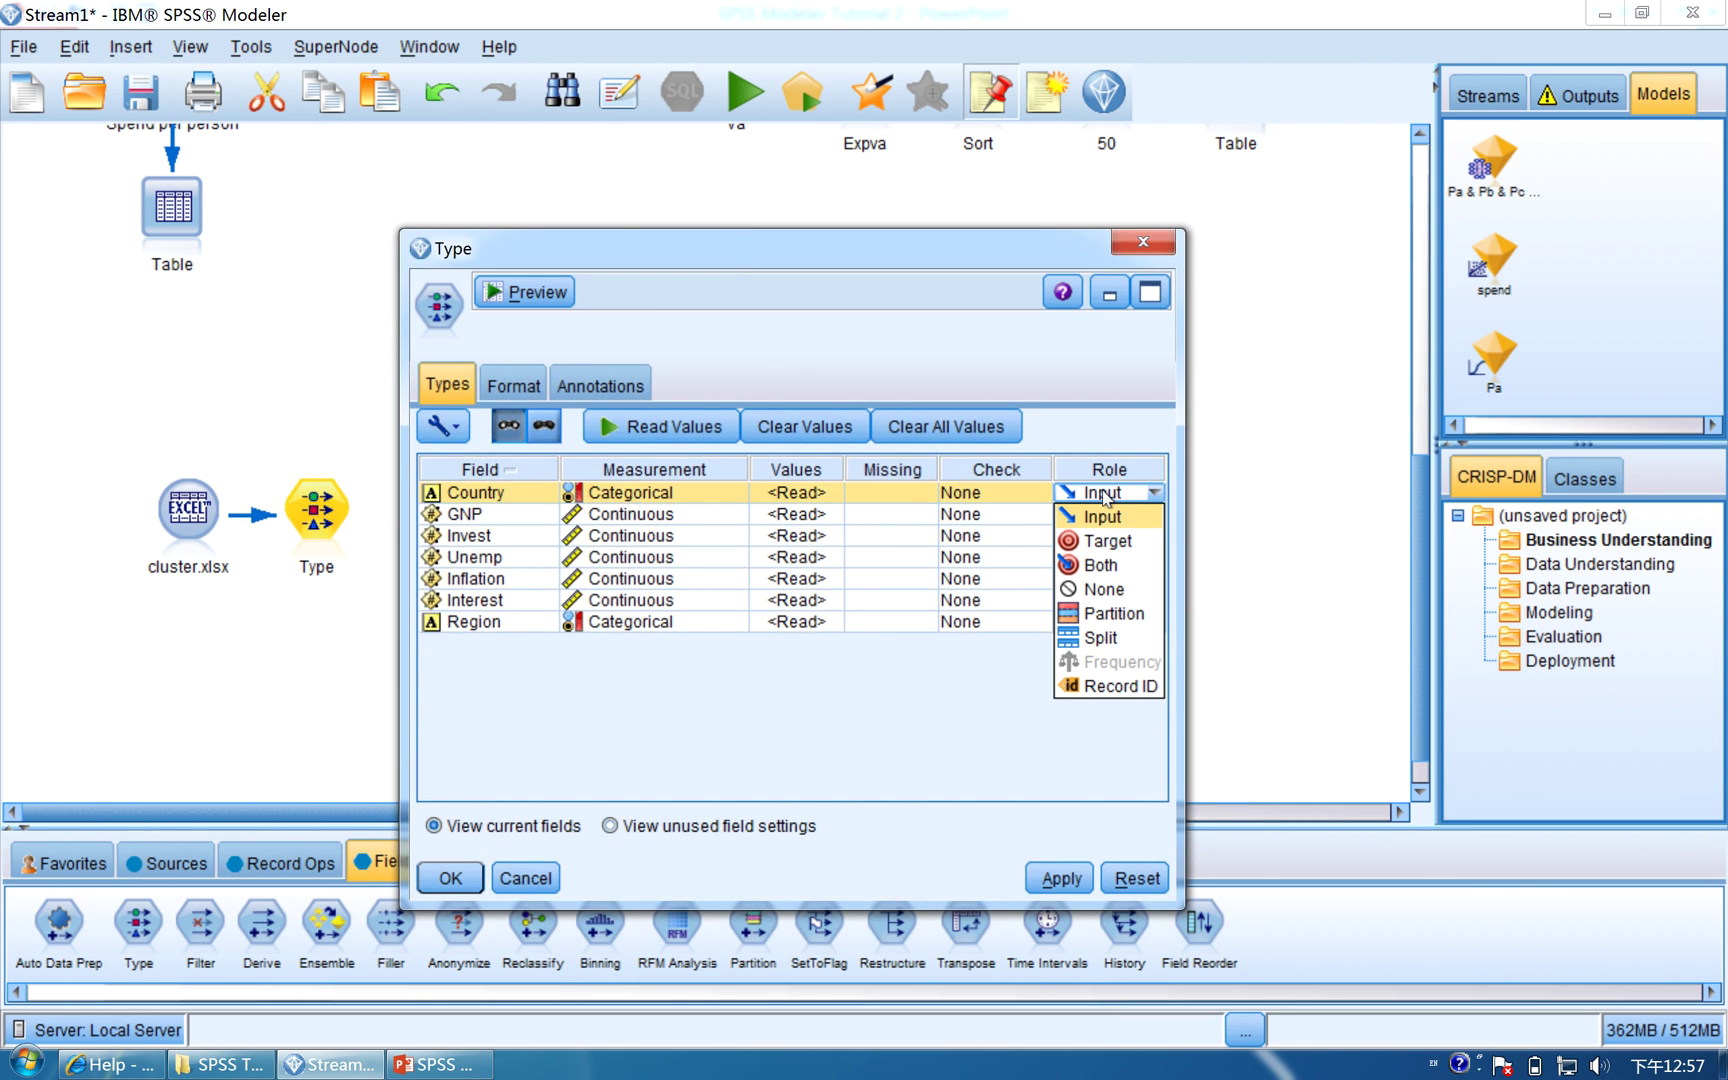
{"action": "left_click", "coordinate": [1104, 687]}
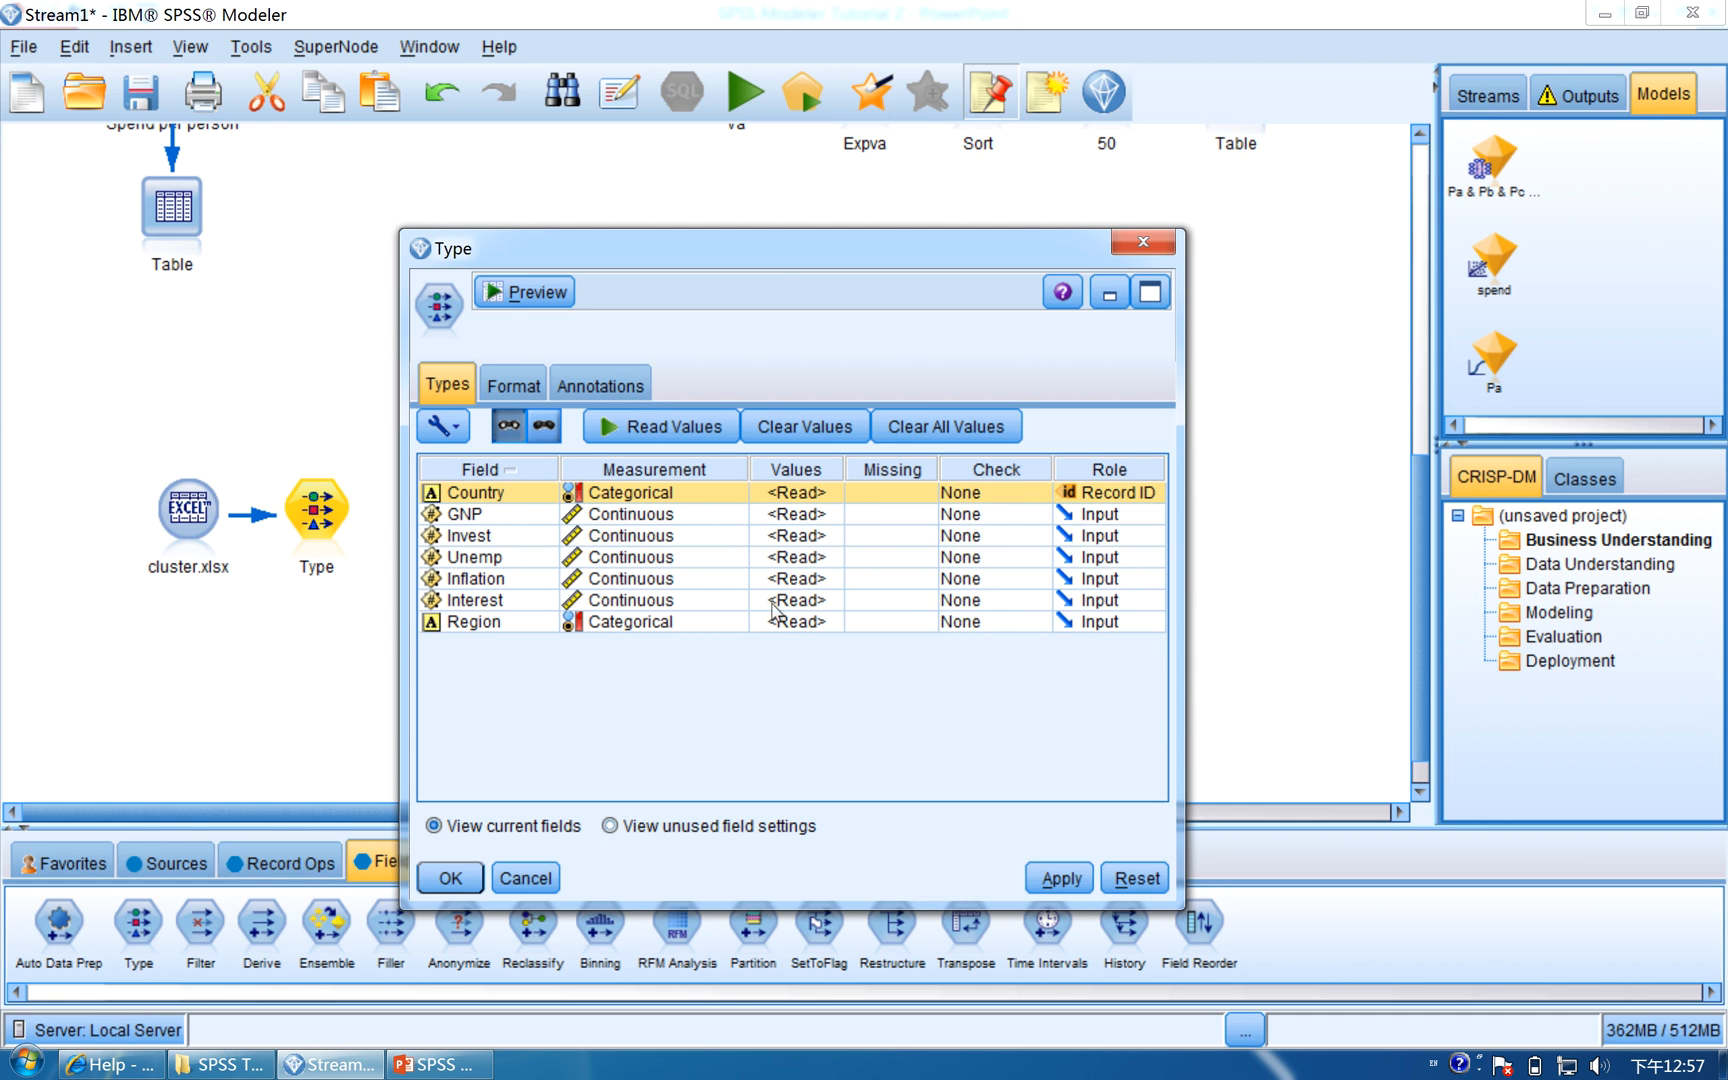
{"action": "left_click", "coordinate": [1100, 623]}
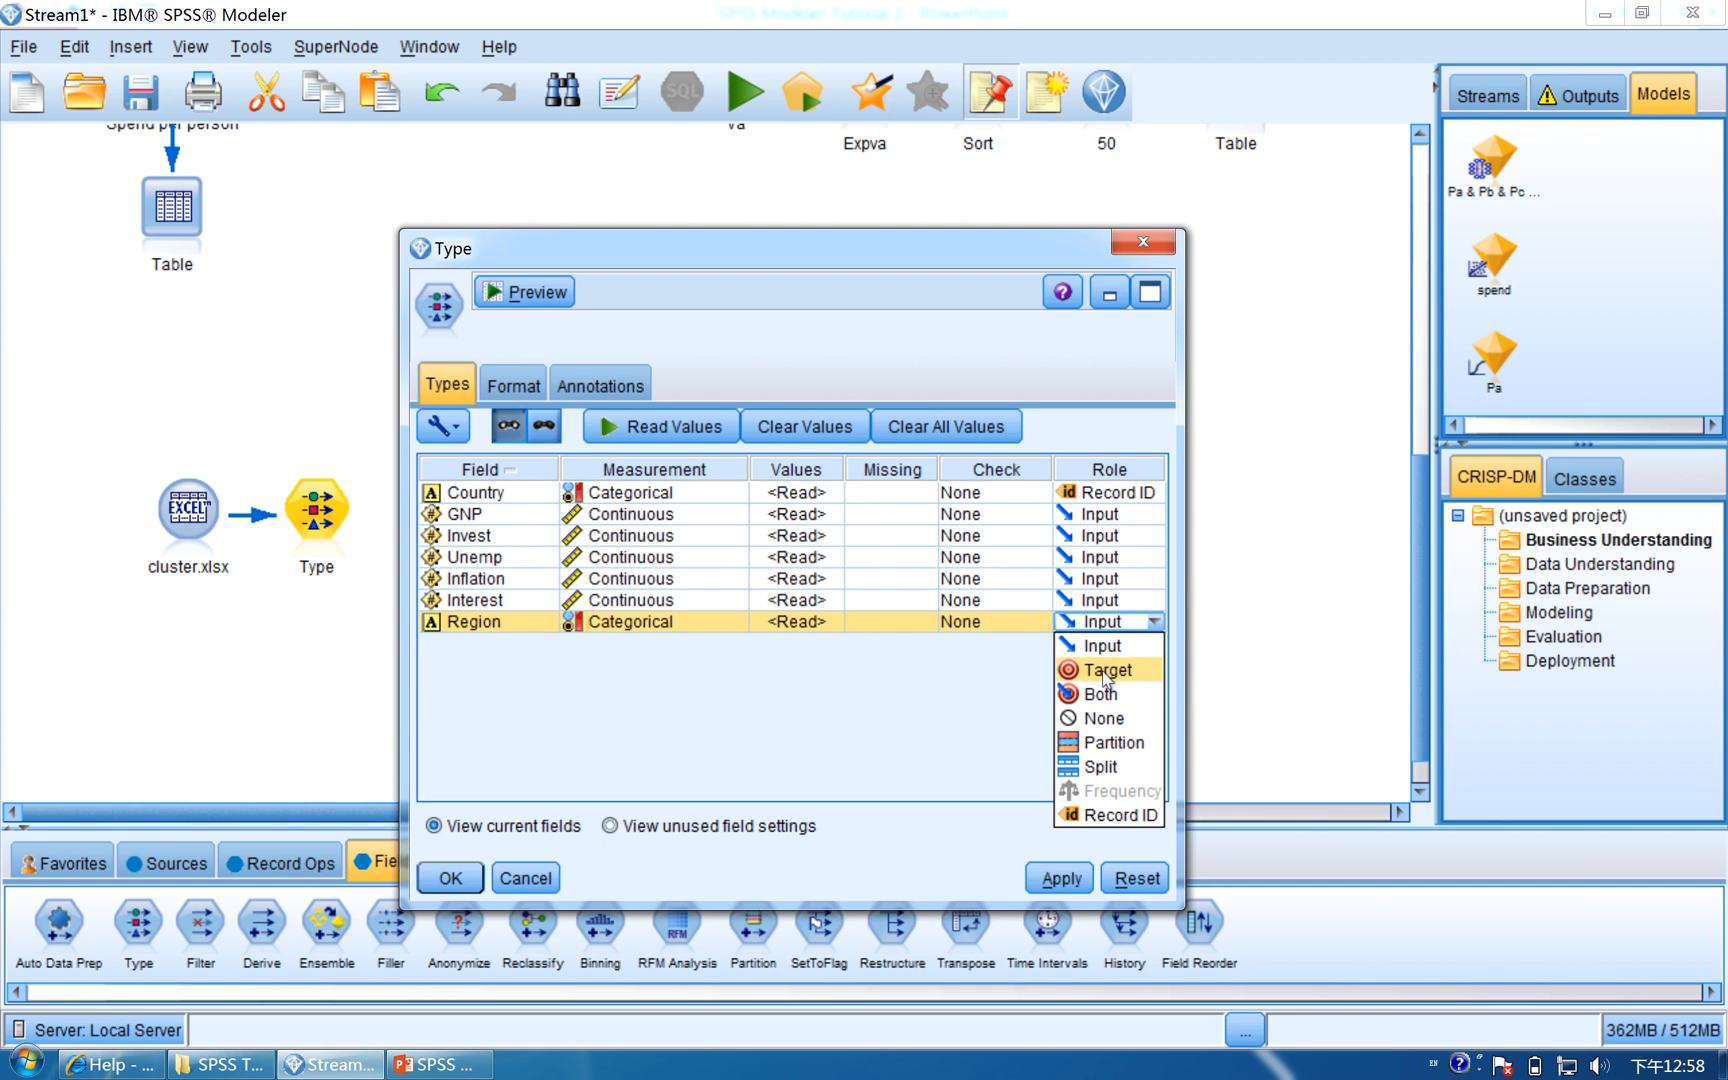
{"action": "left_click", "coordinate": [1106, 720]}
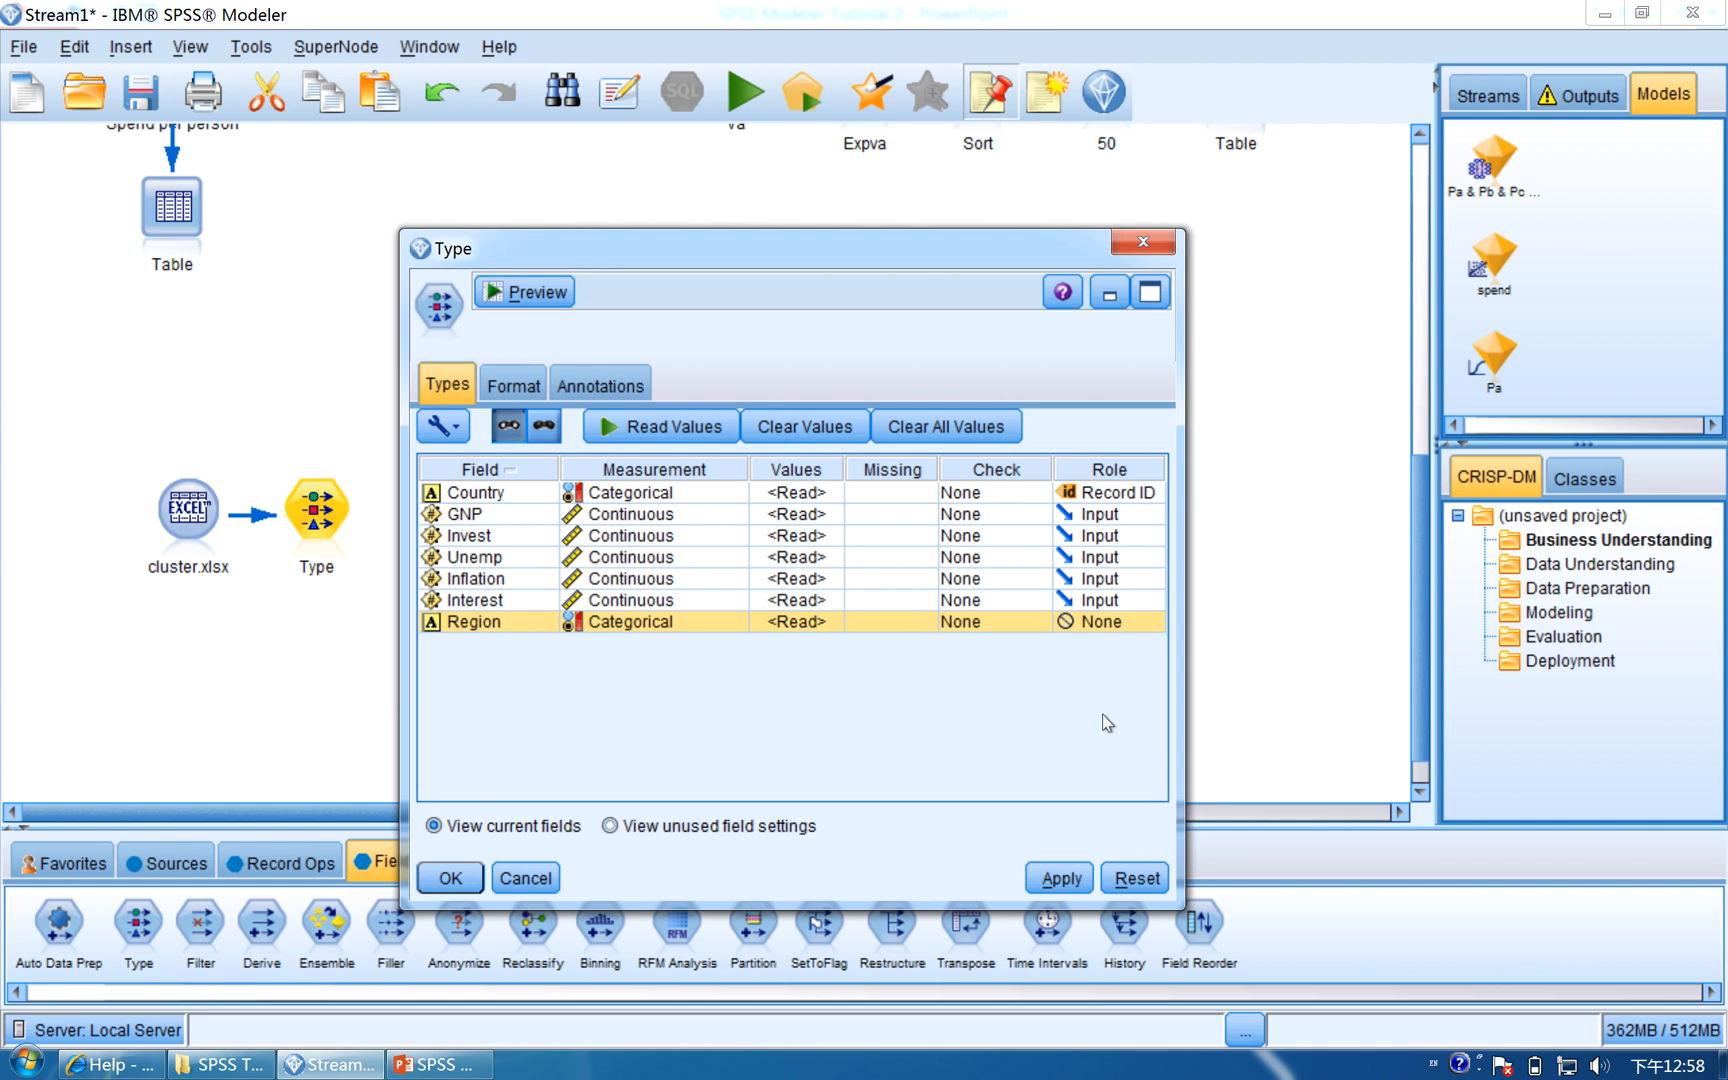
{"action": "left_click", "coordinate": [1060, 878]}
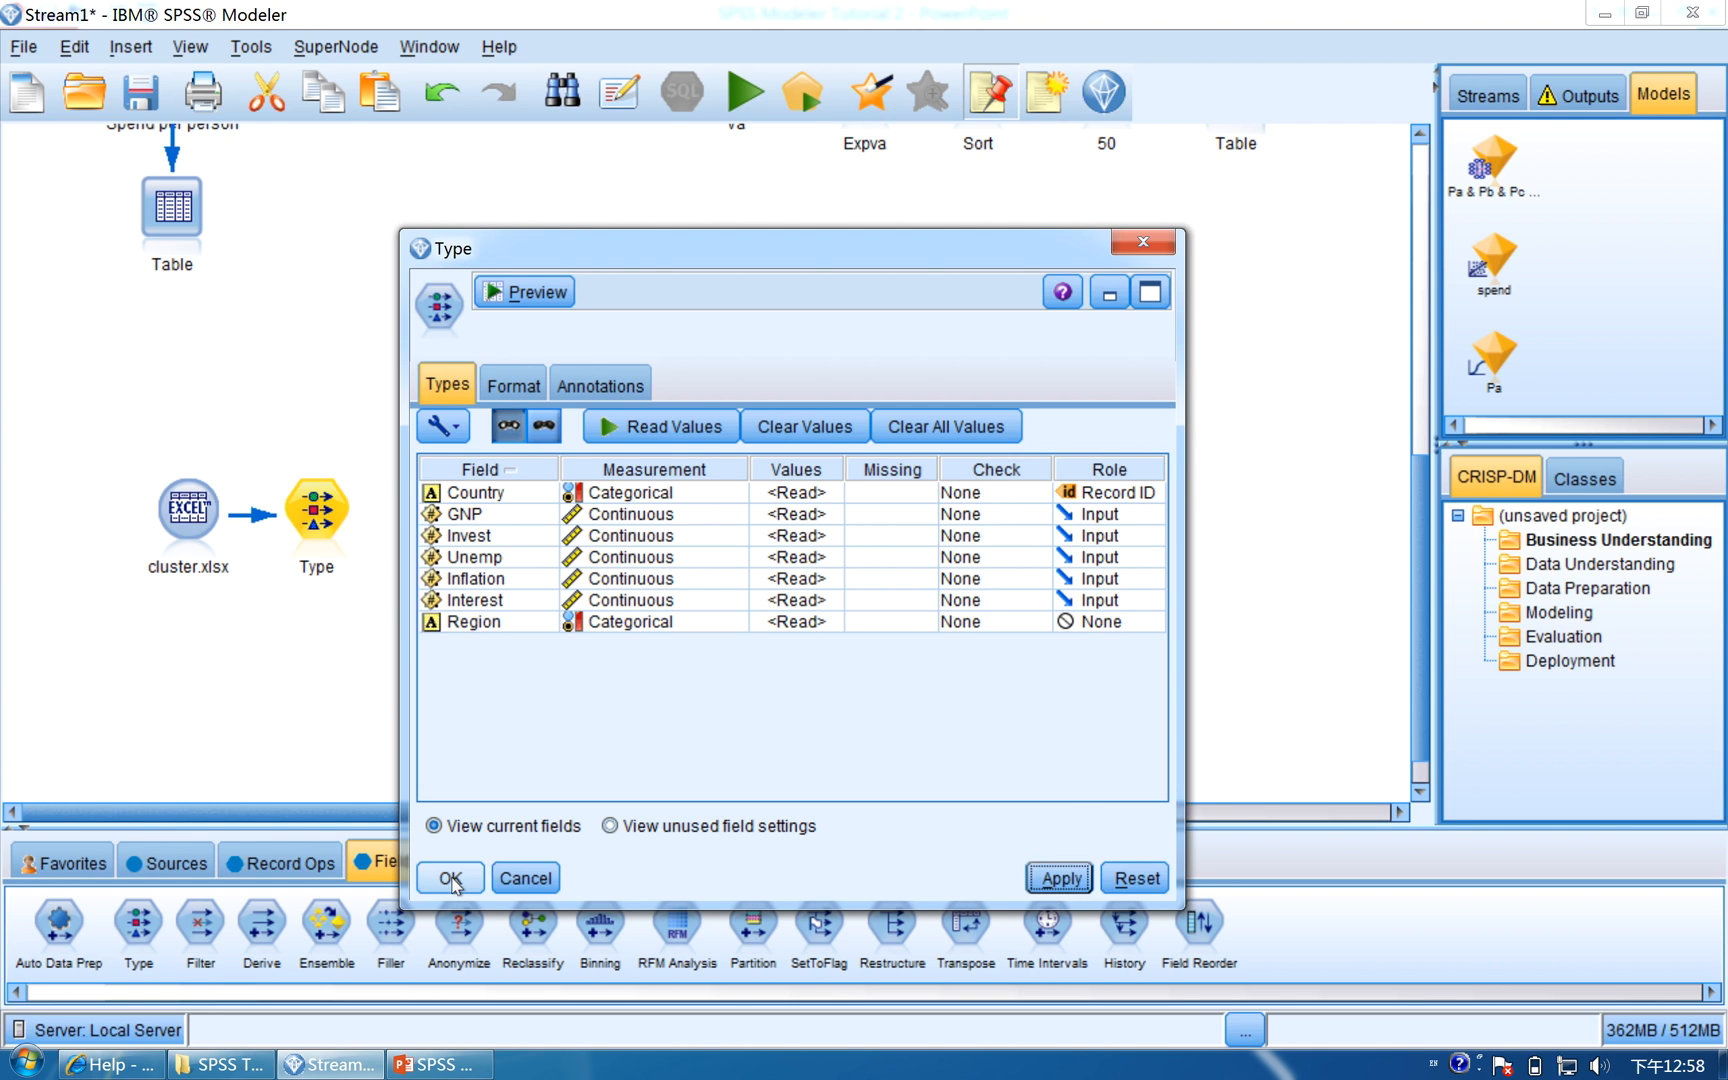
{"action": "left_click", "coordinate": [450, 878]}
{"action": "left_click", "coordinate": [436, 719]}
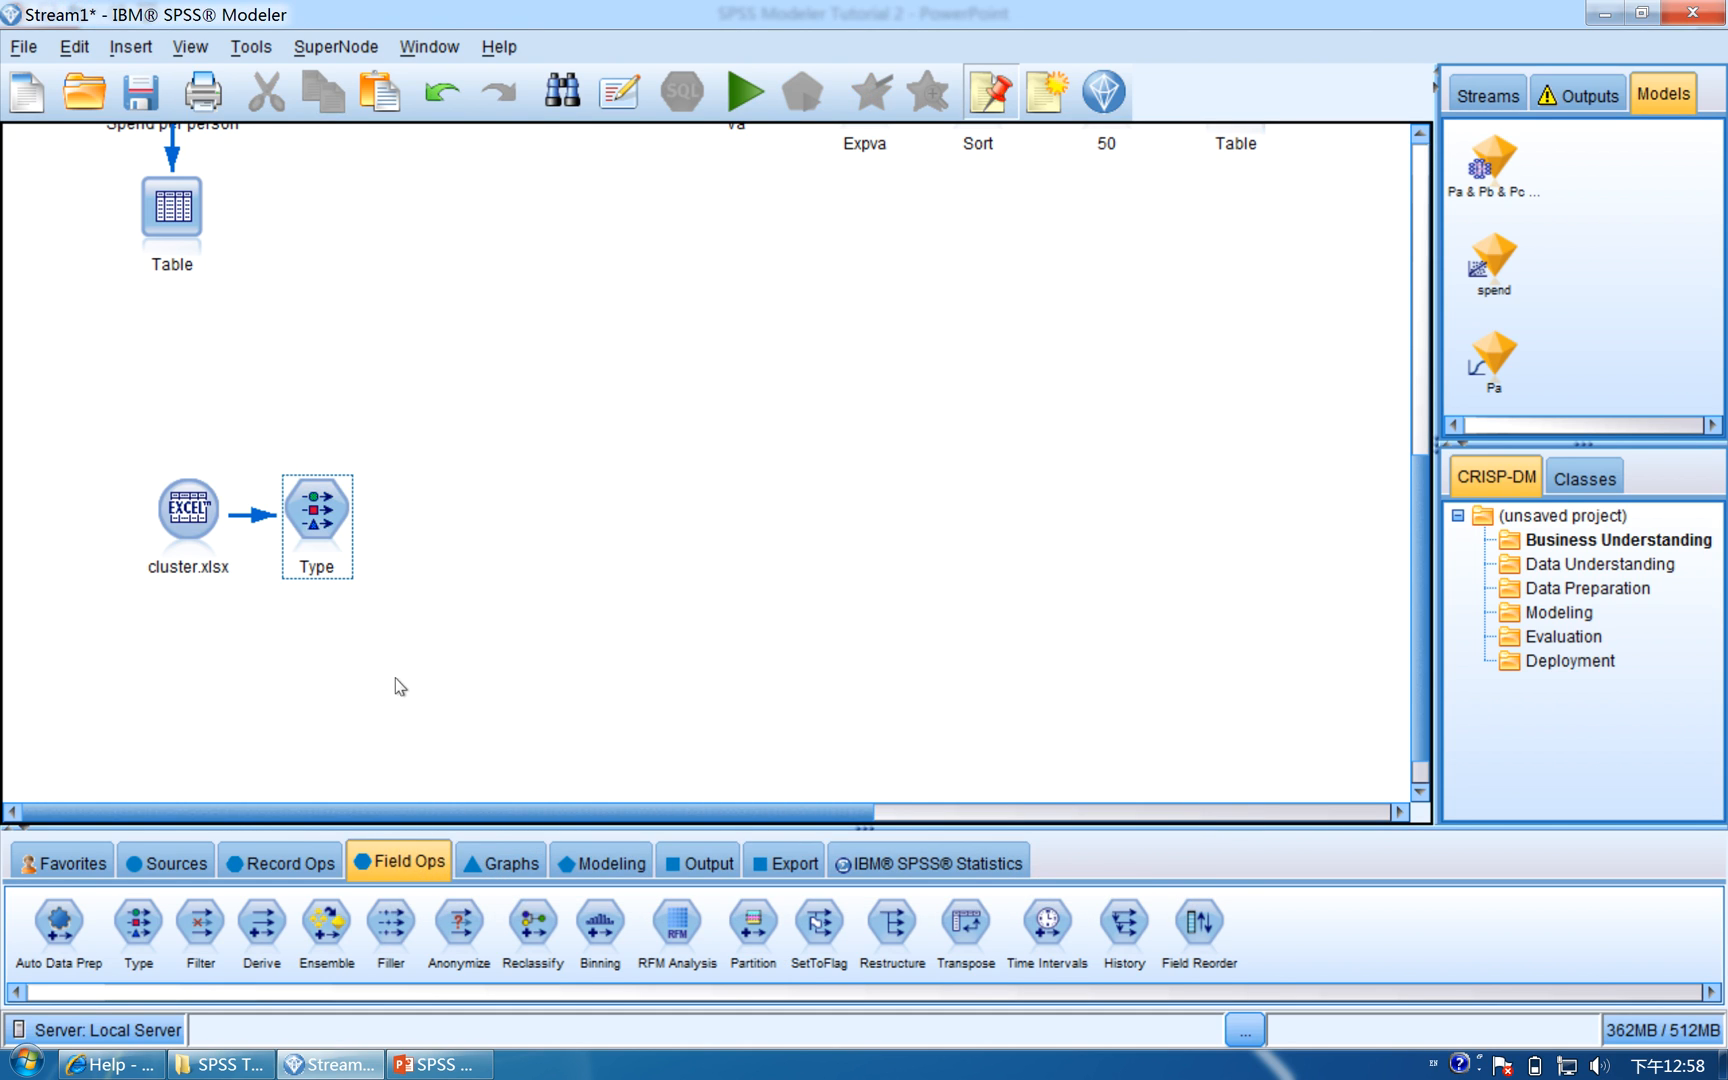
Attach a K-Means node from the Segmentation modelling nodes after Type
{"action": "left_click", "coordinate": [593, 869]}
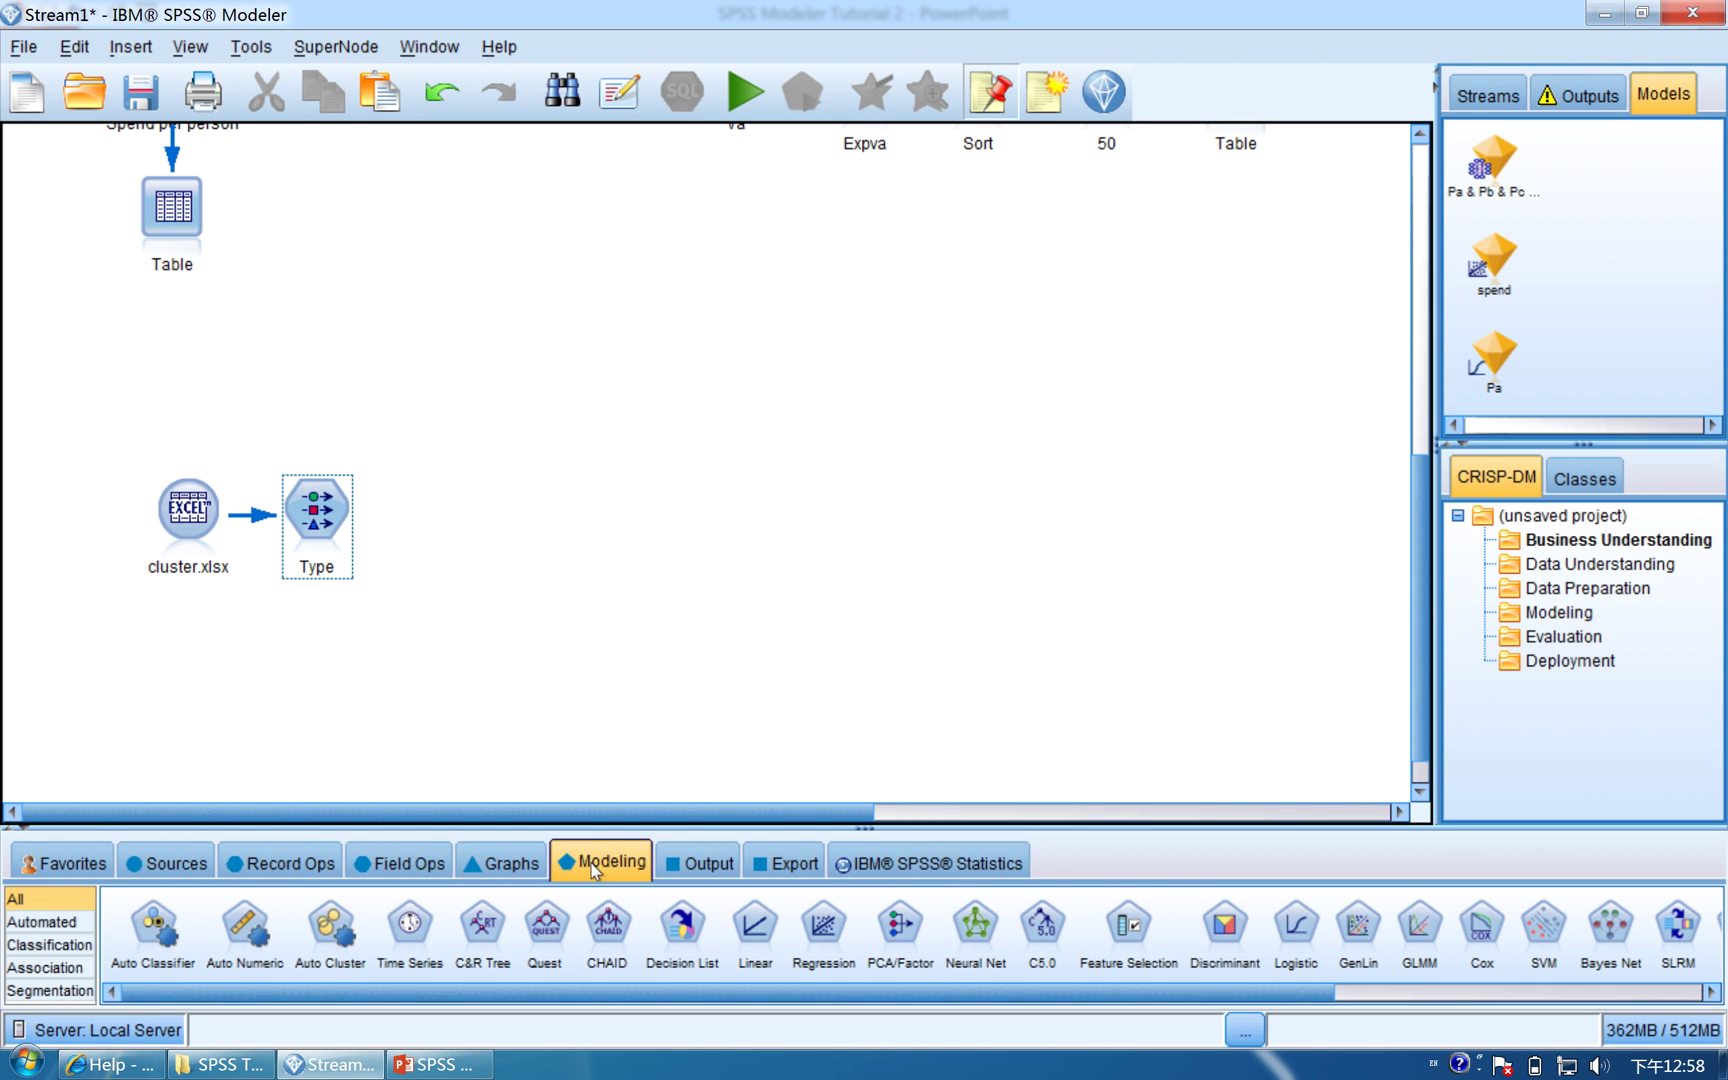
{"action": "left_click", "coordinate": [51, 991]}
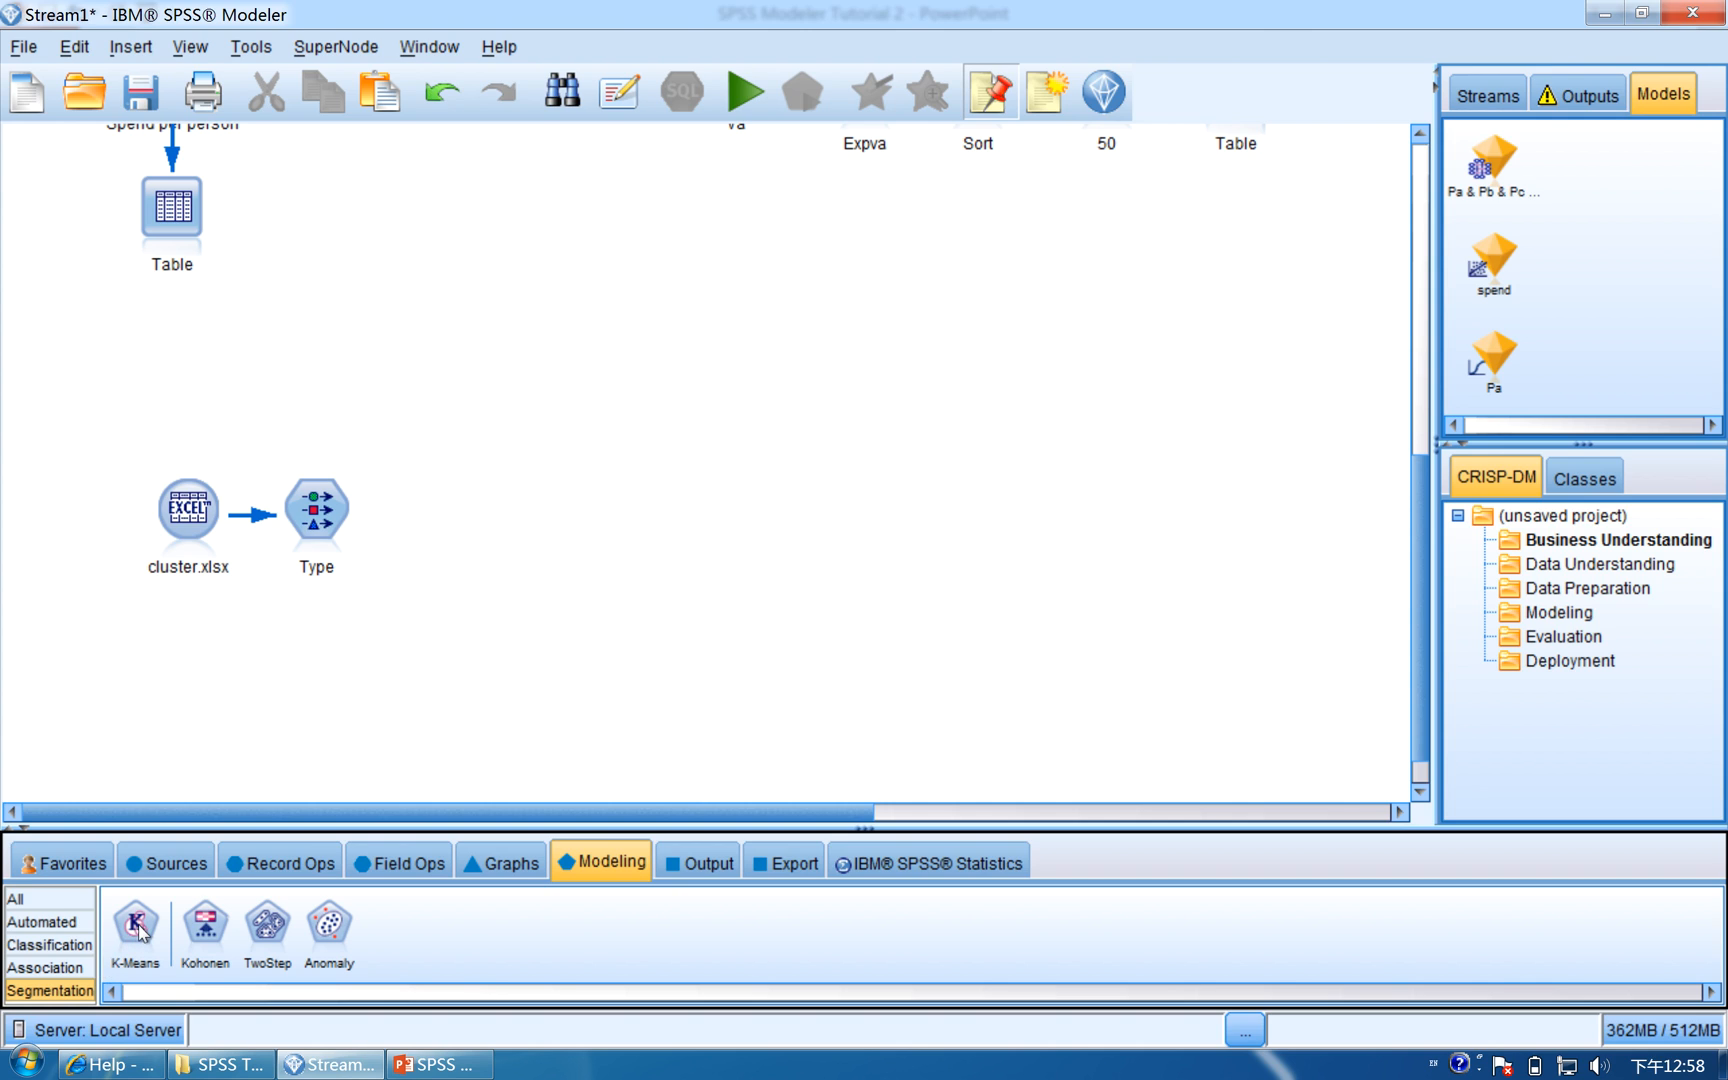
{"action": "left_click", "coordinate": [316, 511]}
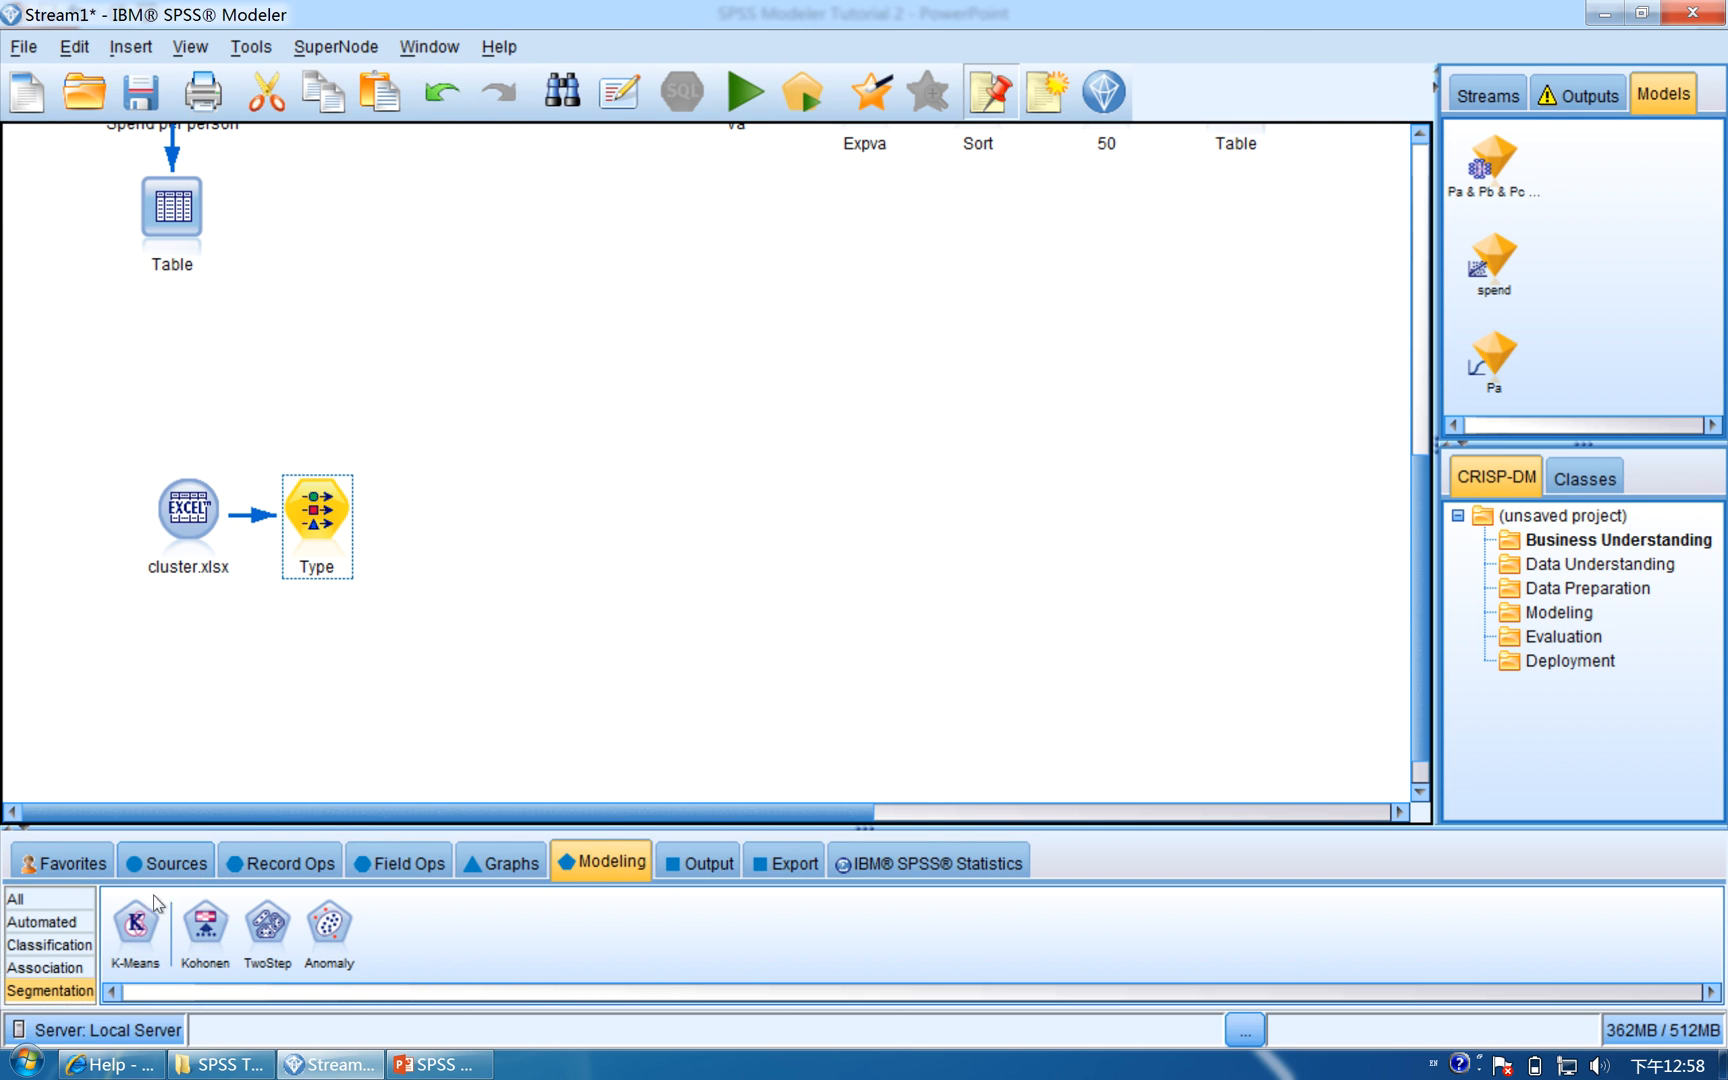
{"action": "double_click", "coordinate": [135, 924]}
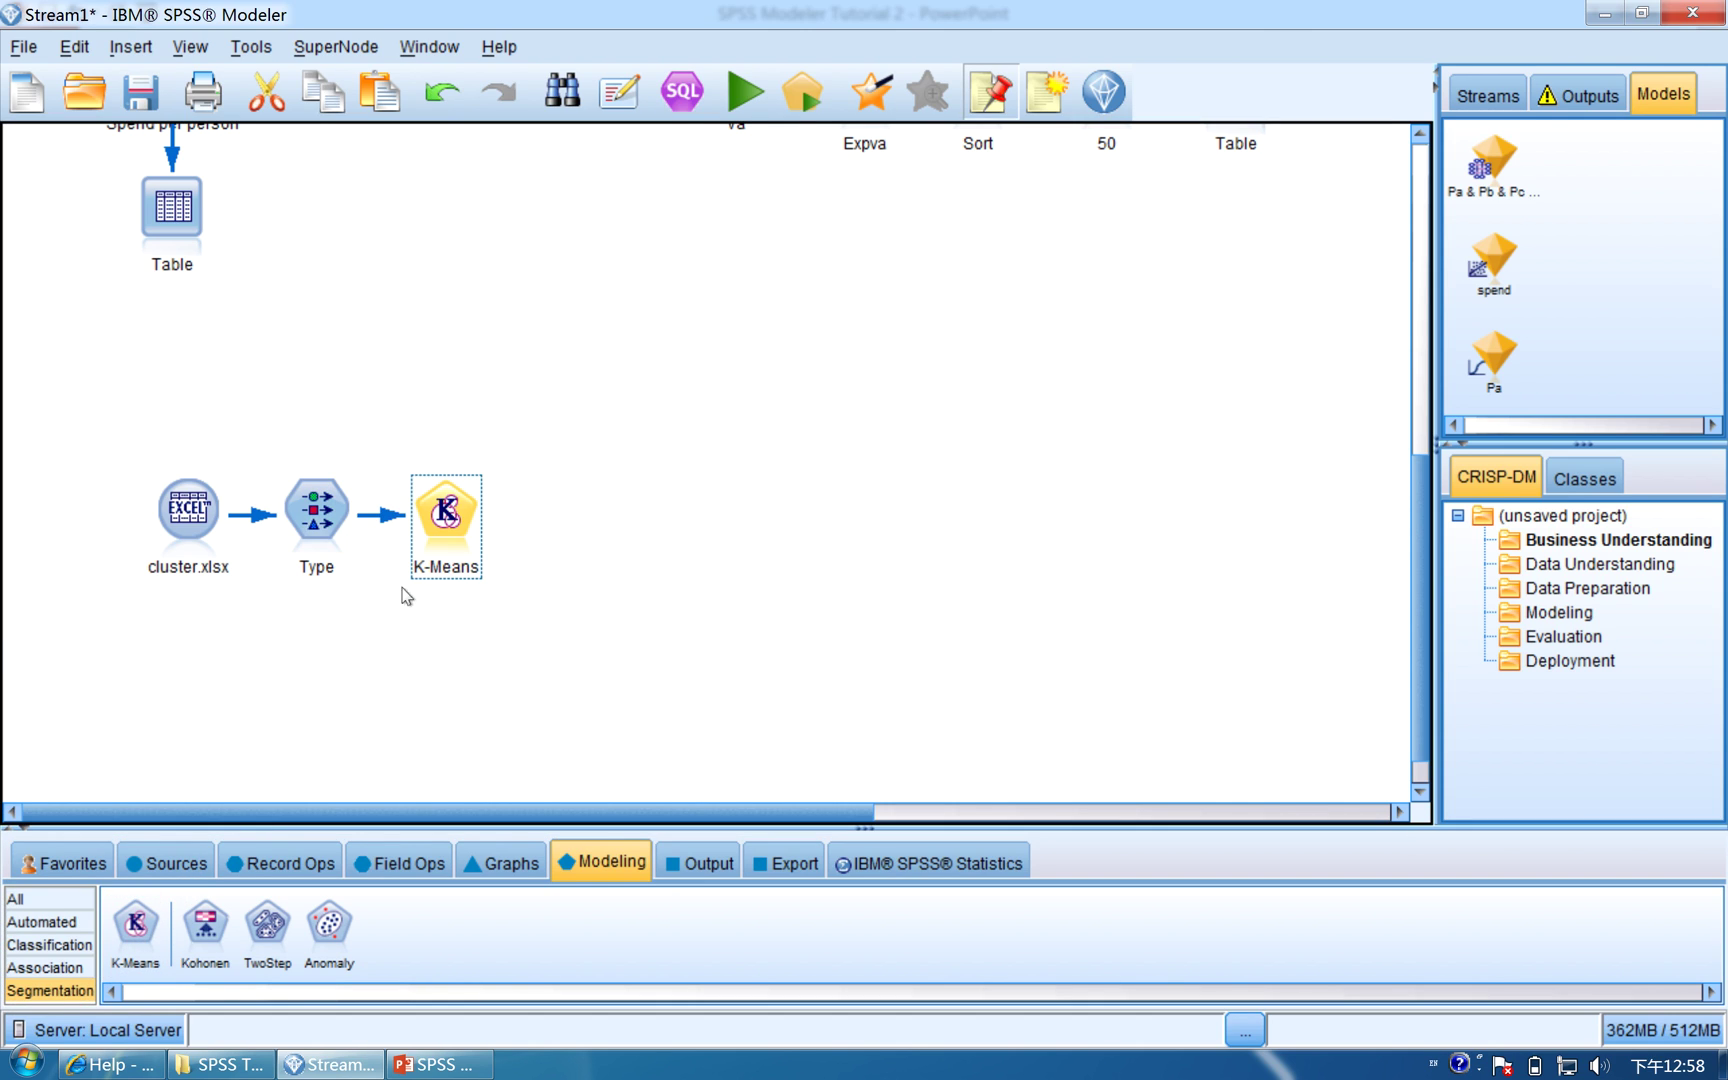
Set the K-Means number of clusters to 2 and run it to generate the model
{"action": "double_click", "coordinate": [452, 523]}
{"action": "left_click_drag", "start_coordinate": [729, 356], "coordinate": [874, 281]}
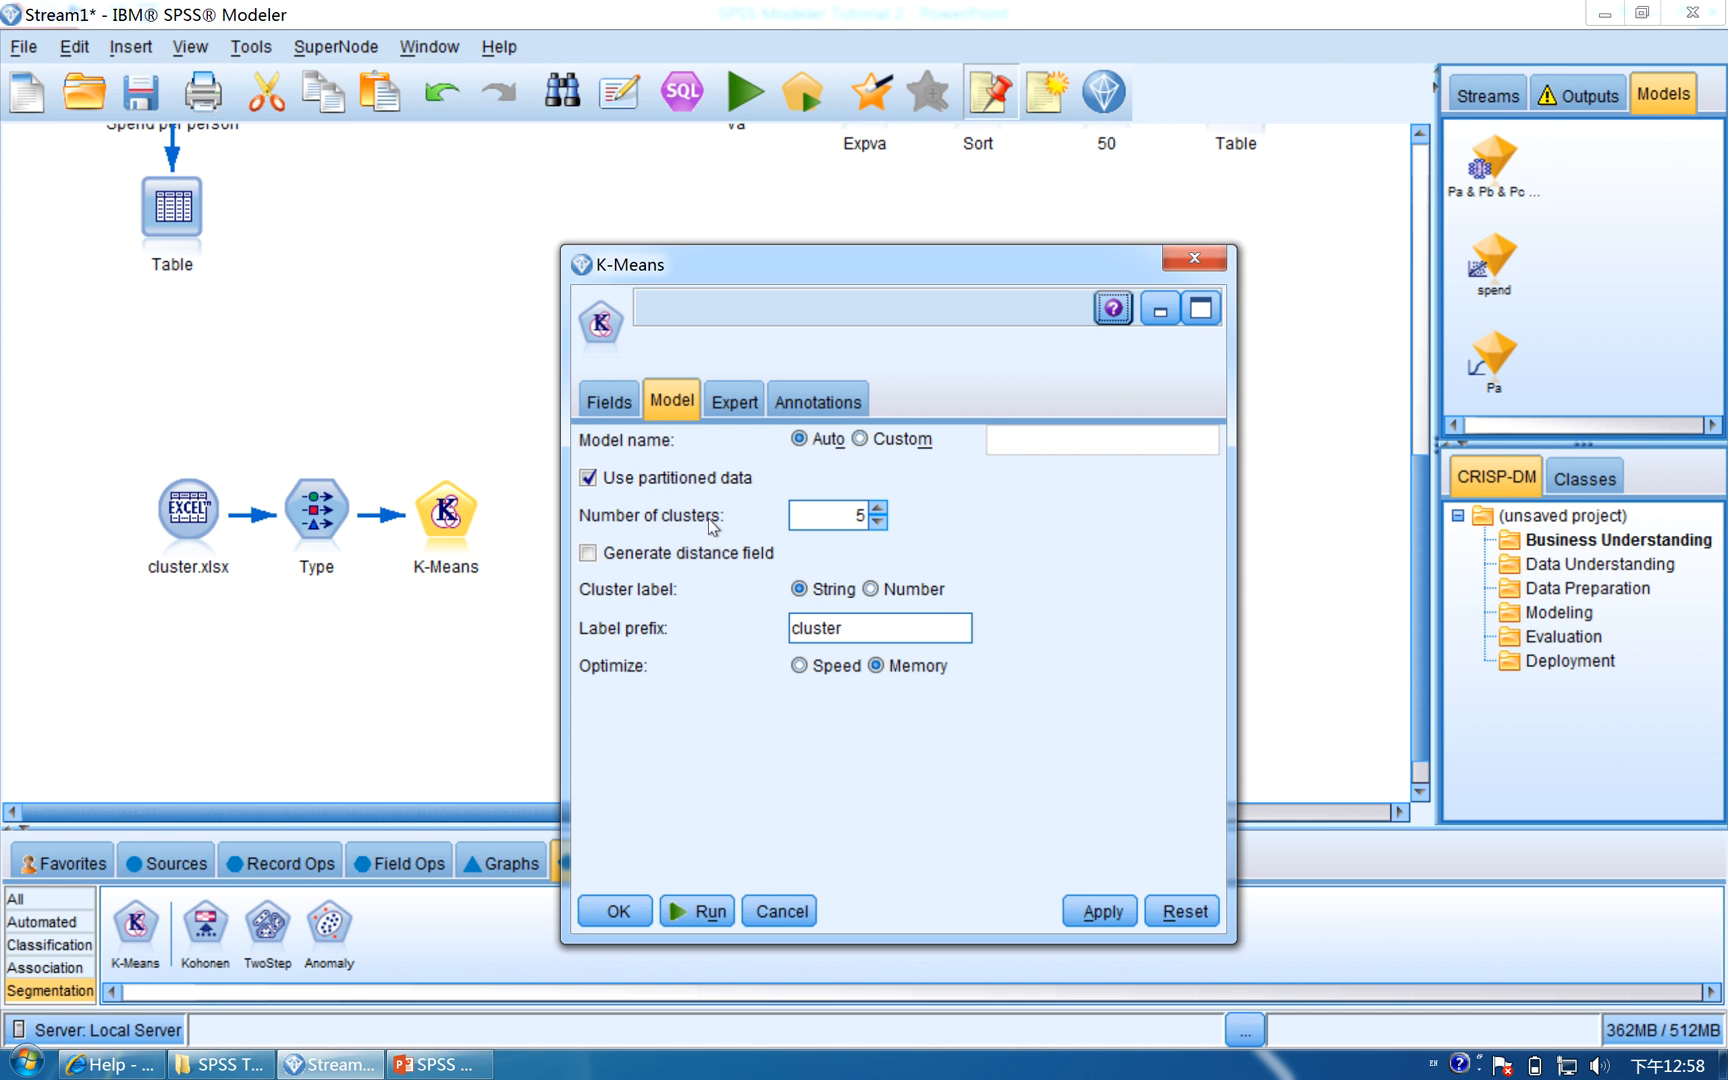
{"action": "left_click", "coordinate": [880, 522]}
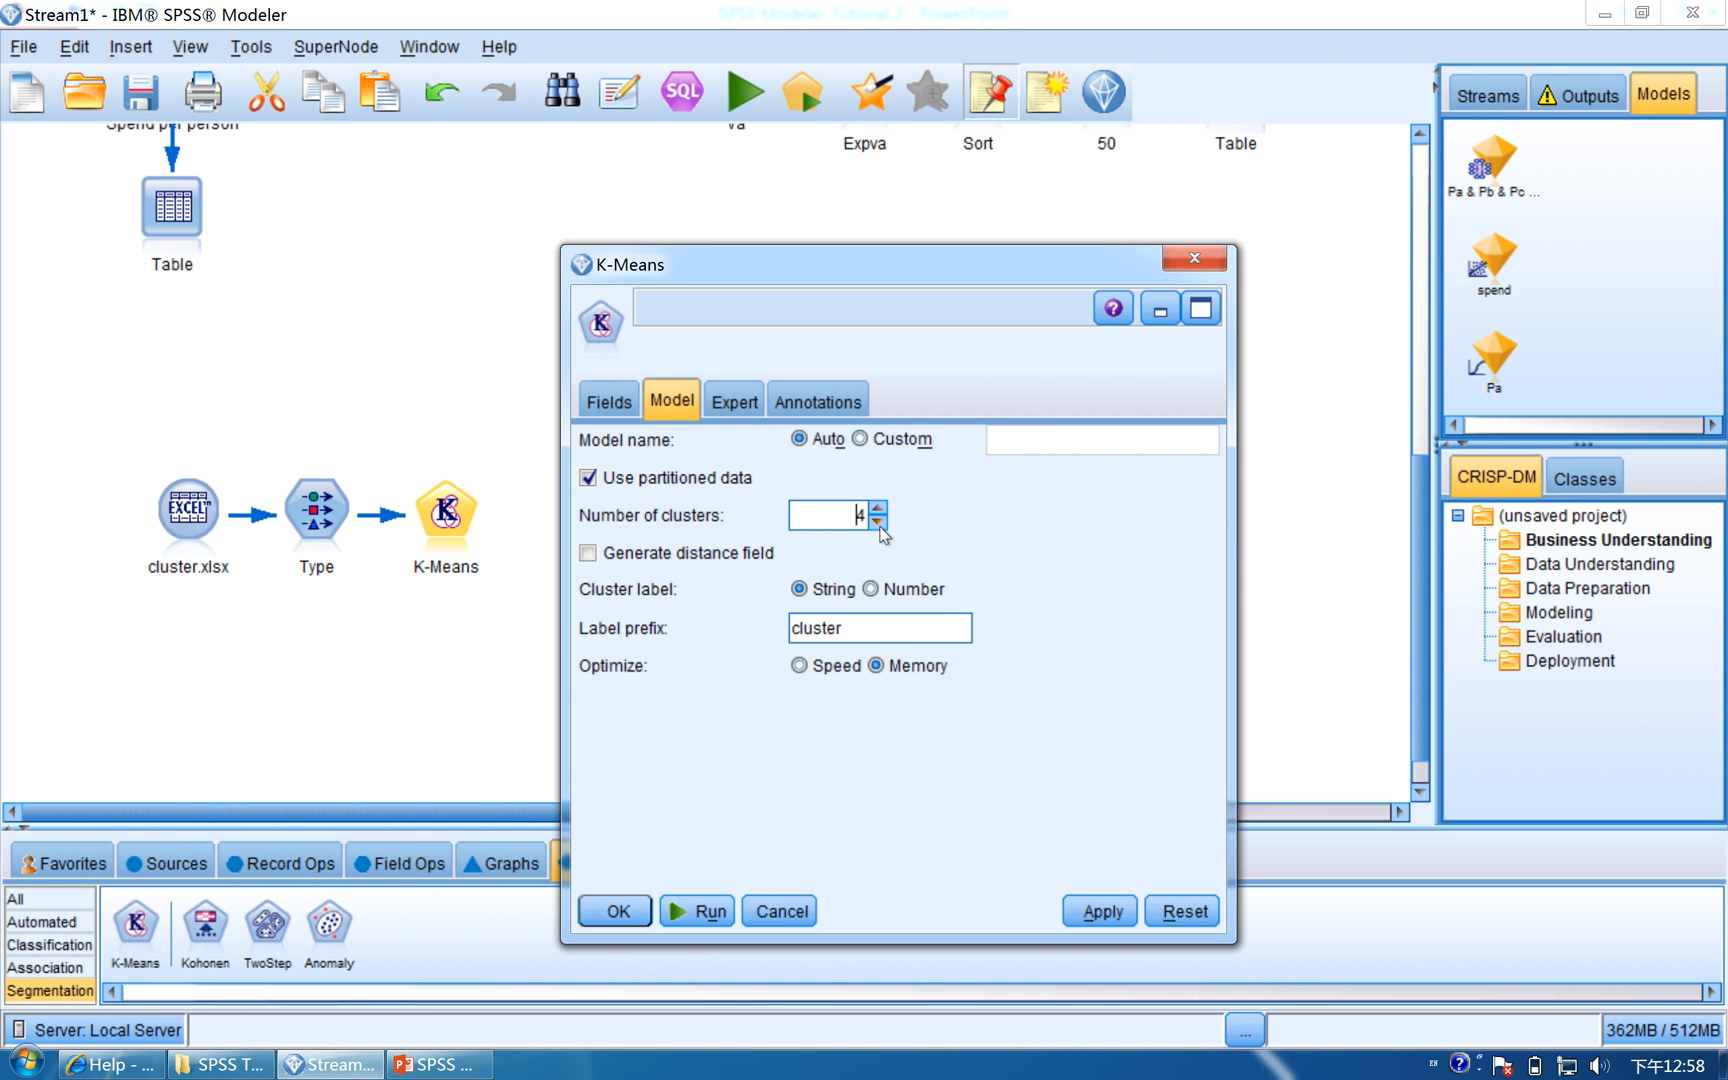
{"action": "left_click", "coordinate": [1101, 911]}
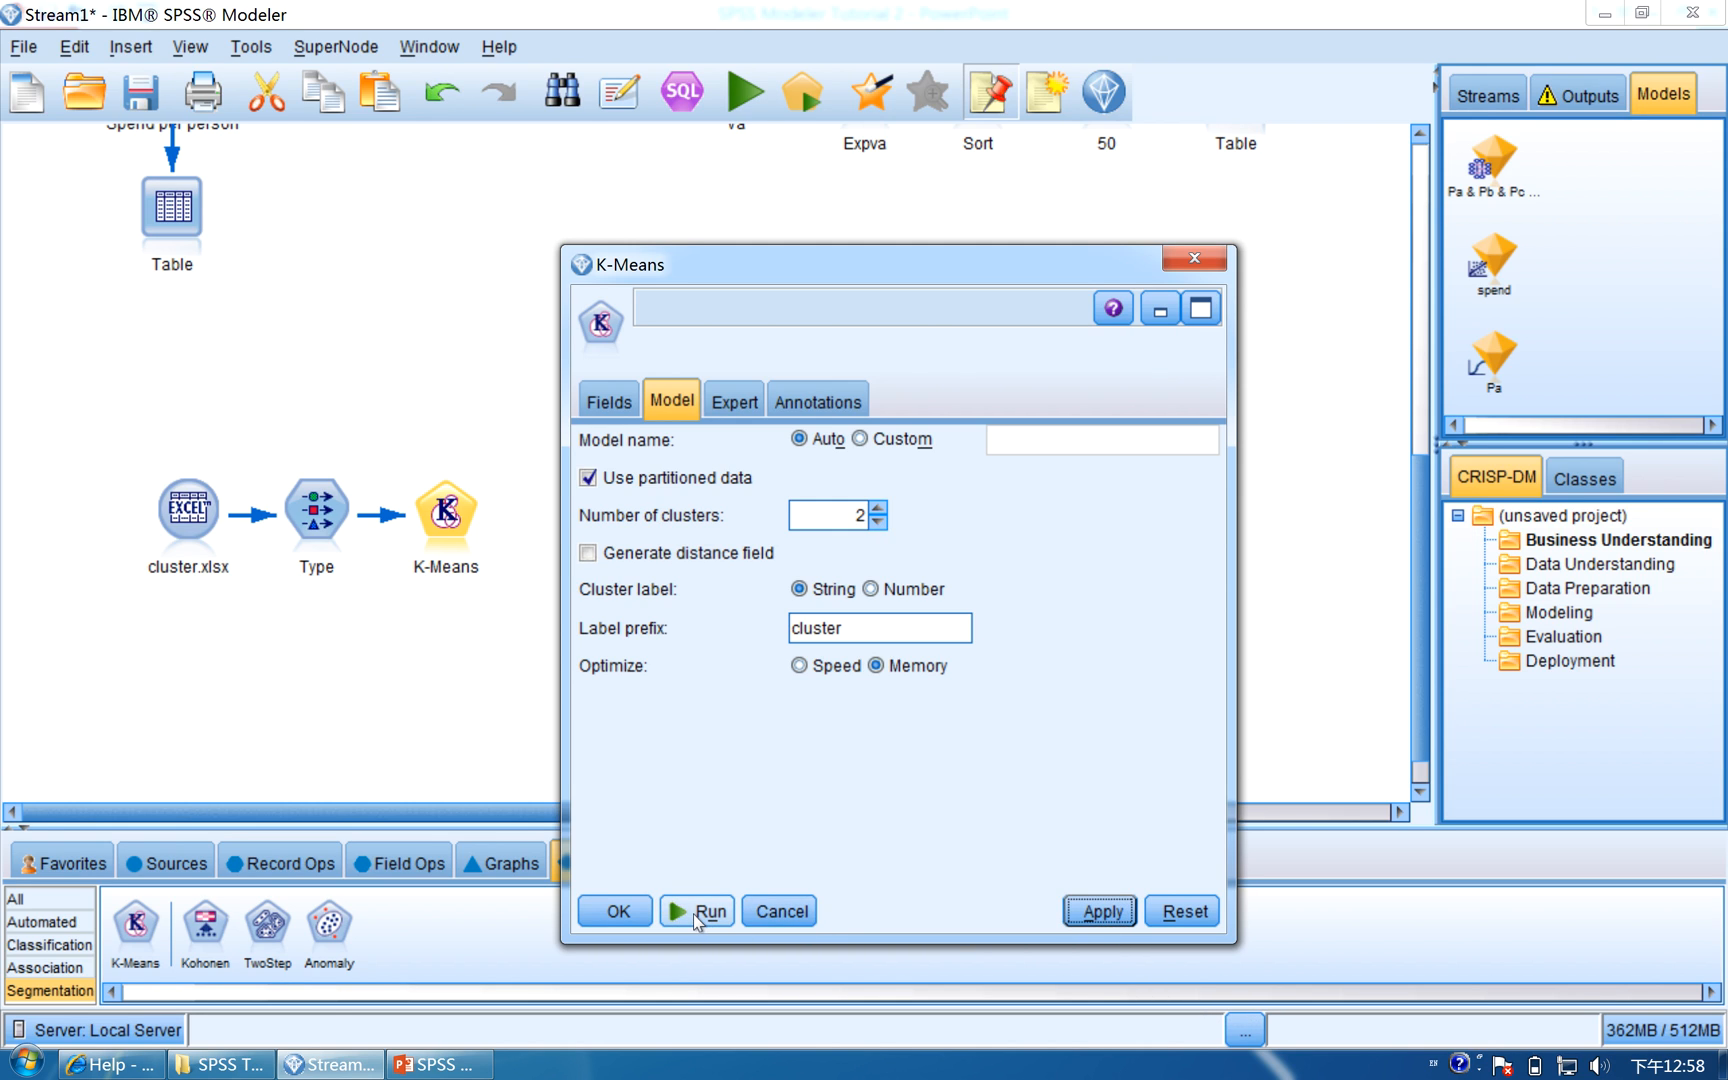
{"action": "left_click", "coordinate": [697, 912]}
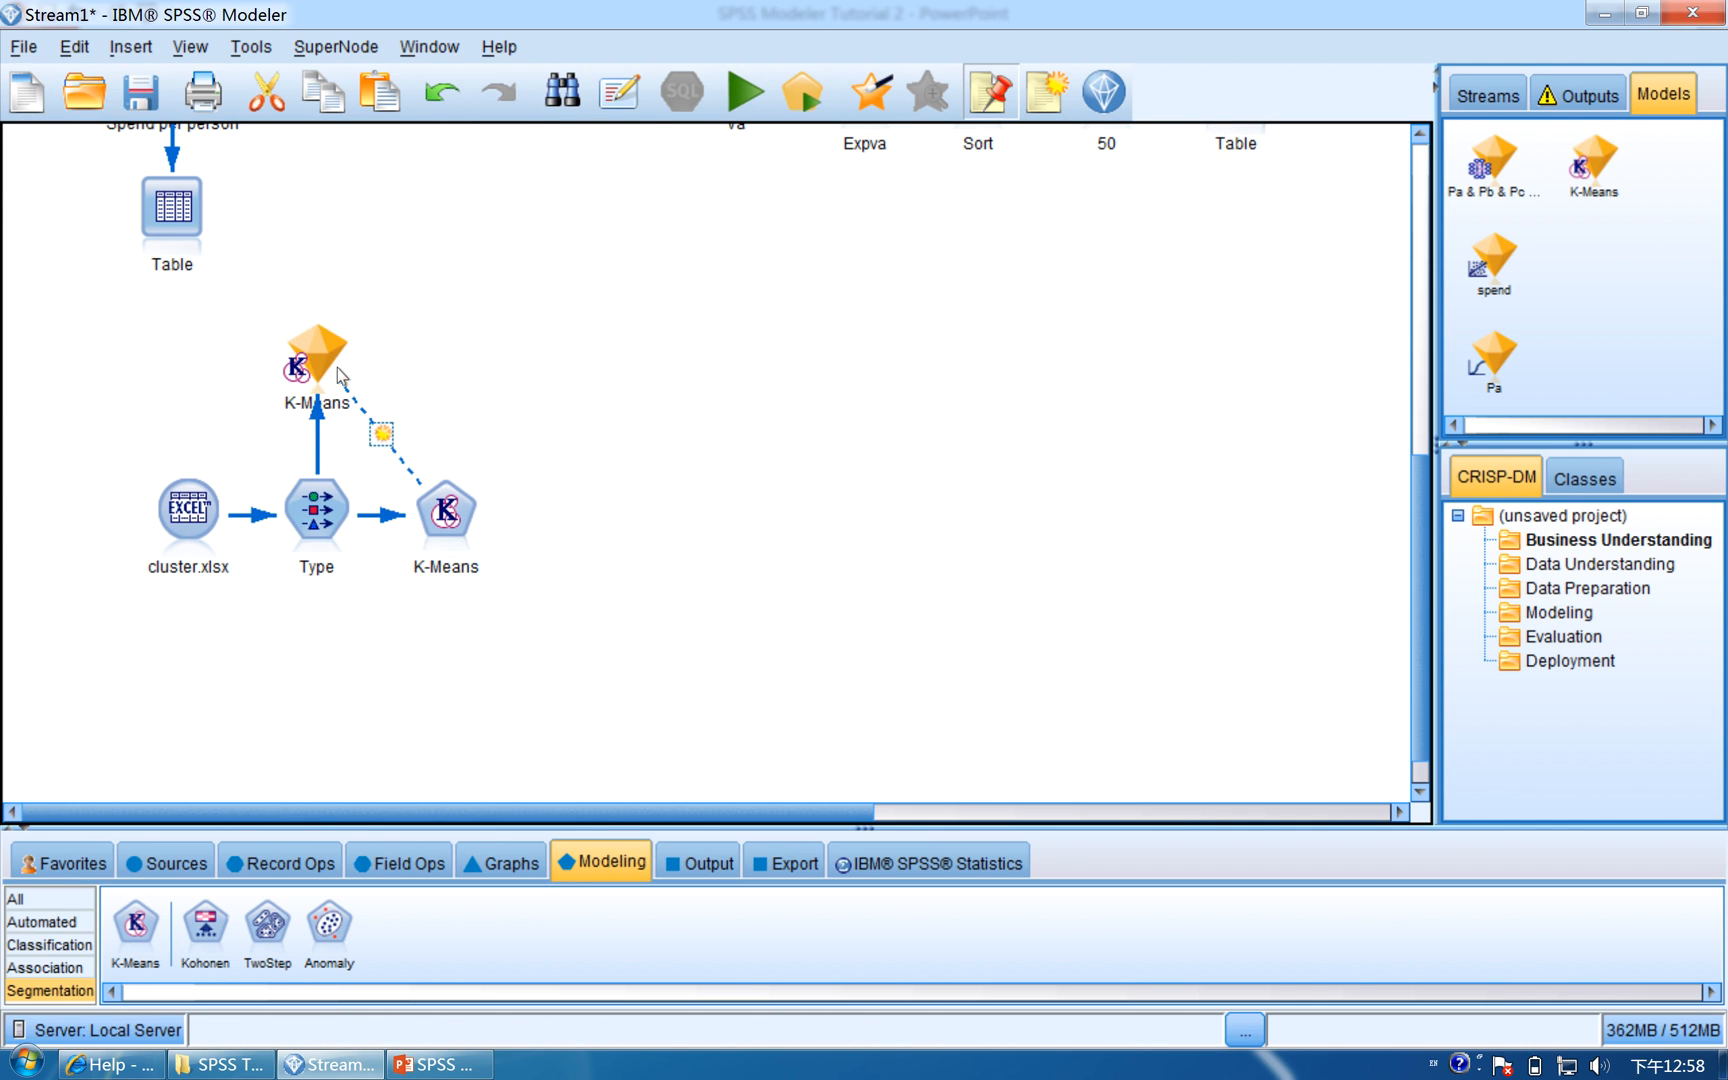
Bring up the generated K-Means model nugget in an enlarged window
{"action": "double_click", "coordinate": [464, 378]}
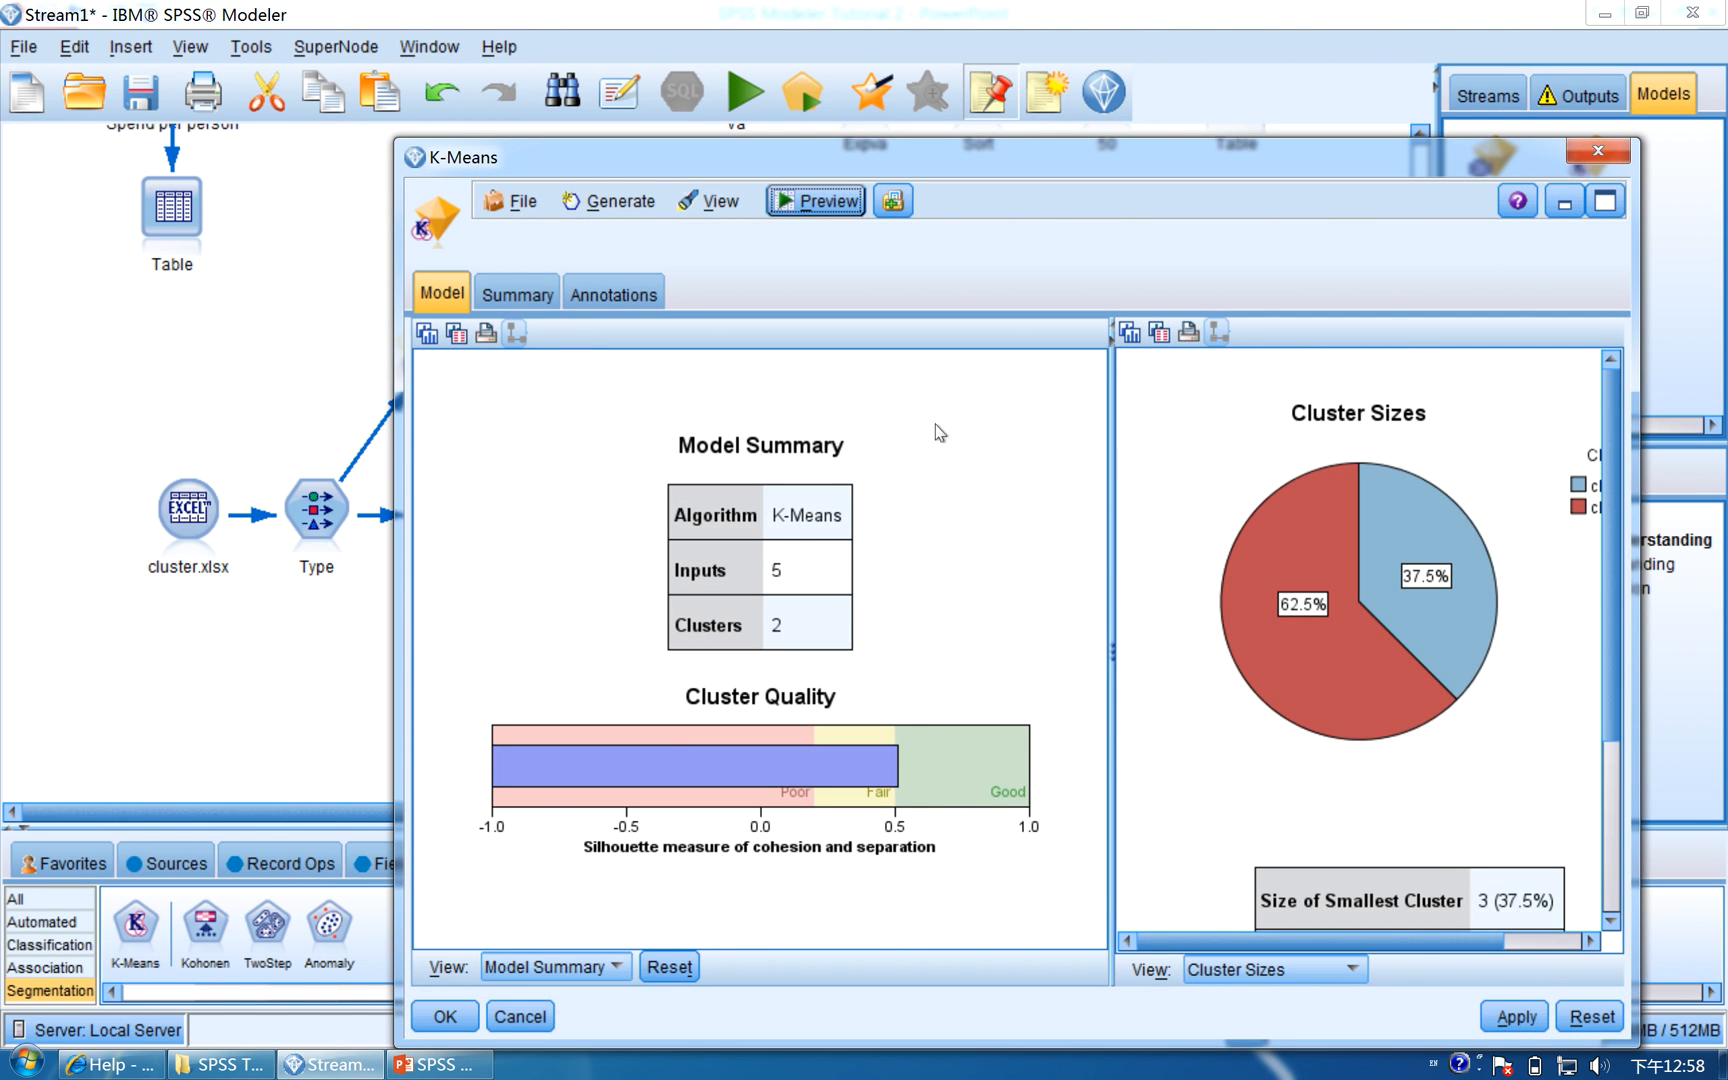
{"action": "left_click_drag", "start_coordinate": [995, 165], "coordinate": [779, 111]}
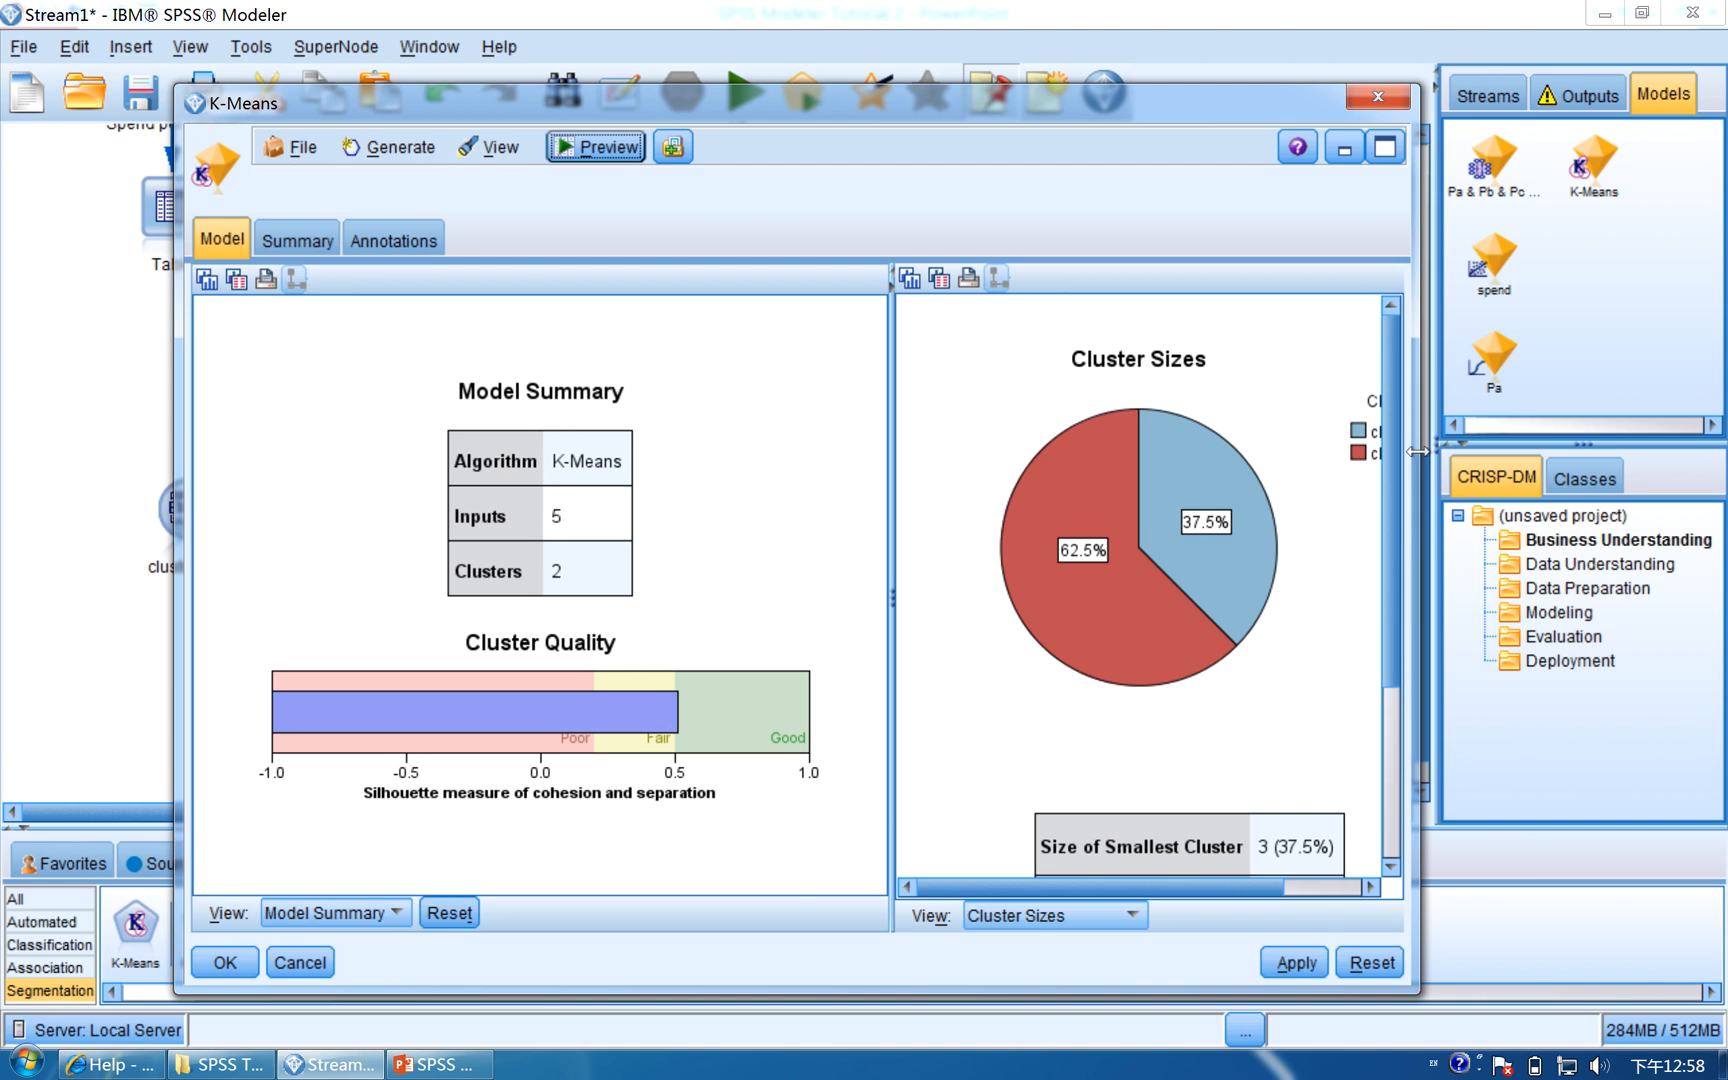
{"action": "left_click_drag", "start_coordinate": [1418, 451], "coordinate": [1627, 451]}
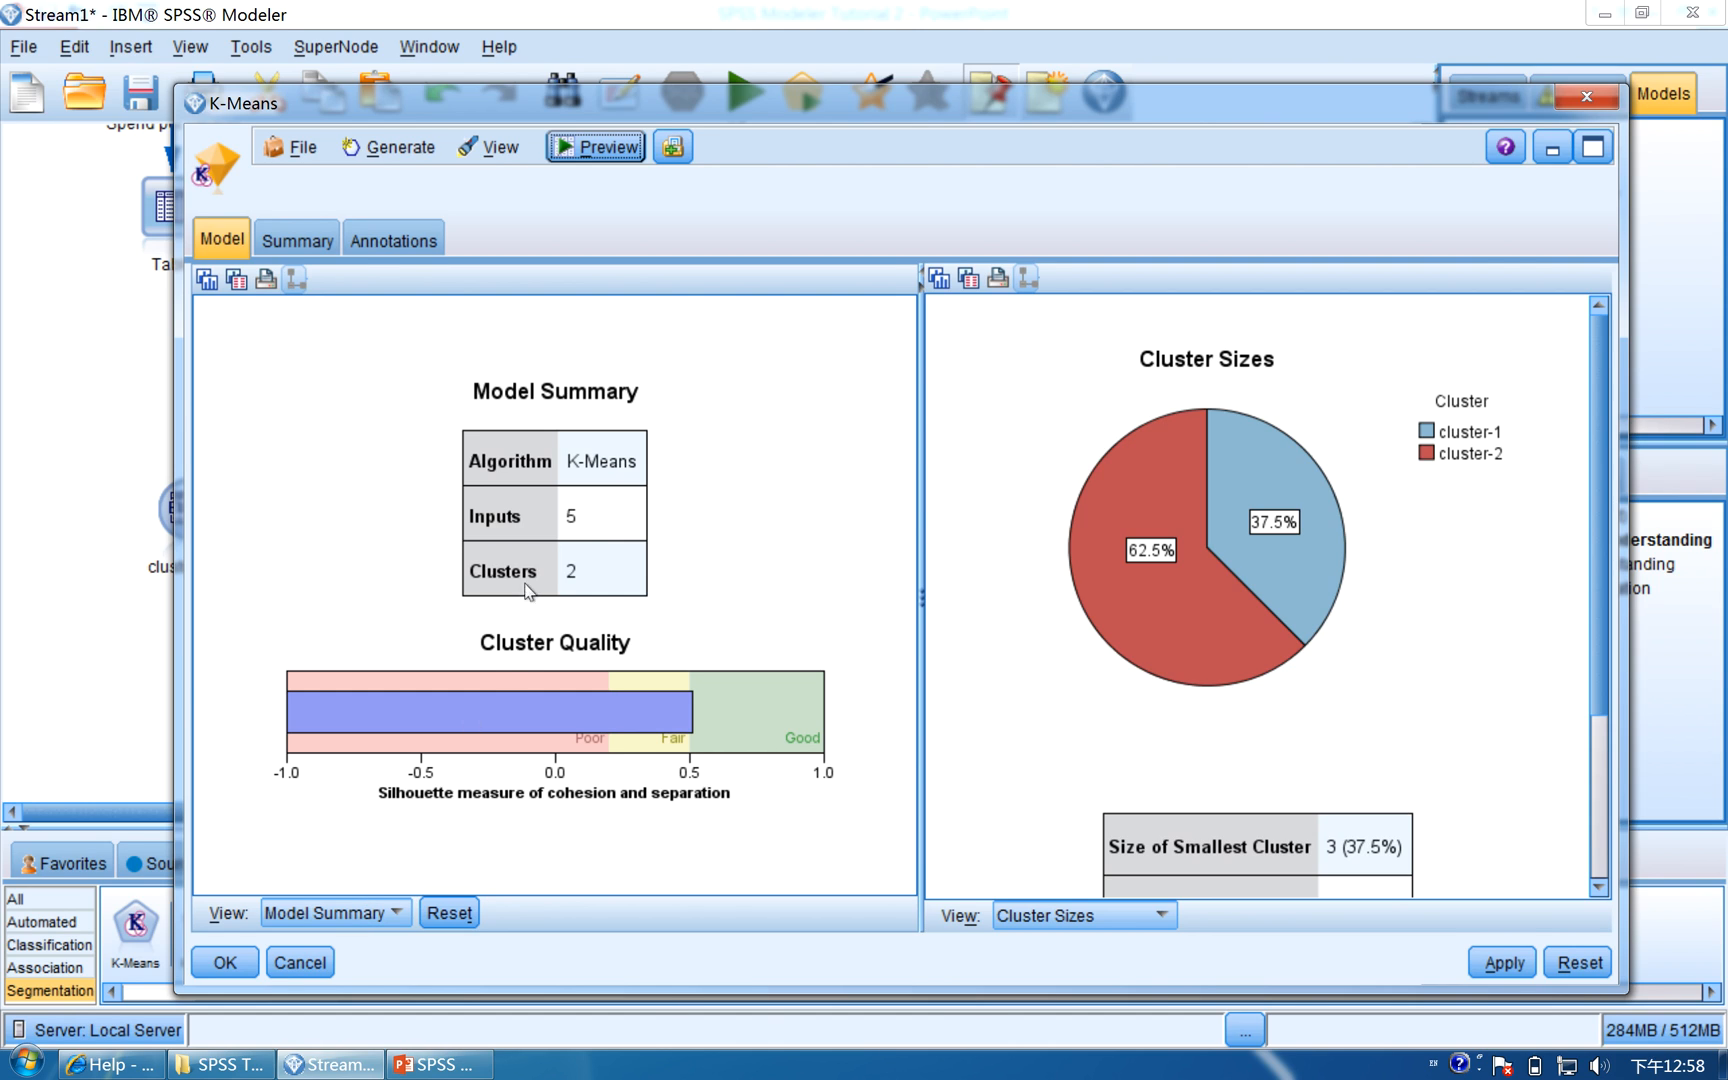
Switch the left view from Model Summary to Clusters to show the cluster profiles
{"action": "left_click", "coordinate": [322, 913]}
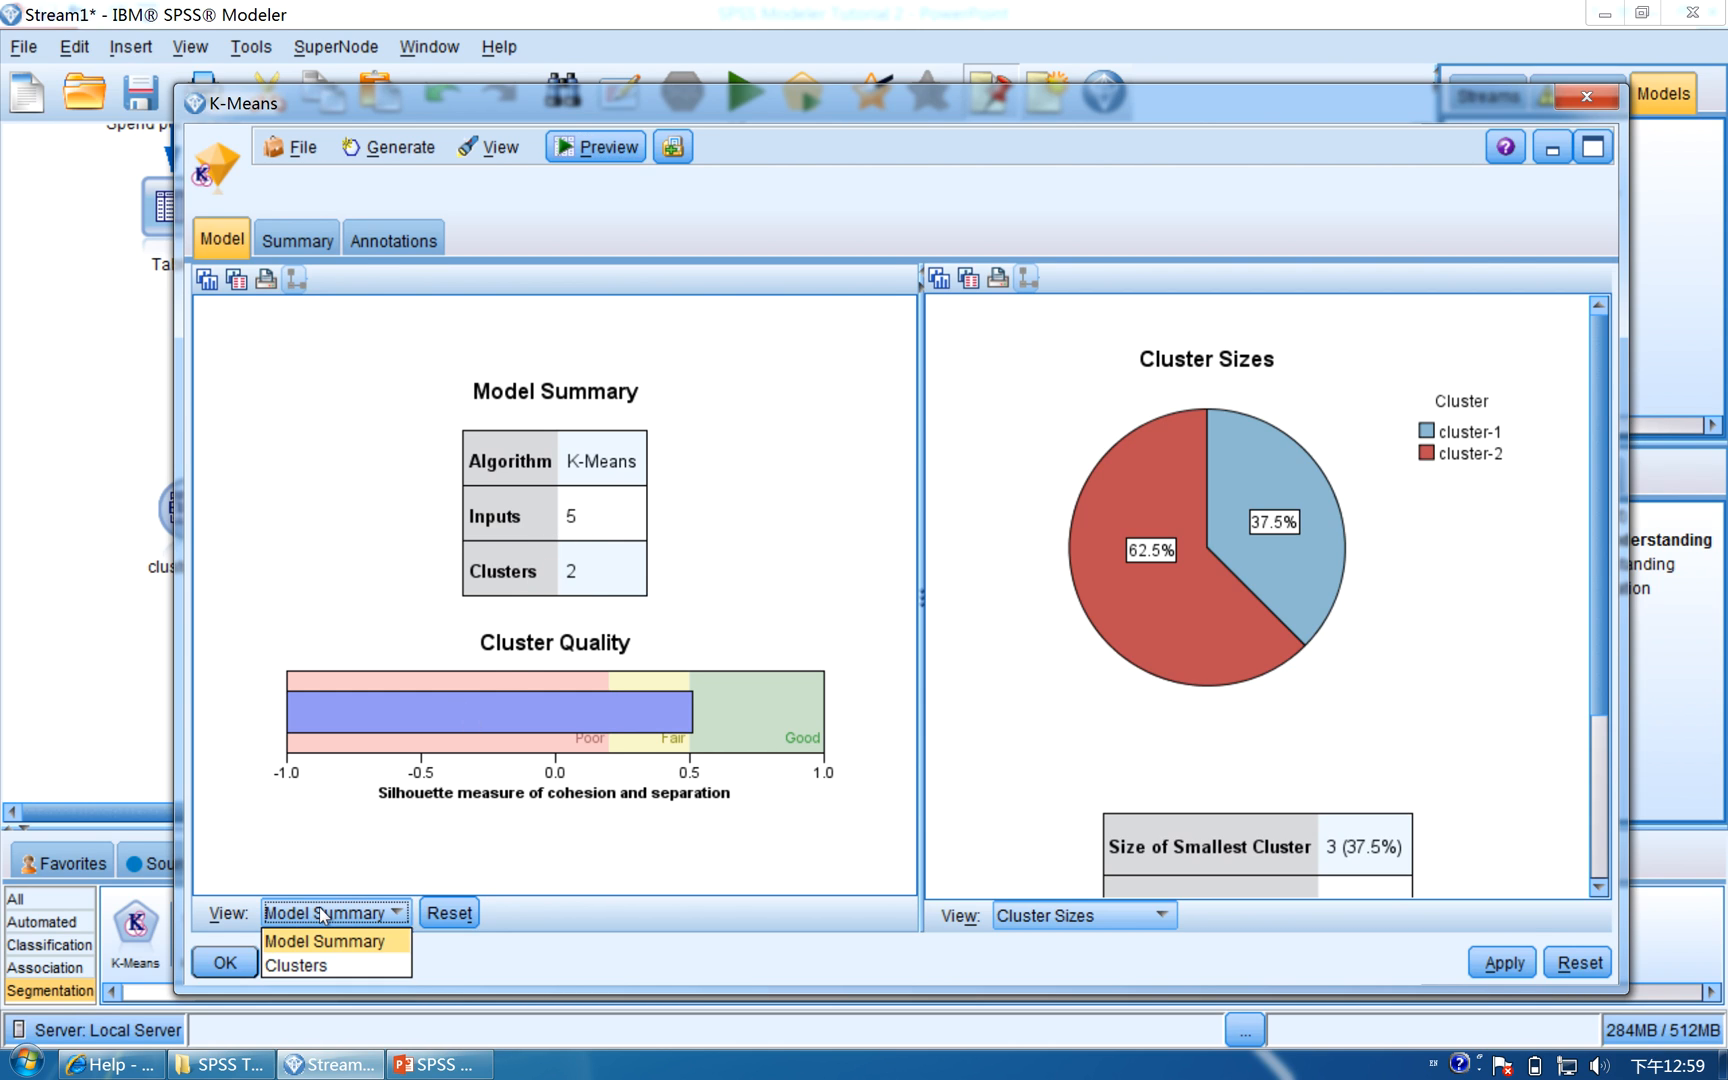
{"action": "left_click", "coordinate": [367, 966]}
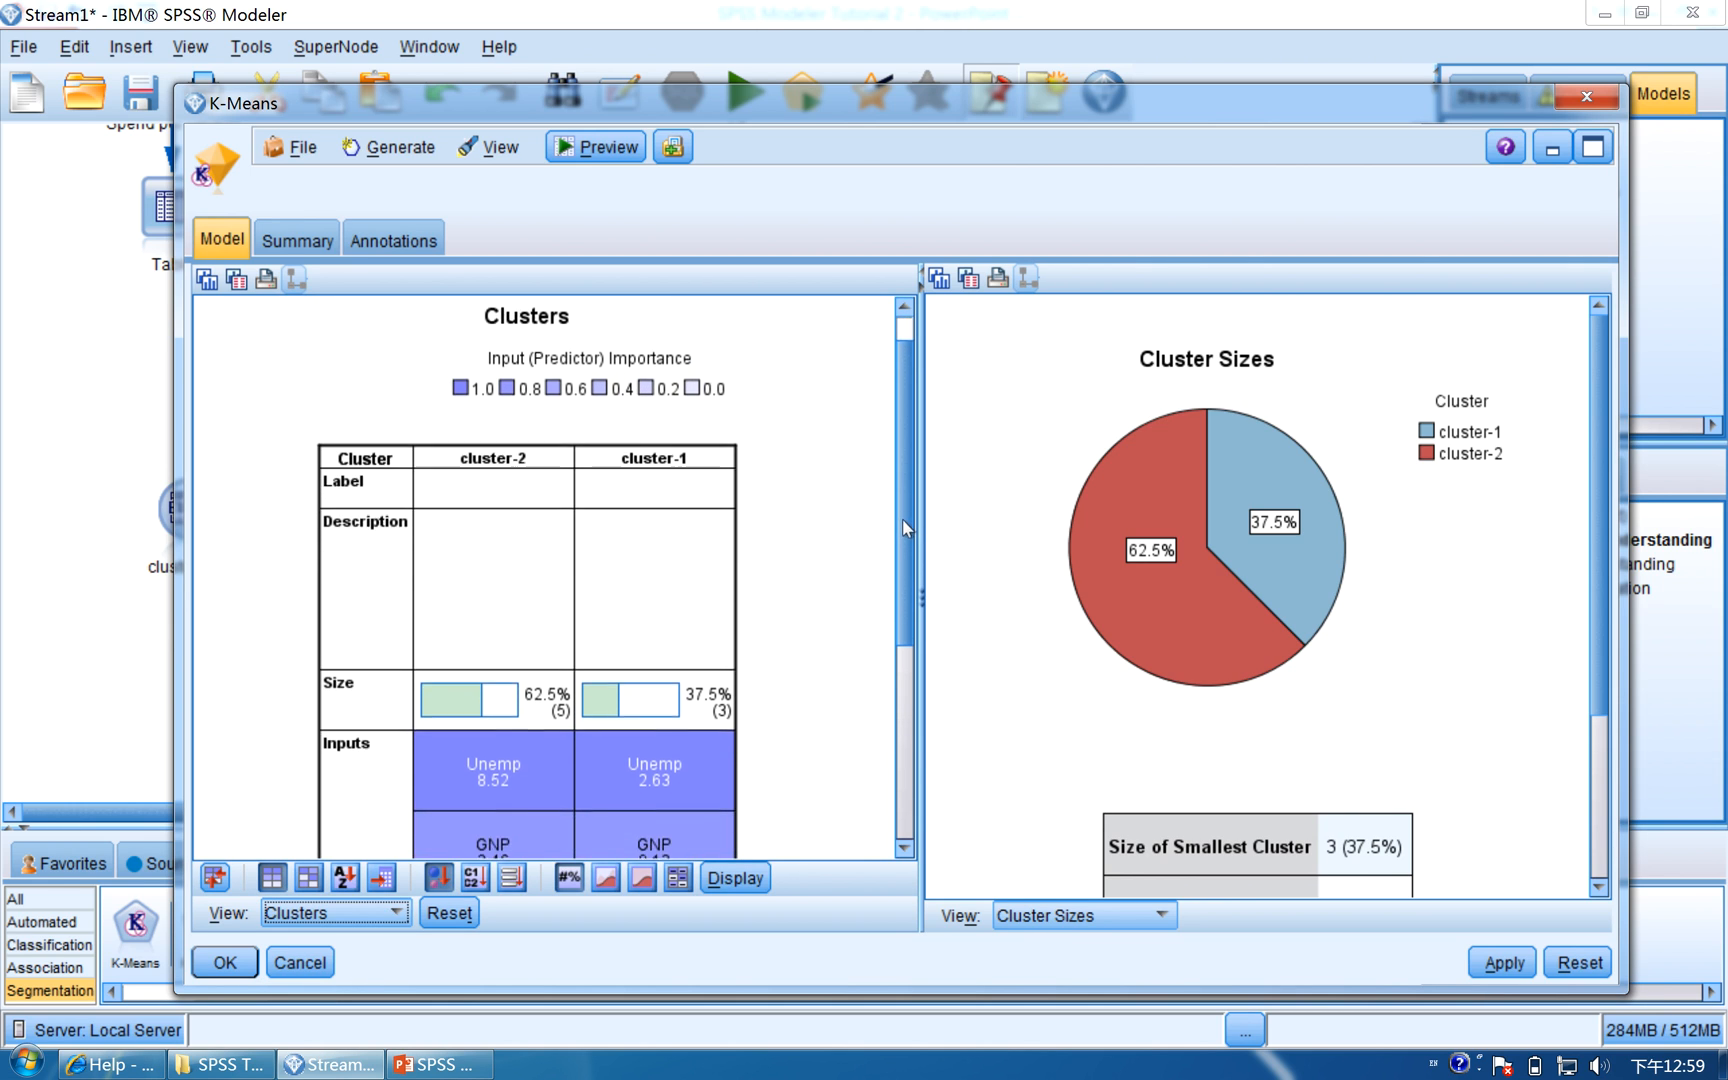
{"action": "scroll", "coordinate": [906, 527], "scroll_direction": "down", "scroll_amount": 3}
{"action": "scroll", "coordinate": [810, 540], "scroll_direction": "down", "scroll_amount": 3}
{"action": "scroll", "coordinate": [675, 541], "scroll_direction": "down", "scroll_amount": 2}
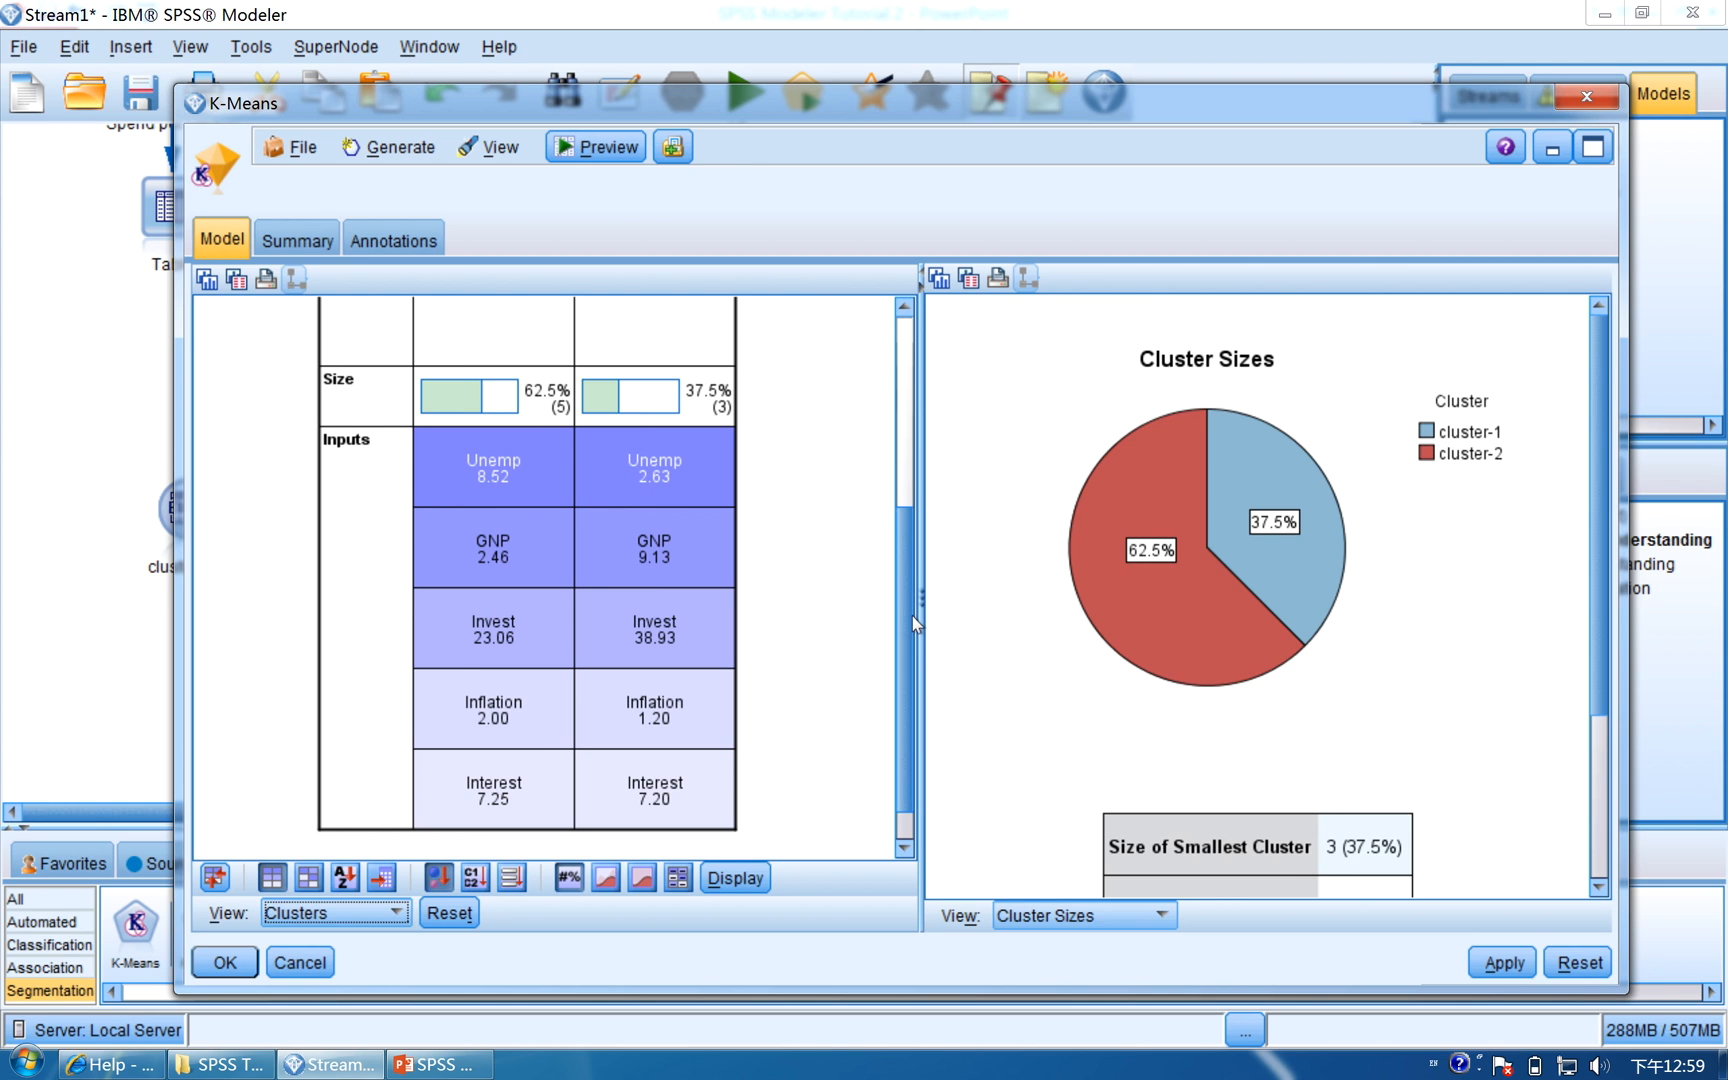
{"action": "left_click_drag", "start_coordinate": [905, 749], "coordinate": [911, 460]}
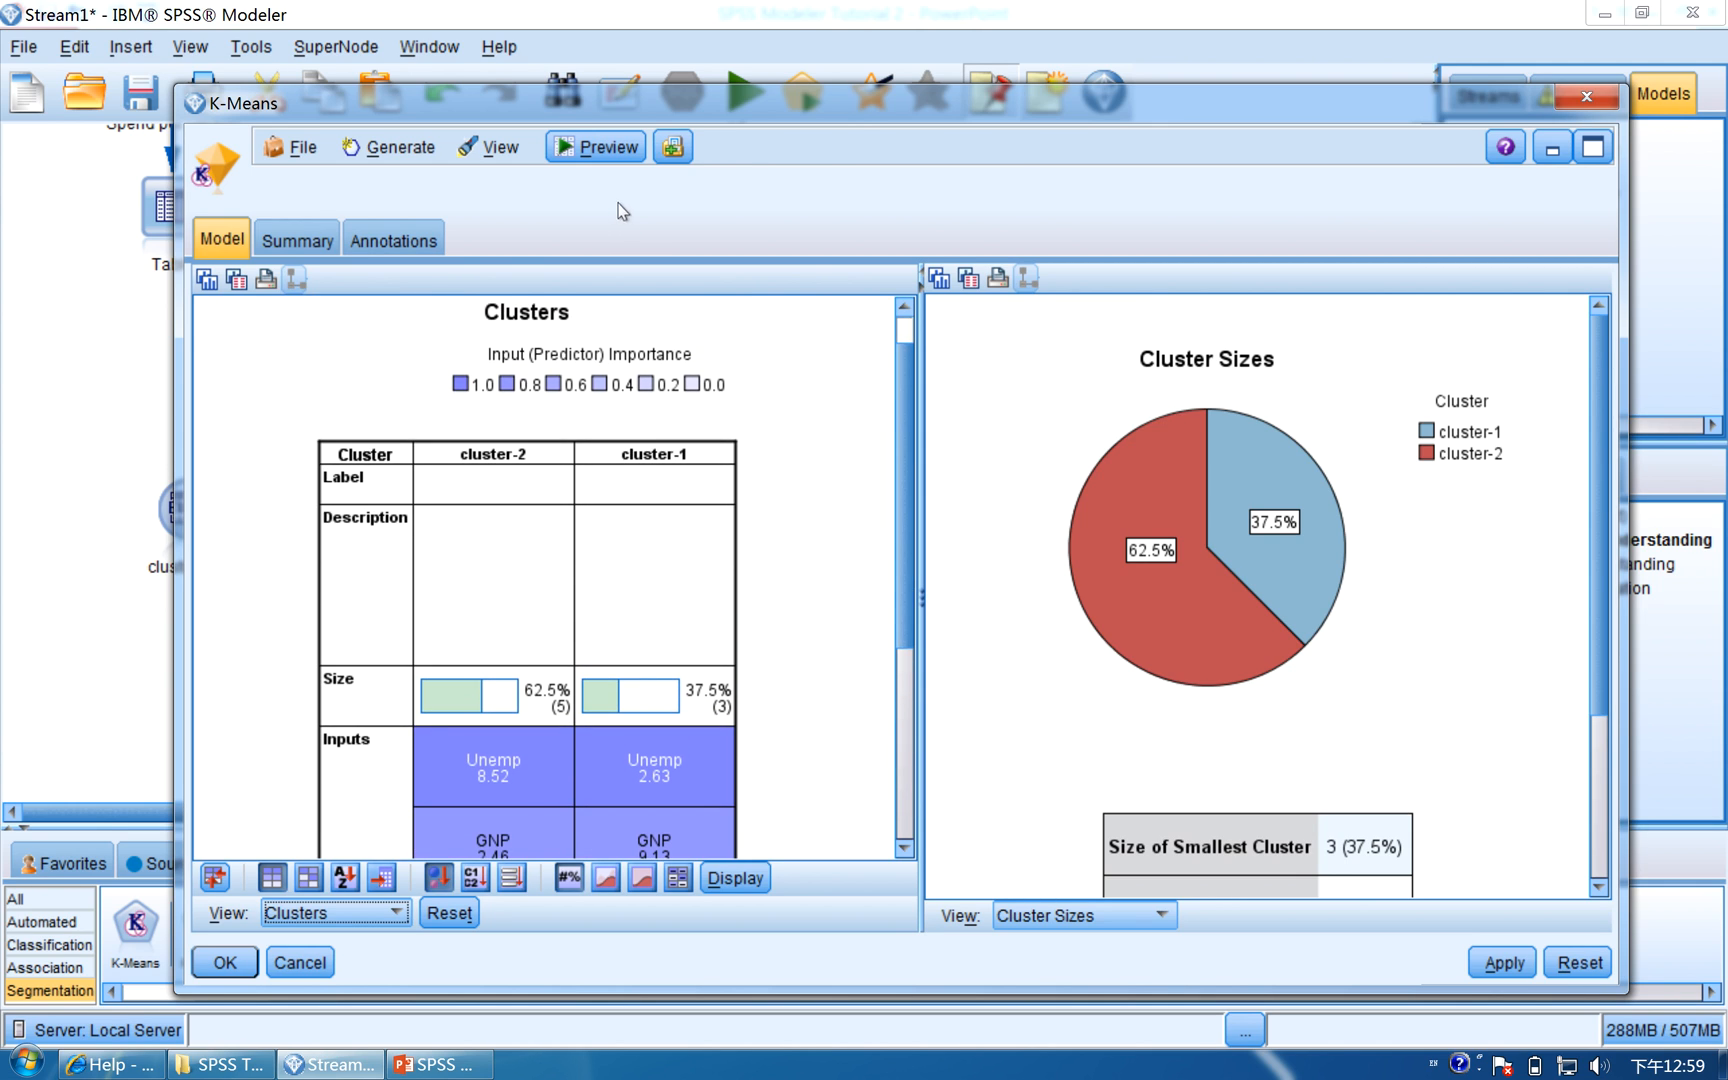
{"action": "left_click", "coordinate": [607, 151]}
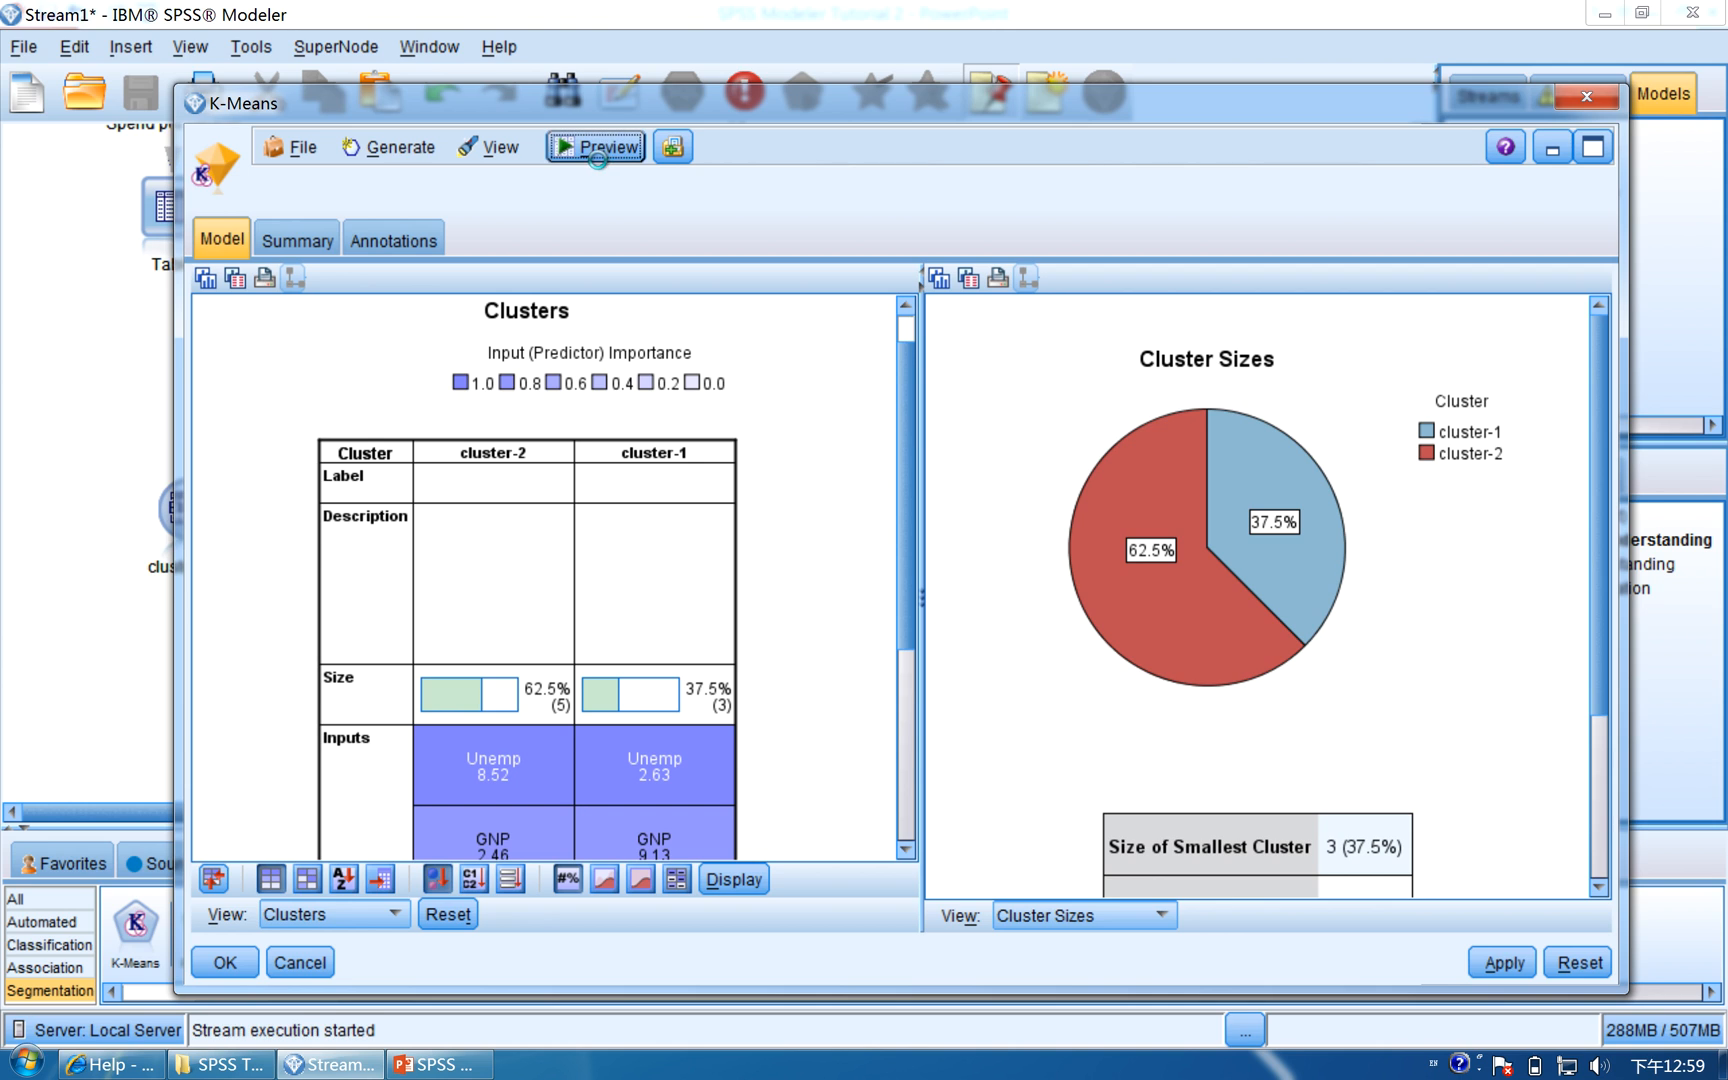
Inspect the eight records with their assigned clusters, then close the preview and model window
{"action": "left_click_drag", "start_coordinate": [524, 16], "coordinate": [797, 170]}
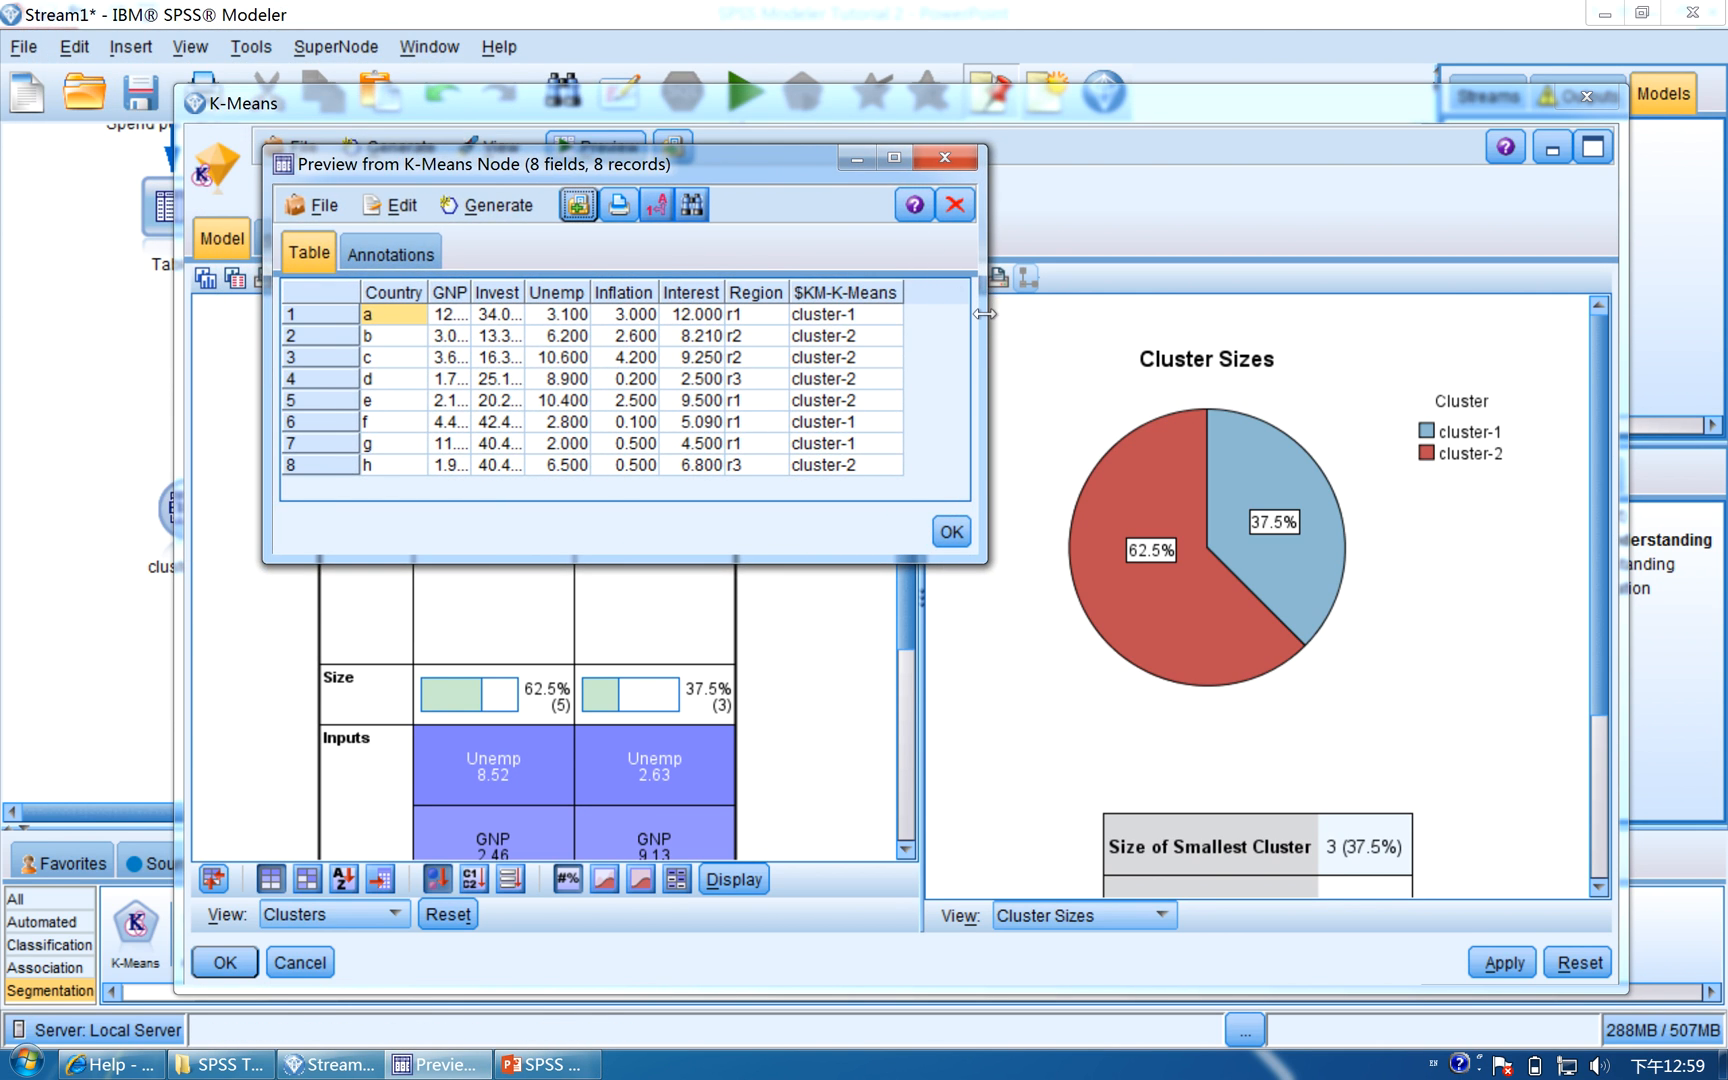
{"action": "left_click_drag", "start_coordinate": [986, 314], "coordinate": [1351, 314]}
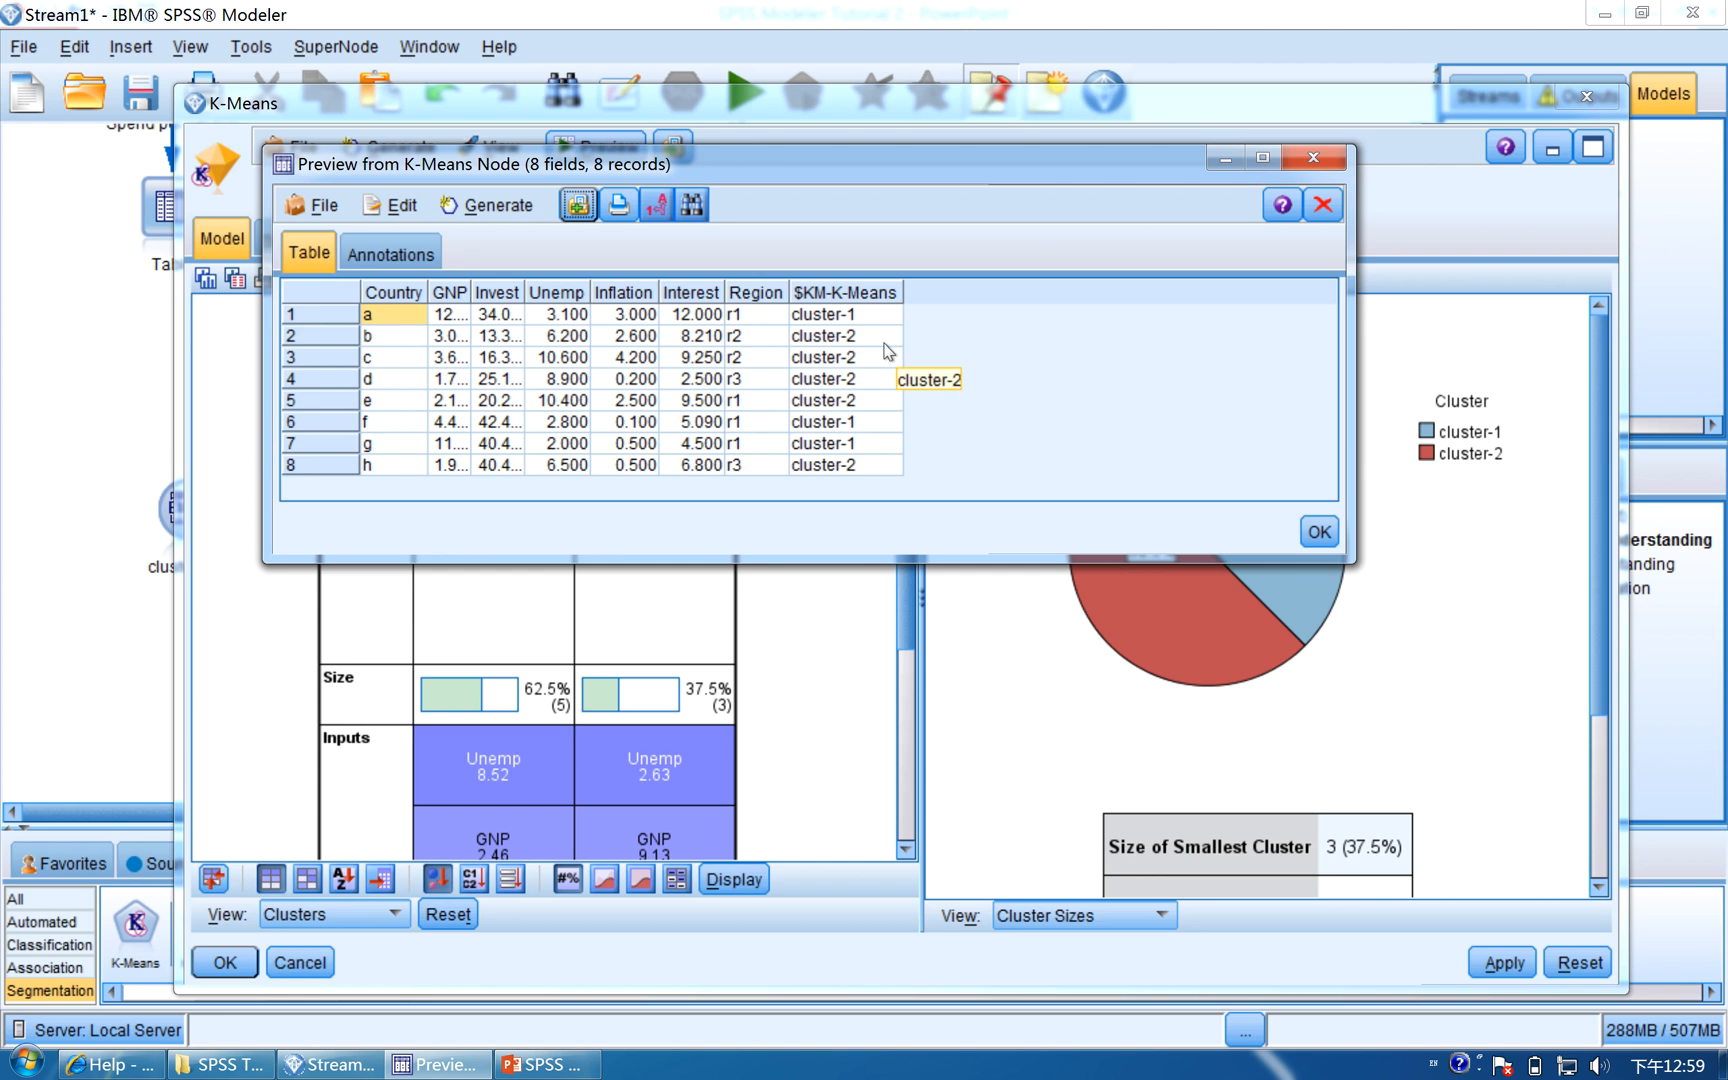
{"action": "left_click", "coordinate": [1314, 158]}
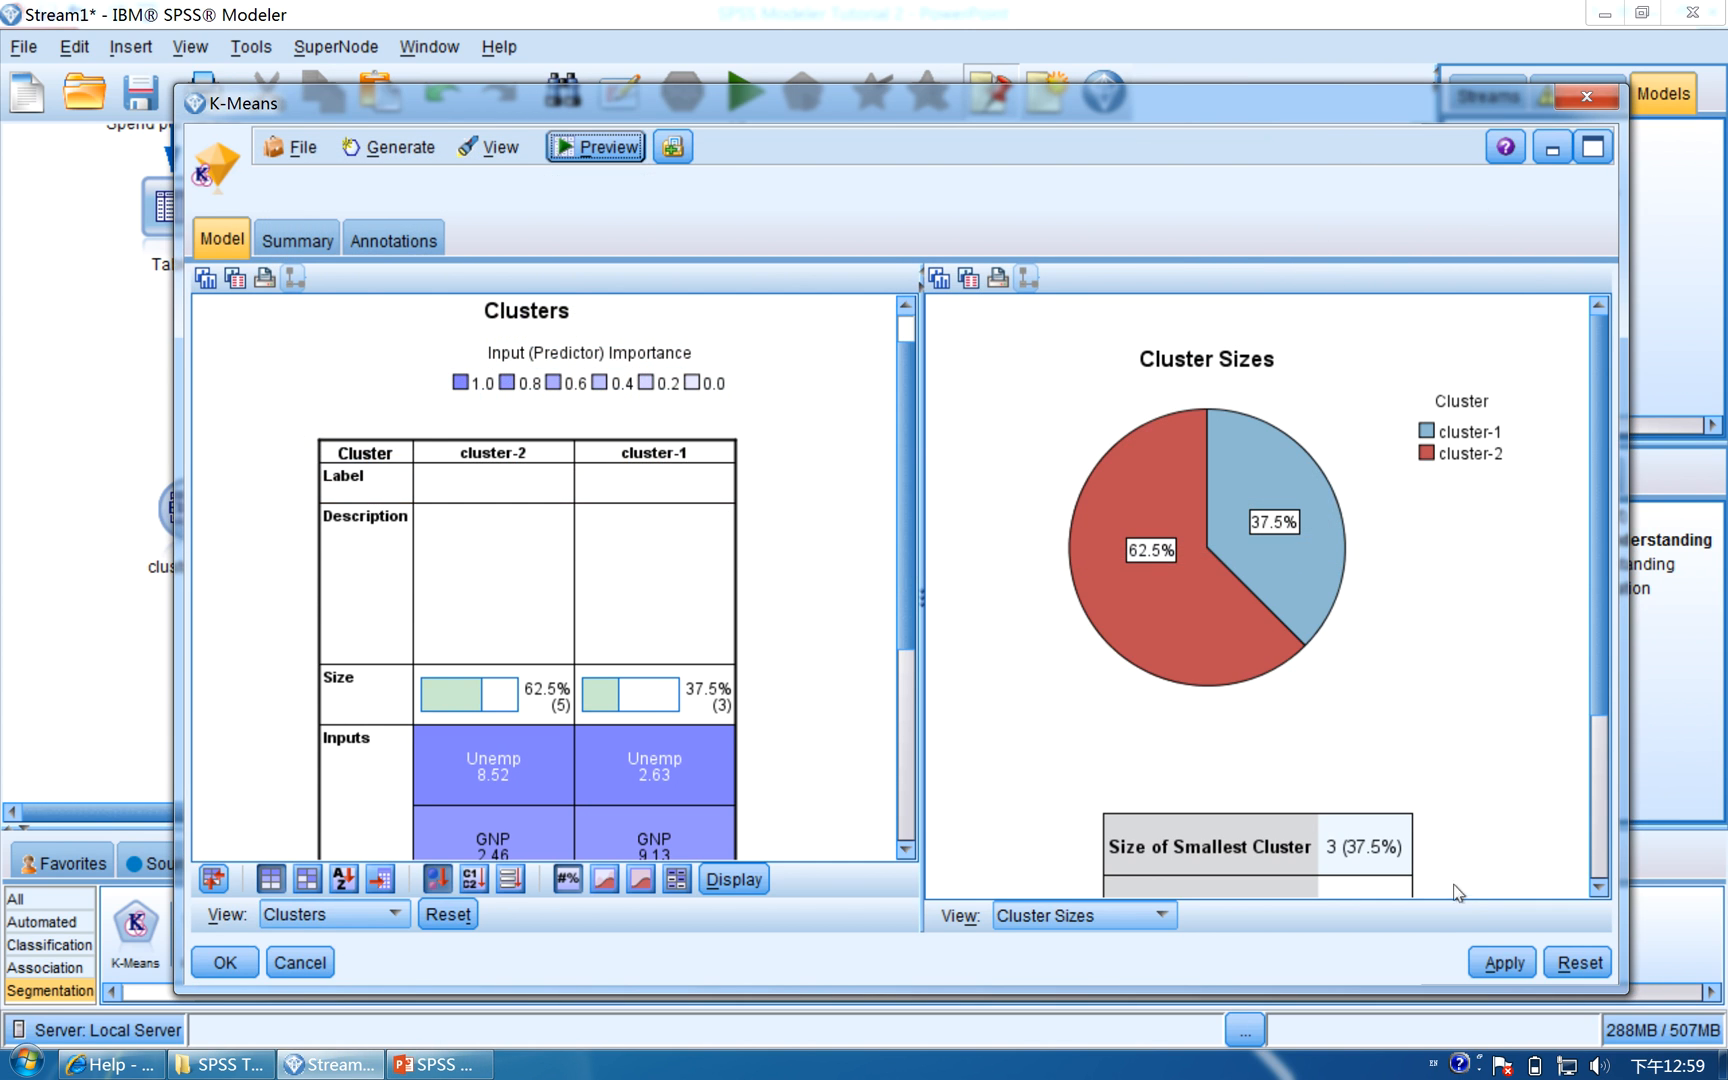
{"action": "left_click", "coordinate": [225, 963]}
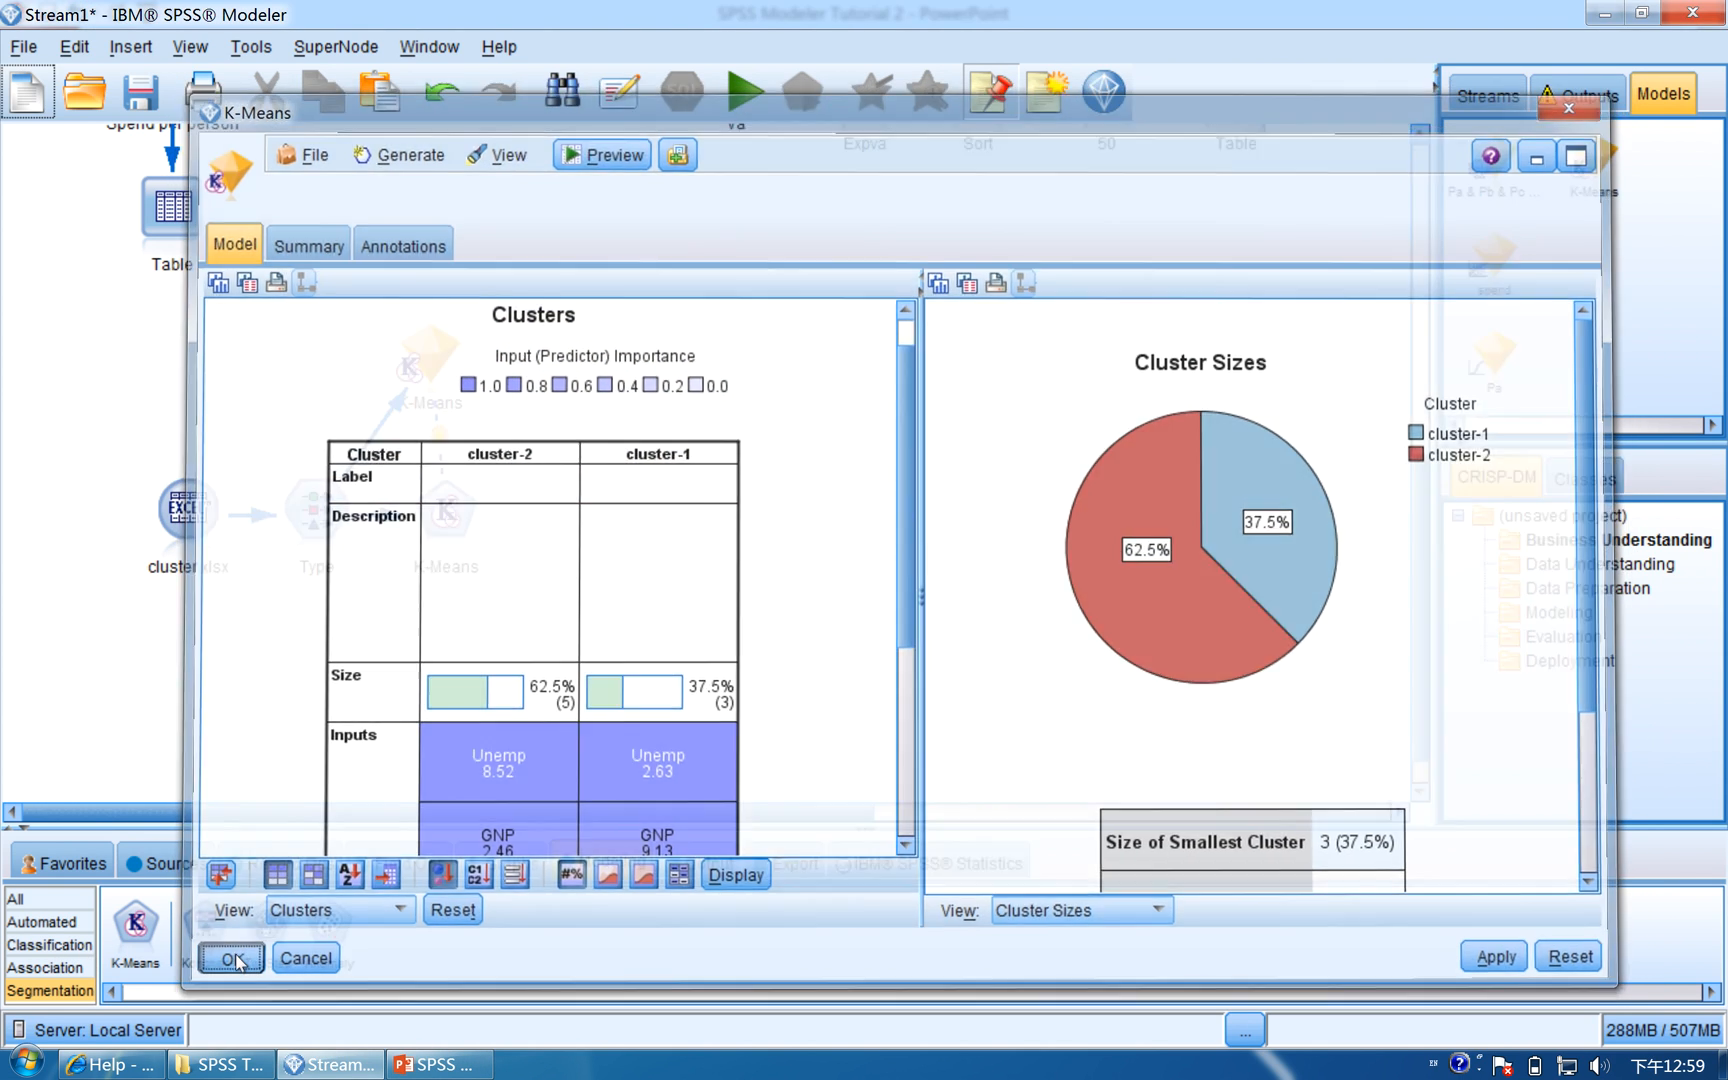
{"action": "left_click", "coordinate": [432, 1066]}
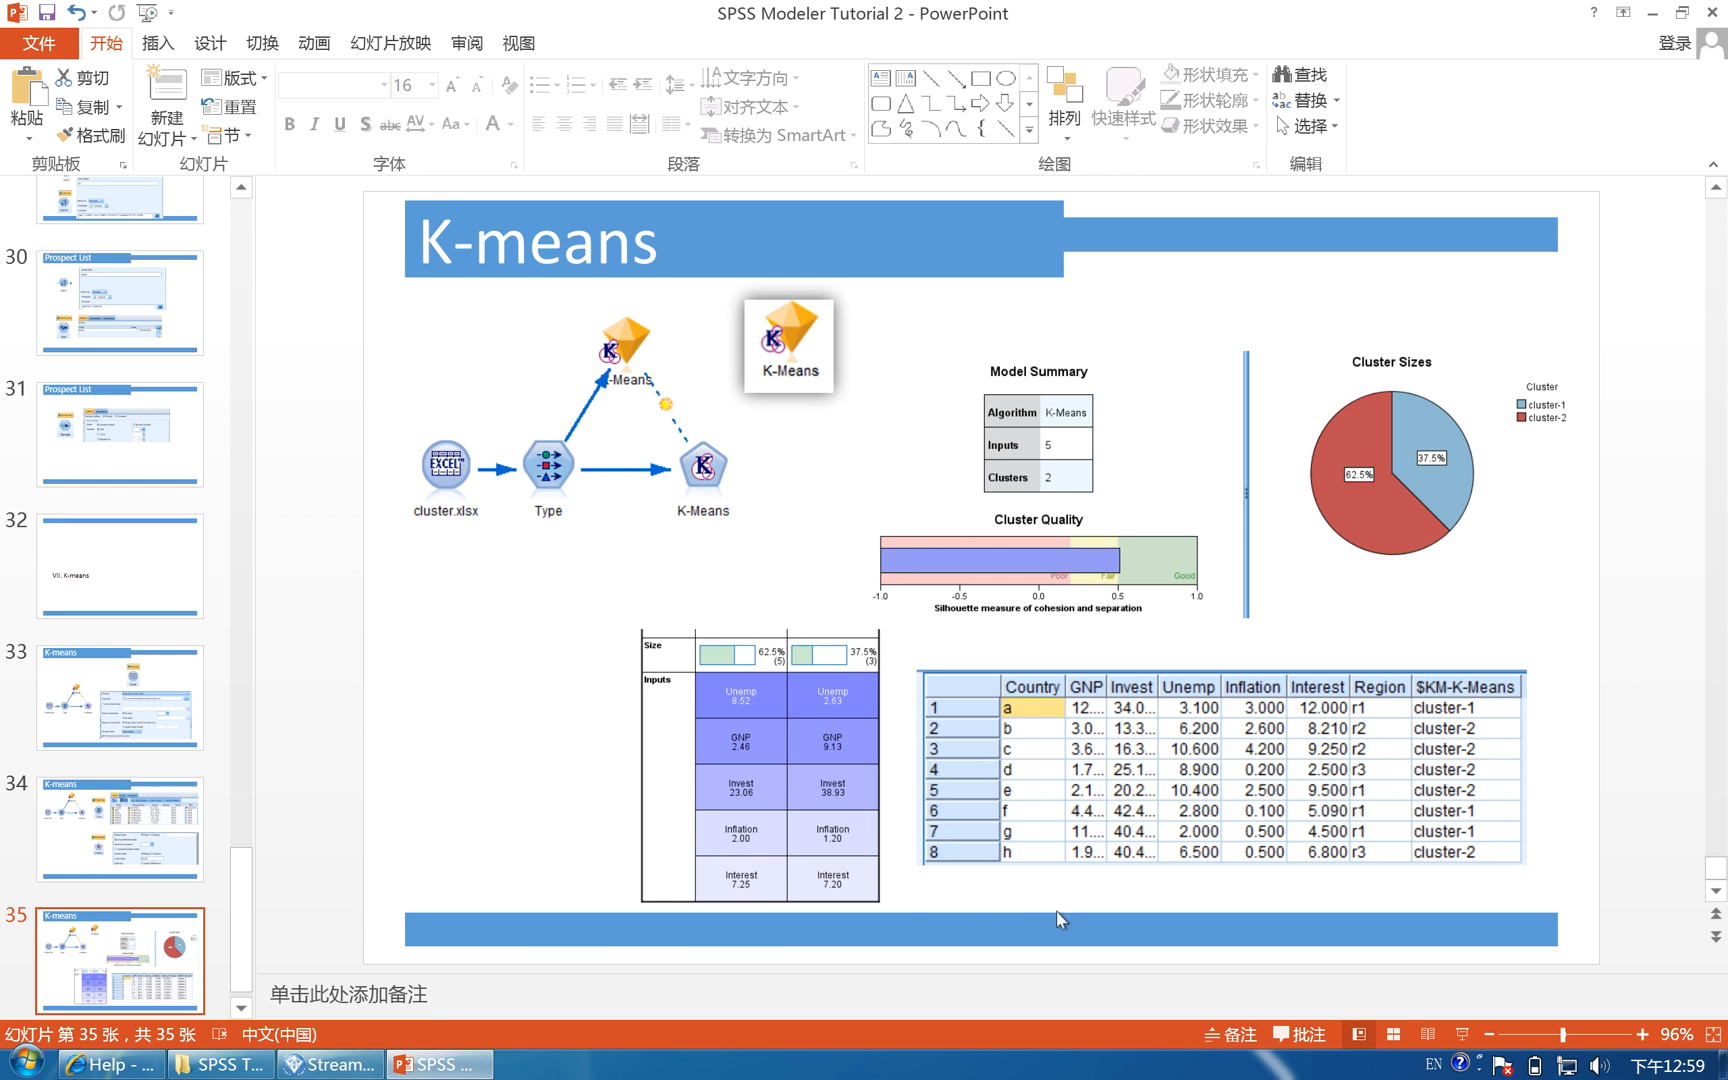
Return PowerPoint to slide 1, SPSS Modeler Tutorial 2
{"action": "left_click", "coordinate": [1462, 1034]}
{"action": "scroll", "coordinate": [135, 607], "scroll_direction": "up", "scroll_amount": 15}
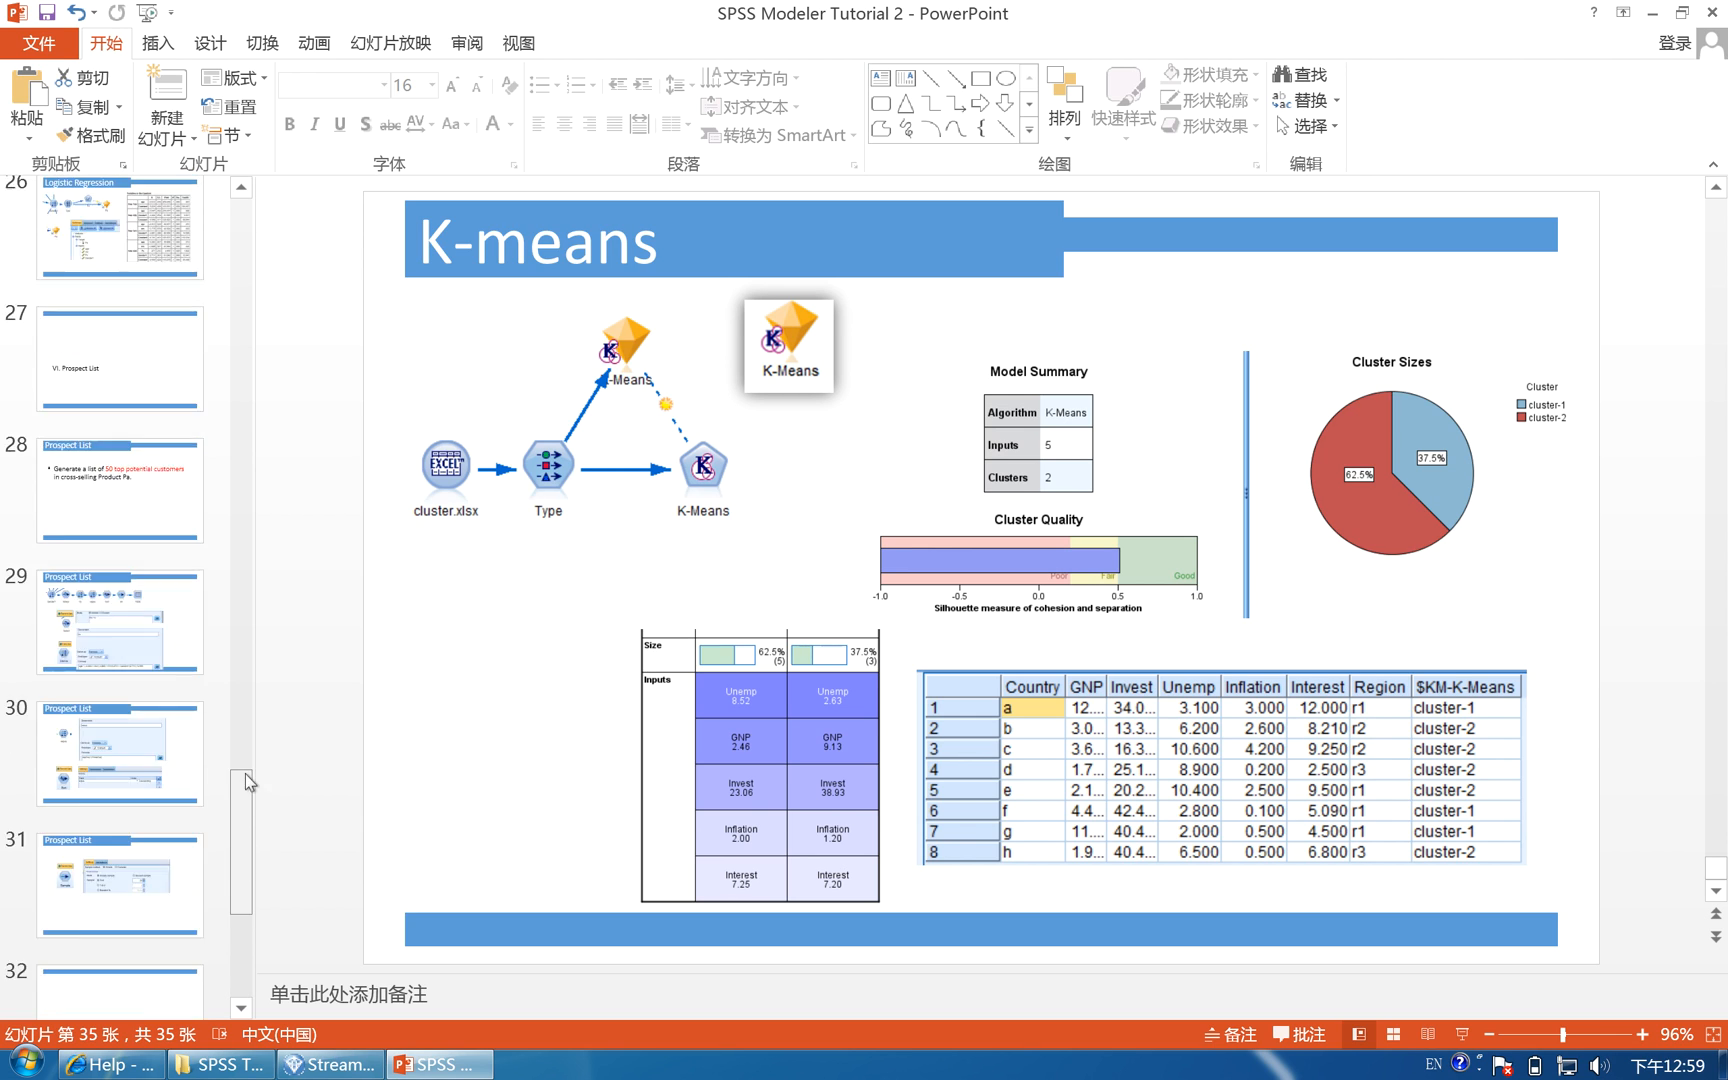
{"action": "left_click", "coordinate": [176, 267]}
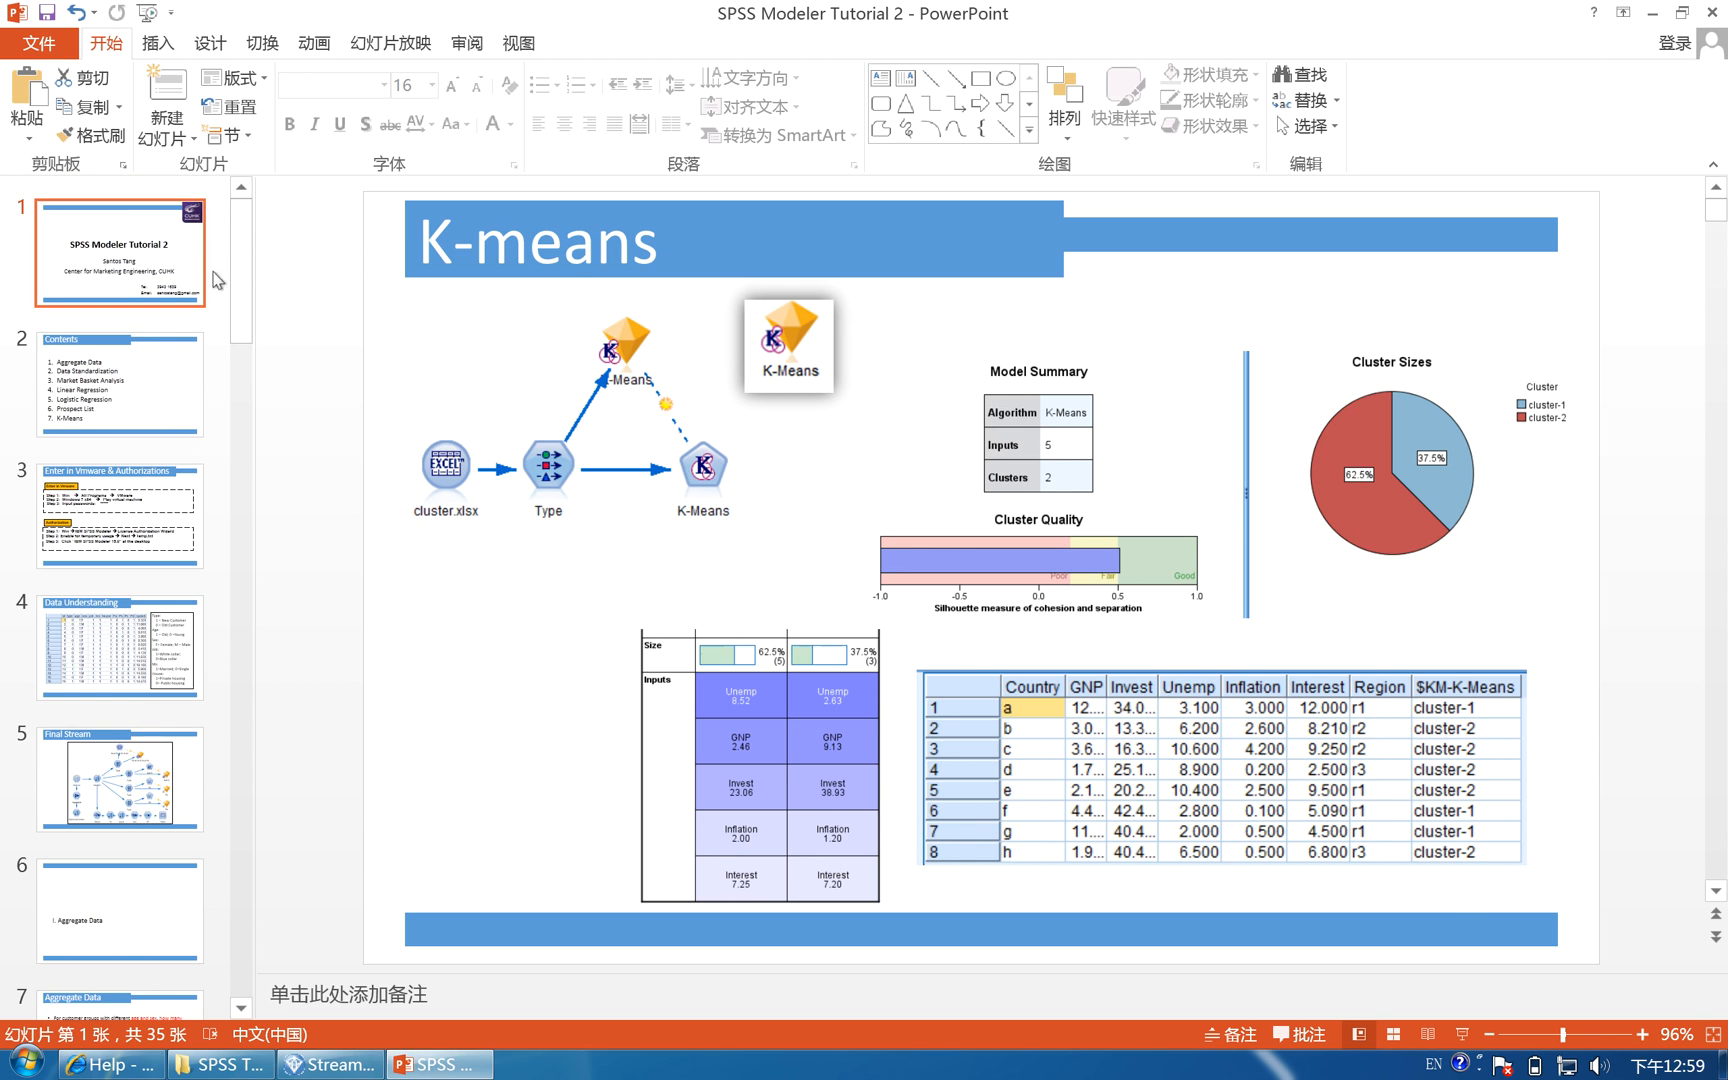